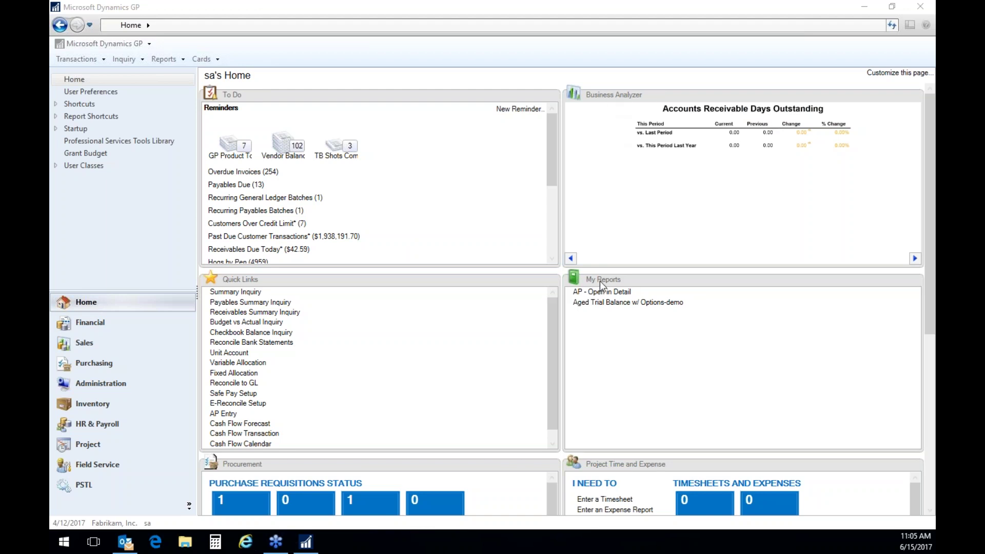
Rearrange the home page, moving Project Time and Expense to the left column and Time Management and Procurement to the right column.
left_click(934, 210)
left_click_drag(932, 319, 933, 523)
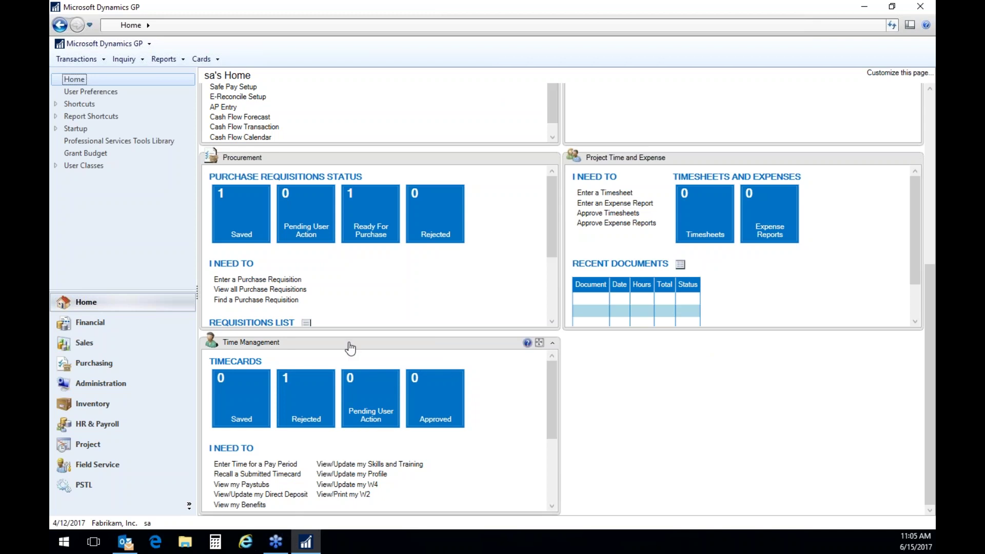
left_click_drag(308, 344, 667, 161)
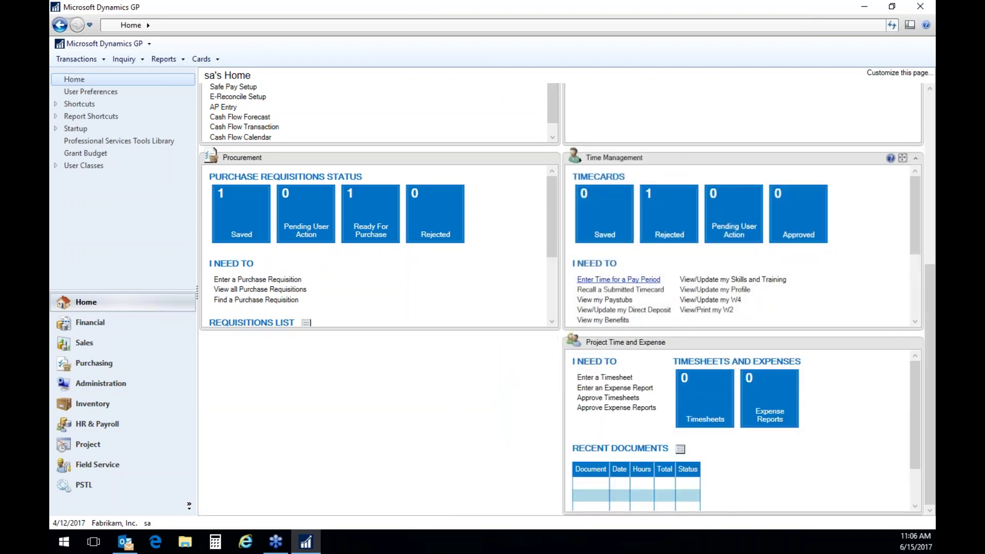
left_click_drag(804, 344, 454, 351)
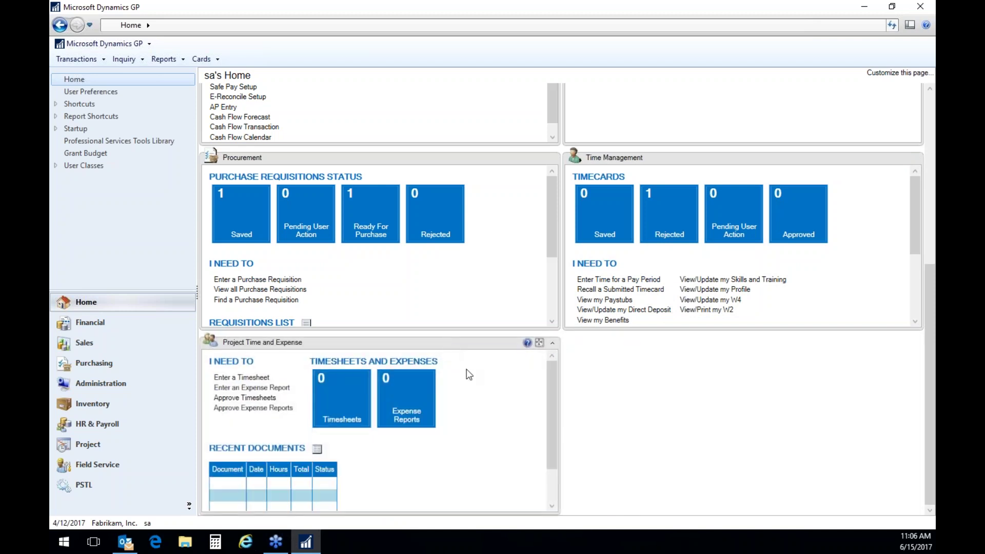
left_click_drag(402, 159, 770, 164)
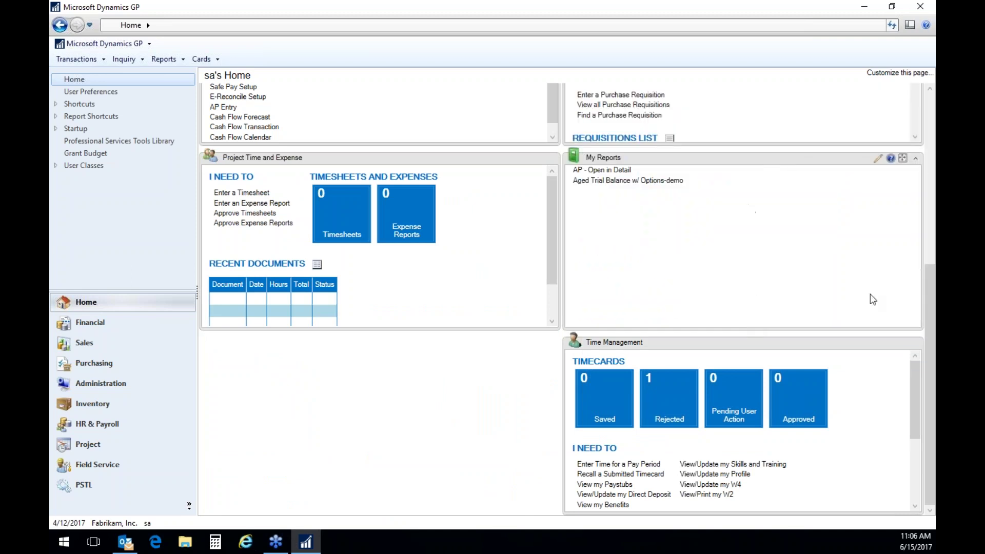
Place My Reports above Procurement in the right column, and Time Management below Project Time and Expense in the left column.
scroll(851, 343, "up", 1)
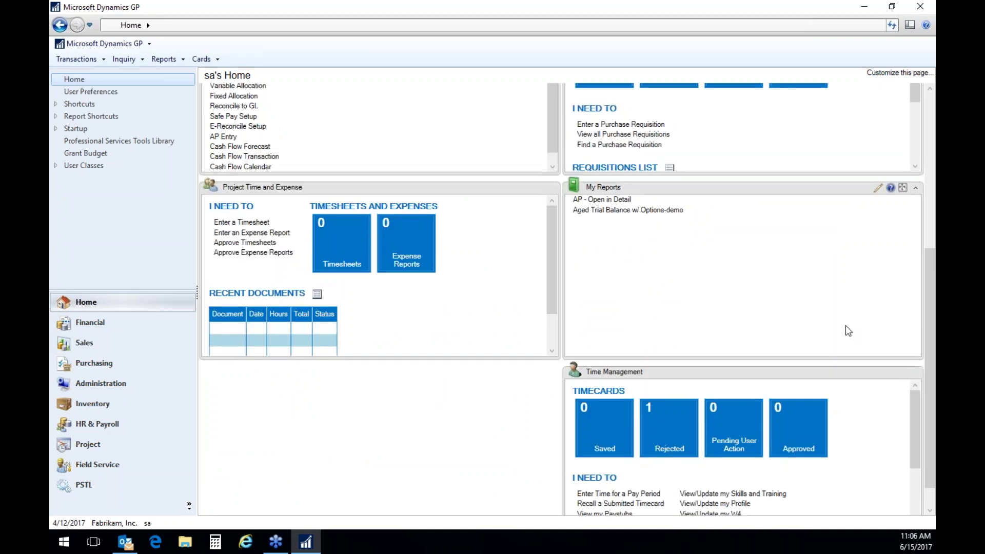
left_click_drag(934, 284, 933, 198)
left_click_drag(768, 344, 773, 166)
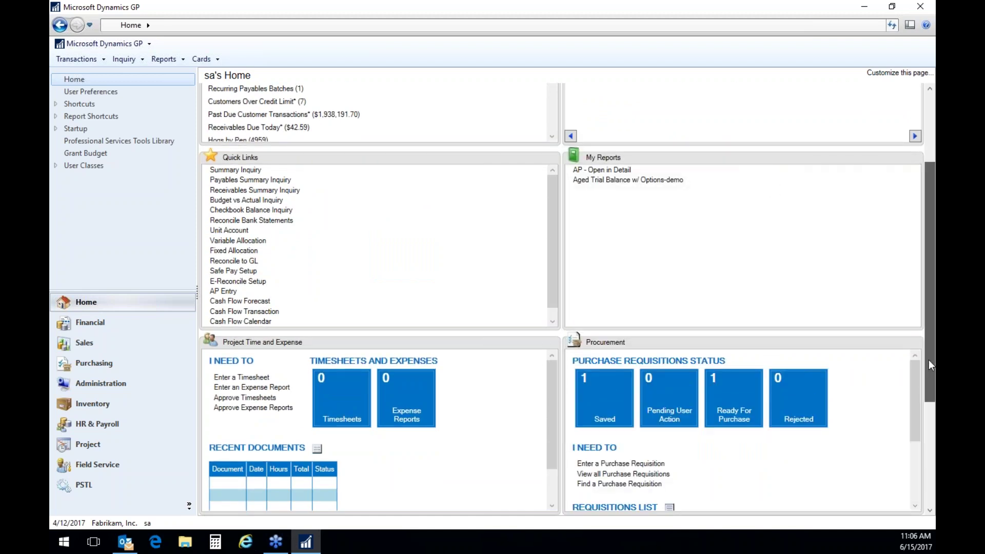
left_click_drag(929, 359, 929, 462)
left_click_drag(792, 345, 436, 347)
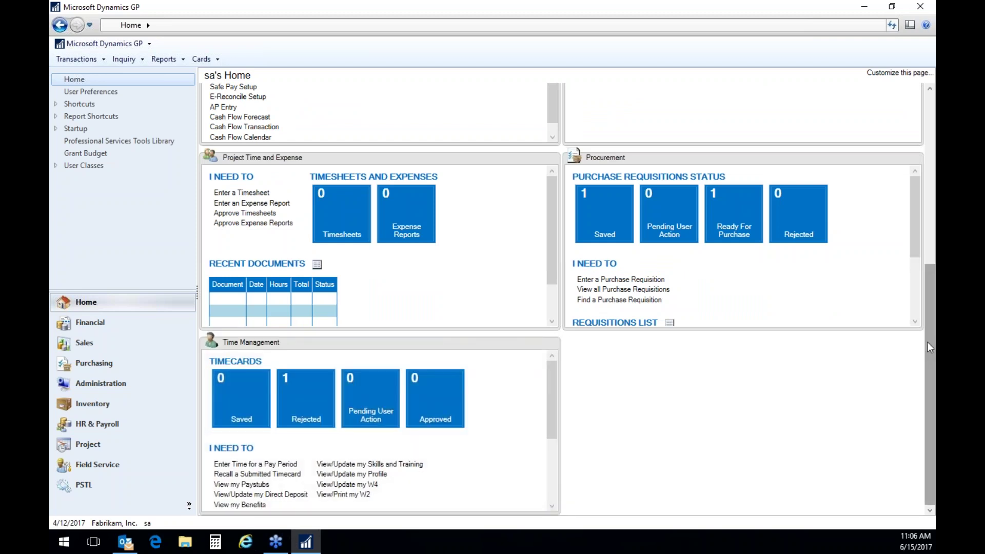
Display the Aged Trial Balance w/ Options-demo report from My Reports in a wider window at 125% zoom.
left_click_drag(933, 350, 920, 111)
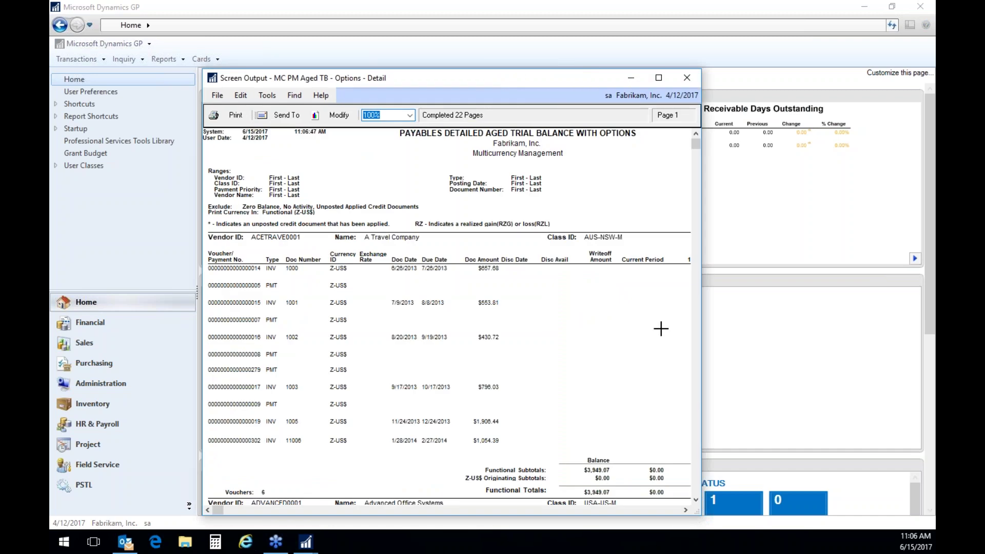
left_click_drag(706, 514, 907, 515)
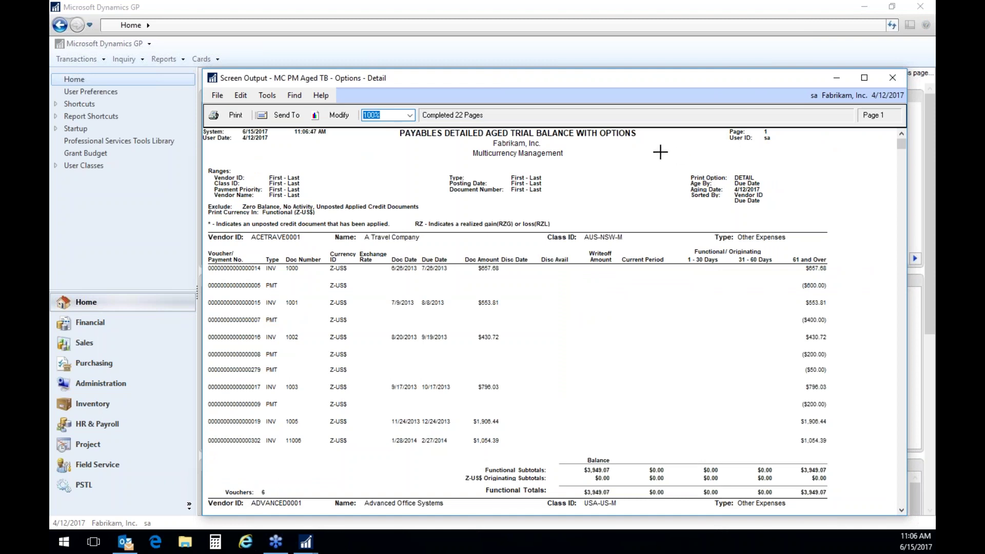
left_click(409, 118)
left_click(378, 149)
left_click(410, 116)
left_click(388, 153)
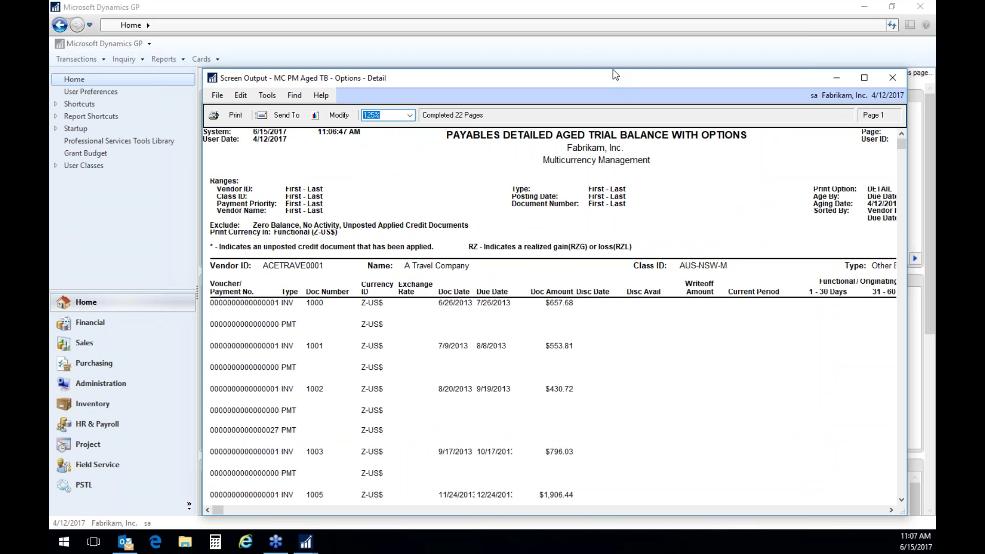
left_click_drag(615, 78, 630, 48)
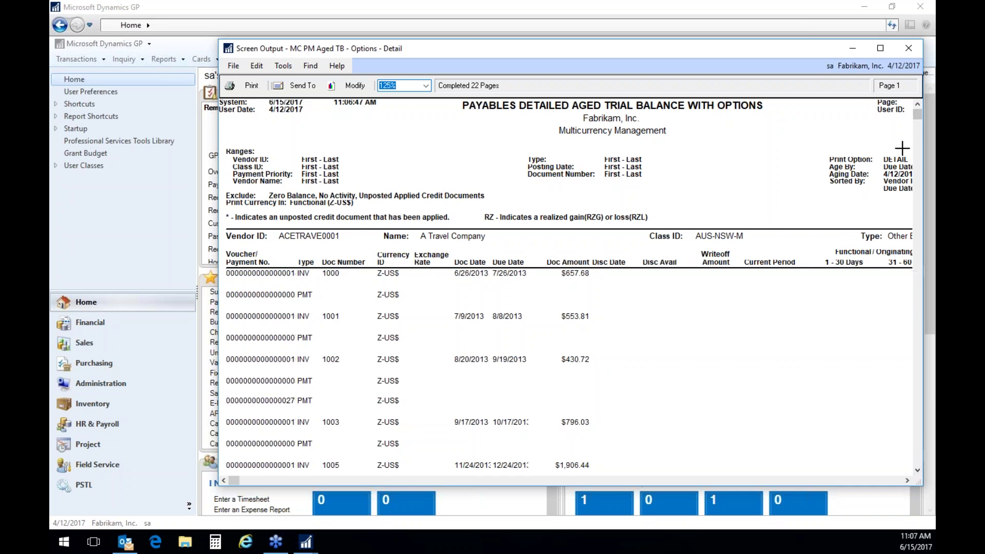
Examine the functional grand totals across the aging periods on the report's last page and show the mail recipient options.
left_click_drag(916, 116, 925, 480)
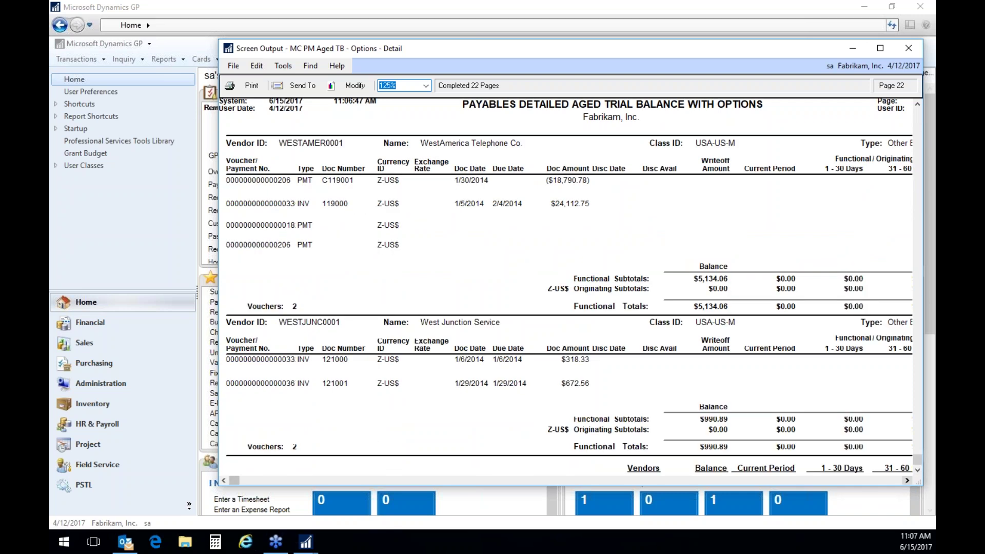
scroll(917, 472, "down", 3)
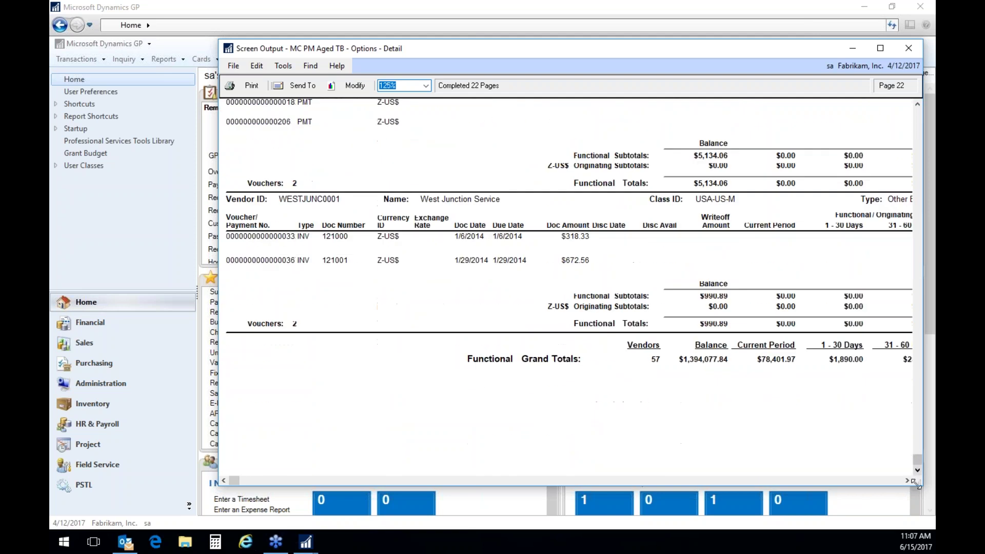
left_click(906, 480)
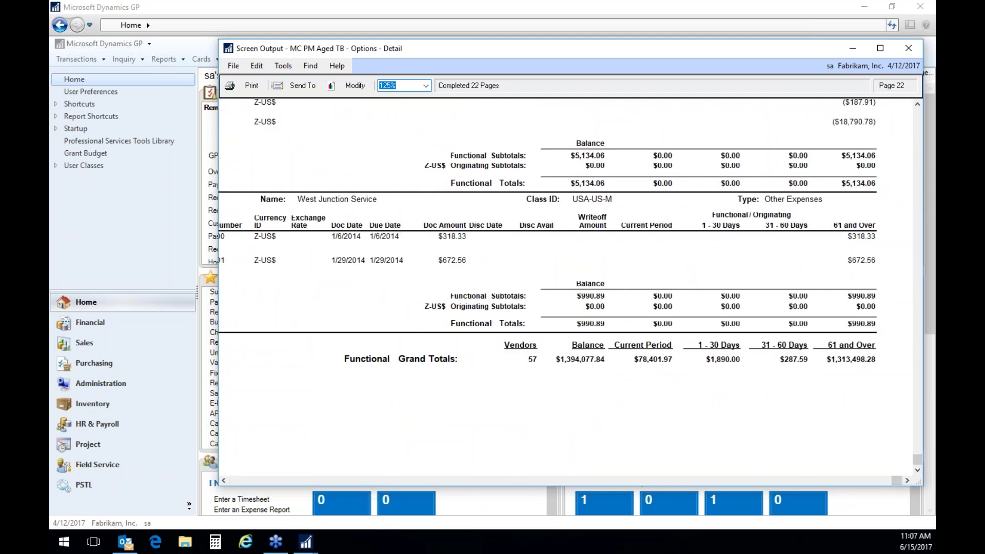
left_click(224, 480)
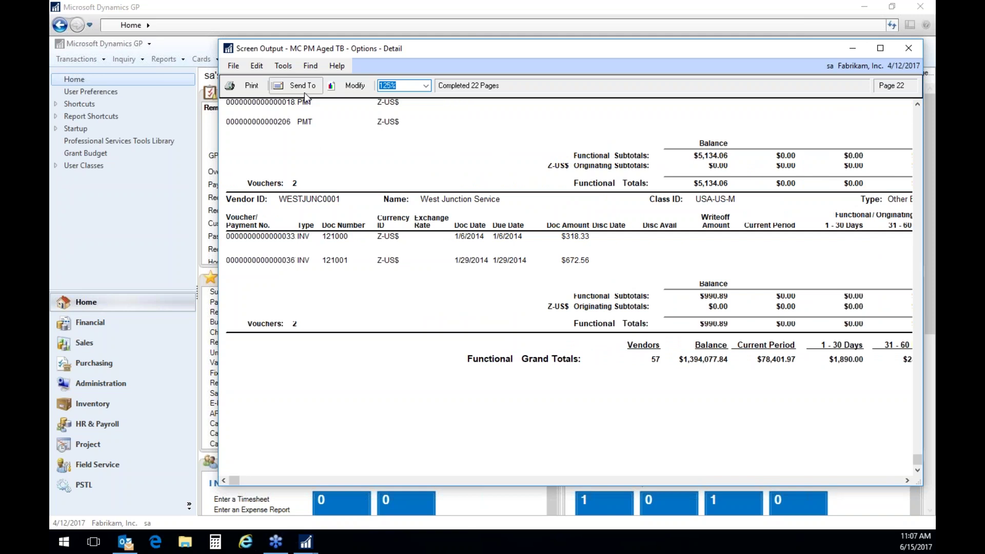
left_click(296, 85)
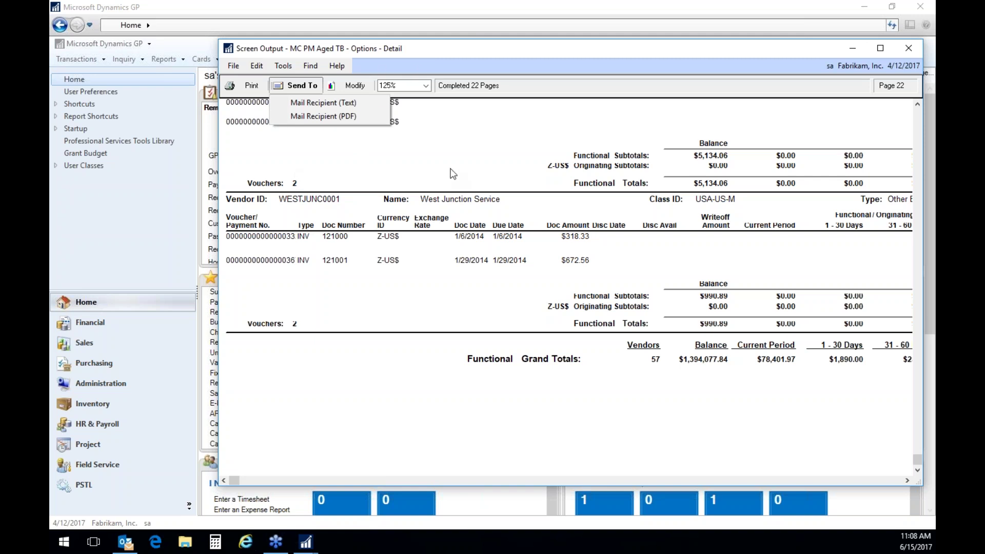
Browse the available printers for the report, cancel without printing, and close the report.
left_click(239, 88)
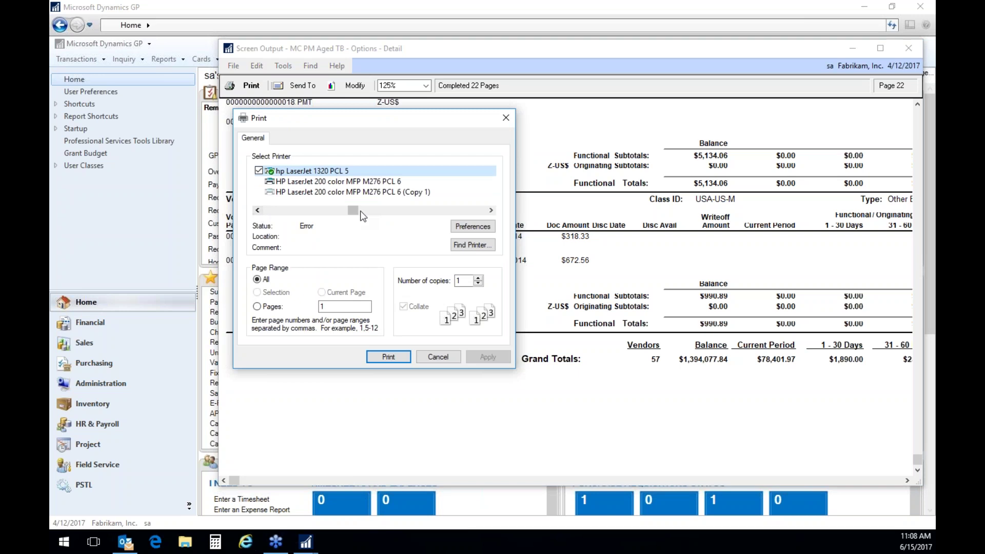
scroll(359, 218, "up", 5)
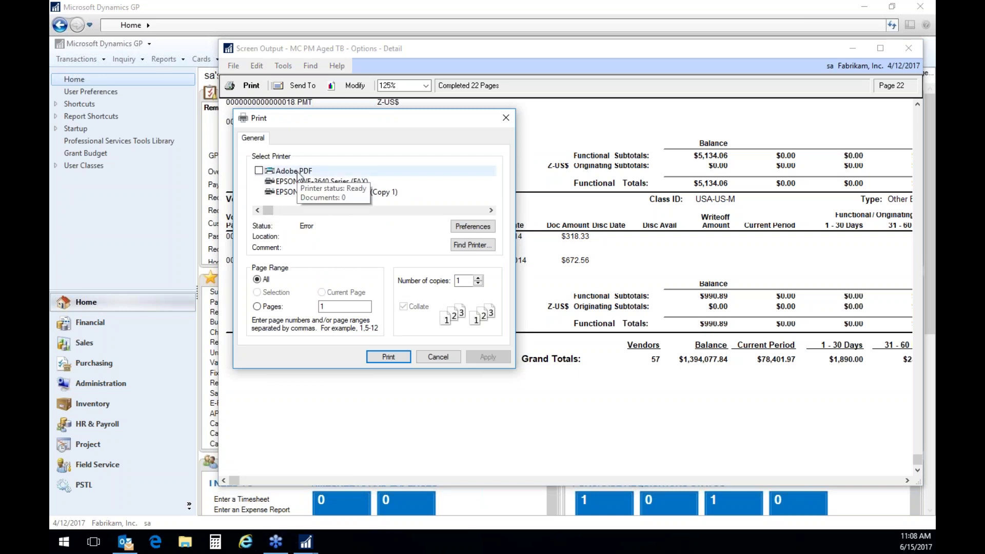
left_click(491, 210)
left_click(491, 211)
left_click(491, 210)
left_click(491, 211)
left_click(261, 210)
left_click(261, 210)
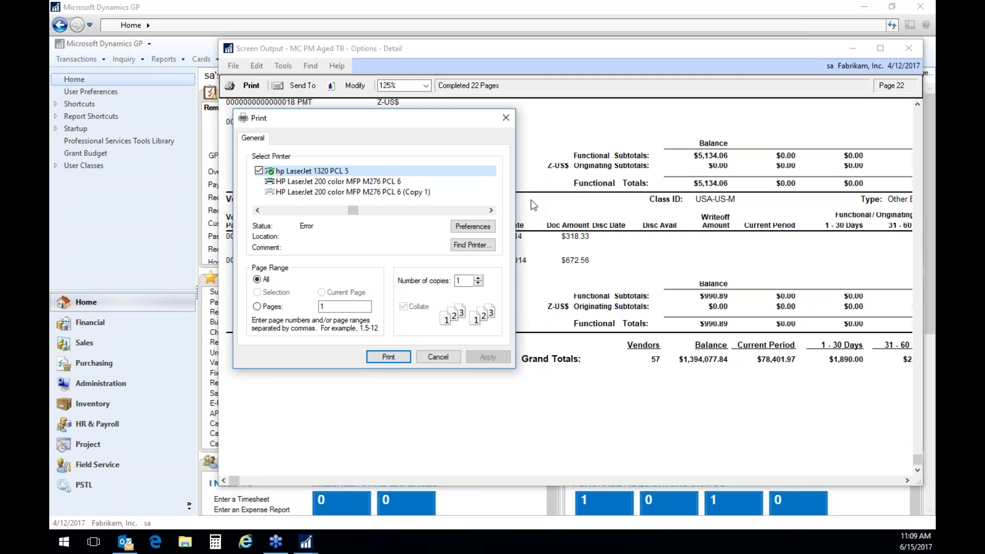
left_click(438, 357)
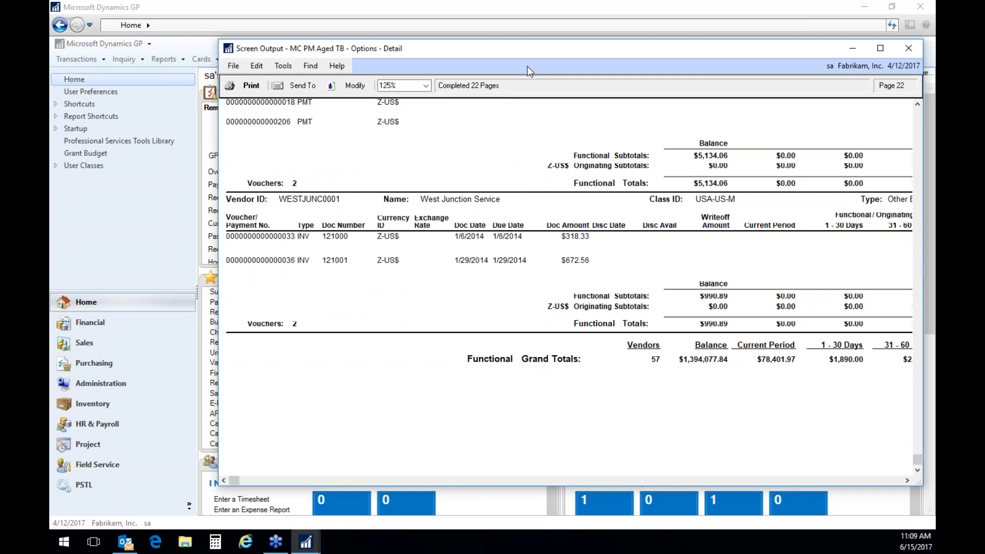
left_click(908, 48)
left_click(578, 78)
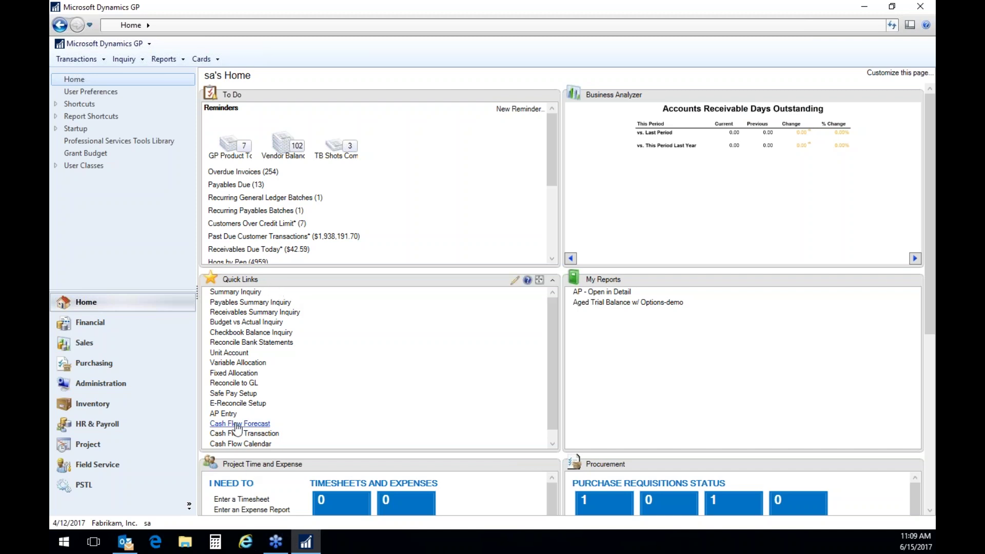
Open the Cash Flow Calendar from the quick links and advance it to May 2017.
left_click(265, 448)
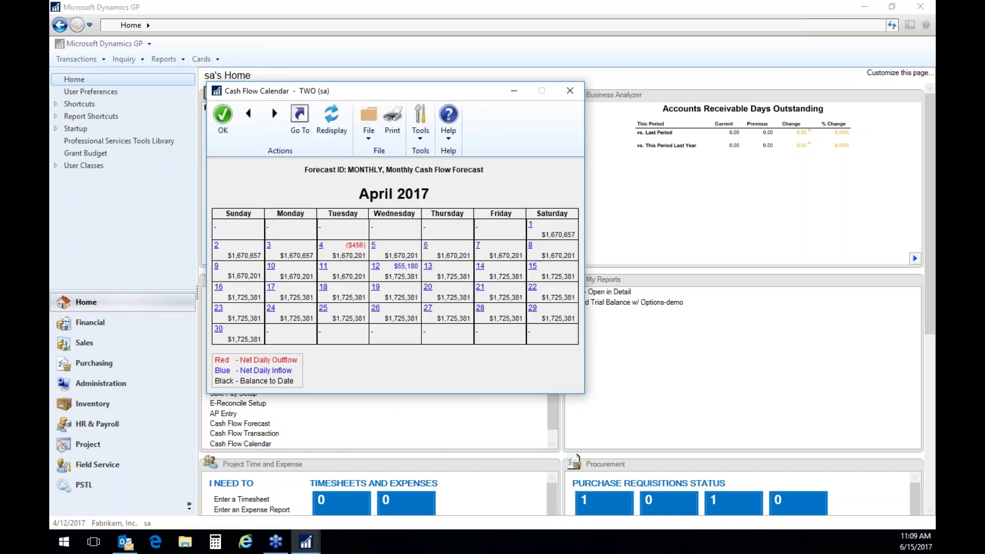
left_click_drag(489, 92, 603, 81)
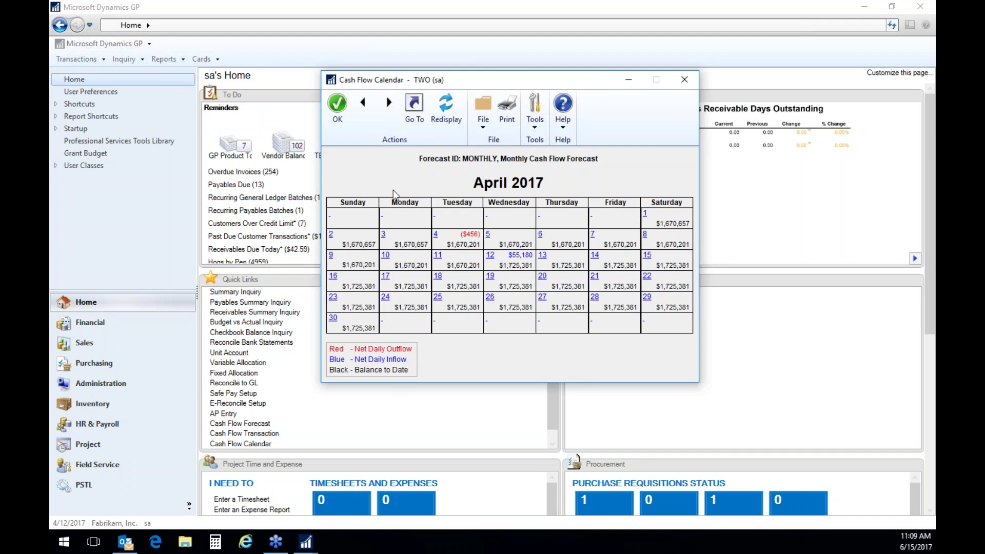
left_click(391, 106)
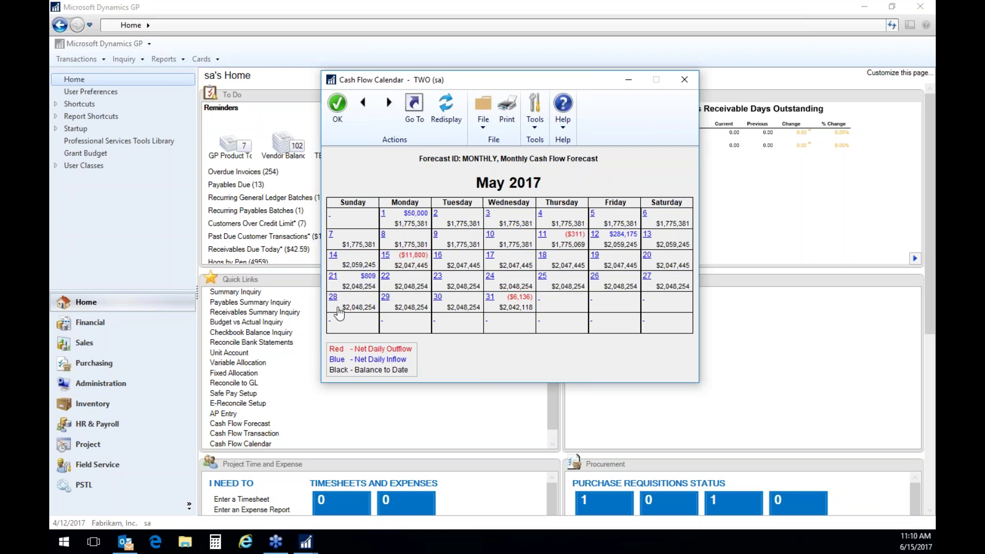
Open the cash flow details for May 1, 2017 and check the open receivables and open payables.
left_click(416, 214)
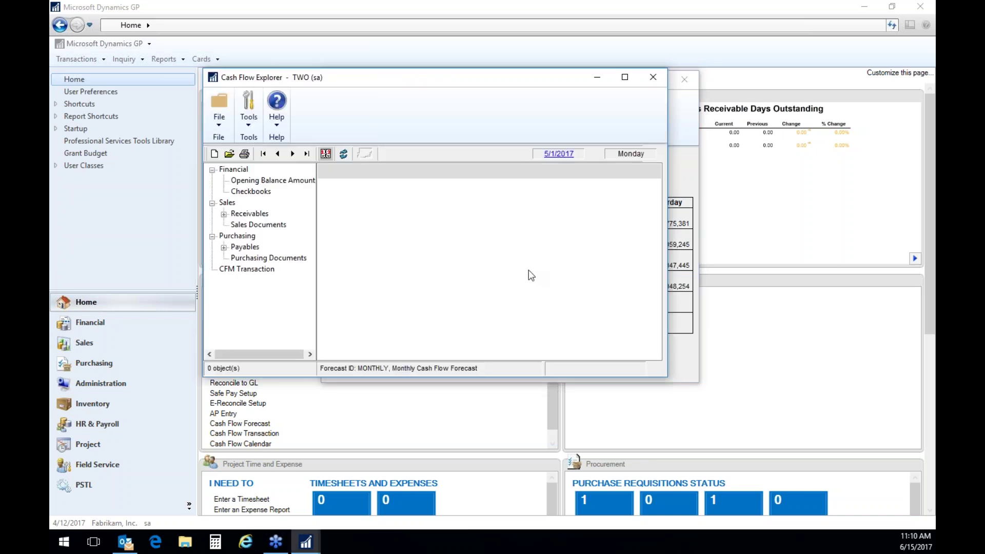
left_click(224, 214)
left_click(251, 225)
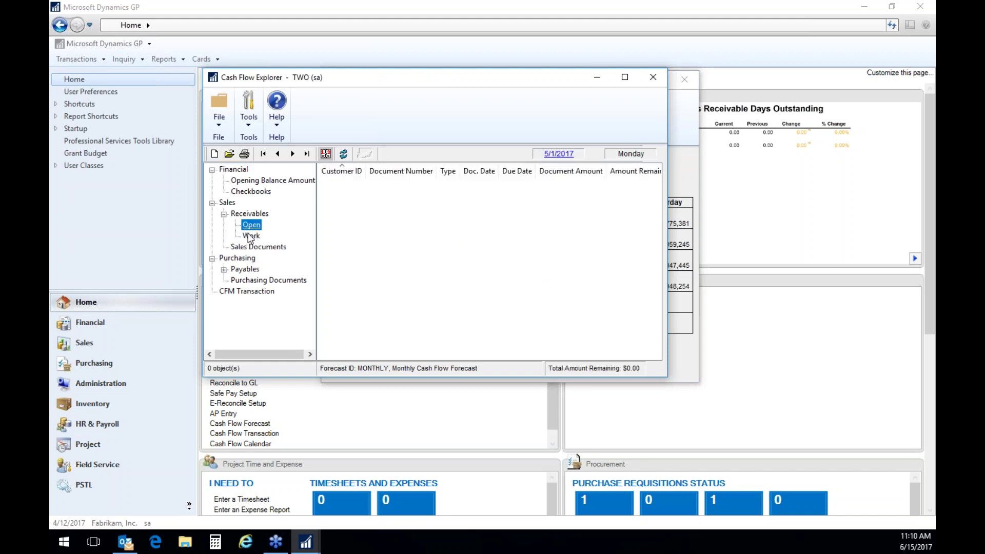
left_click(212, 203)
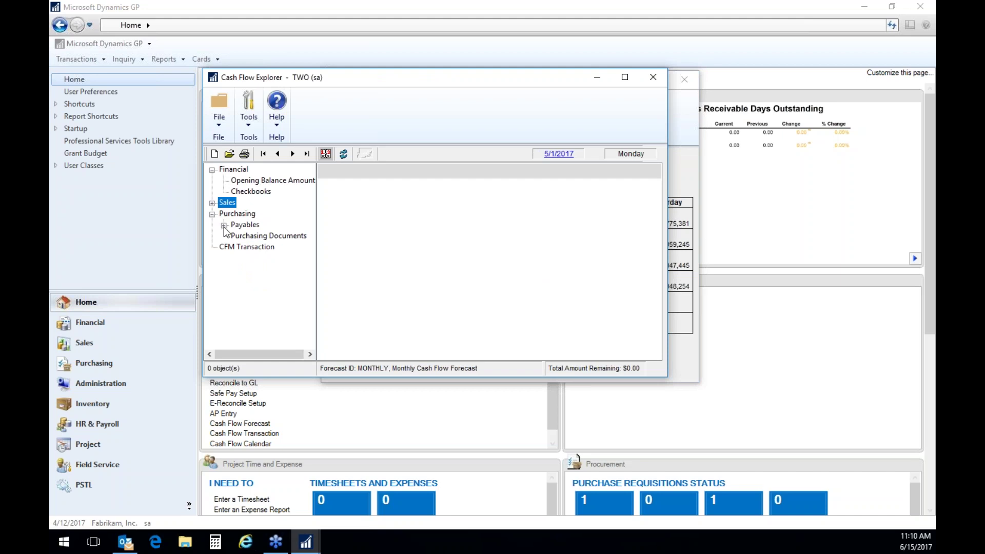
left_click(224, 225)
left_click(251, 236)
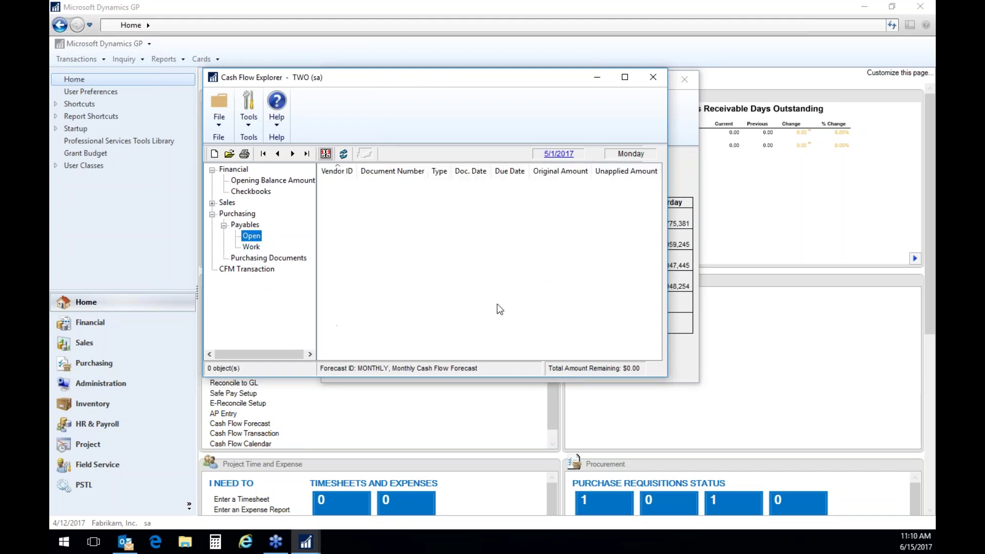
View the CFM transactions behind the May 1 cash flow, and close the Cash Flow Explorer and the calendar.
left_click(223, 226)
left_click(247, 247)
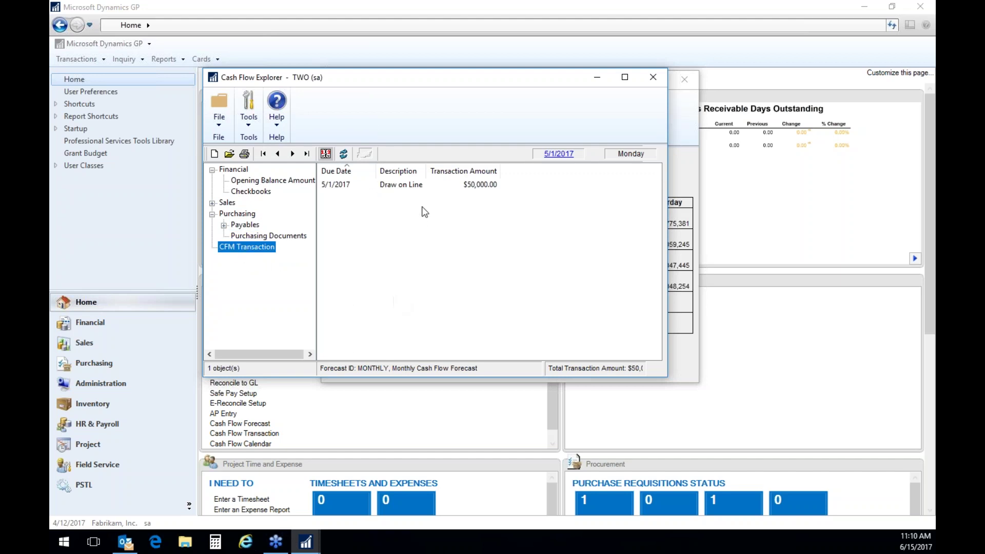
left_click_drag(438, 88, 607, 249)
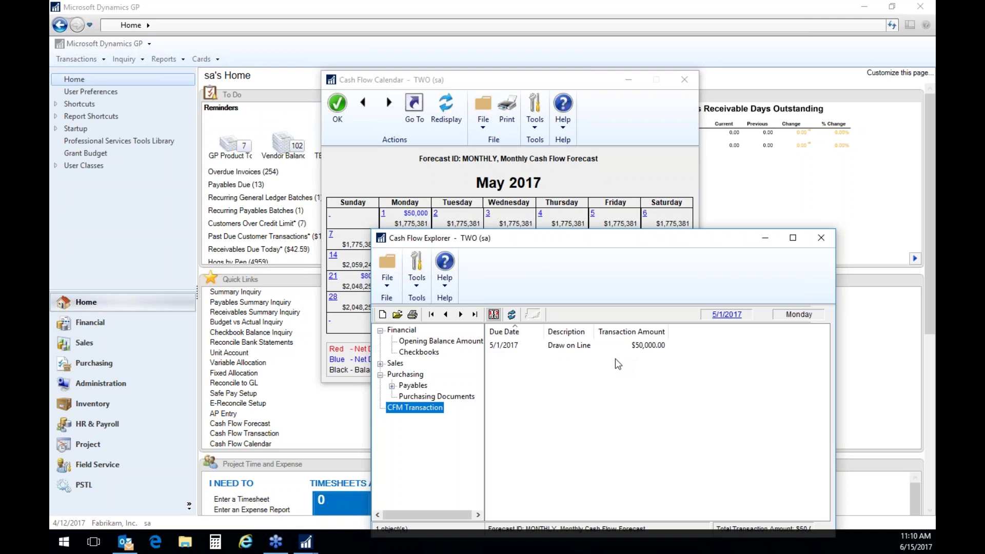
left_click(821, 240)
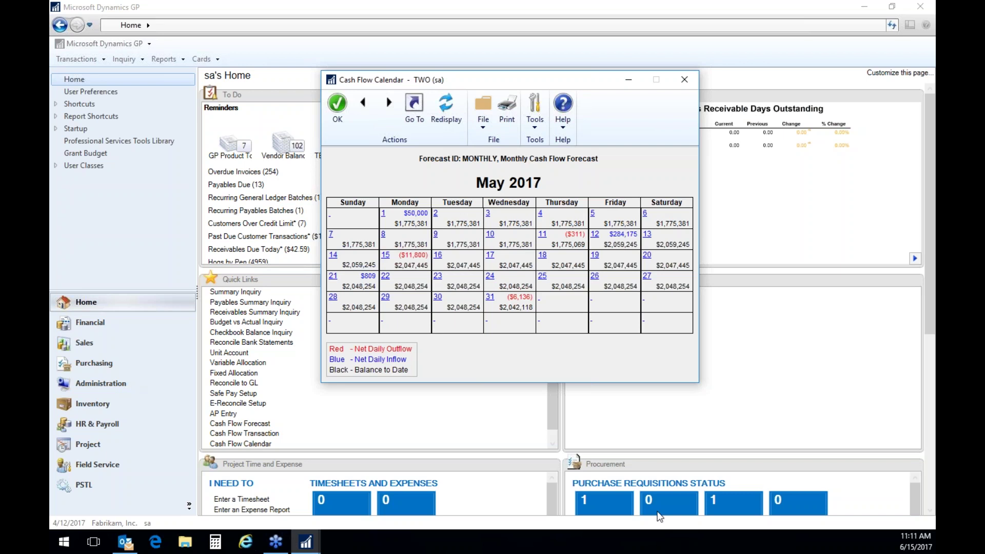
left_click(686, 79)
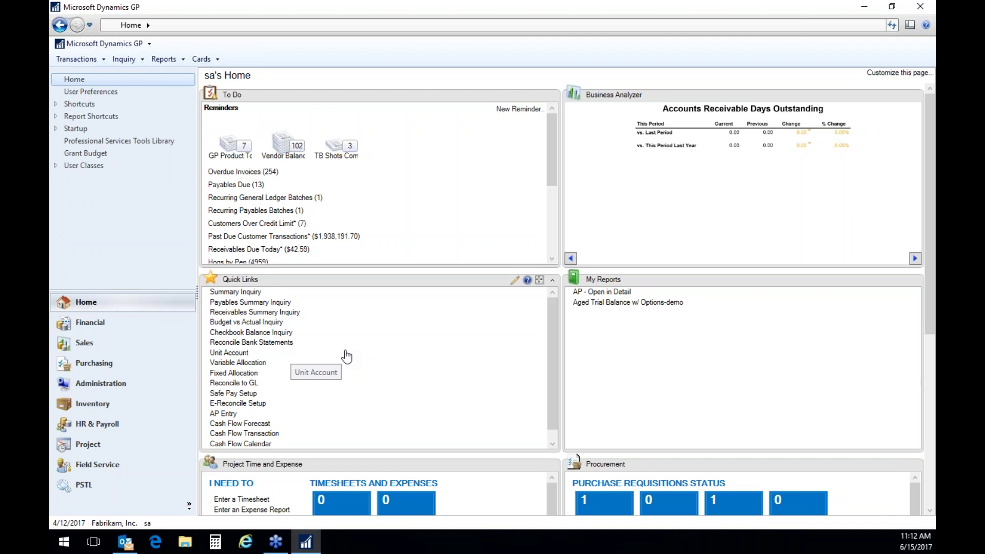
Open Reconcile Bank Statements from the quick links and load the UPTOWN TRUST checkbook.
left_click(261, 342)
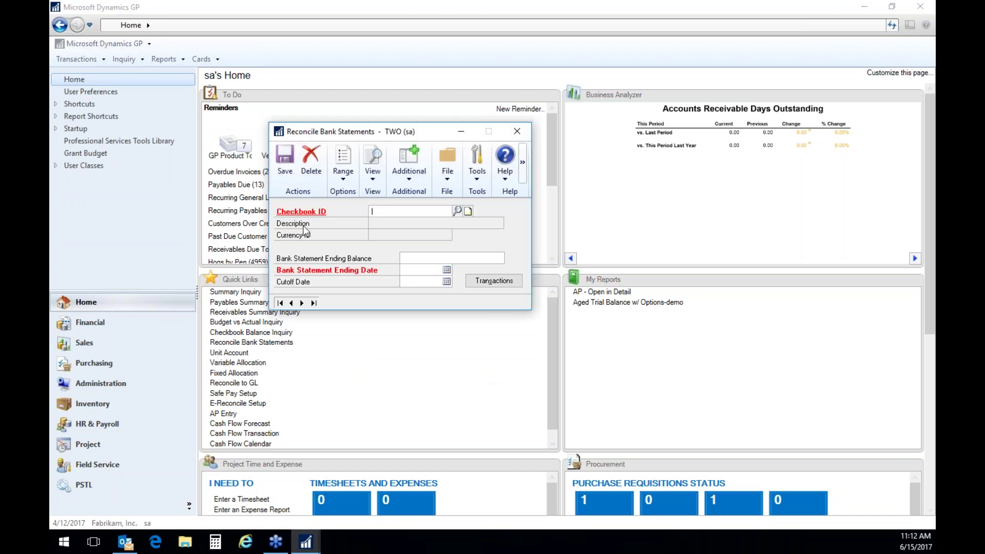
left_click_drag(445, 132, 605, 126)
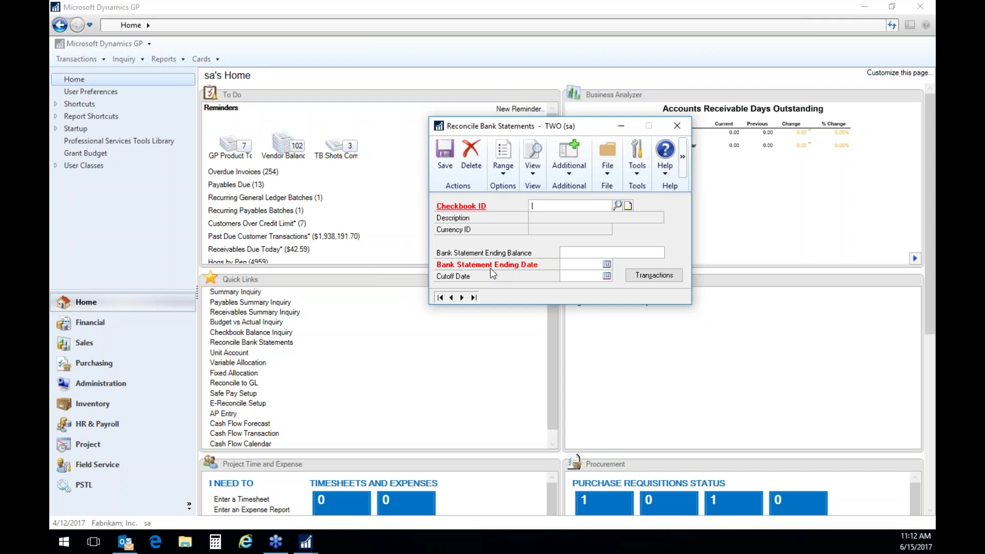
left_click(620, 206)
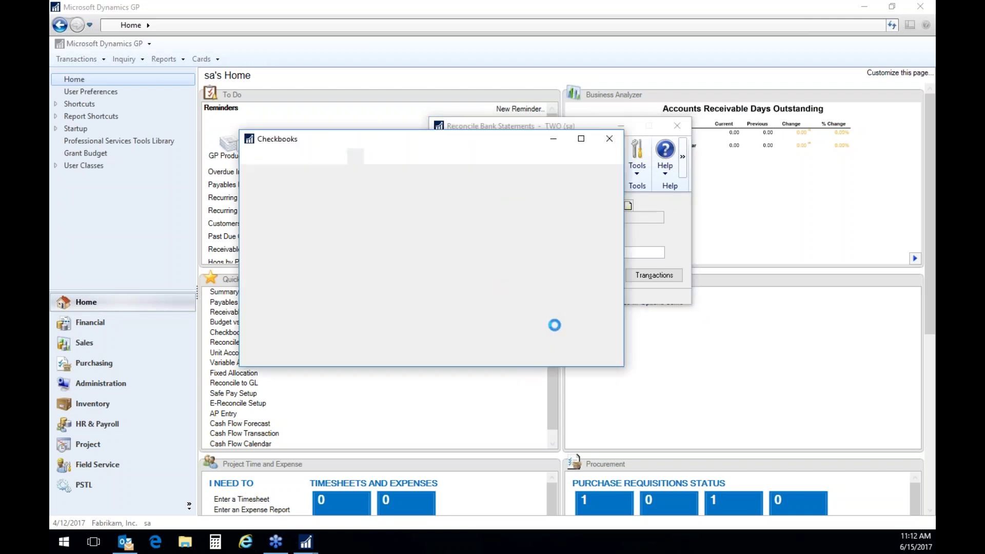
left_click(260, 306)
left_click(255, 169)
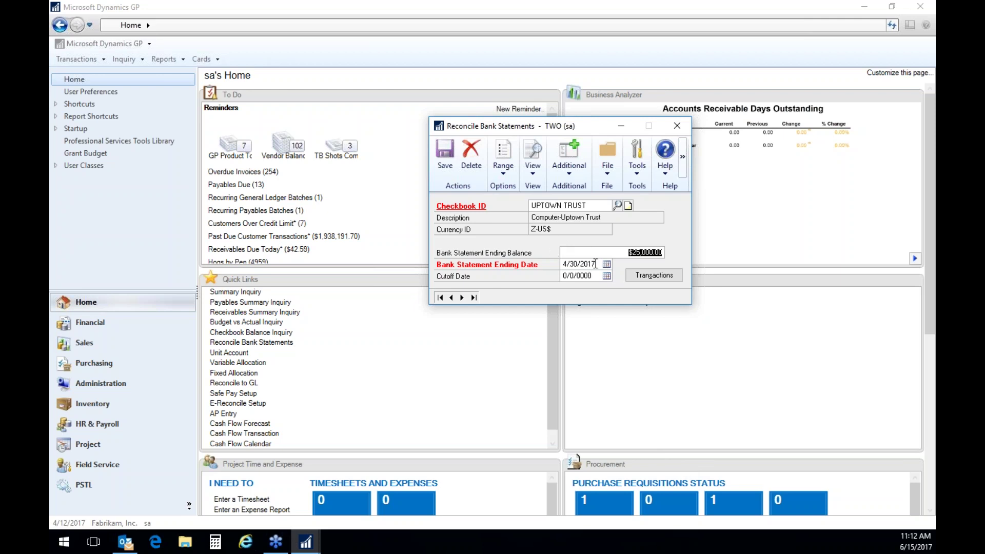
Open the bank transactions for the UPTOWN TRUST checkbook and mark checks 1000.1 and 1000.2 as cleared.
left_click(647, 277)
left_click(476, 317)
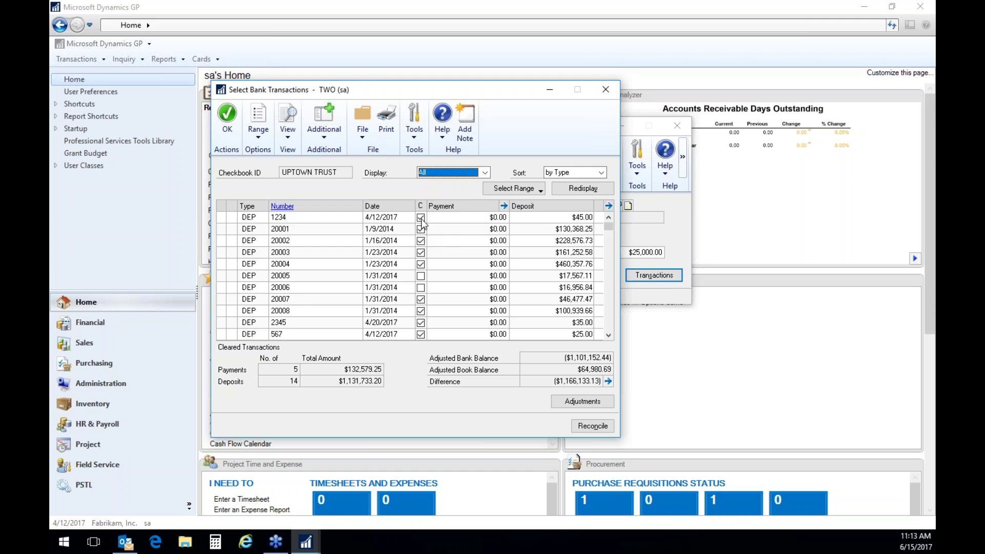
mouse_move(610, 227)
left_mouse_down()
mouse_move(612, 334)
mouse_move(607, 232)
left_mouse_up()
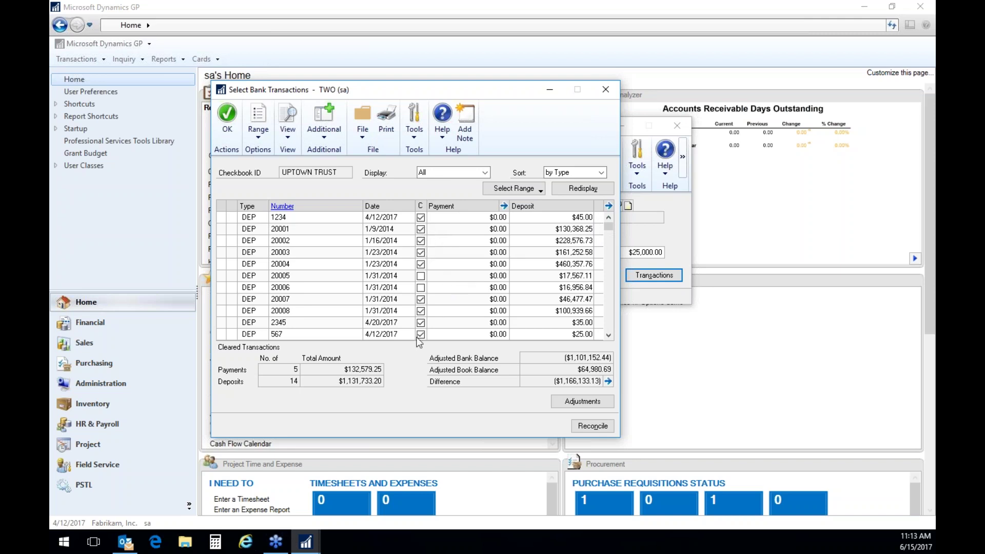
left_click(609, 232)
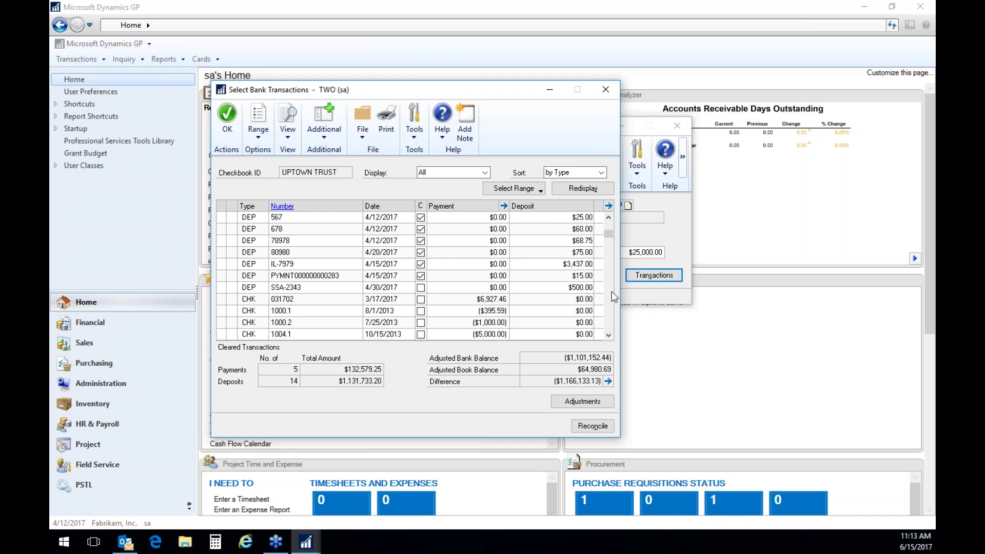
left_click(421, 311)
left_click(422, 324)
Accept the cleared transactions, save the UPTOWN TRUST bank reconciliation, and close its window.
left_click(228, 121)
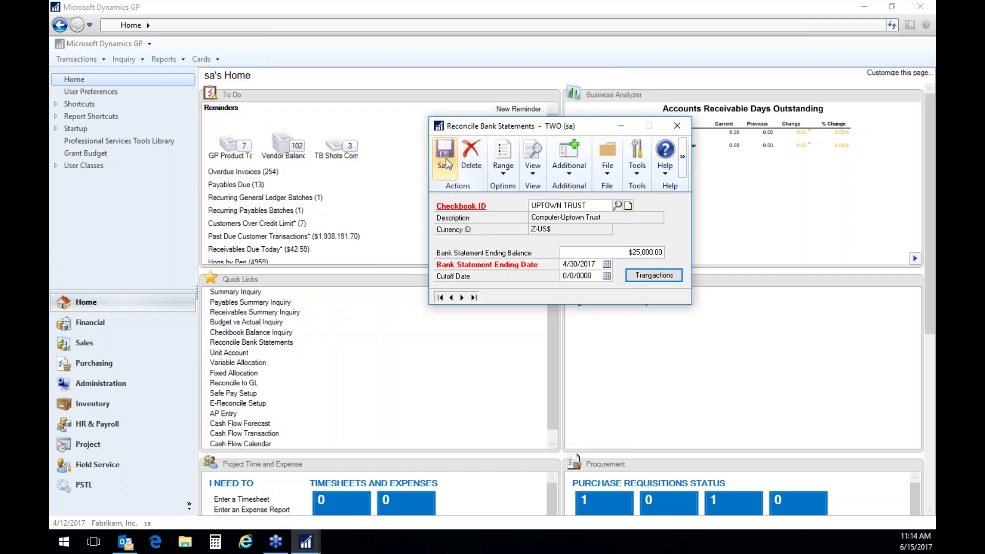
left_click(446, 160)
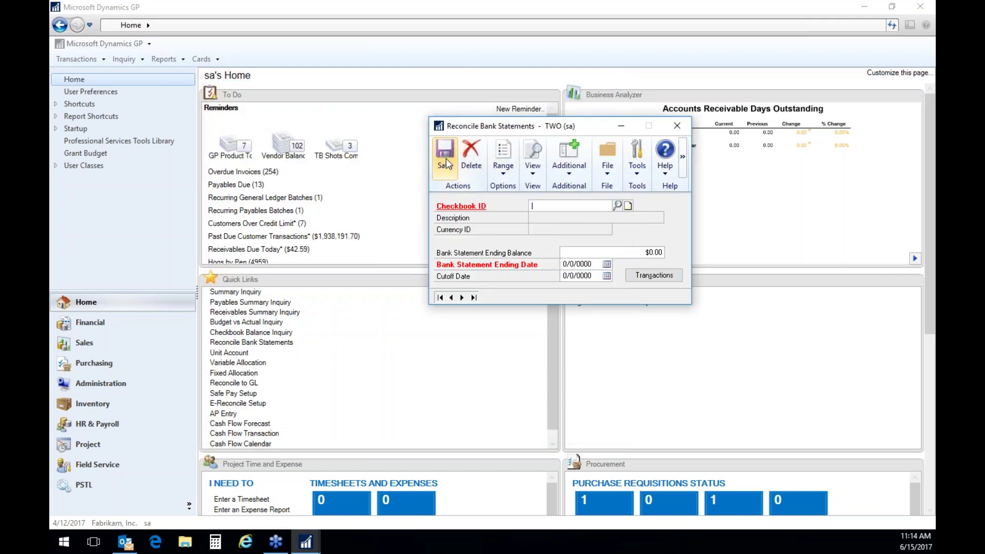
left_click(676, 127)
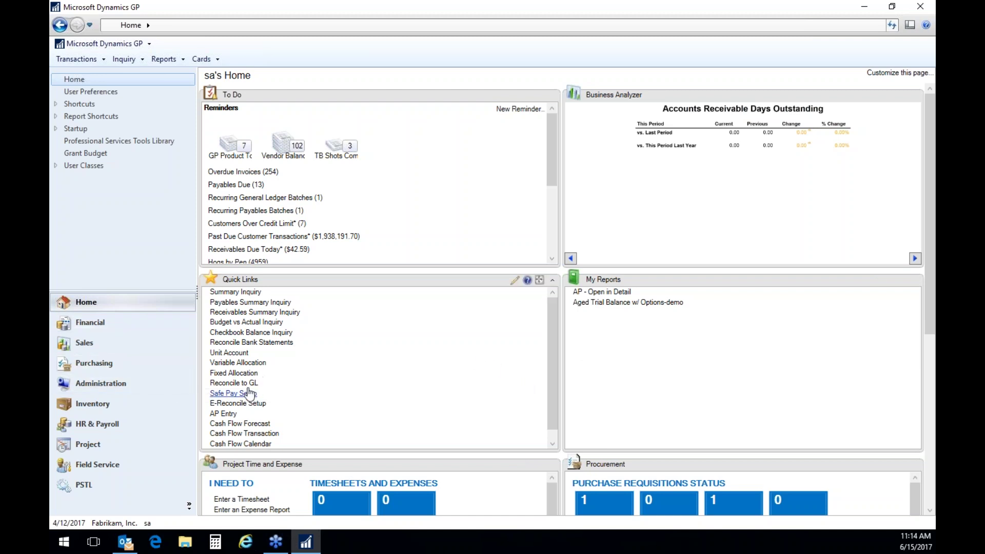
Open Fixed Allocation from the quick links, review the Rent Expense distribution percentages, and close the window.
left_click(236, 373)
left_click(261, 410)
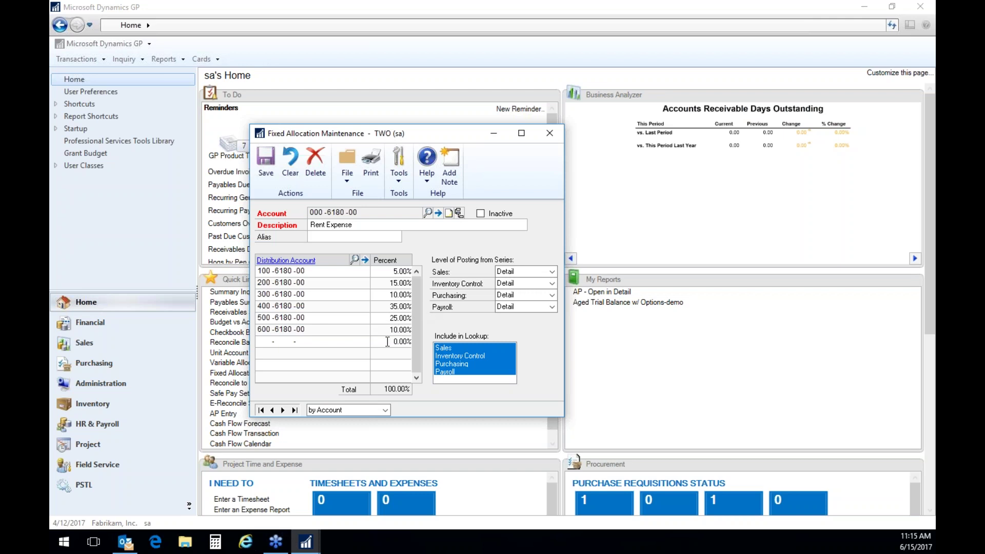
double_click(390, 283)
double_click(388, 296)
left_click(391, 311)
left_click(549, 134)
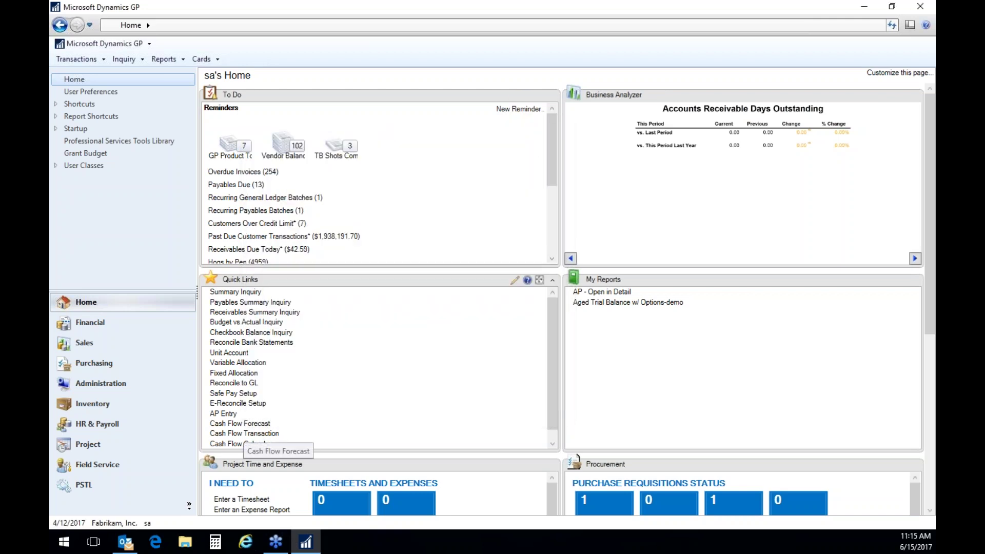
Open Variable Allocation for Utility Expense and check the breakdown accounts of its first and last distribution accounts.
left_click(255, 363)
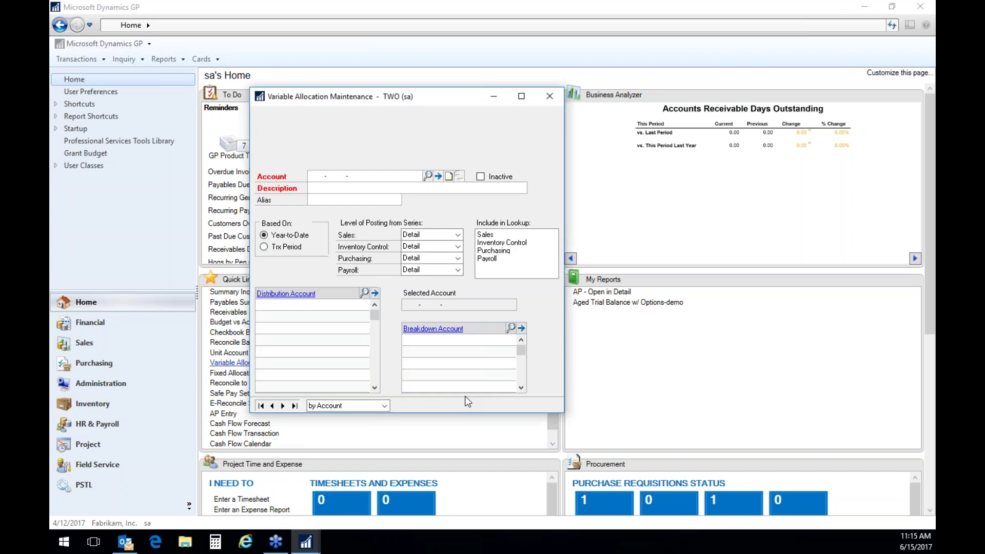
left_click(260, 406)
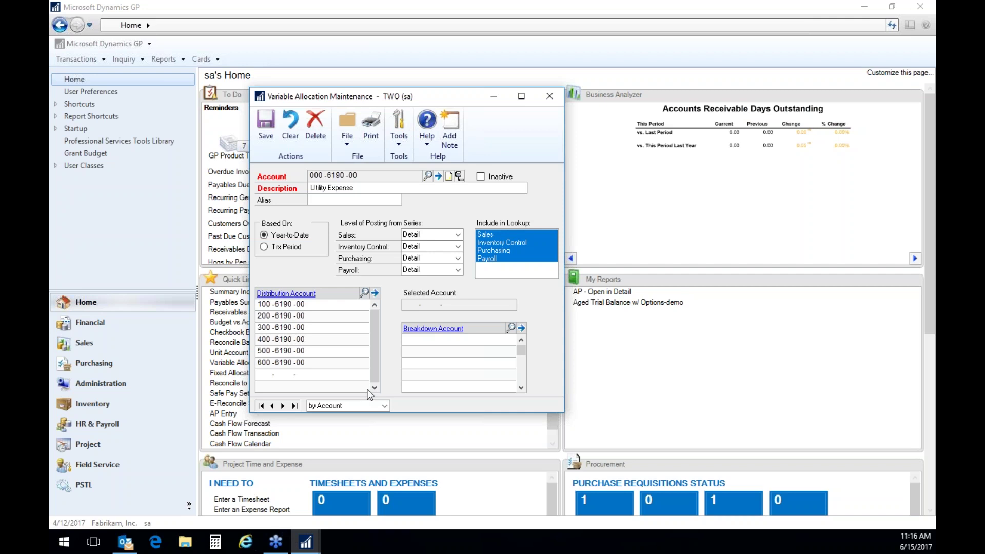
double_click(283, 304)
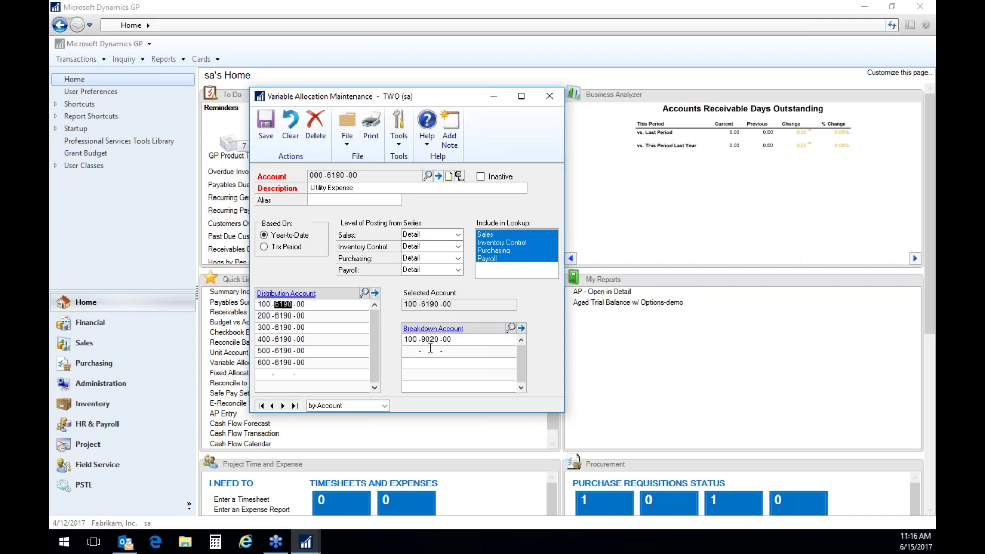
left_click(272, 363)
double_click(422, 339)
Open the breakdown account's unit account record, browse back to Employee Count-Service/Installation to compare the period balances, and close it.
left_click(425, 331)
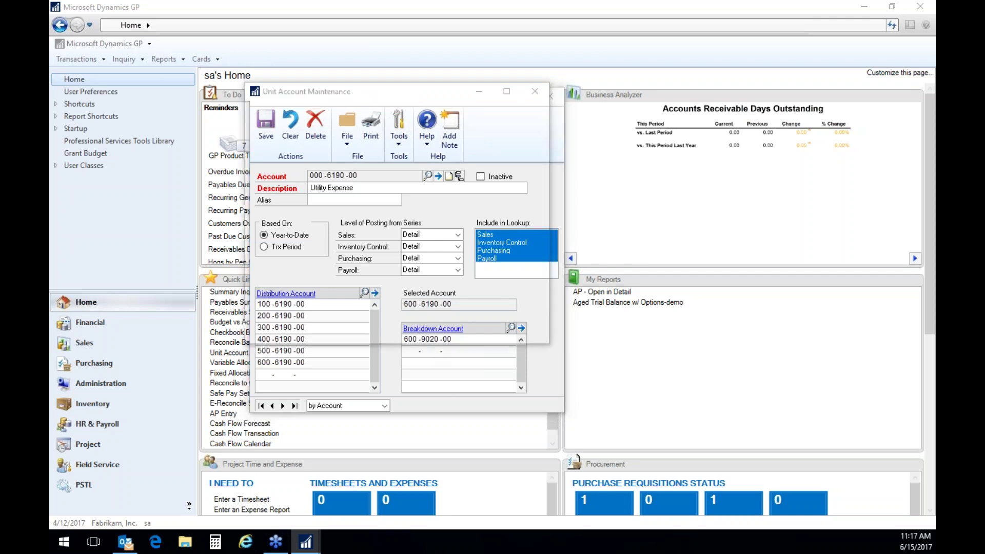
left_click(456, 184)
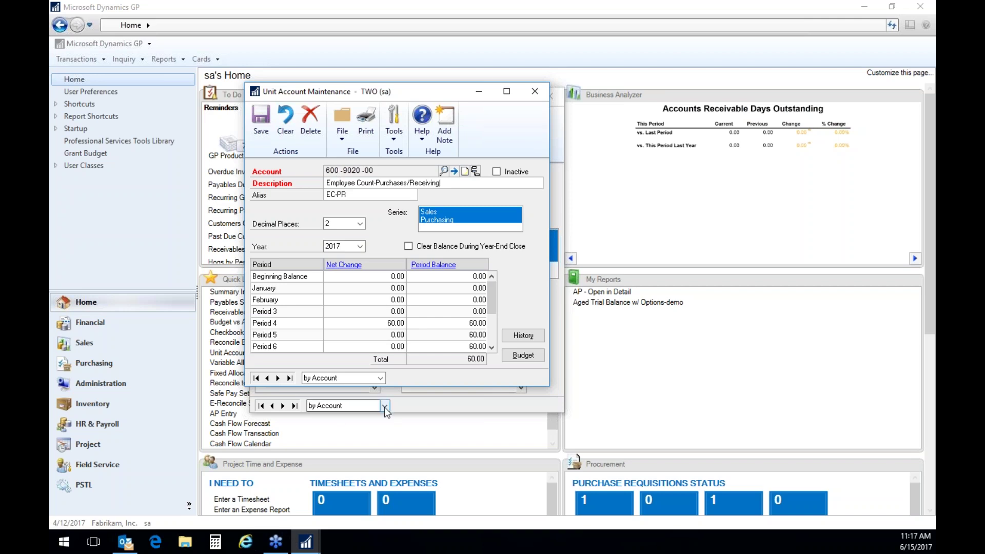
left_click(267, 379)
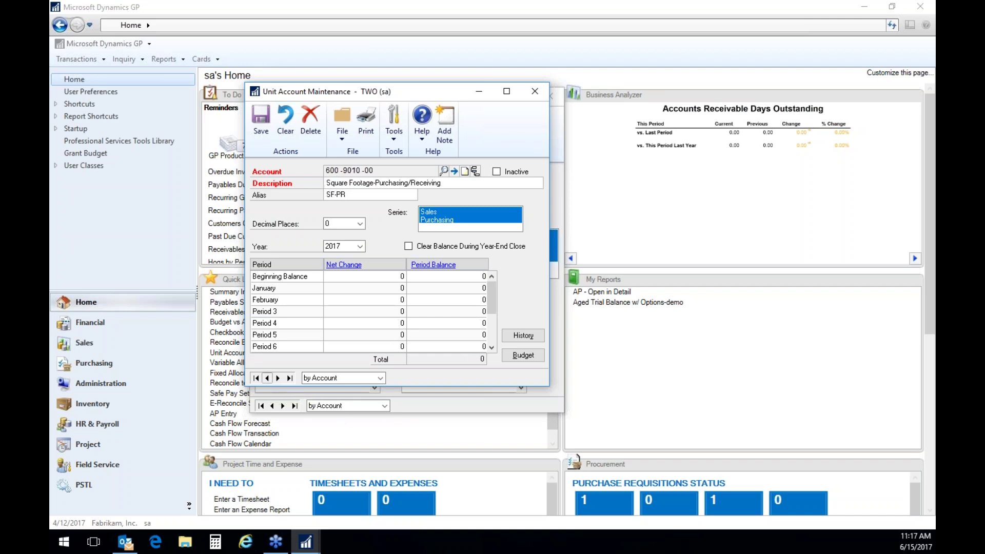
left_click(266, 378)
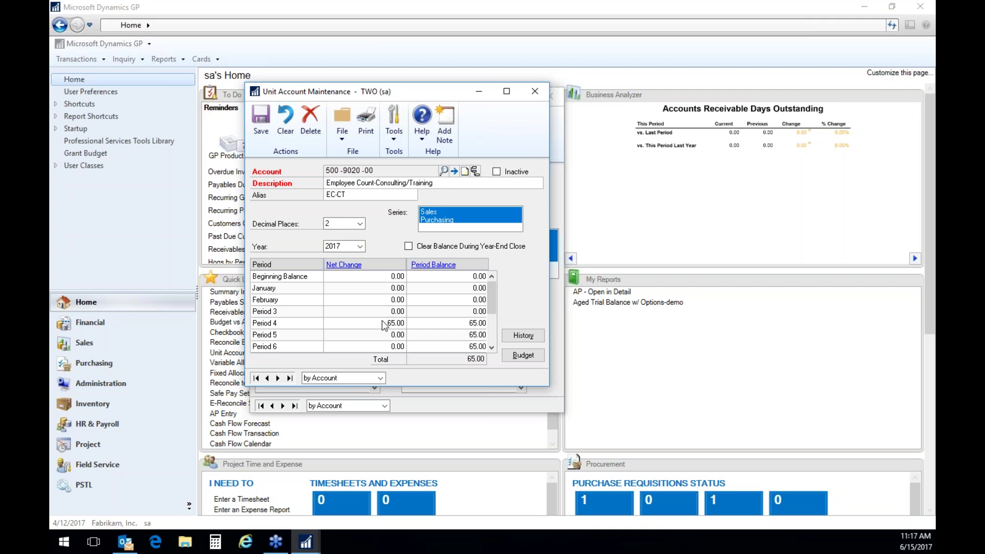
left_click(267, 378)
left_click(266, 379)
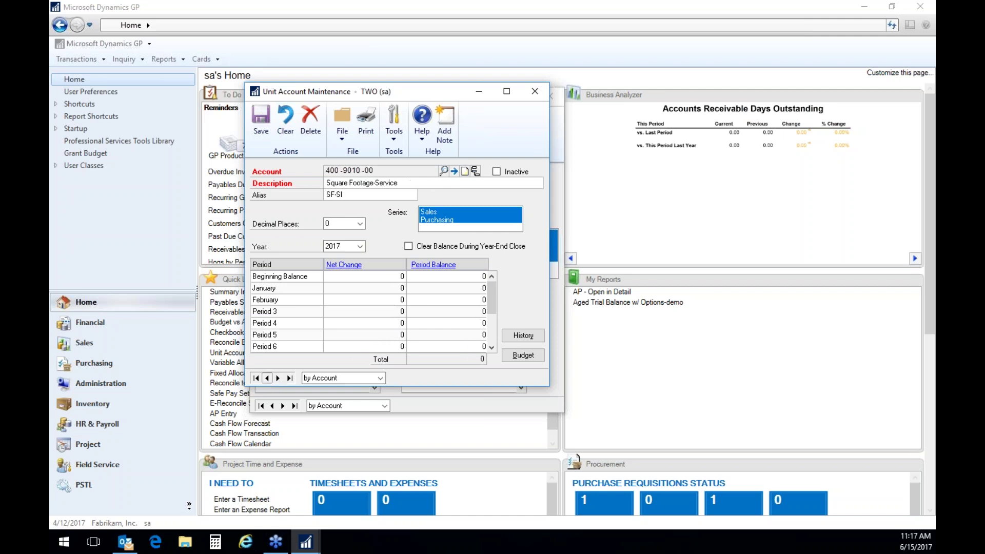
left_click(282, 380)
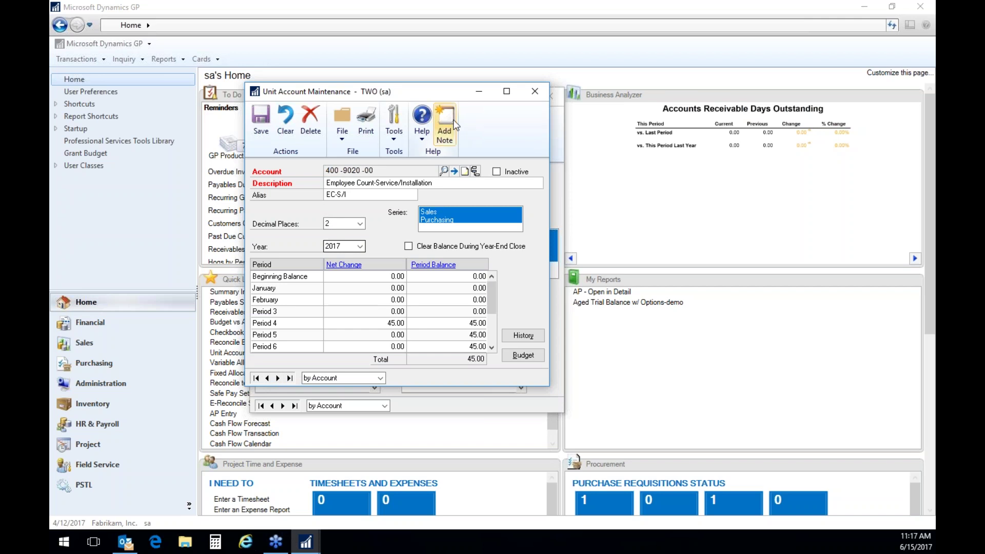
left_click(533, 92)
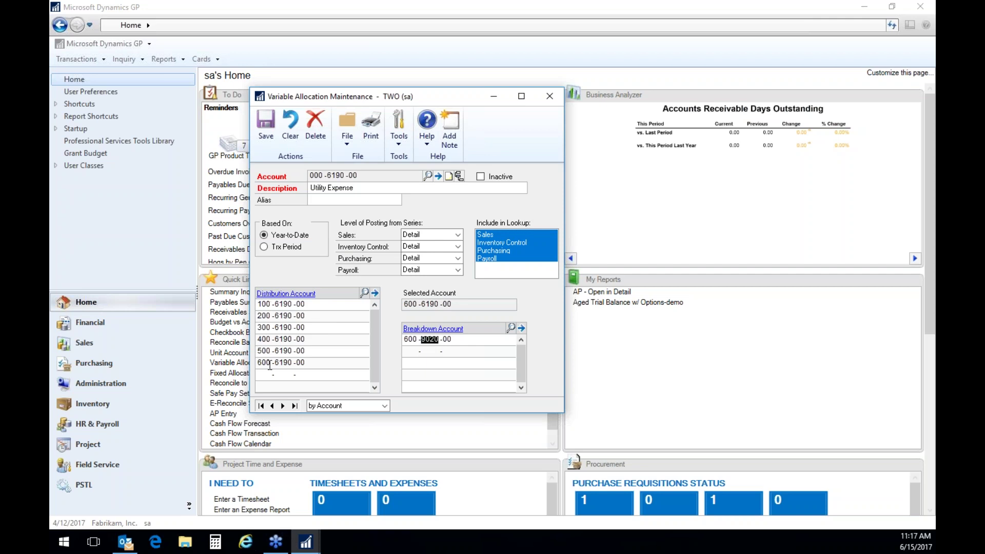
Look through the full list of unit accounts from Unit Account Maintenance, and close the lookup and both maintenance windows.
double_click(430, 339)
left_click(443, 170)
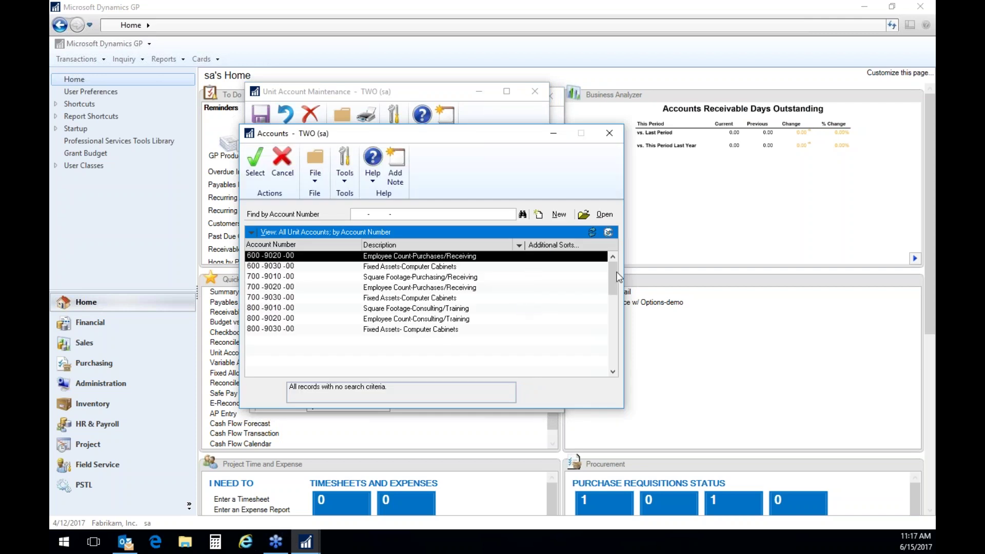
scroll(553, 307, "up", 4)
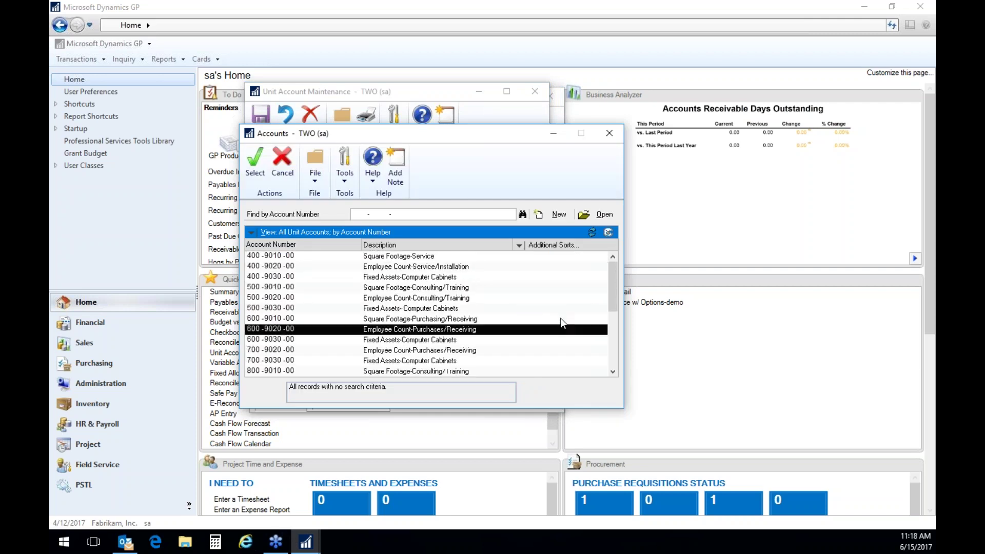
scroll(563, 324, "up", 2)
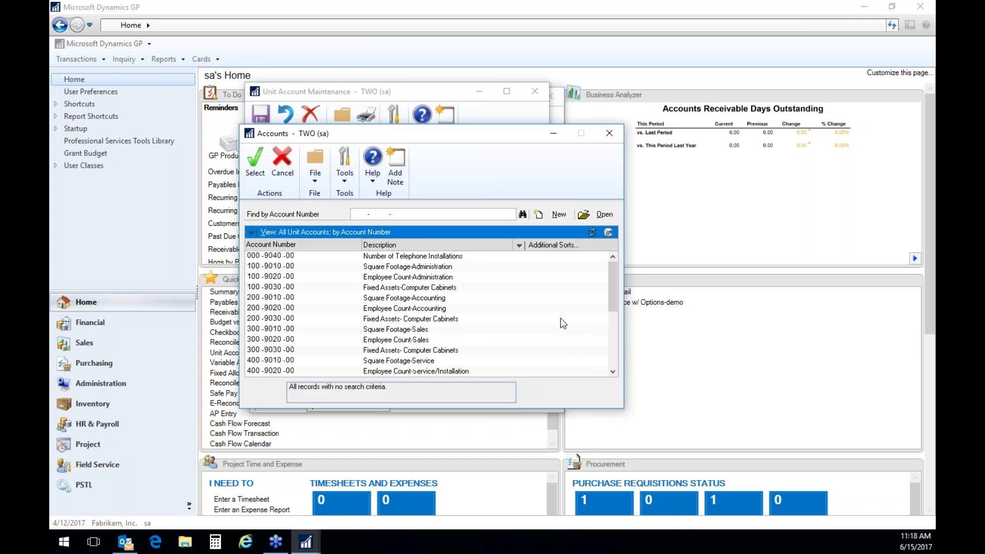
left_click(439, 256)
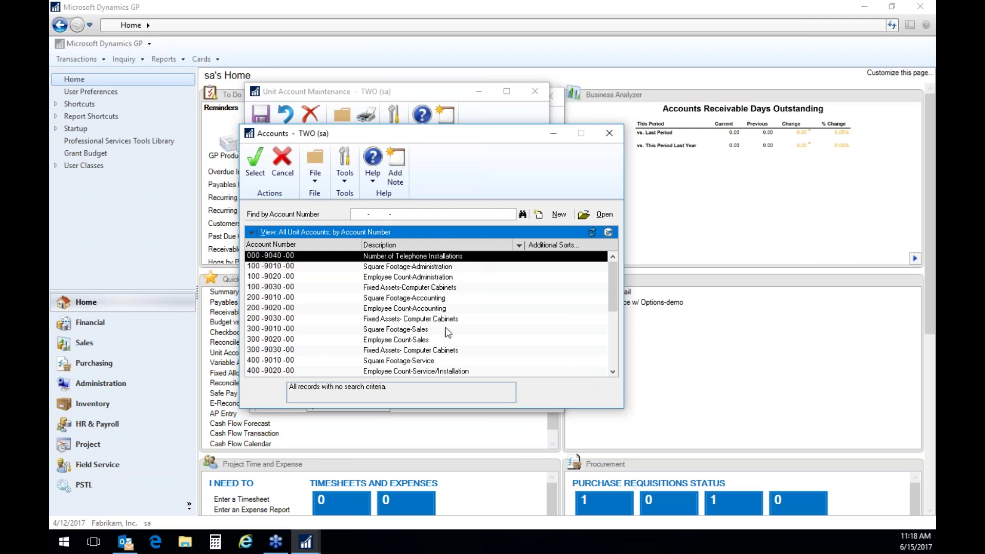
left_click(411, 288)
scroll(523, 344, "down", 4)
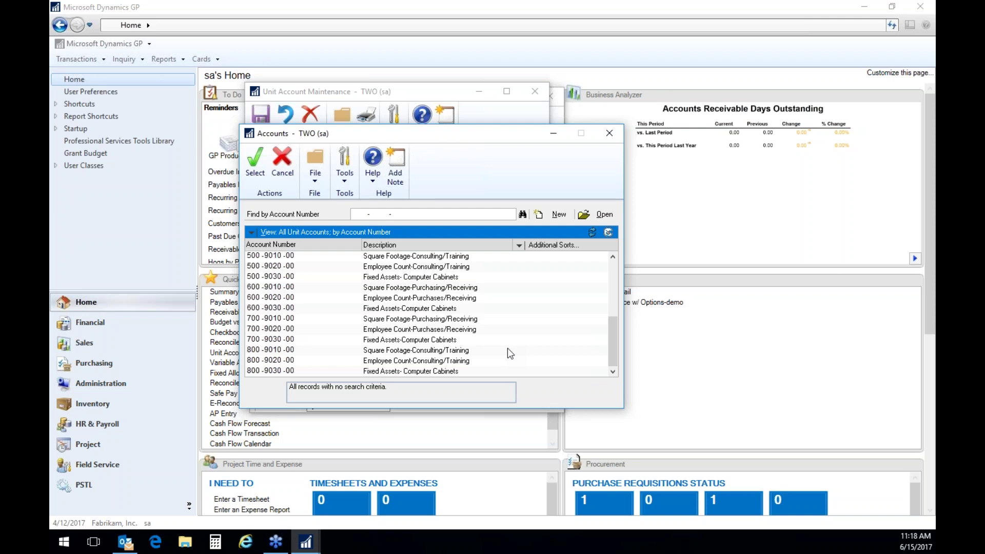
left_click(611, 136)
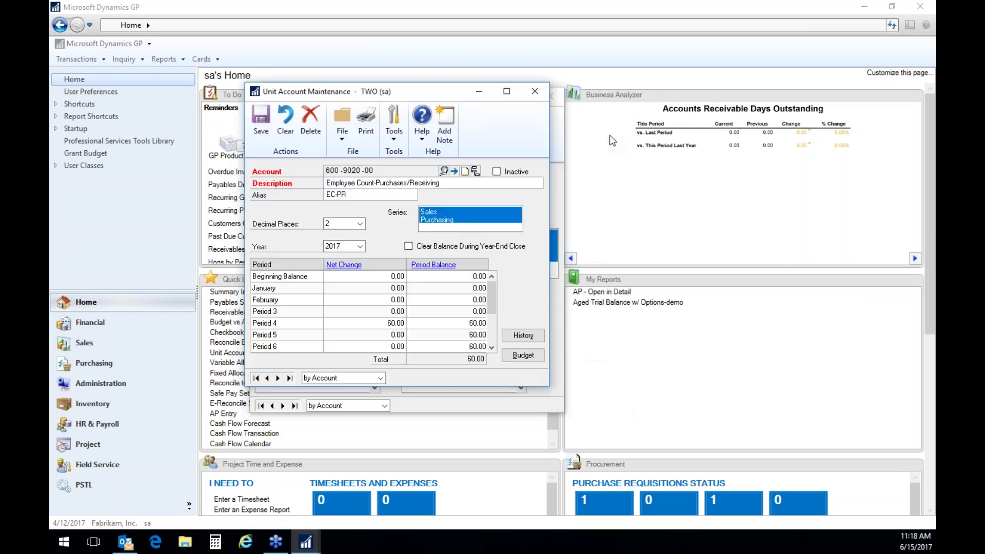
left_click(536, 92)
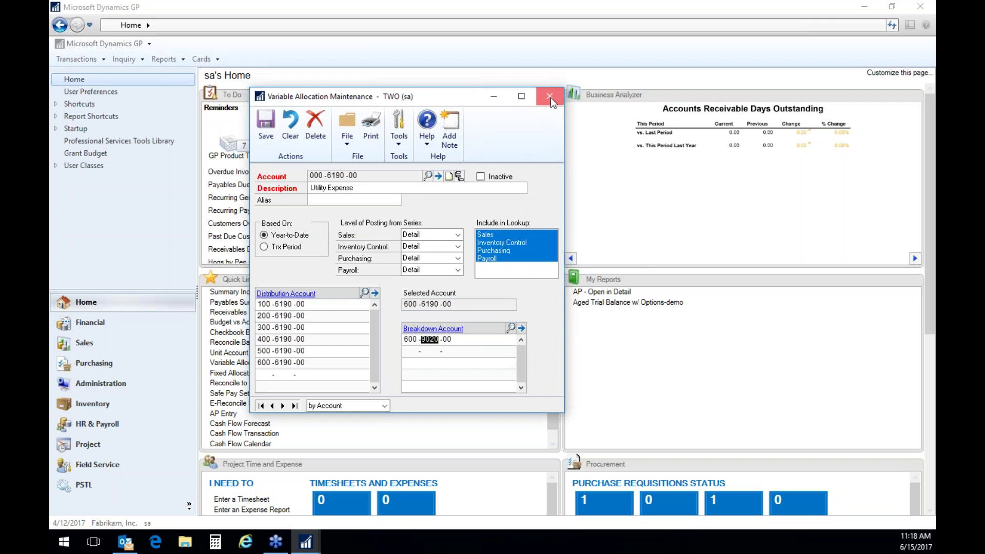
left_click(550, 96)
Open View/Print my W2 in the Time Management section, select the 2017 record, and print the W-2 to the screen.
mouse_move(267, 550)
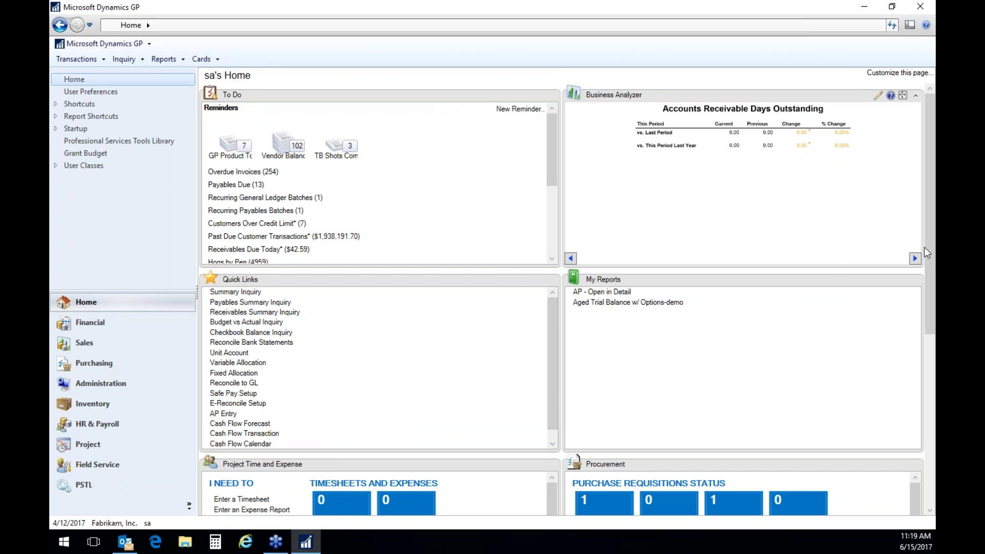
left_click_drag(927, 245, 928, 439)
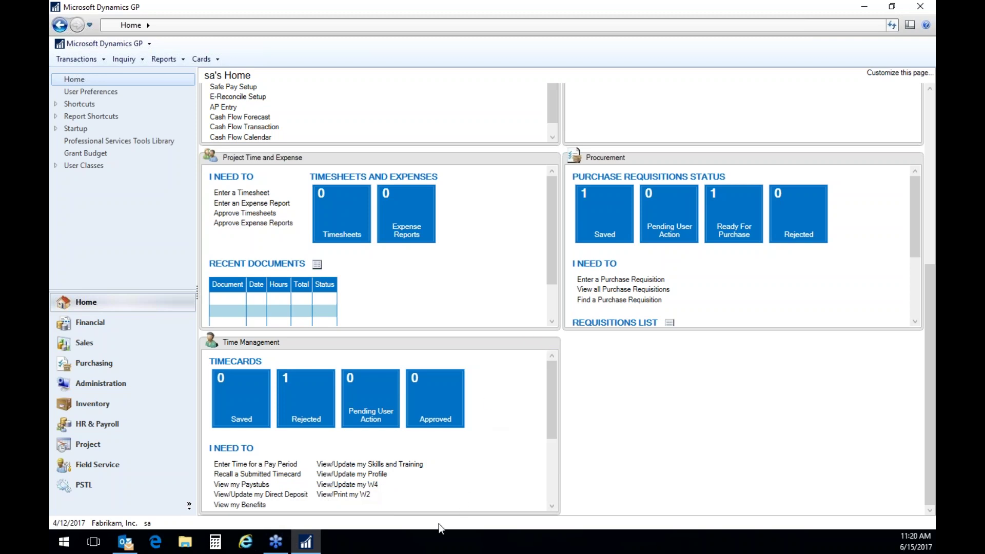
left_click(340, 496)
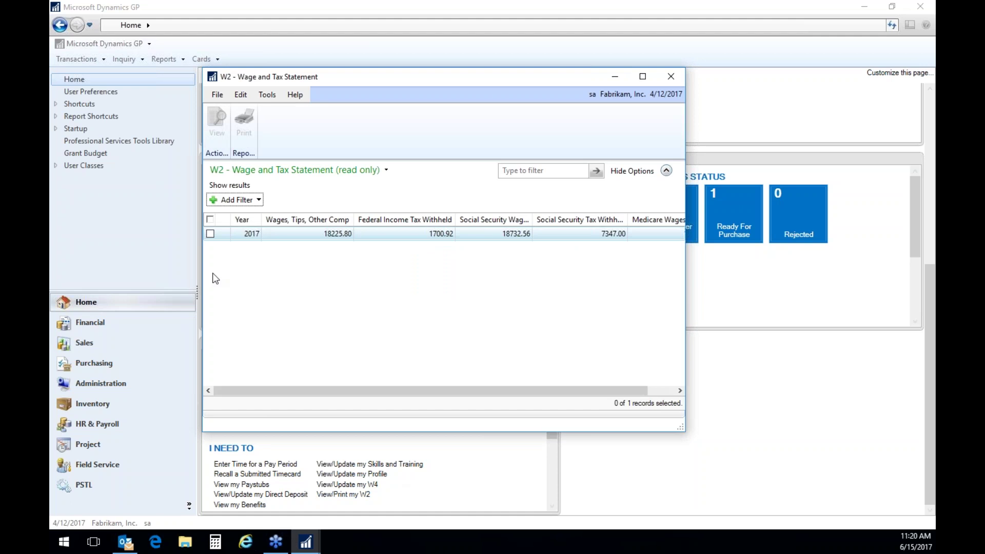
left_click(210, 234)
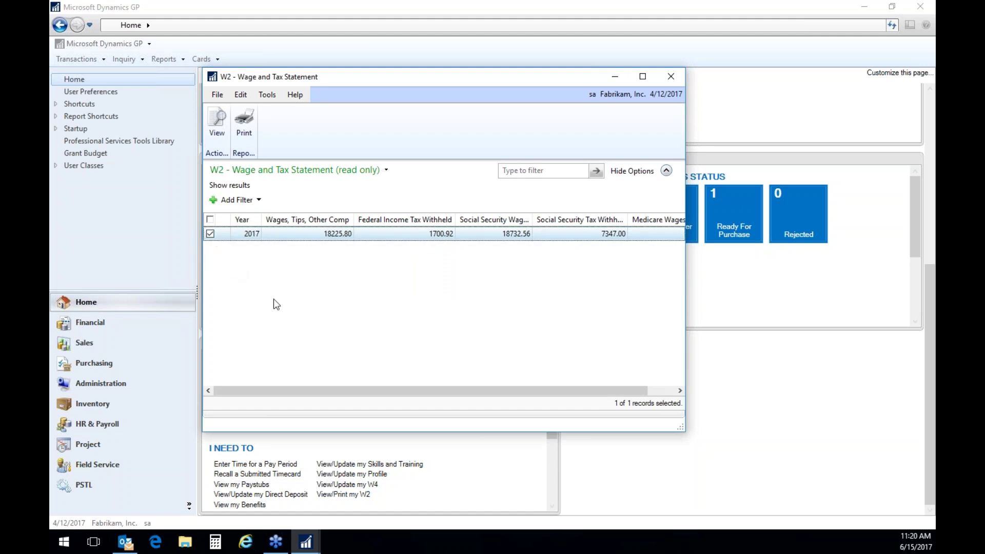
left_click(243, 129)
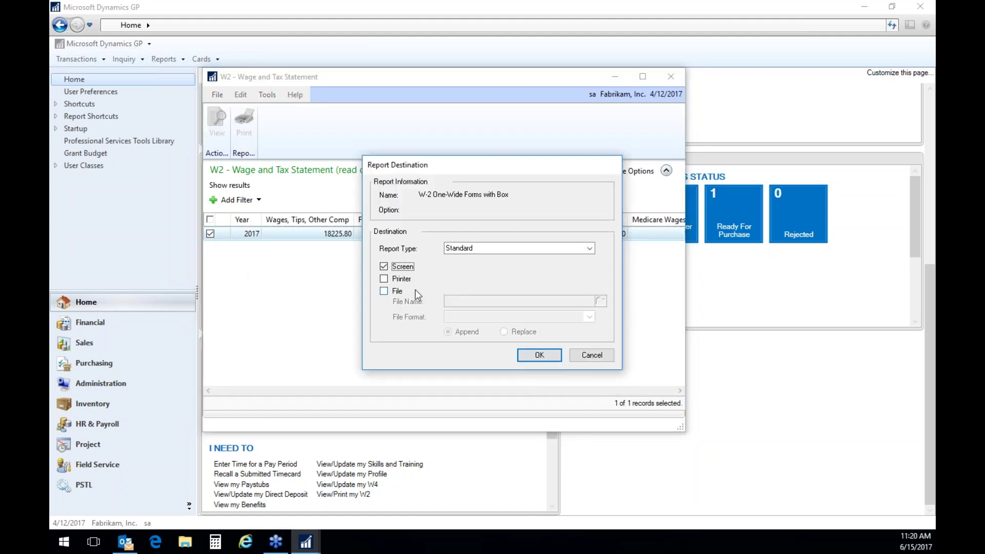
left_click(534, 355)
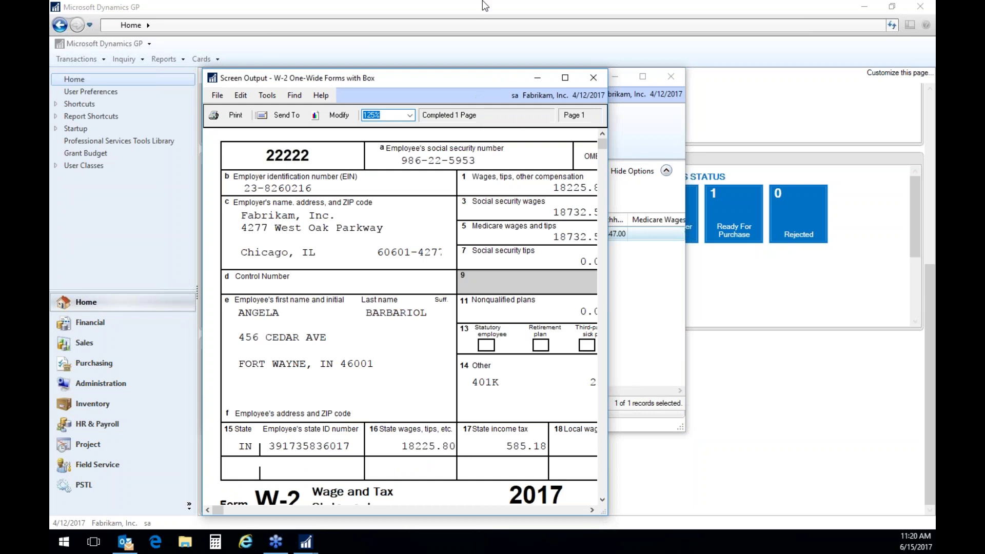
Enlarge the W-2 screen output to view the whole form, check its sending and printing options, and close it and the W-2 list.
left_click_drag(455, 76, 452, 10)
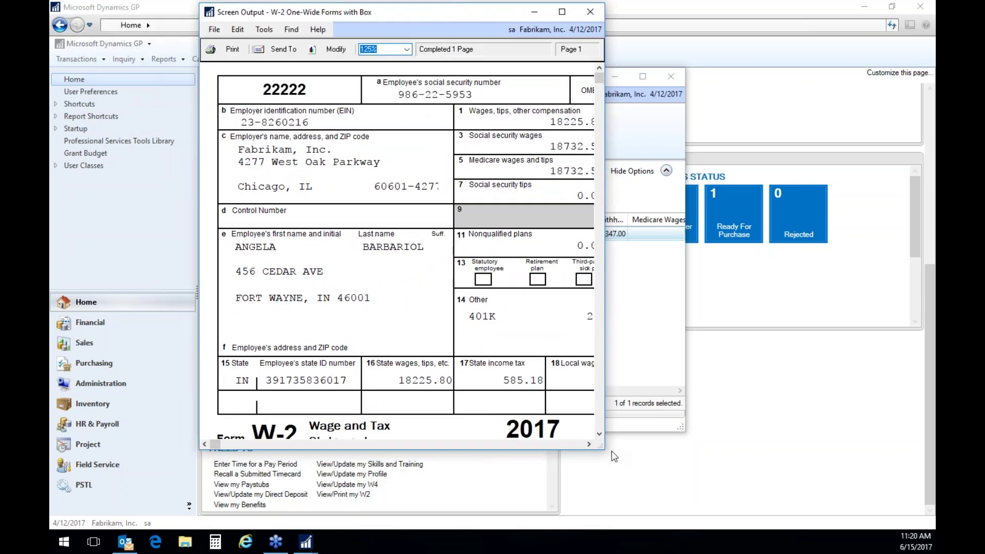
left_click_drag(598, 445, 901, 501)
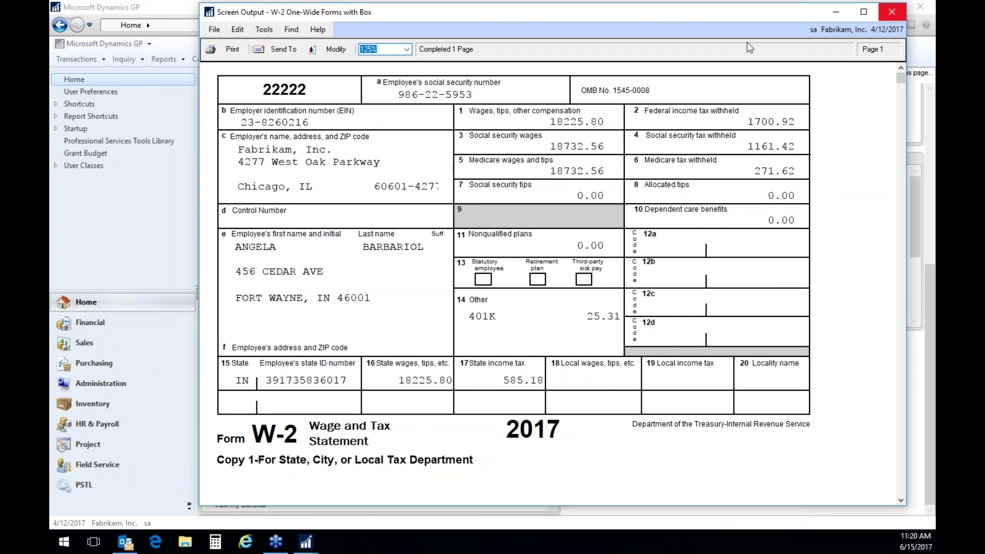
left_click(280, 49)
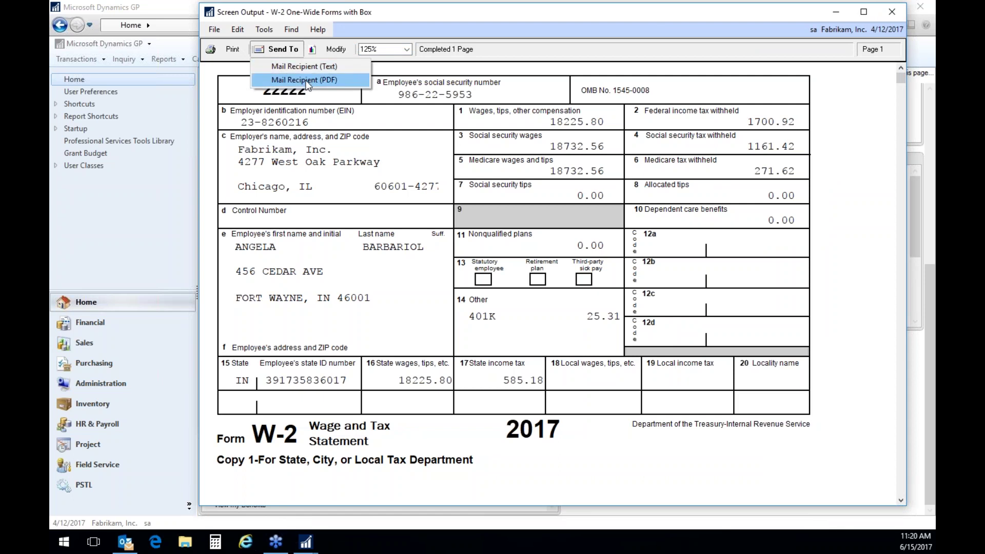
left_click(232, 50)
left_click(419, 323)
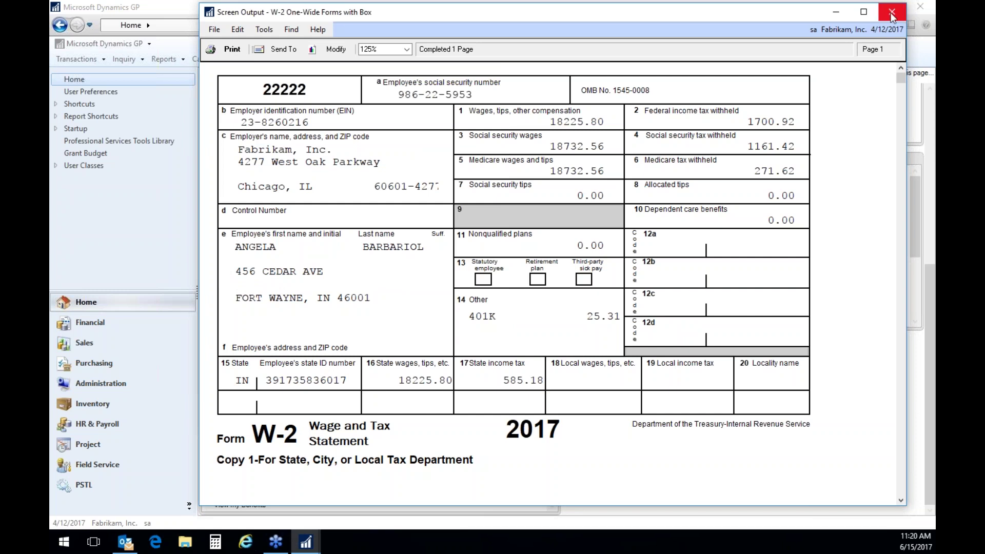
left_click(891, 13)
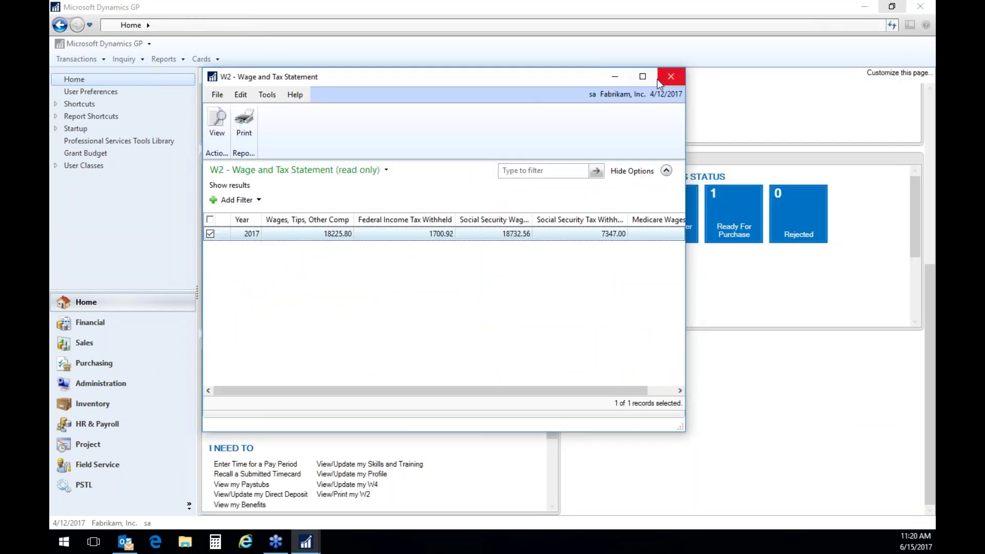
left_click(670, 80)
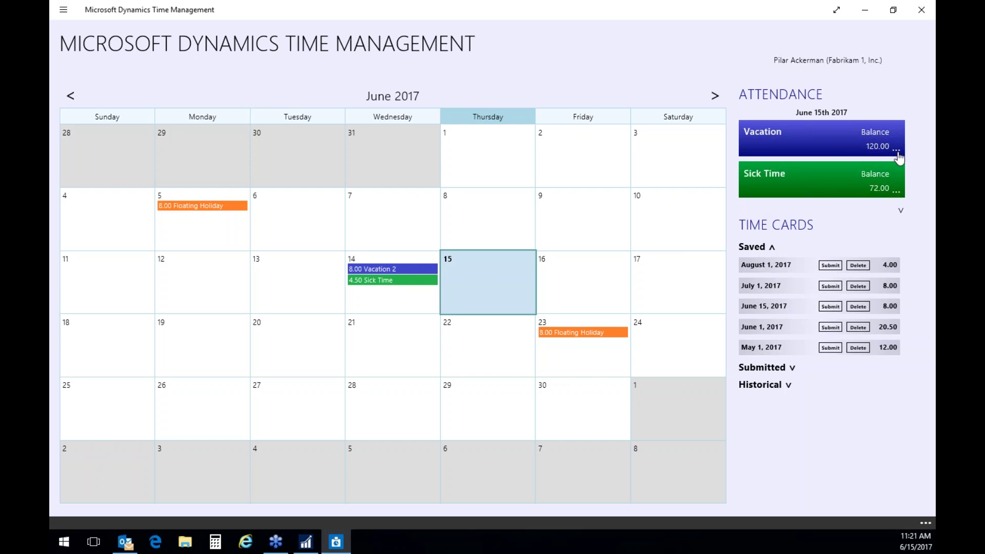
In the Time Management app, look at the Sick Time hours entry, all attendance types, and the saved, submitted and historical time cards.
left_click(895, 191)
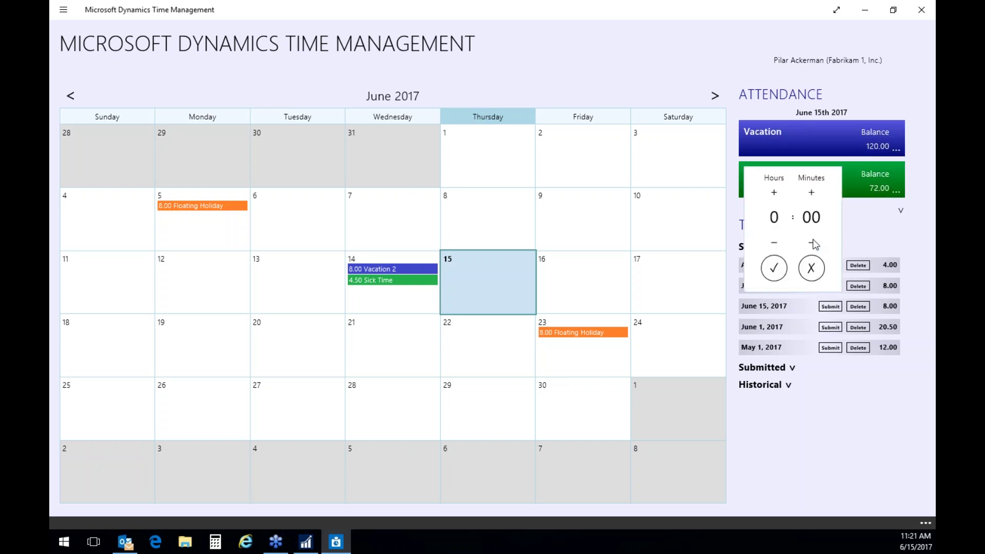
left_click(867, 242)
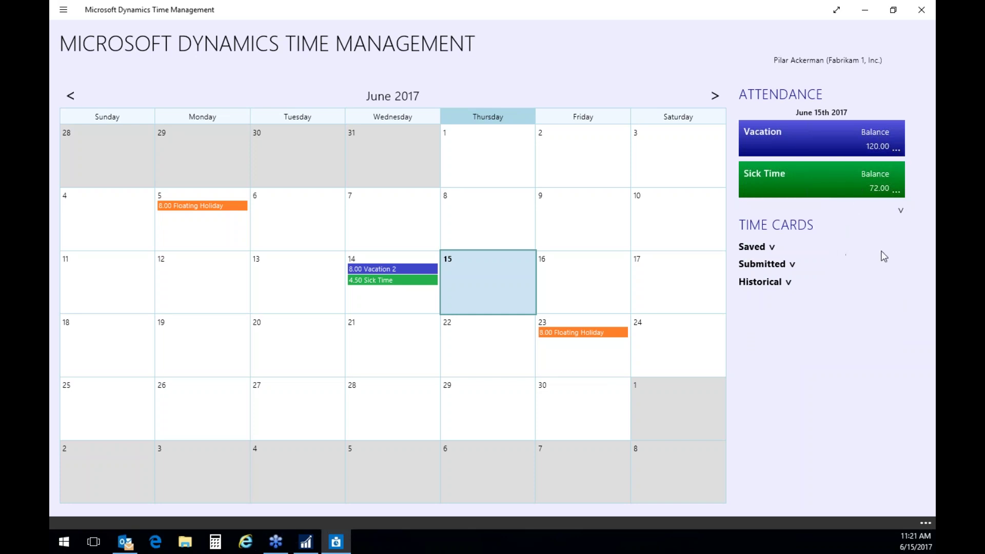
left_click(901, 213)
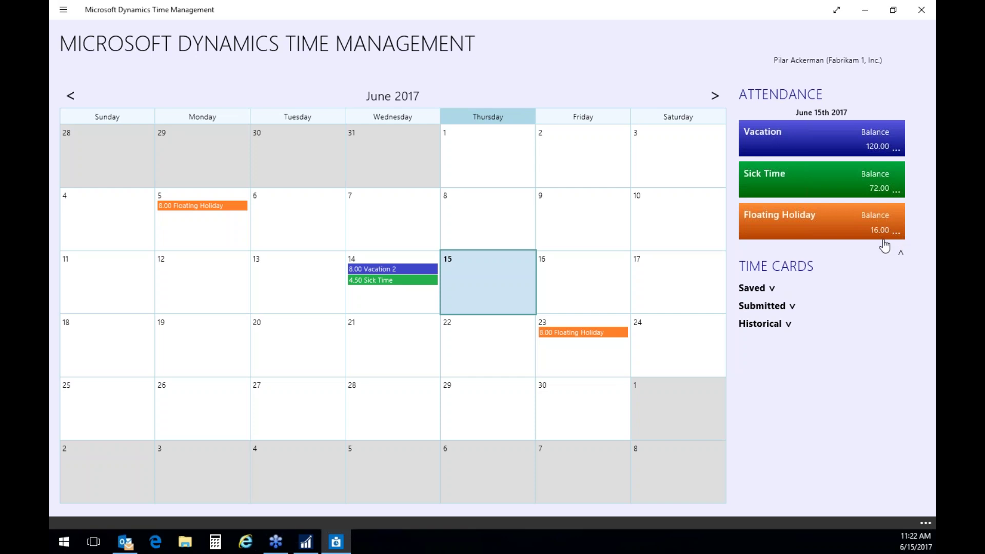
left_click(772, 288)
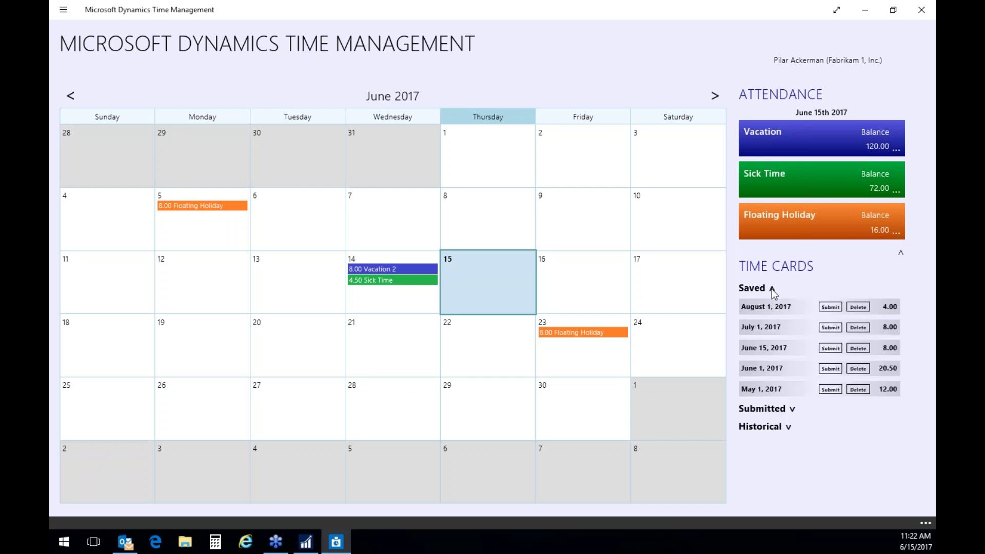
left_click(793, 410)
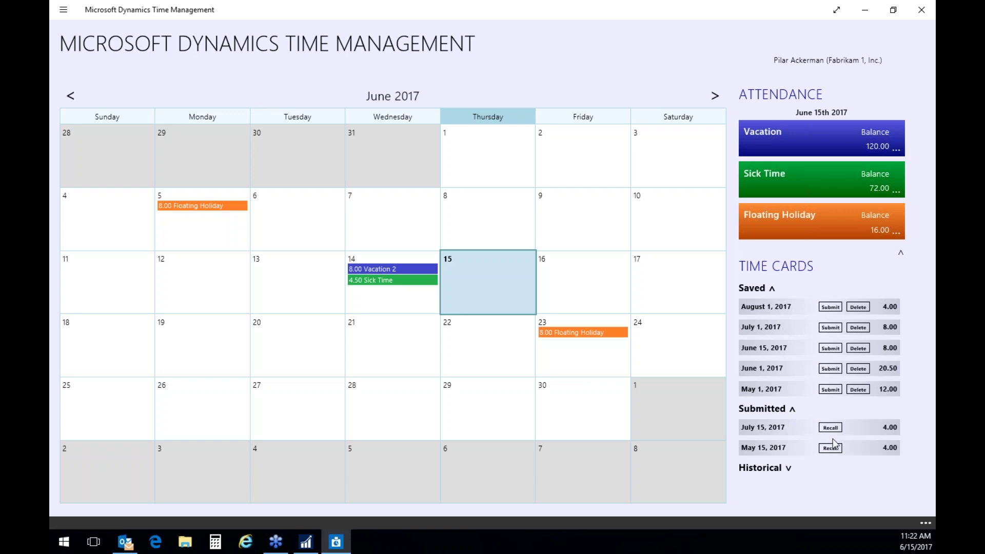
left_click(789, 469)
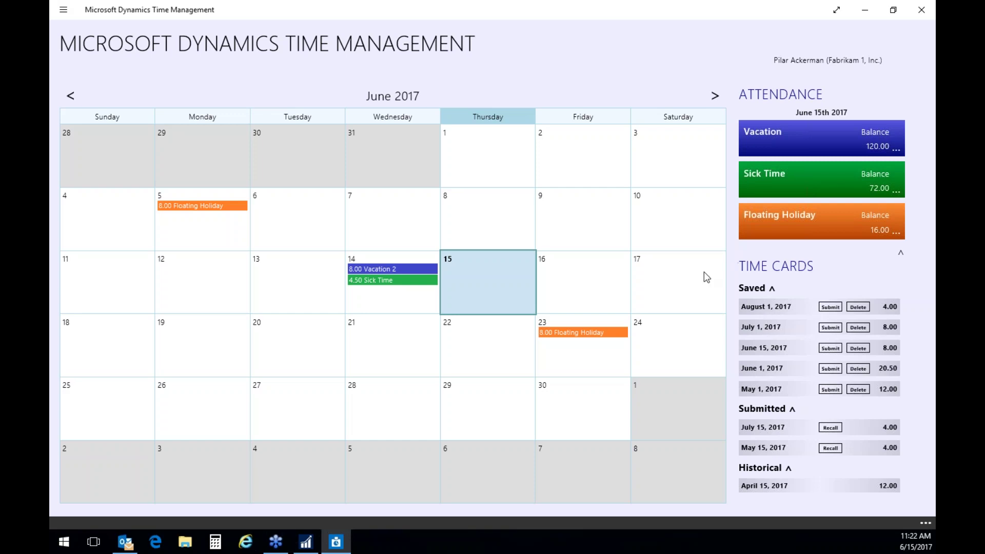
Enter 4 hours of Vacation 1 on June 16, 2017, and change that entry to 8 hours.
left_click(572, 280)
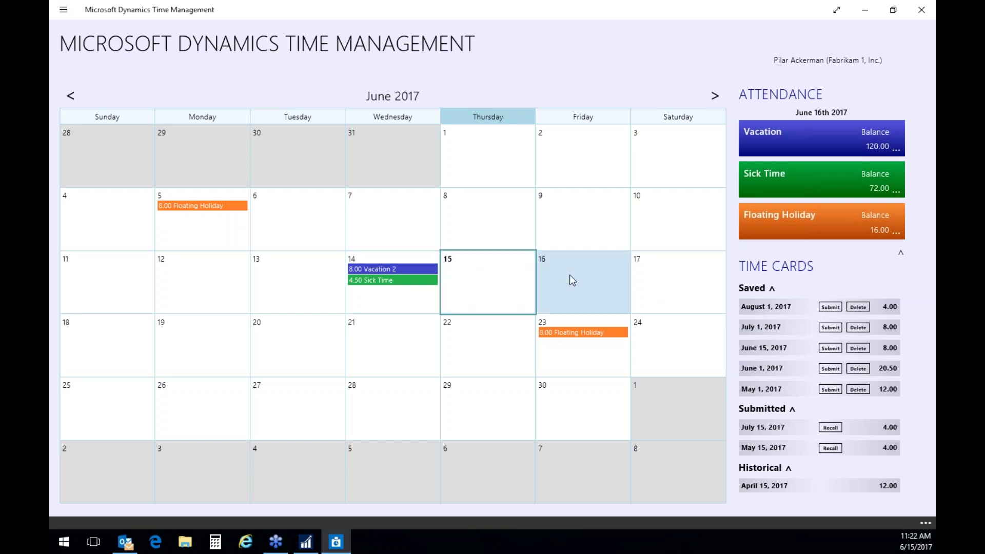
left_click(588, 277)
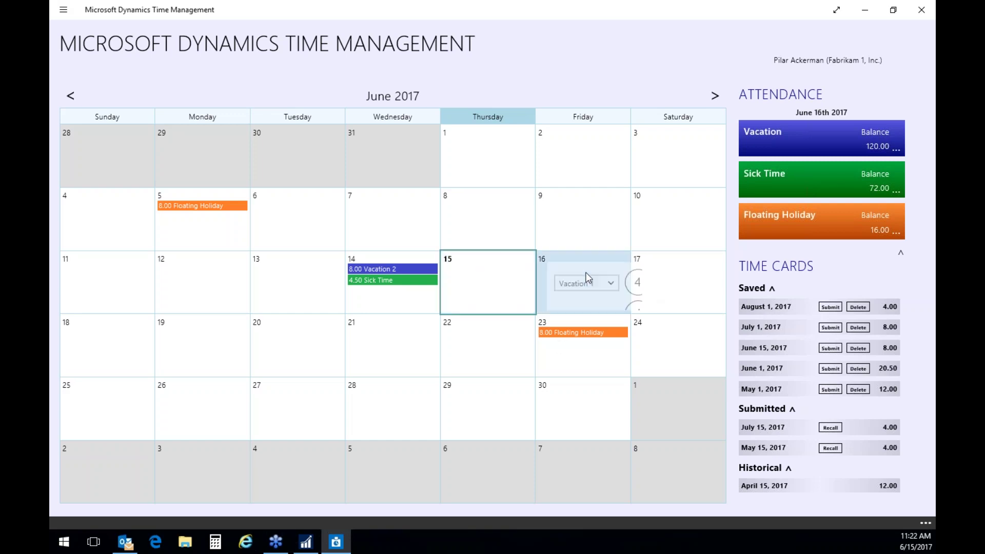
left_click(610, 283)
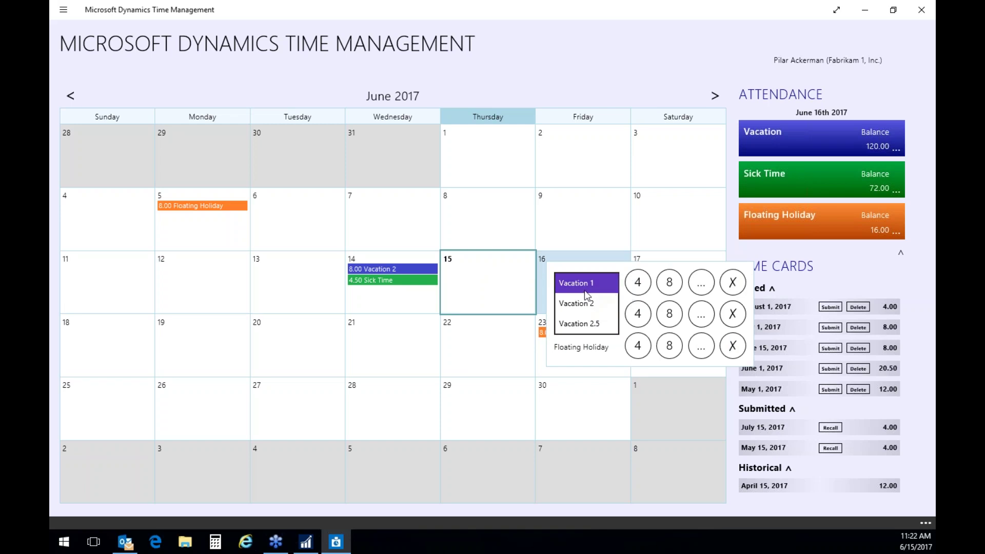
left_click(638, 282)
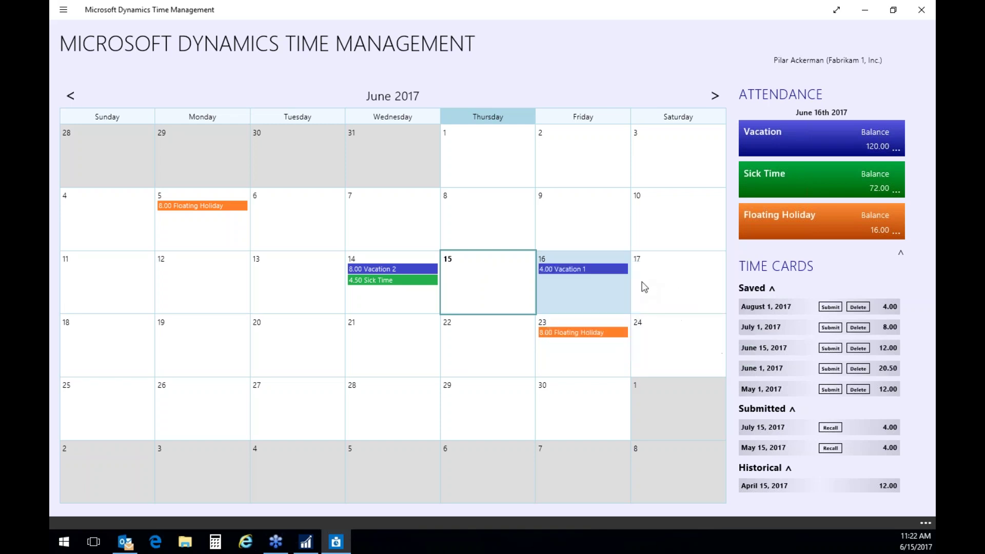
left_click(590, 270)
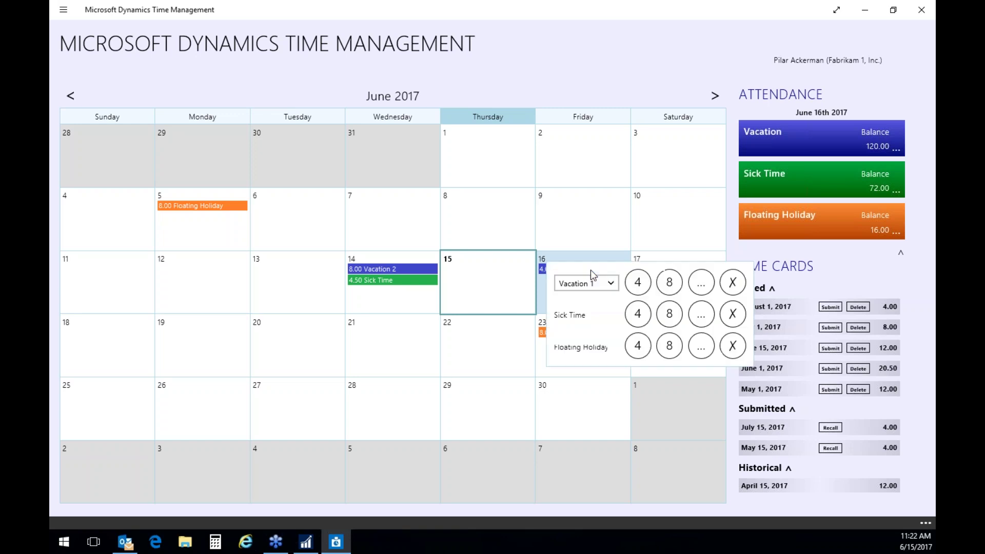
left_click(668, 285)
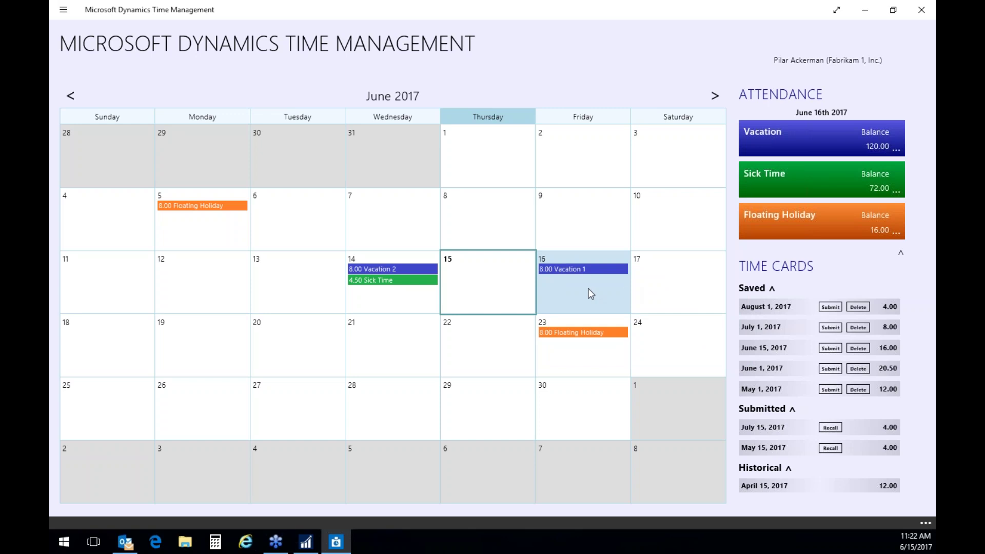
Open the custom hours and minutes entry for the June 16 vacation, cancel it, and remove the vacation from that day.
left_click(588, 273)
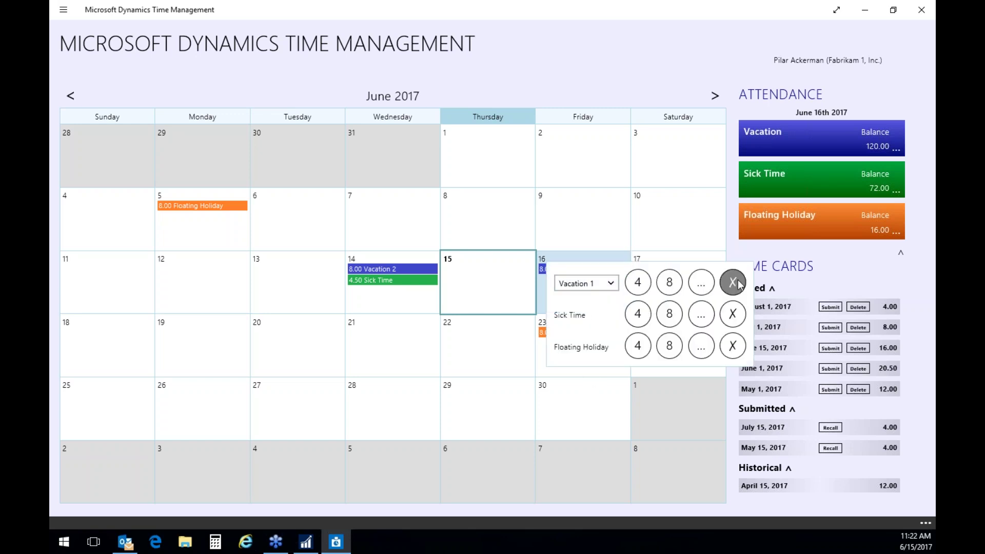
left_click(701, 284)
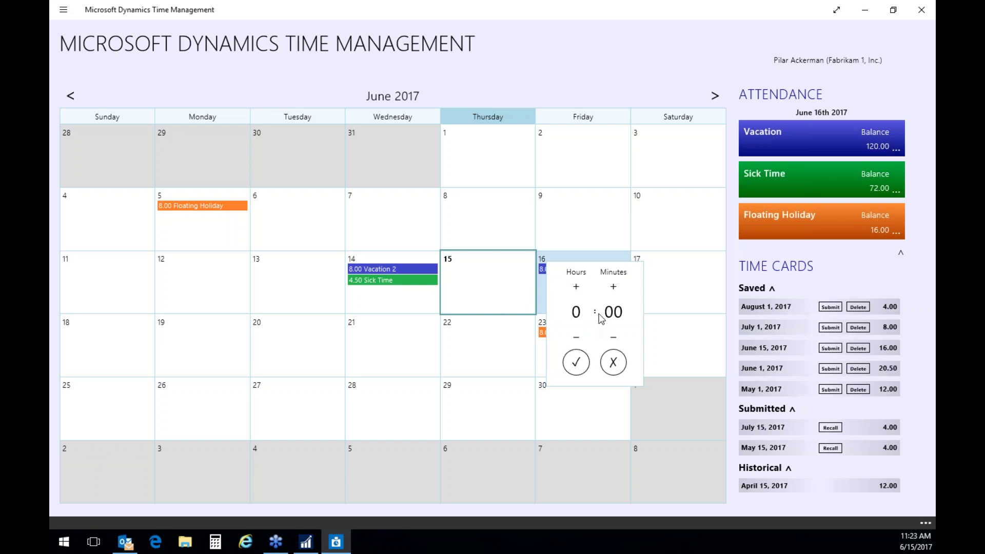
left_click(617, 369)
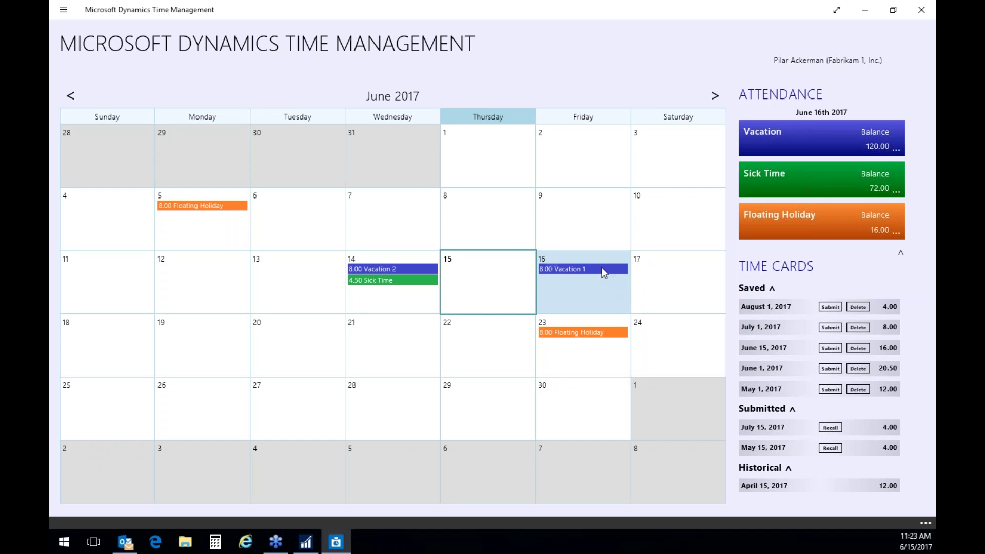
left_click(602, 268)
left_click(740, 289)
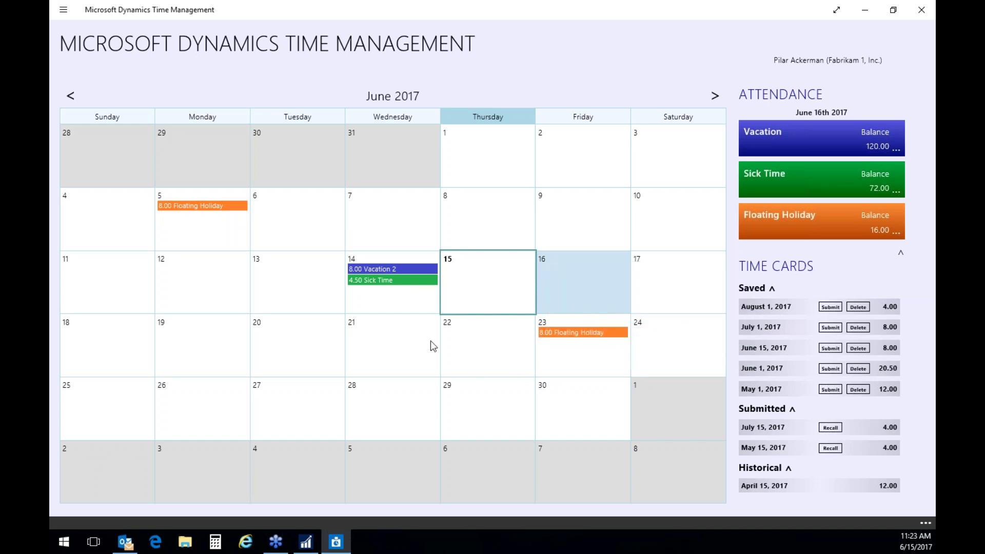
Close Time Management, open Enter Time for a Pay Period in Dynamics GP, and compare the details of the Period 1 and Period 2 timecards.
left_click(928, 13)
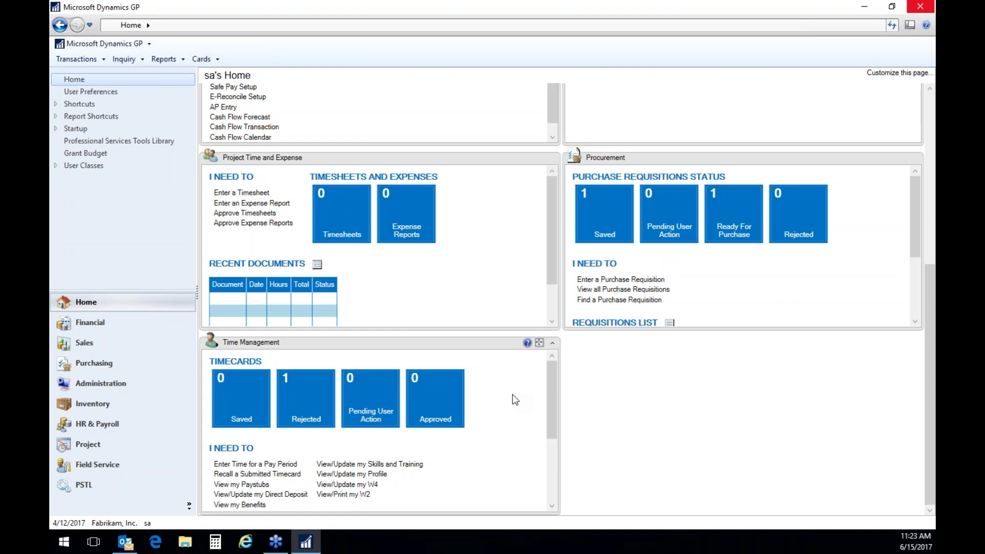
left_click(276, 466)
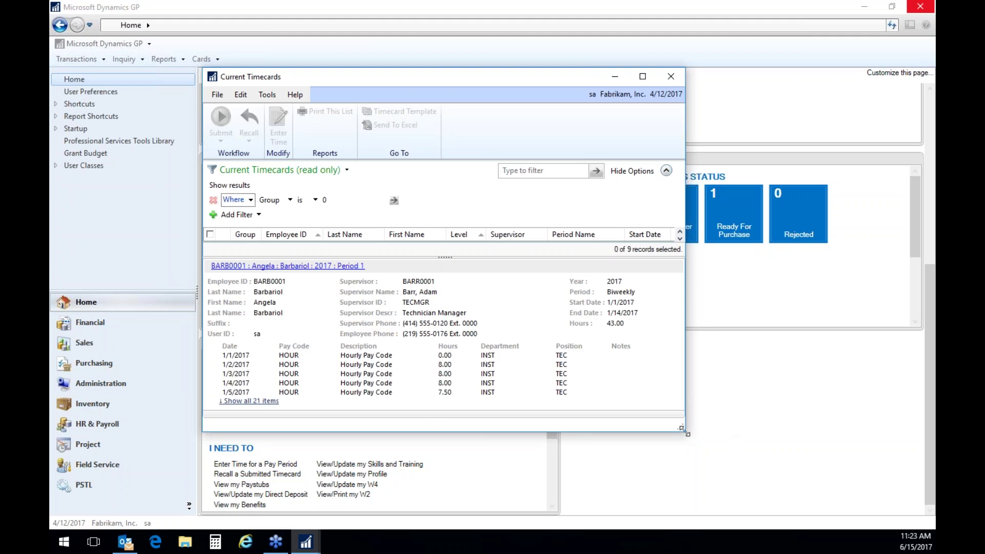
left_click_drag(683, 430, 869, 511)
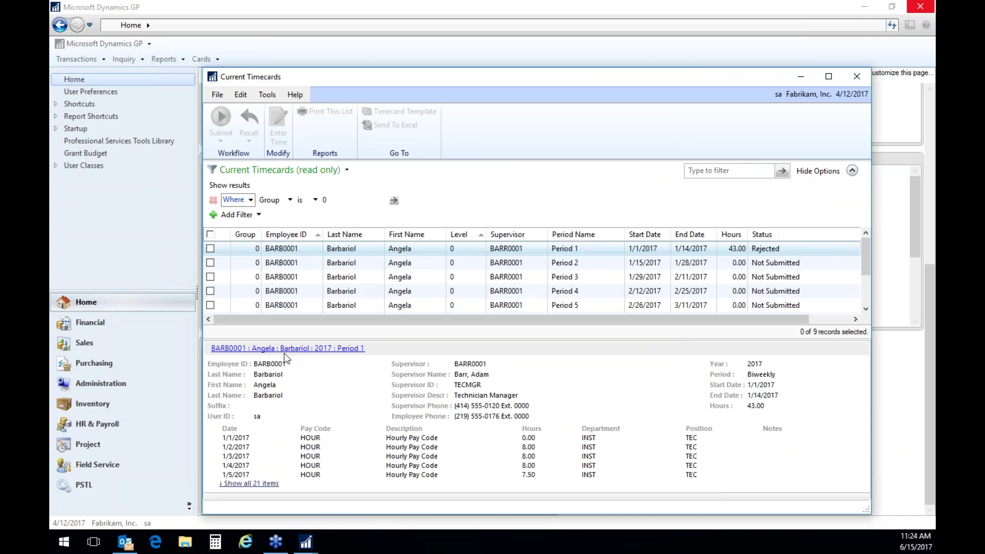
left_click(277, 265)
left_click(276, 279)
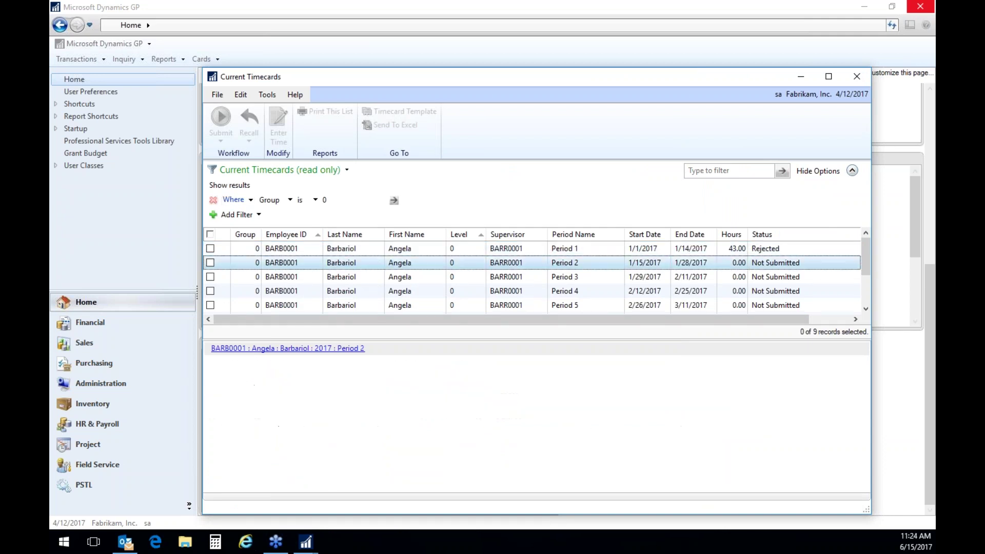
left_click(276, 250)
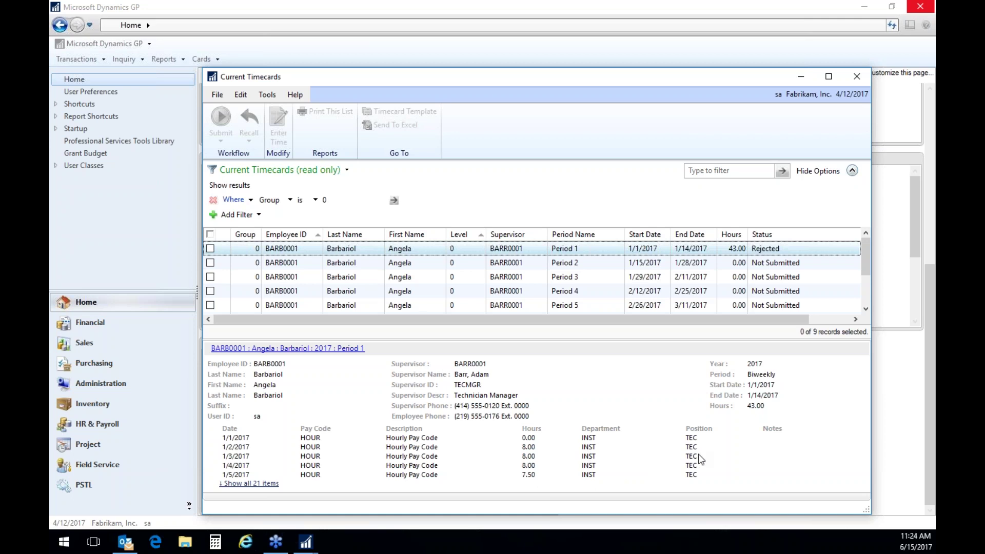
Open Timecard Entry from the Period 1 timecard's details, and choose the HOUR pay code for the first row.
left_click(323, 348)
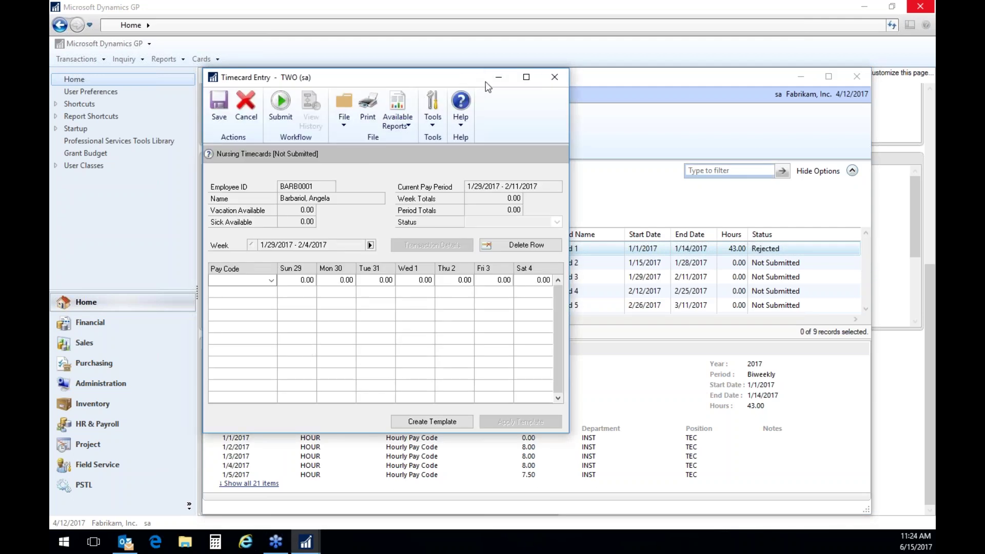
left_click_drag(485, 82, 737, 94)
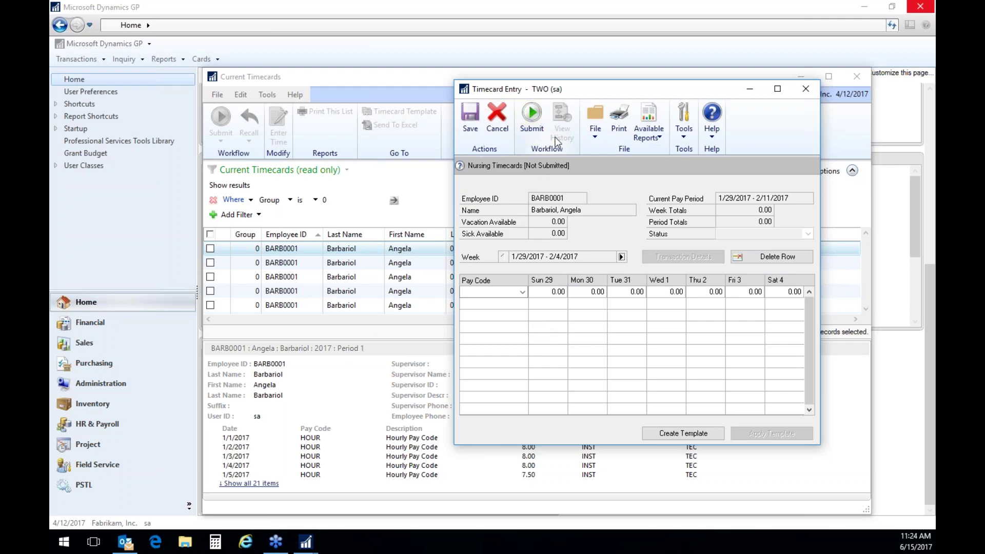
left_click(523, 292)
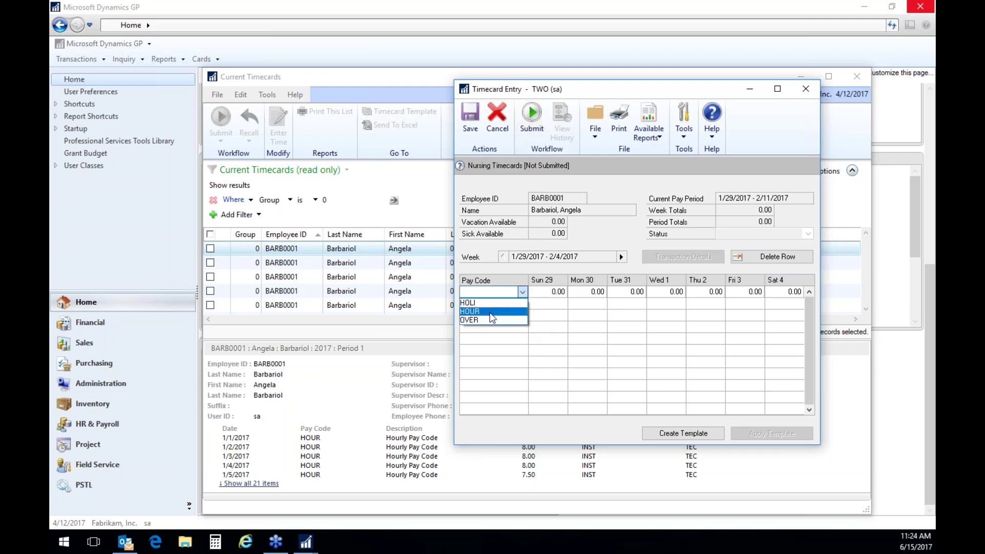
left_click(527, 303)
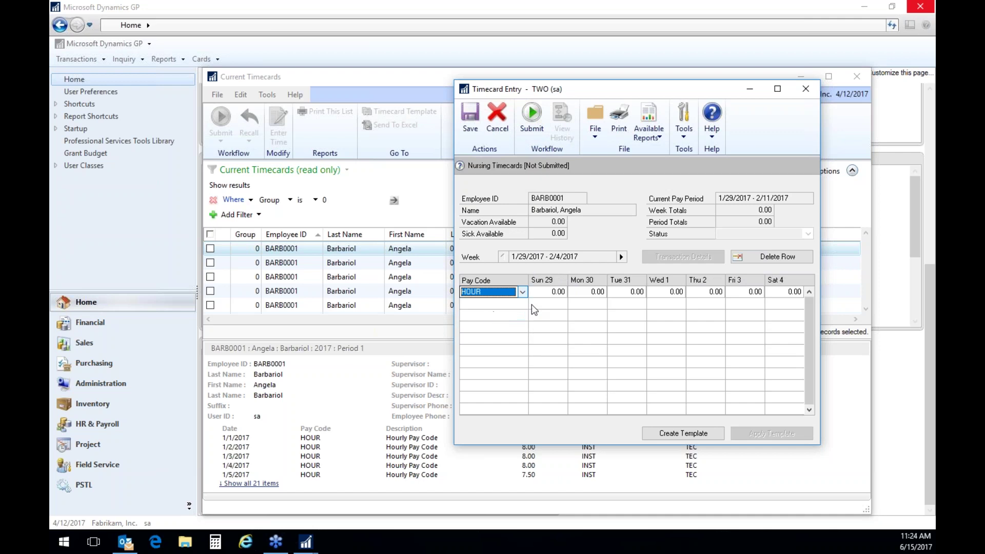
Enter 3.50 hours for Monday 30 and 8.50 hours for Tuesday 31, save the timecard, and close the Current Timecards list.
left_click(595, 292)
type("3.5")
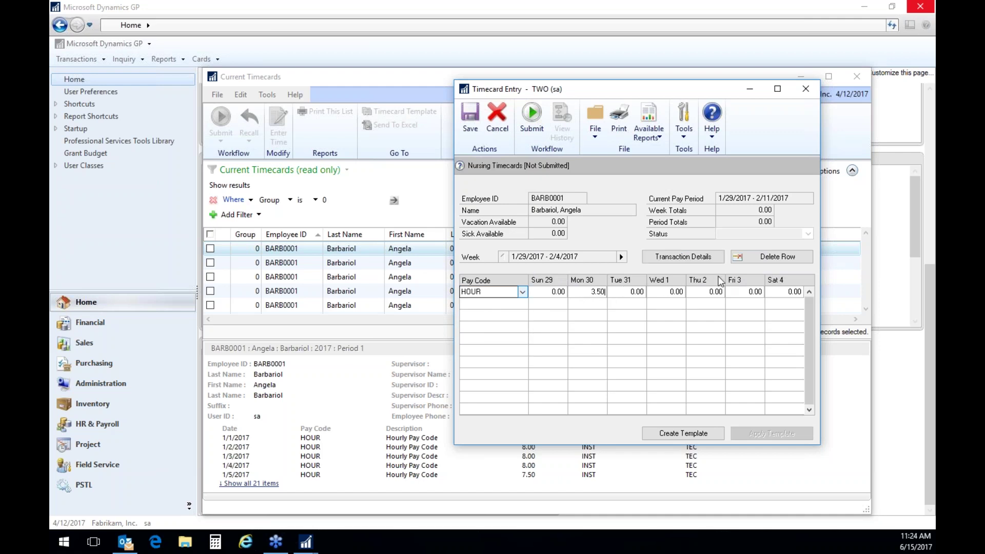
key("Tab")
type("8.5")
key("Tab")
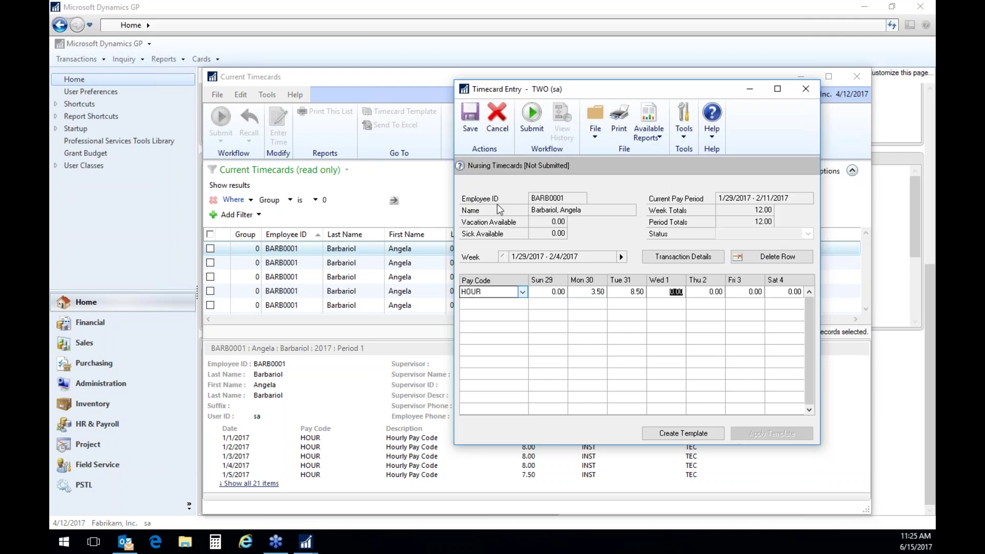
left_click(472, 120)
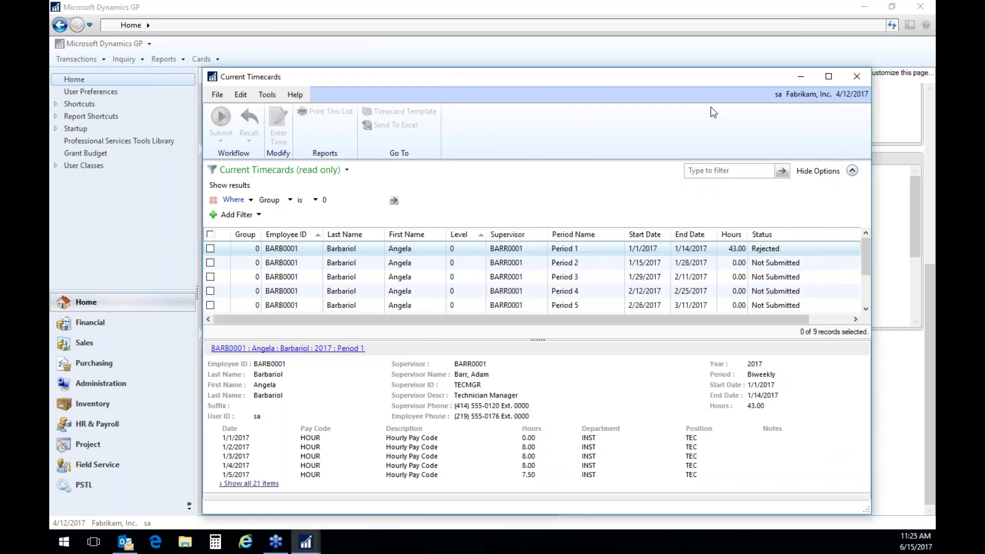
left_click(855, 76)
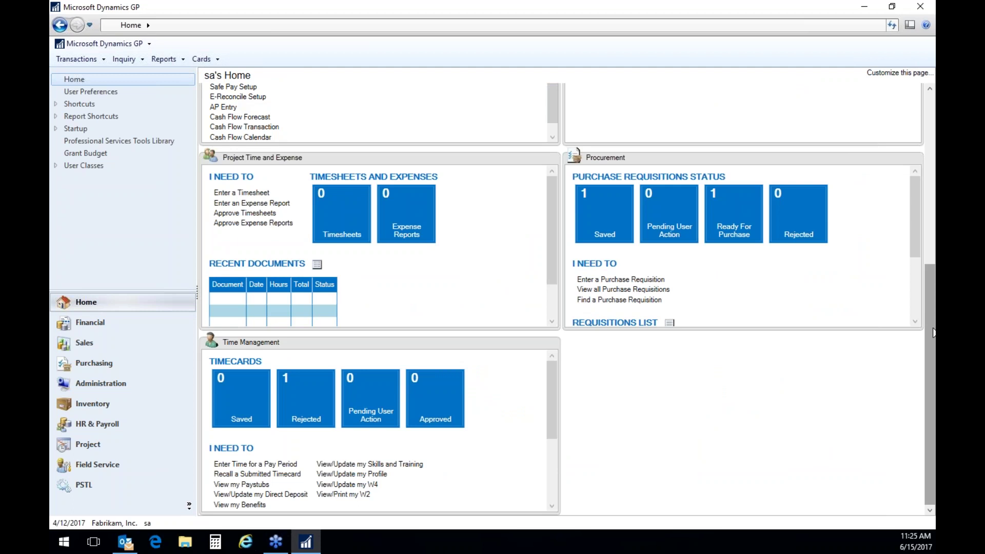
Open Purchase Requisition Entry from the Procurement area of the home page and go to the first requisition, New Equipment for Paint Room.
left_click_drag(933, 332, 935, 236)
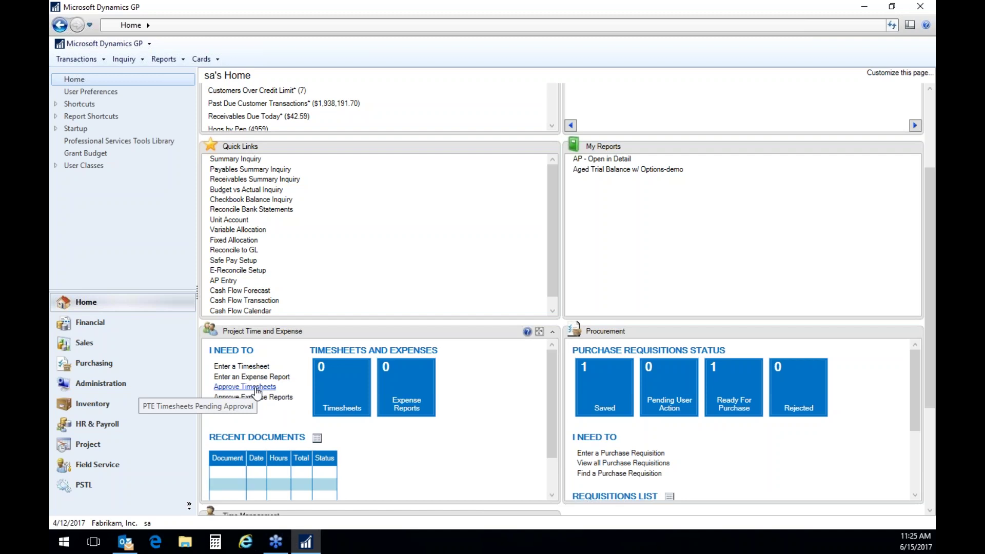
left_click_drag(928, 340, 933, 404)
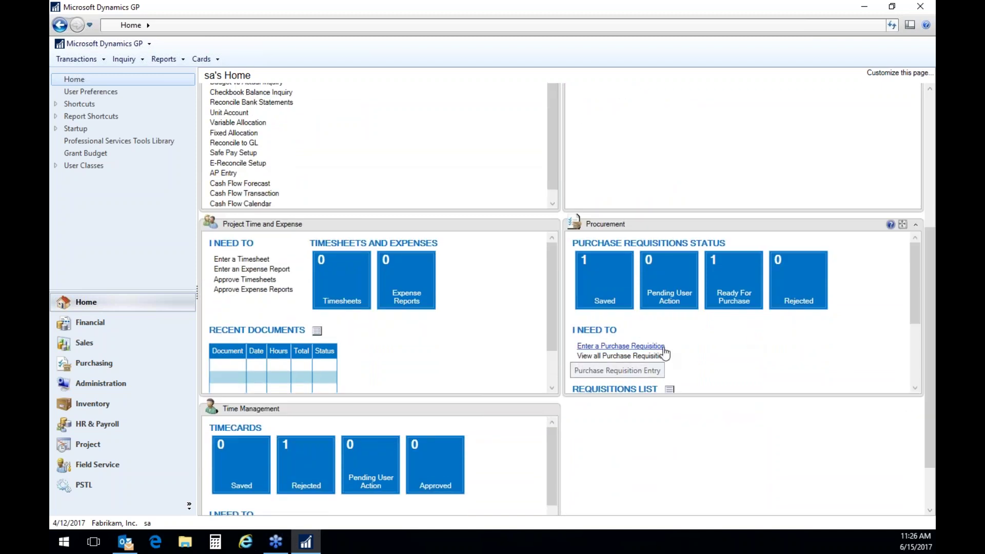
left_click(652, 348)
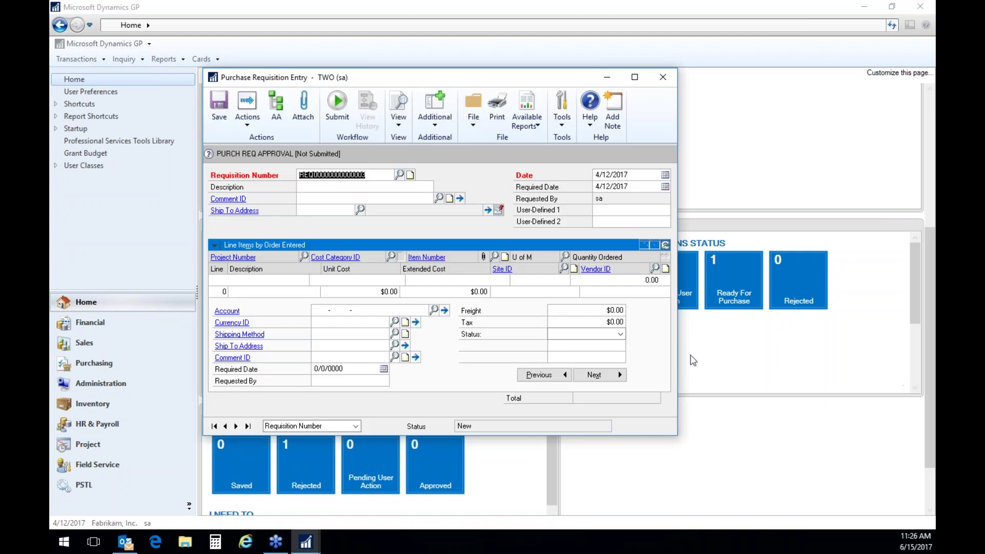
left_click(218, 426)
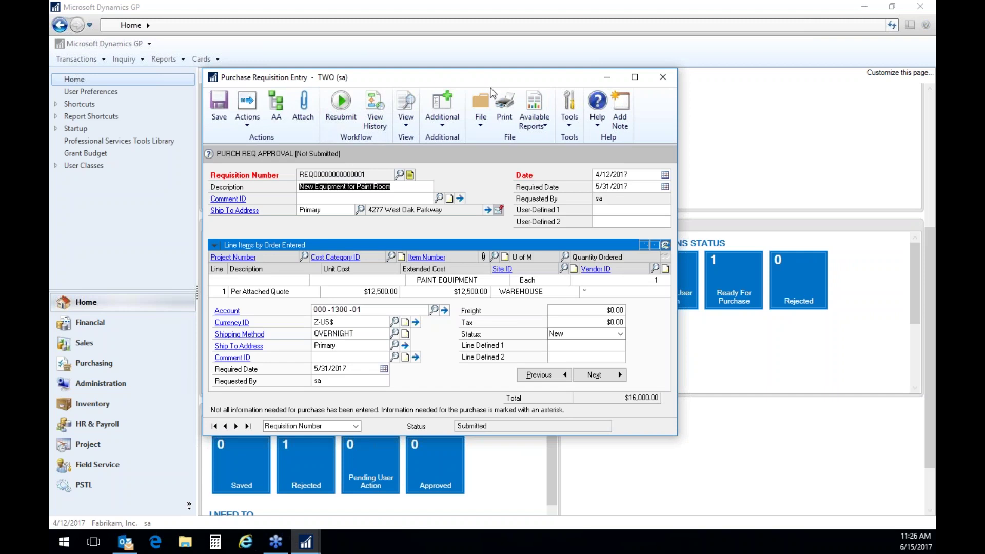
Show all line items of the requisition in compact form, restore the detailed view, and check the paint equipment line's quantity and vendor.
left_click(665, 245)
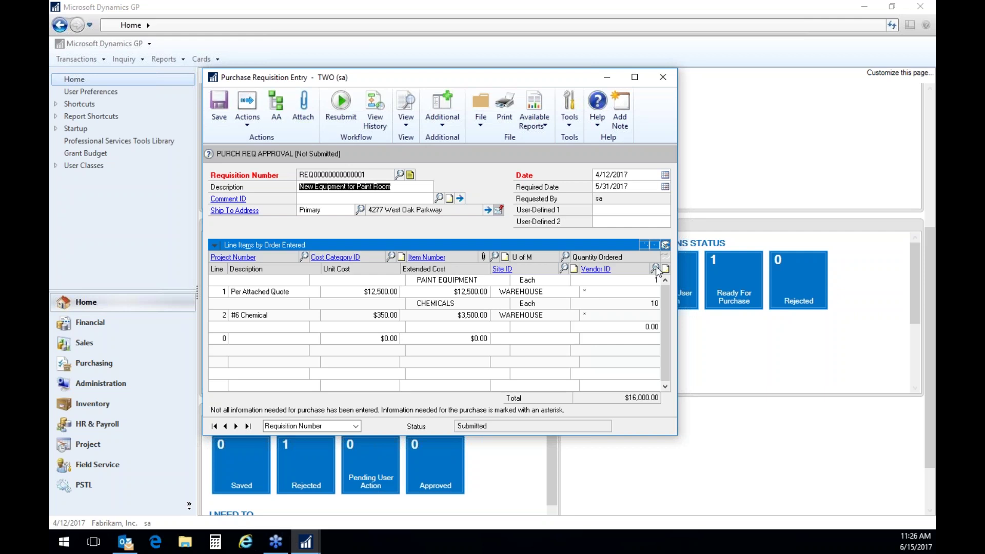
left_click(665, 245)
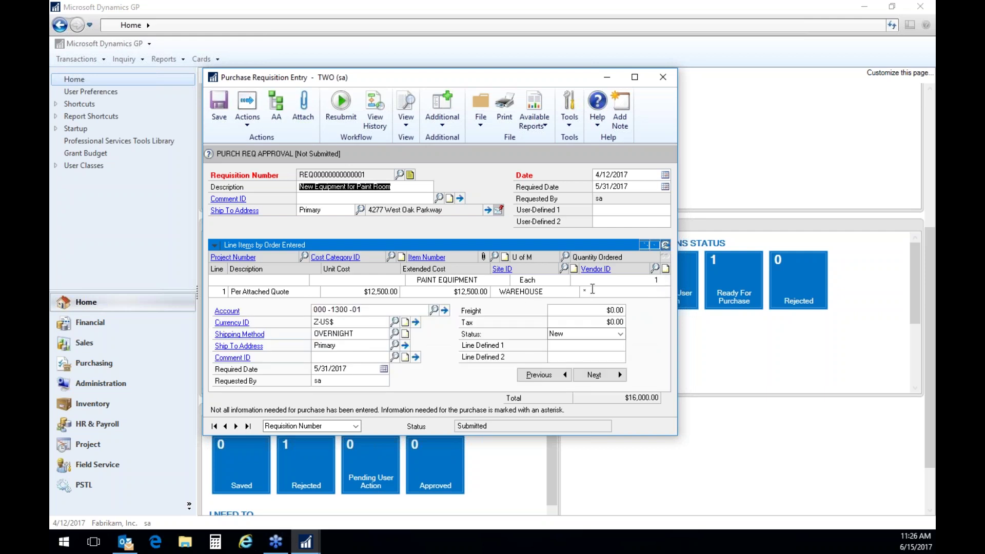
left_click(658, 281)
type("1")
left_click(591, 291)
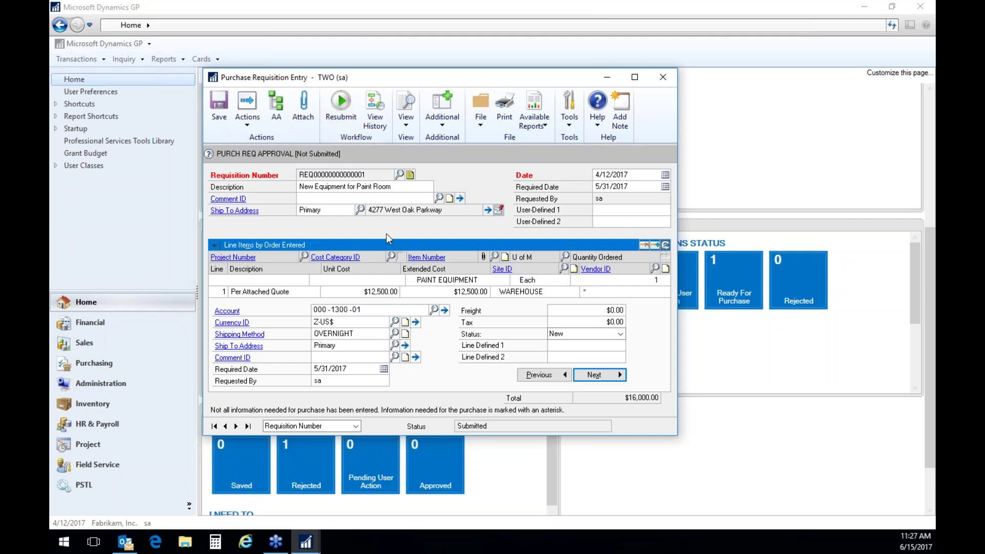
Review the requisition's workflow history, look at the following requisition, and return to the first one.
left_click(380, 120)
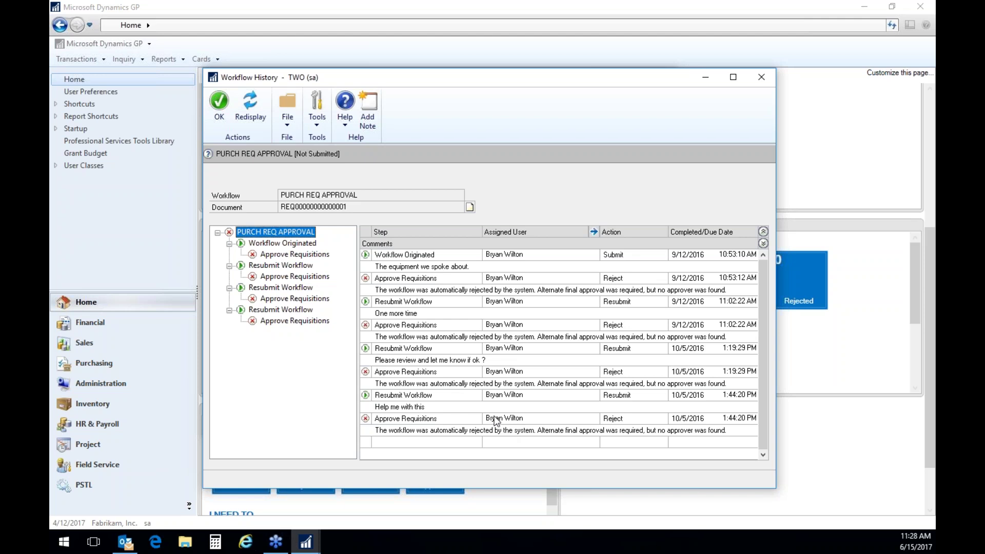
left_click(769, 76)
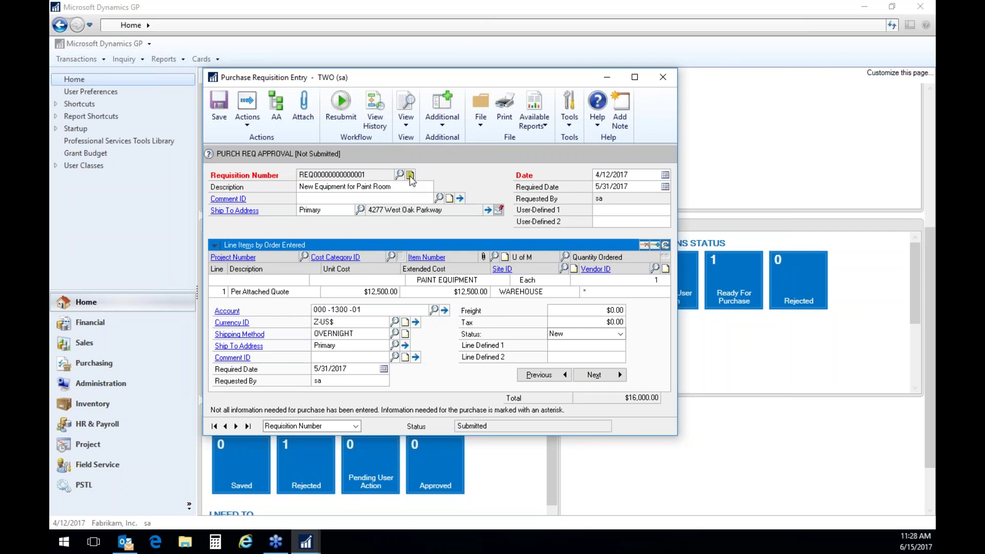
left_click(237, 427)
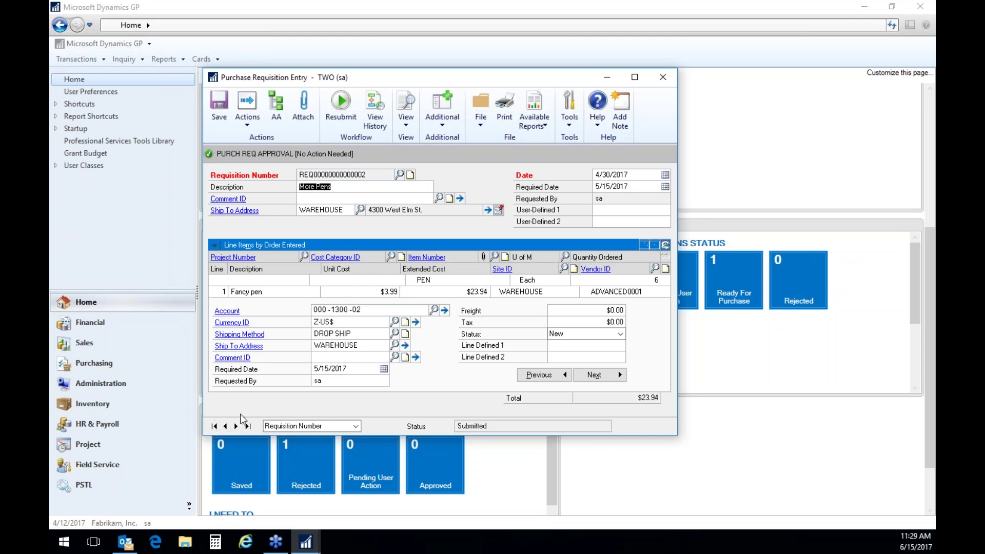
left_click(214, 426)
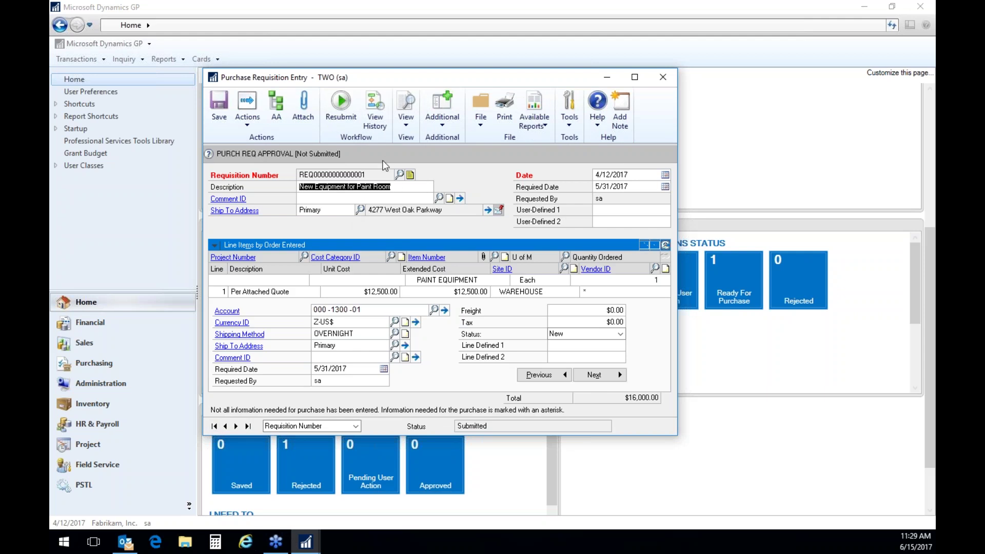
Add a line to the requisition's note about asking a colleague about discounts, and open the note's document attachments.
left_click(410, 176)
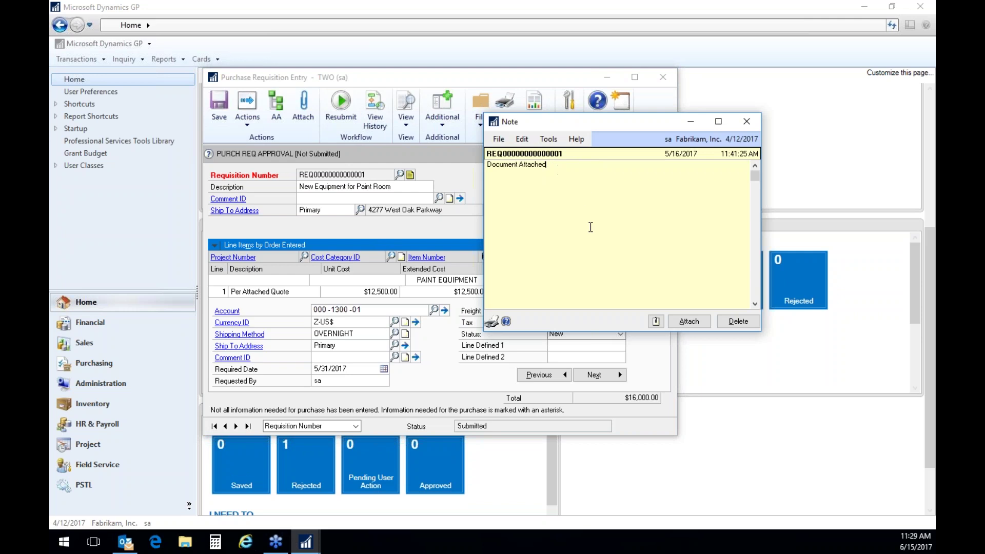
type("Ask Joe about discounts ?")
left_click(657, 322)
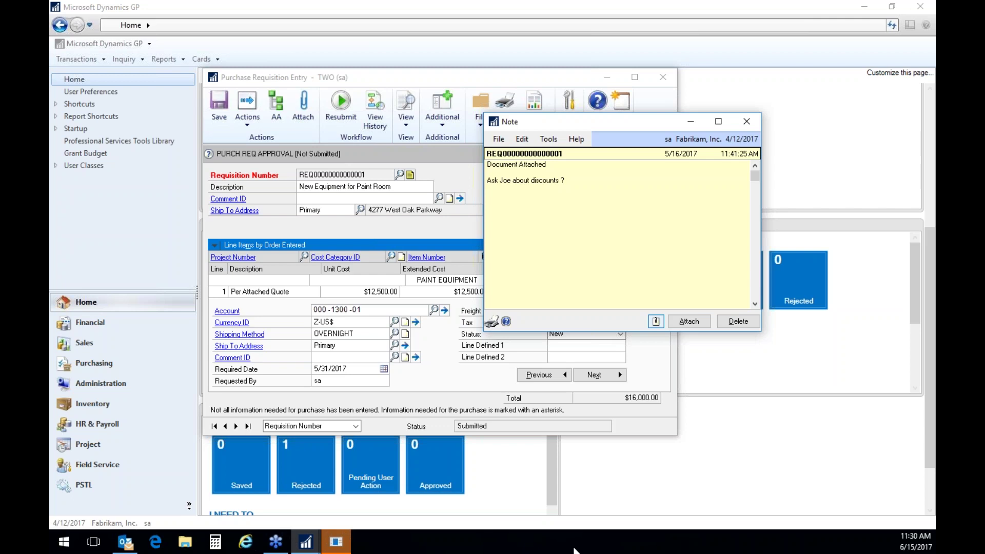
left_click(327, 545)
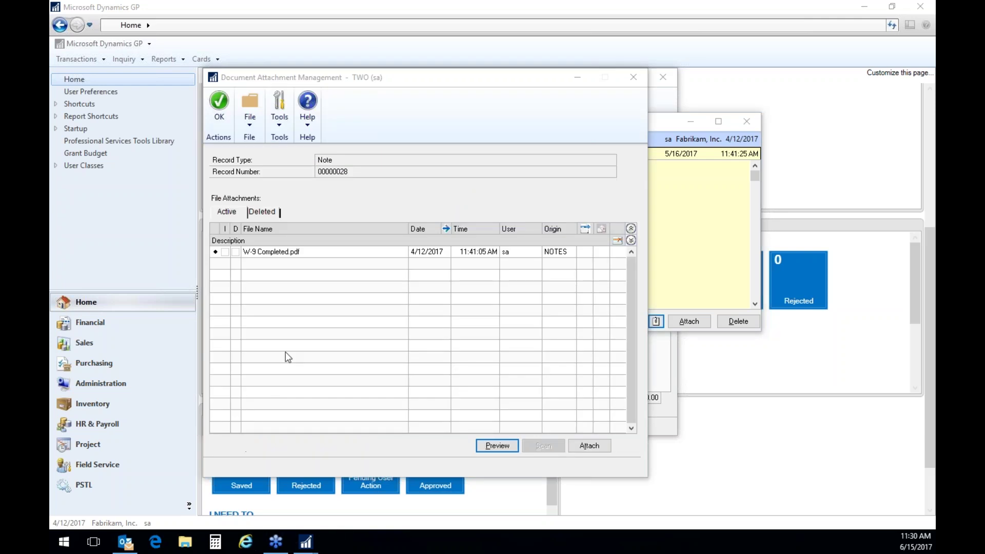
Attach Pepsi Case Study Payroll and 20540_Land_O_Lakes_final from the Case Studies folder to the note.
left_click(590, 446)
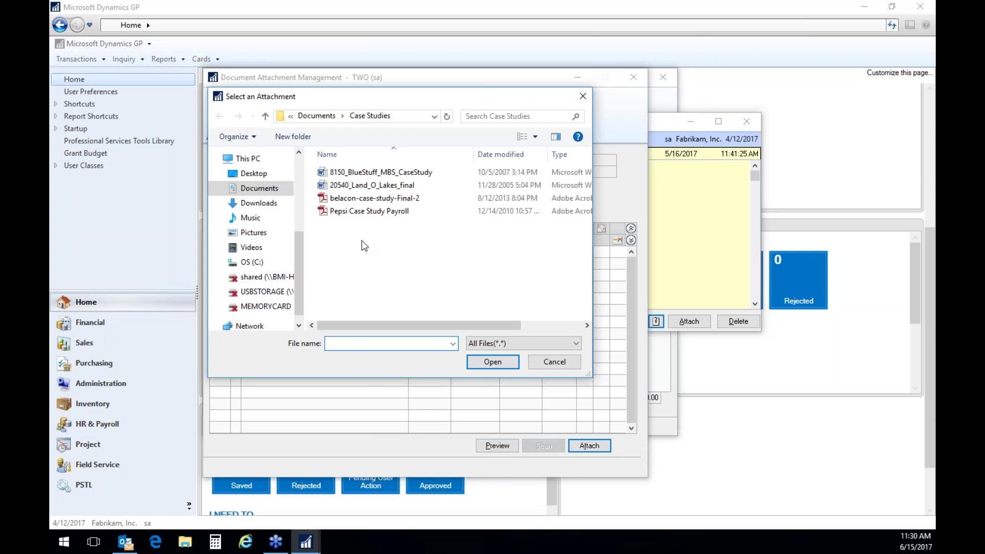
left_click(347, 211)
left_click(493, 362)
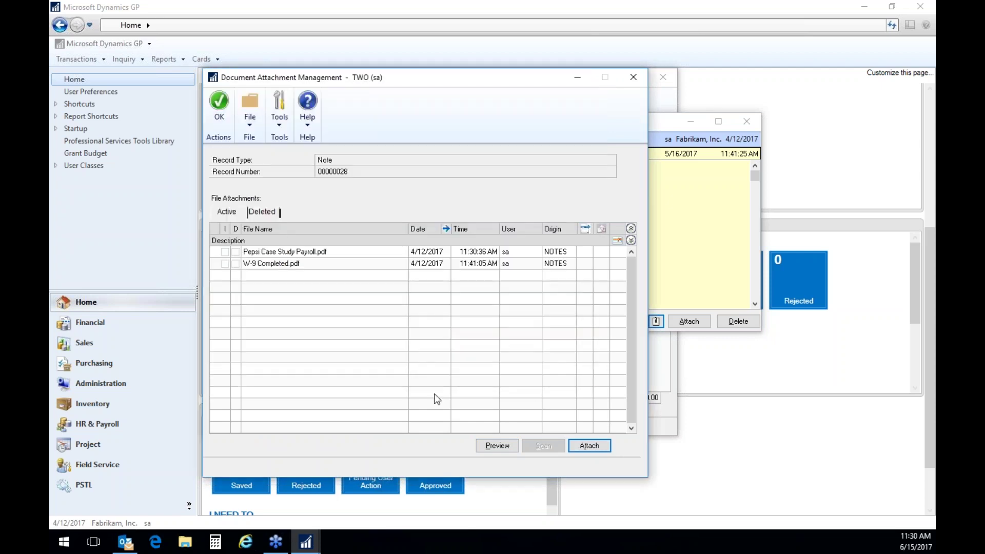
left_click(603, 448)
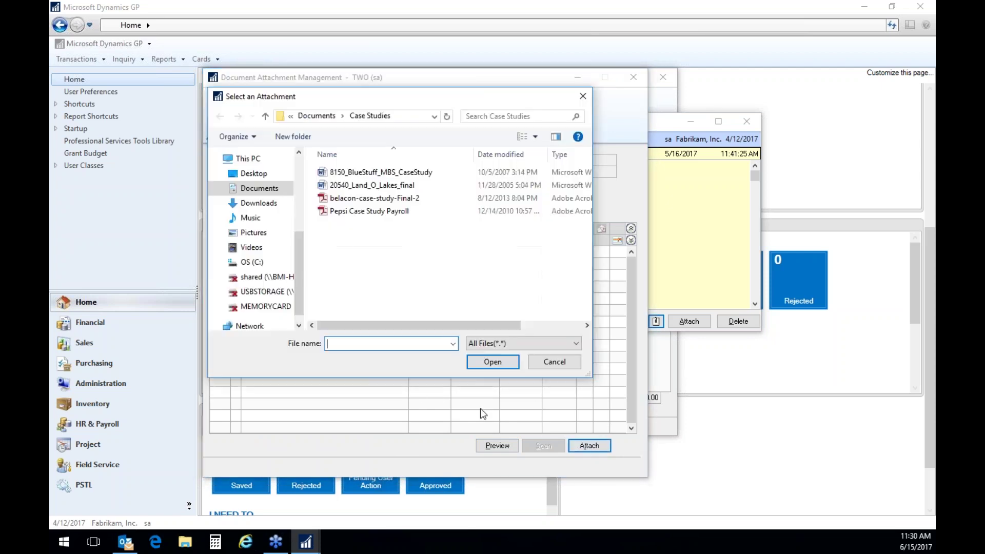
left_click(340, 186)
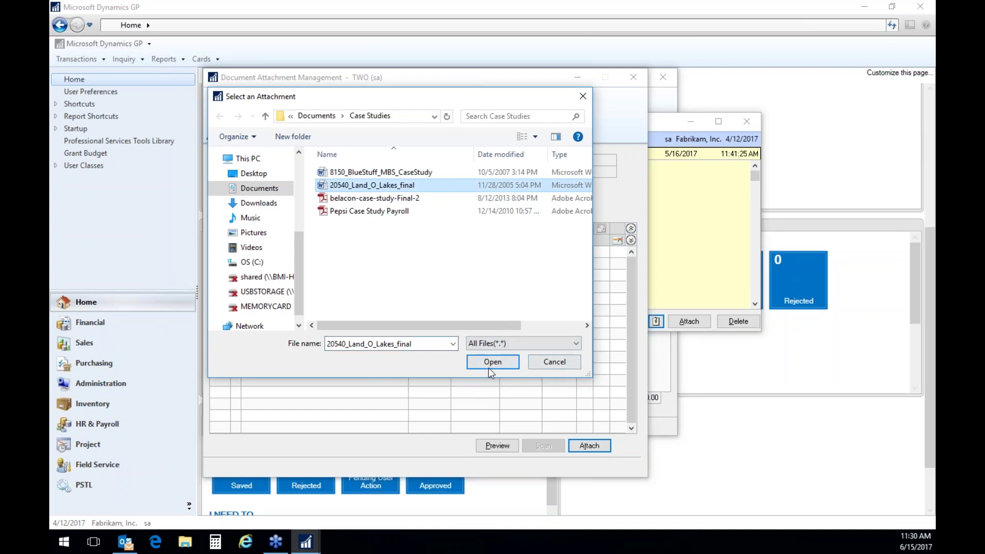
left_click(516, 367)
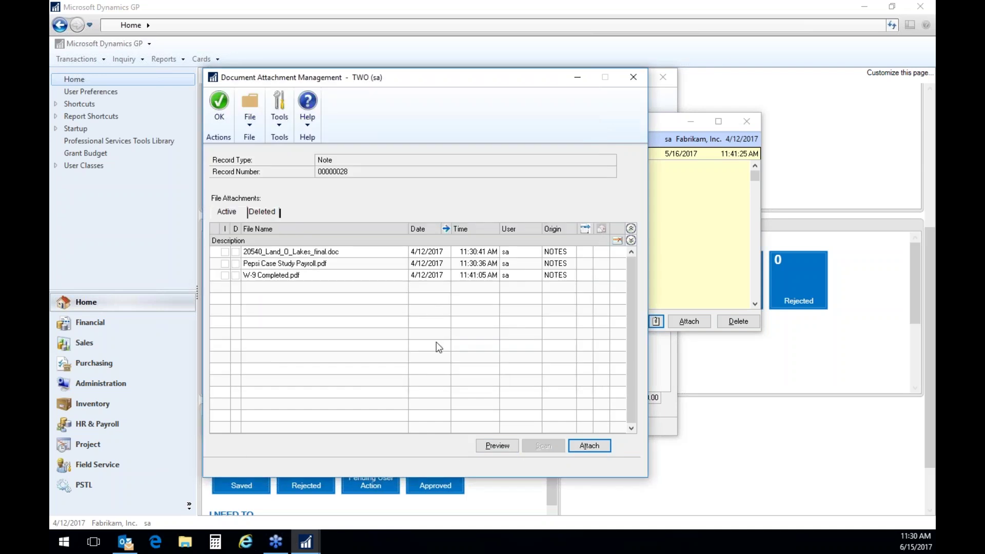
Preview the Pepsi Case Study Payroll.pdf attachment in Acrobat and close it.
left_click(254, 263)
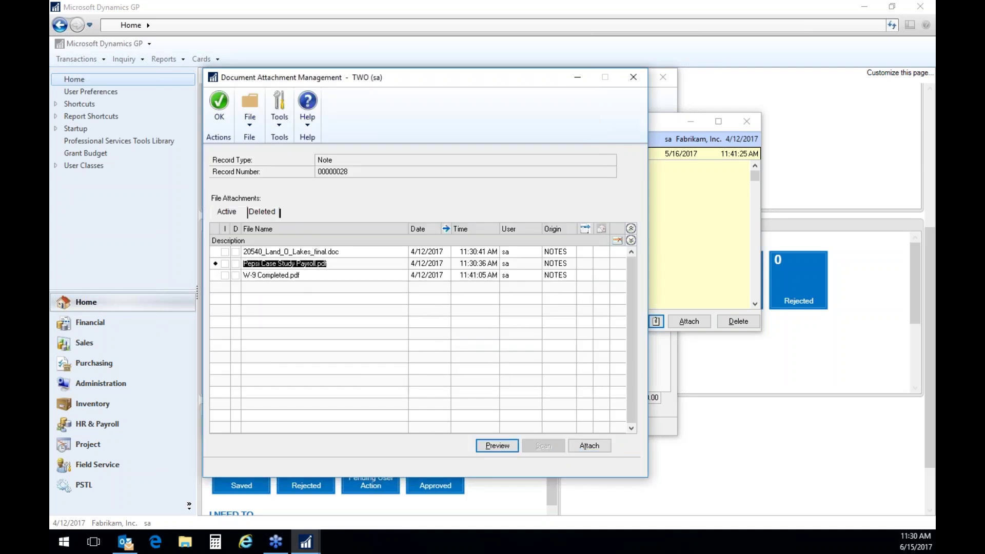
left_click(503, 447)
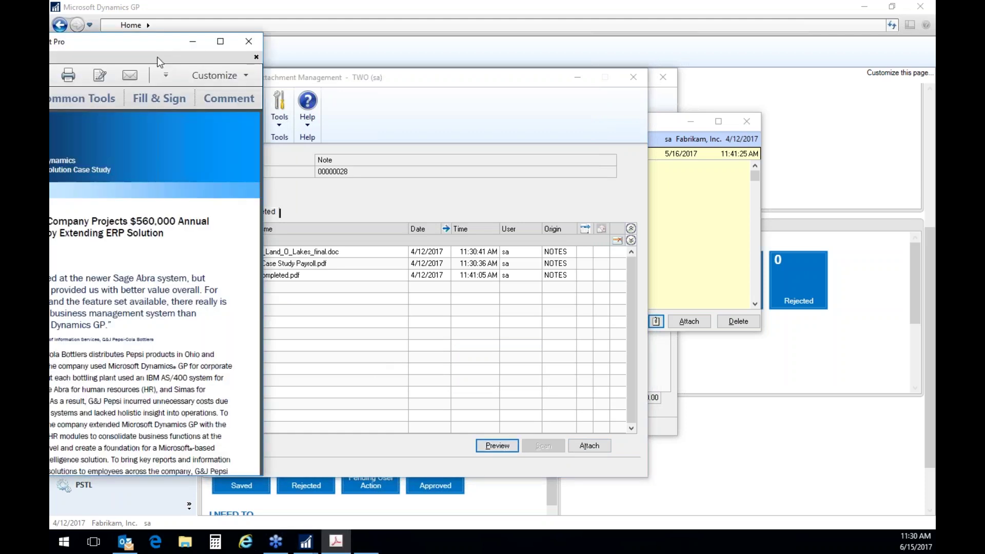
scroll(761, 308, "down", 15)
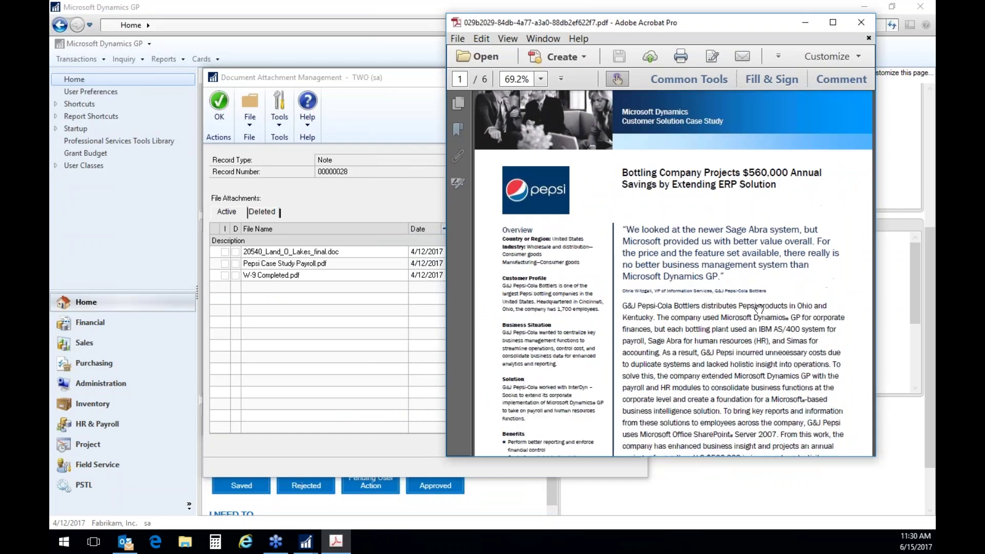
key("alt+F4")
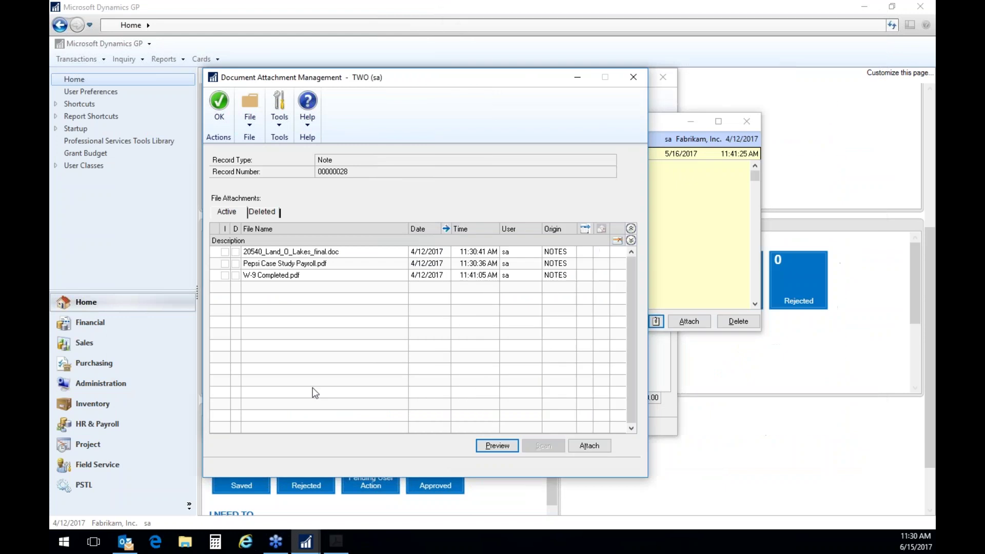
Preview the 20540_Land_O_Lakes_final.doc attachment in Word and close it.
left_click(271, 277)
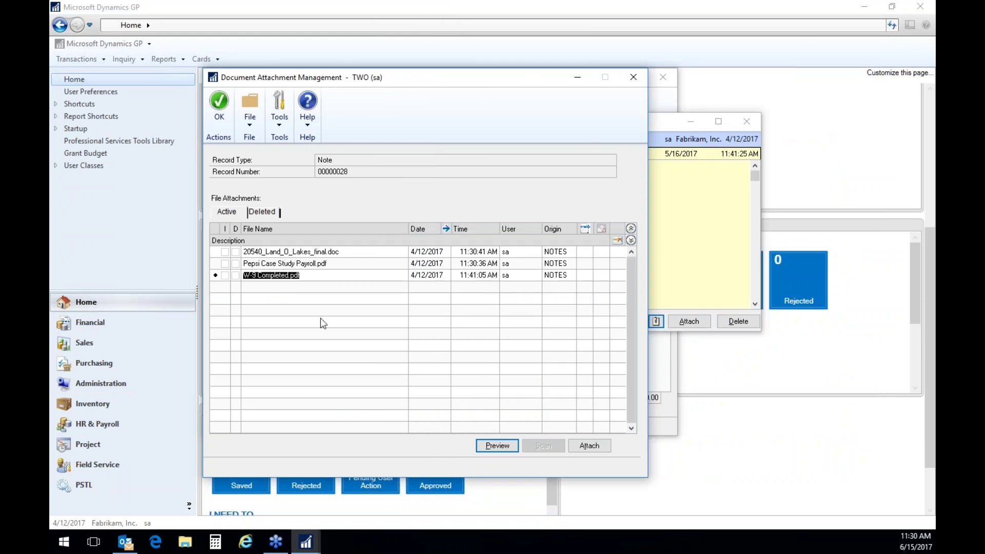
left_click(283, 253)
left_click(485, 447)
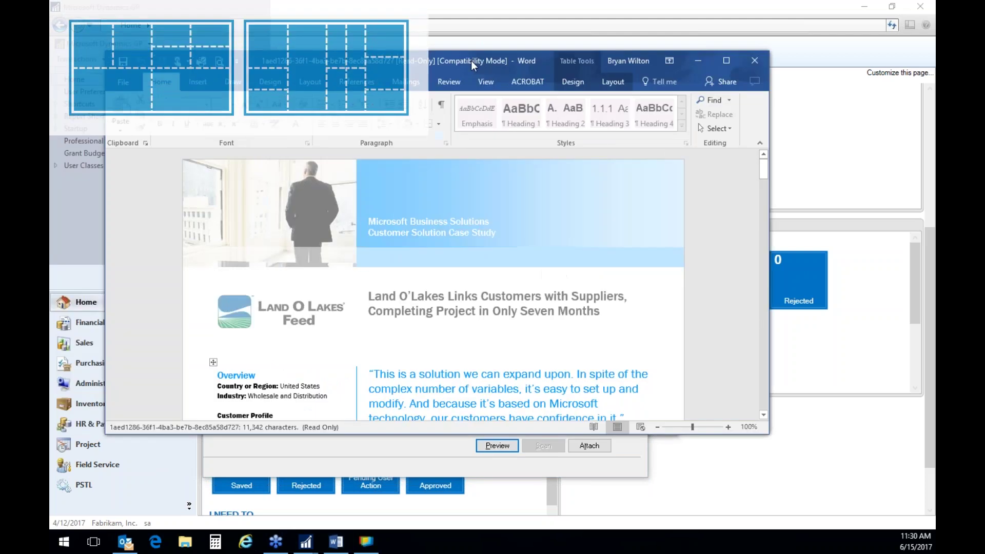
left_click_drag(471, 60, 551, 111)
left_click(859, 116)
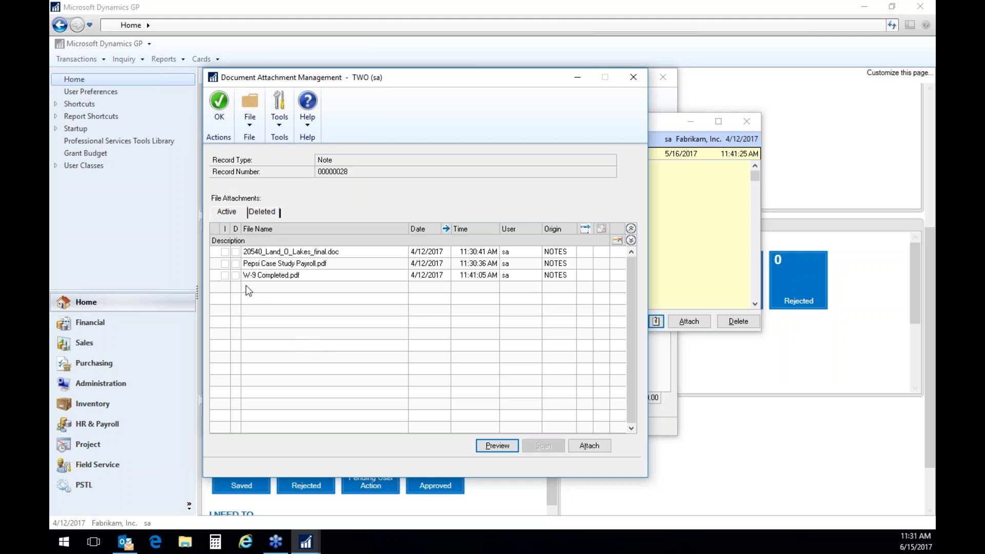
Delete the 20540_Land_O_Lakes_final.doc attachment from the note.
left_click(292, 252)
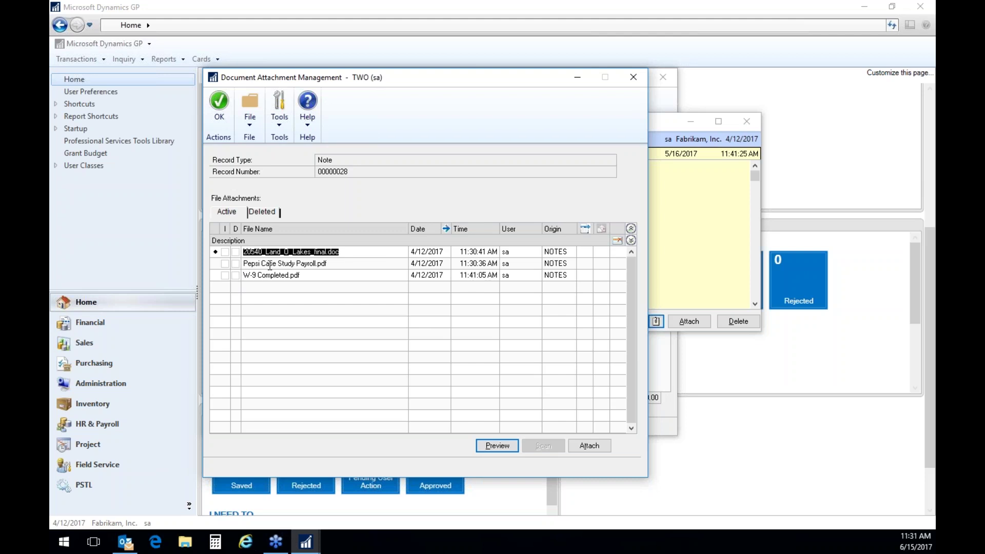
left_click(618, 241)
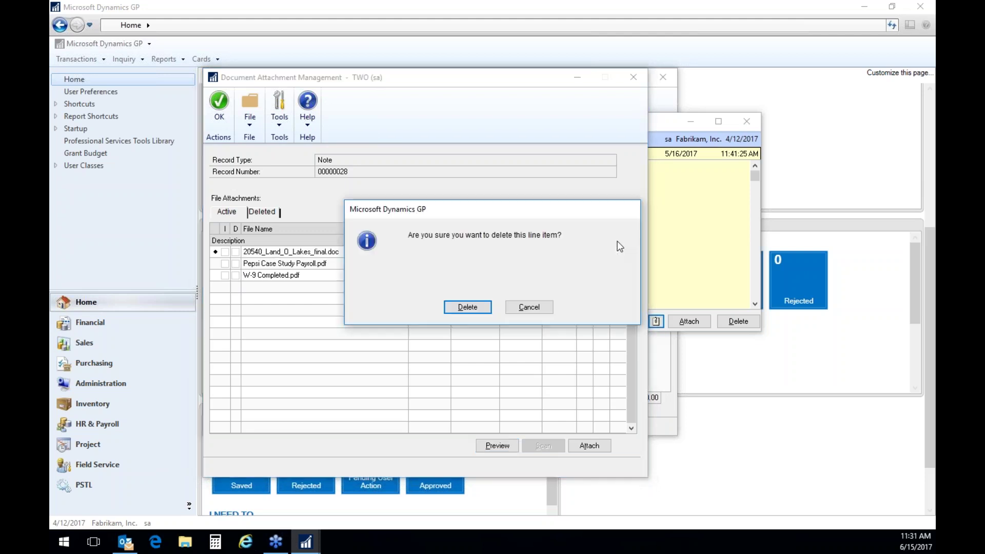
left_click(464, 308)
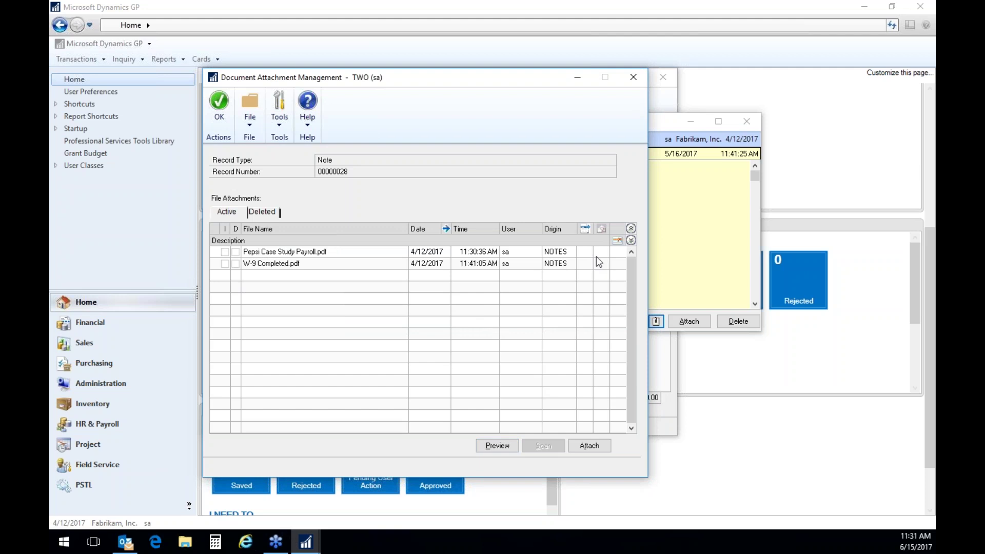
Compare the deleted file attachments with the active ones, and return to the active list.
left_click(267, 214)
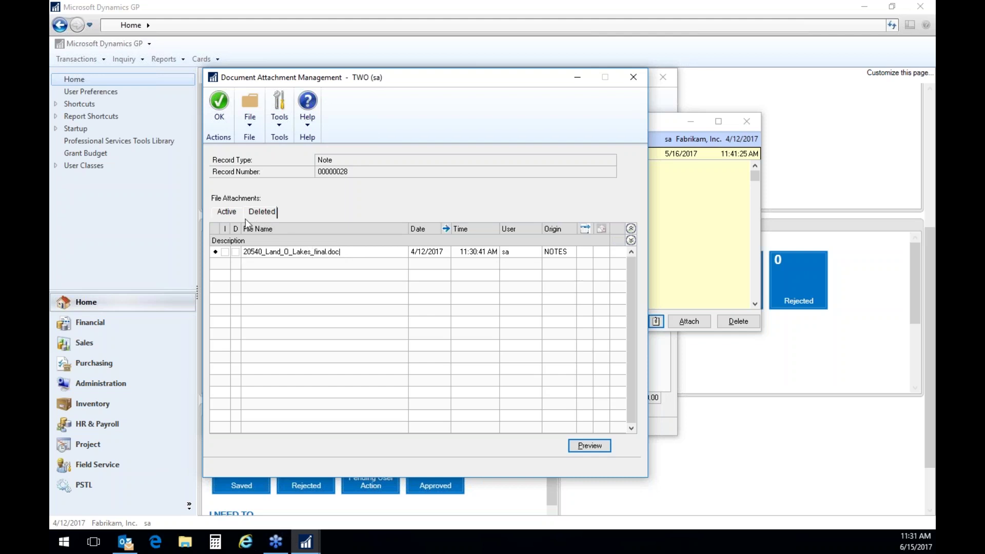
left_click(229, 213)
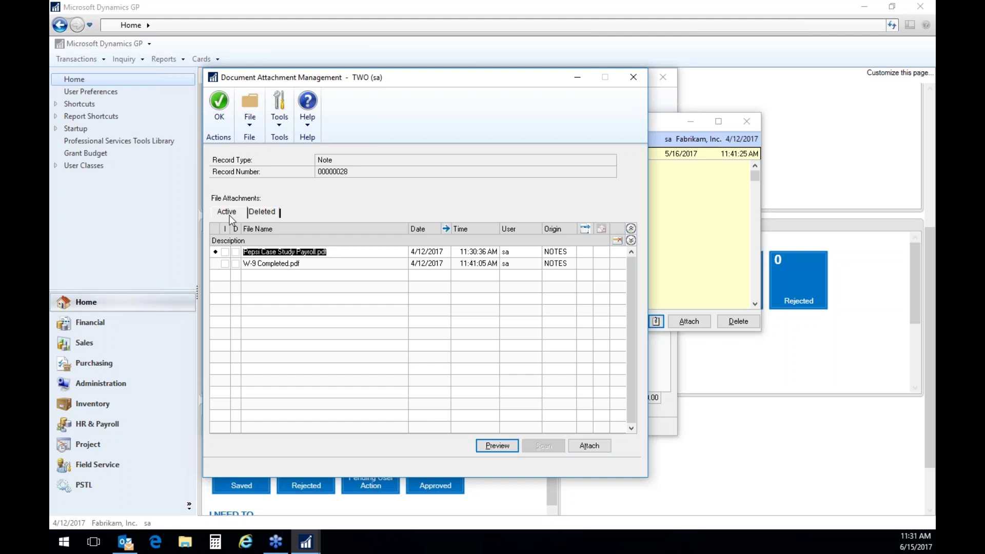
left_click(340, 251)
left_click(272, 212)
left_click(360, 252)
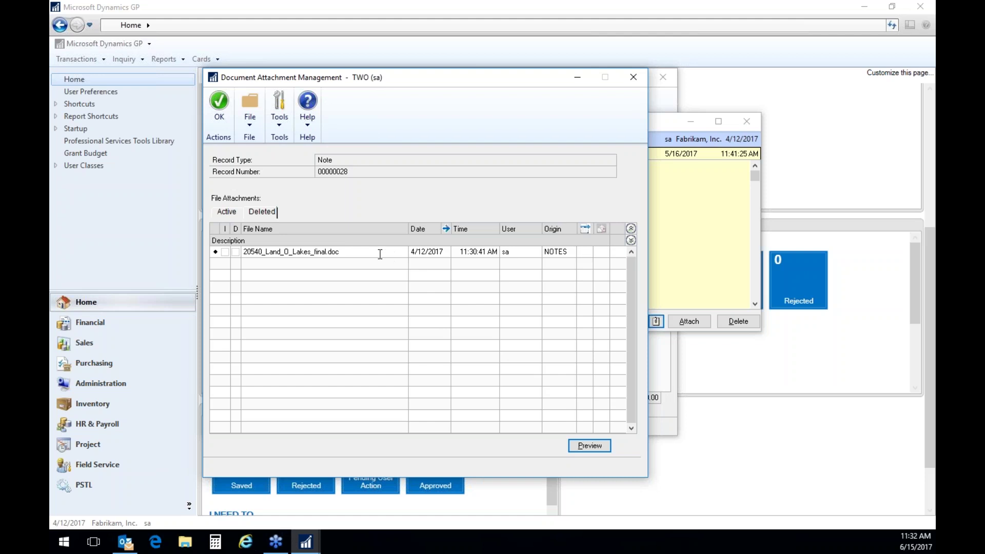
left_click(233, 215)
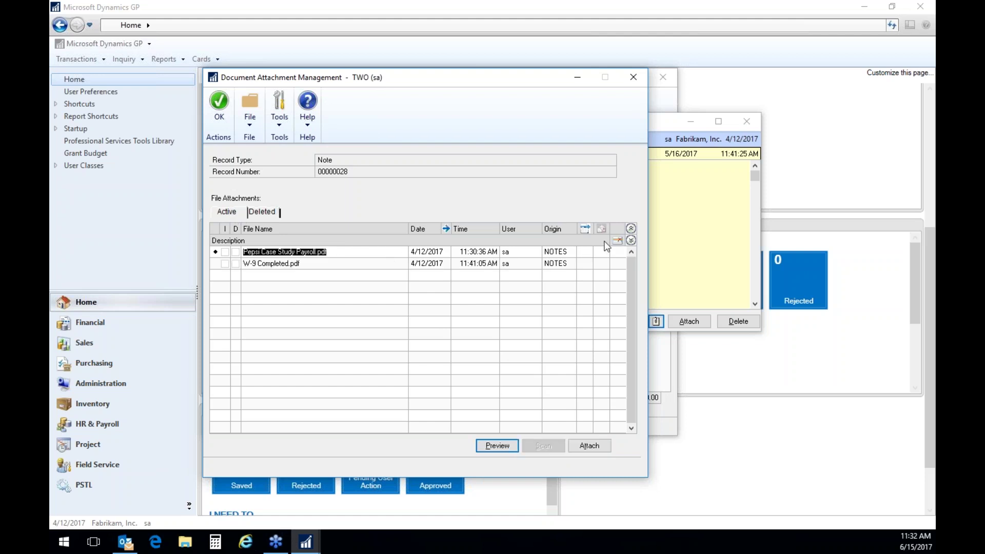
Close Document Attachment Management and attach the updated note to the requisition.
left_click(632, 81)
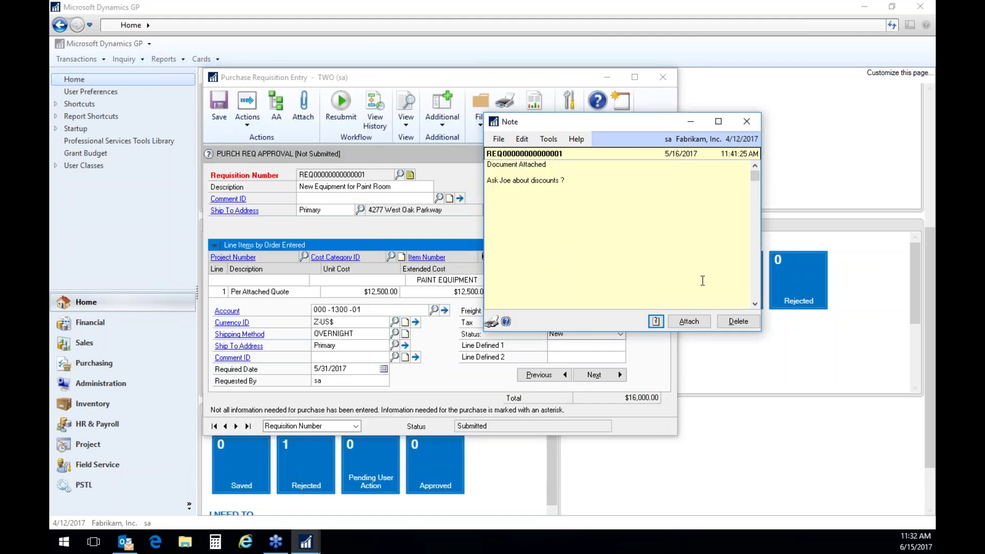
left_click(686, 321)
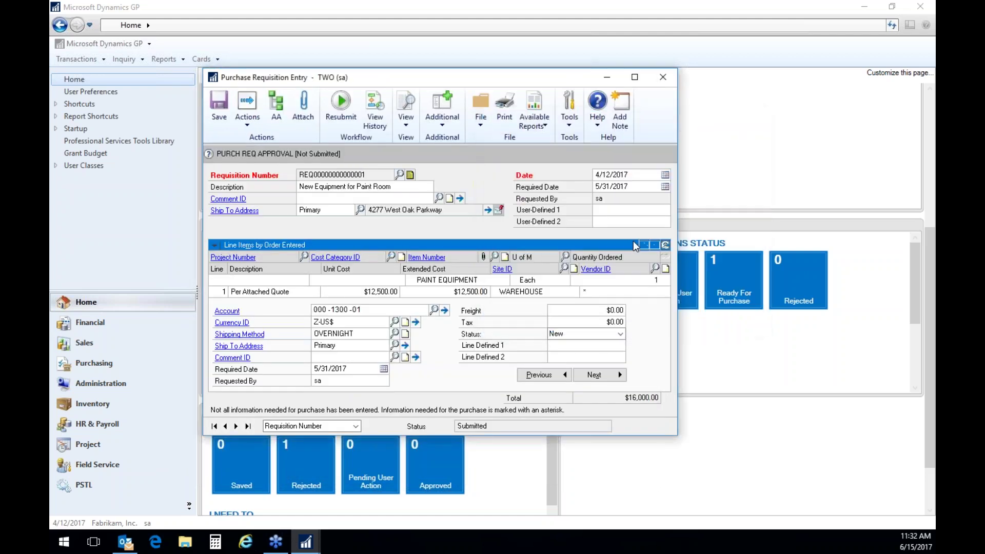
Save the purchase requisition and close Purchase Requisition Entry.
left_click(220, 114)
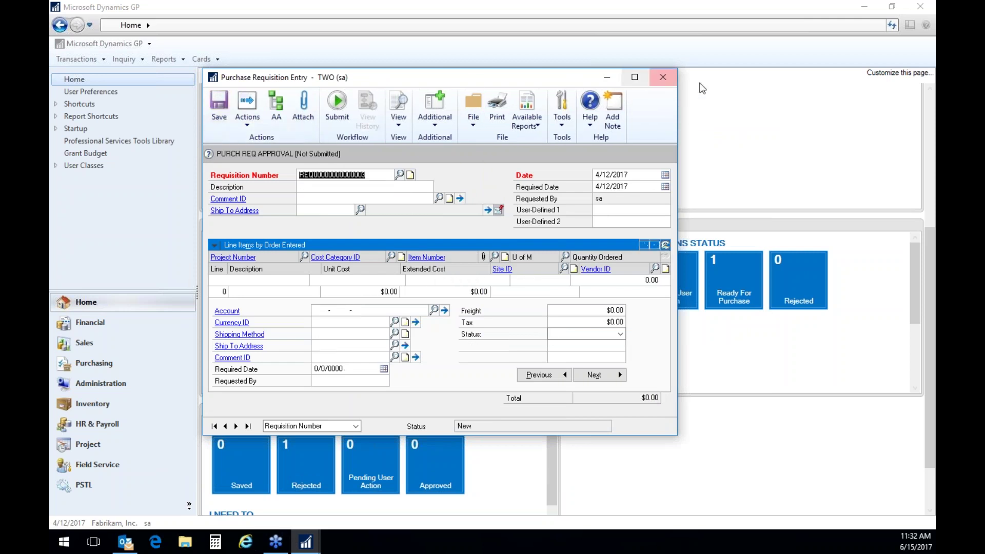
left_click(667, 77)
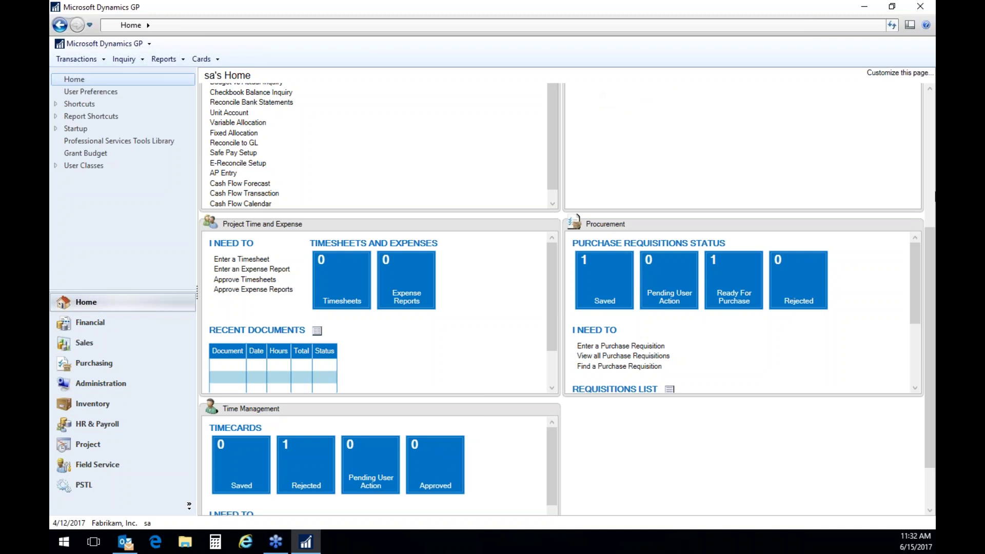
Expand the Business Analyzer section of the home page to its enlarged view, and restore the normal layout.
left_click_drag(927, 245, 921, 141)
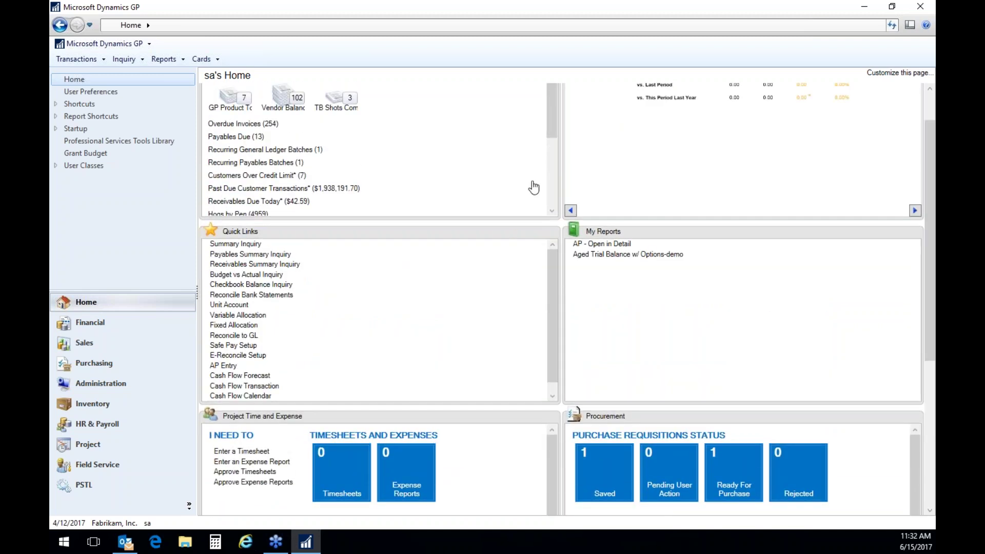
left_click_drag(927, 140, 928, 106)
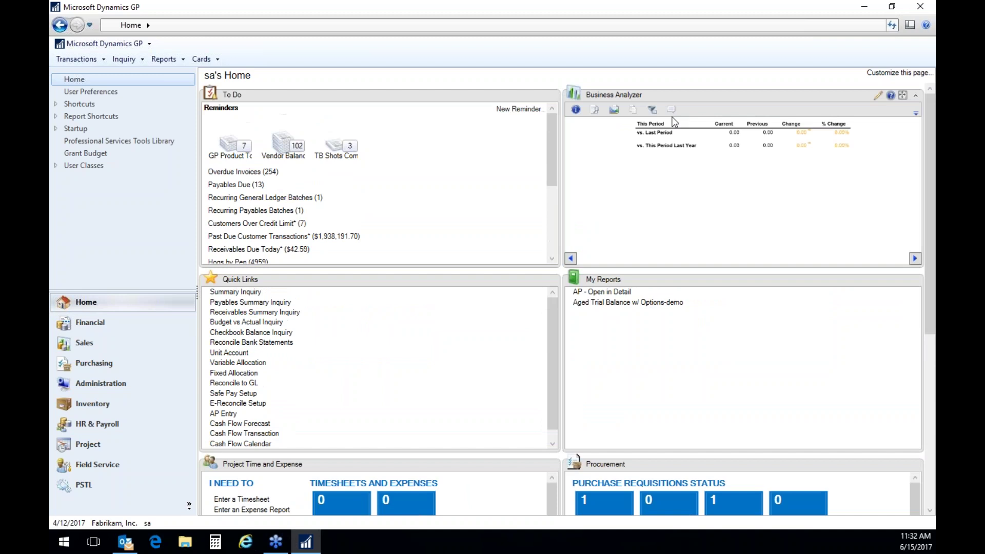
left_click(903, 96)
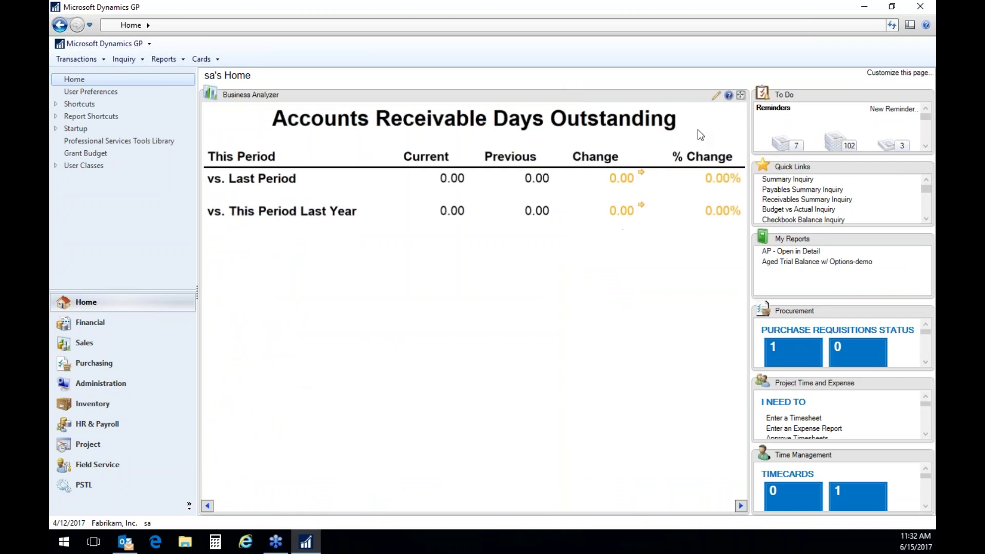
left_click(741, 94)
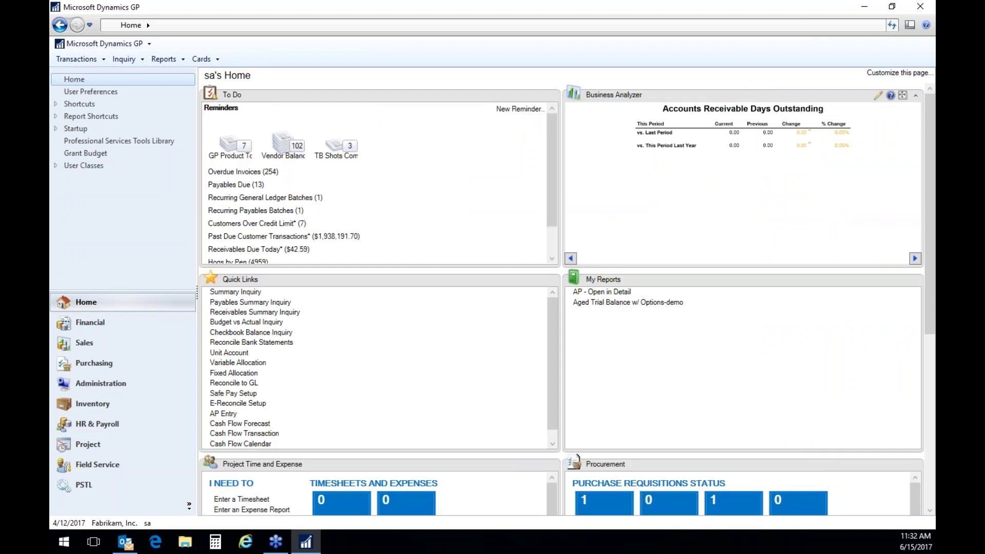
Enlarge Business Analyzer and page through all its reports, including Cash Position, Payables Aging and Customer YTD Sales By State, back to the first.
left_click(903, 96)
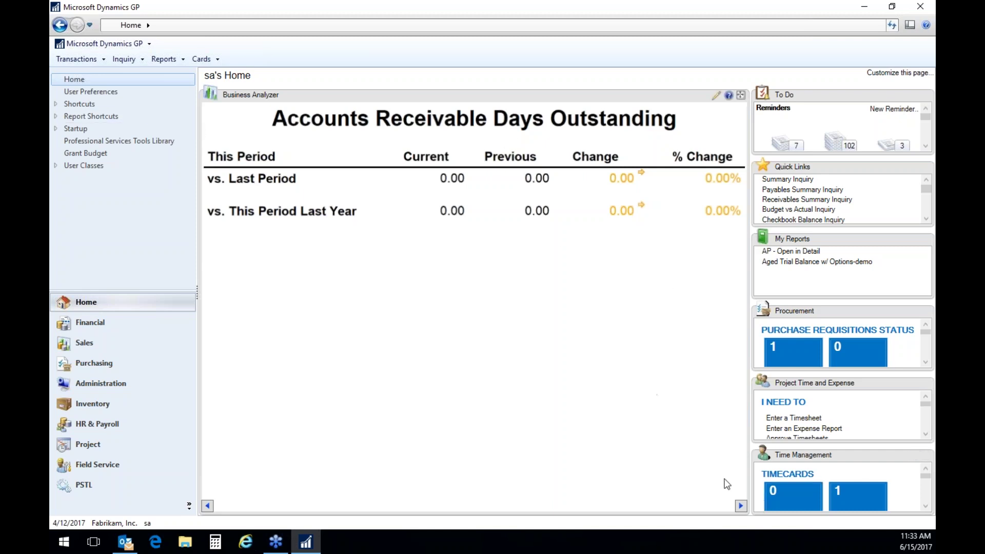
left_click(740, 506)
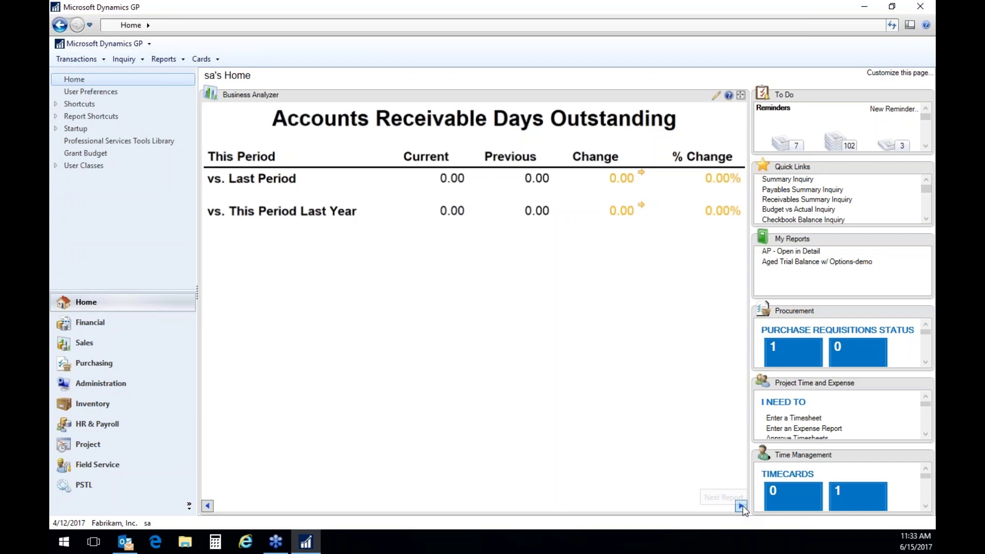
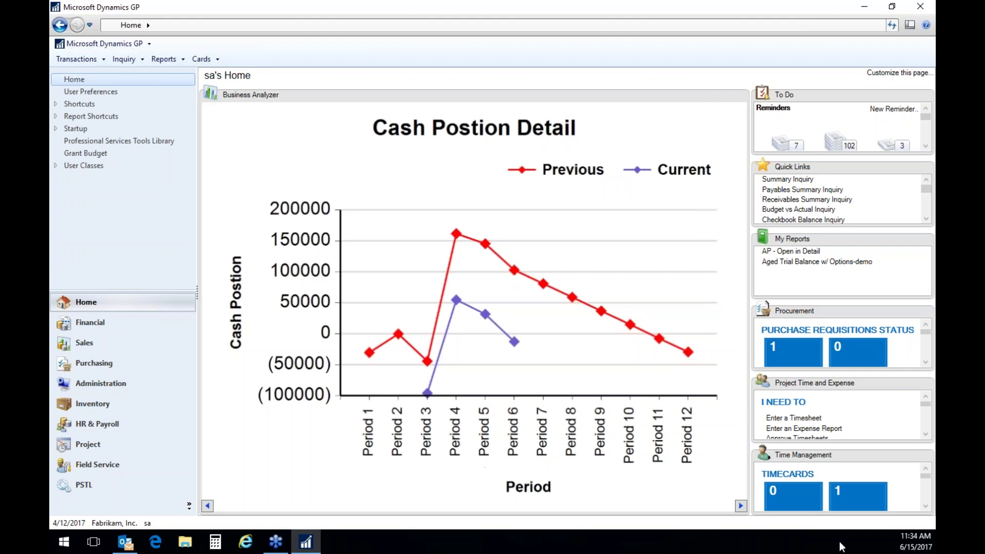
left_click(741, 506)
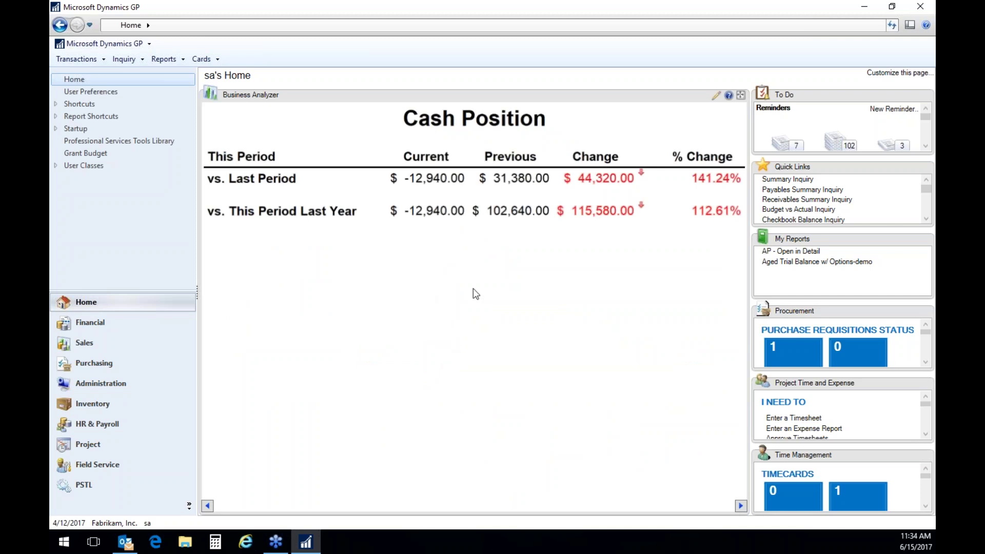
left_click(741, 506)
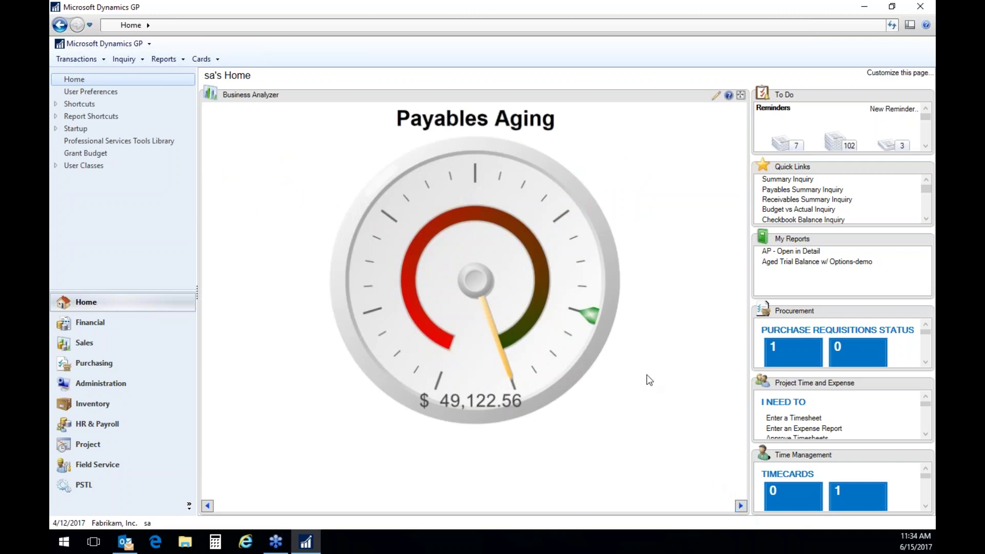
left_click(741, 505)
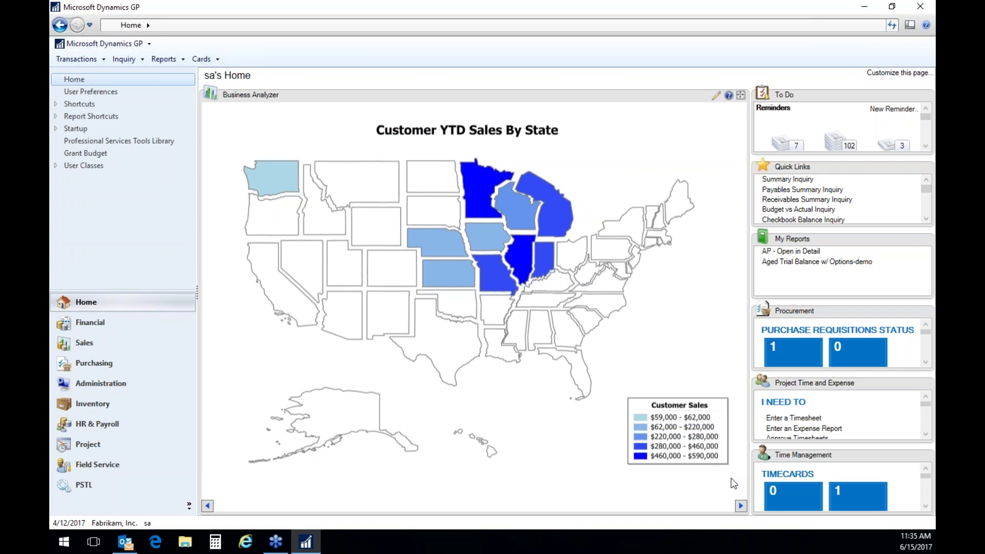
left_click(741, 506)
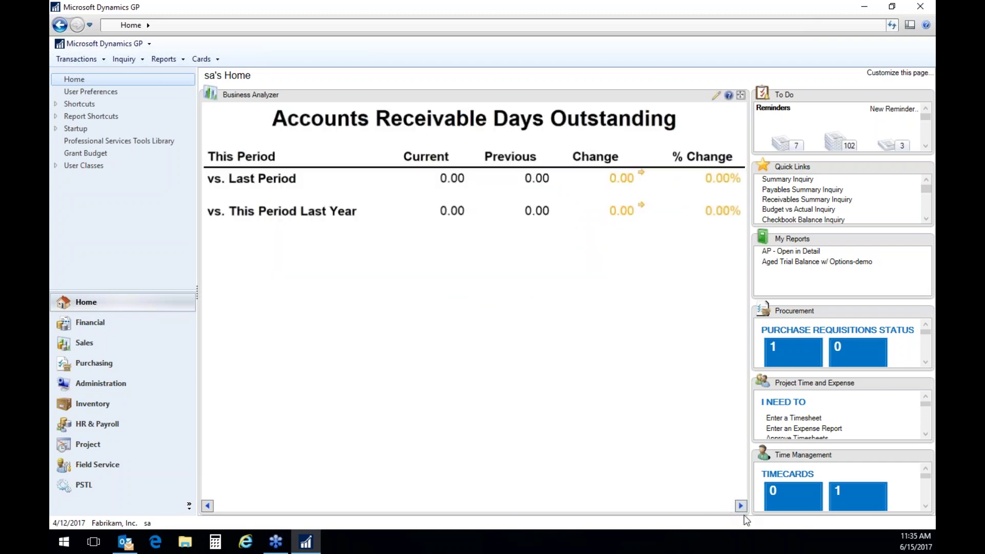
Review the available and selected reports in Business Analyzer Details, and close the window without making changes.
left_click(717, 97)
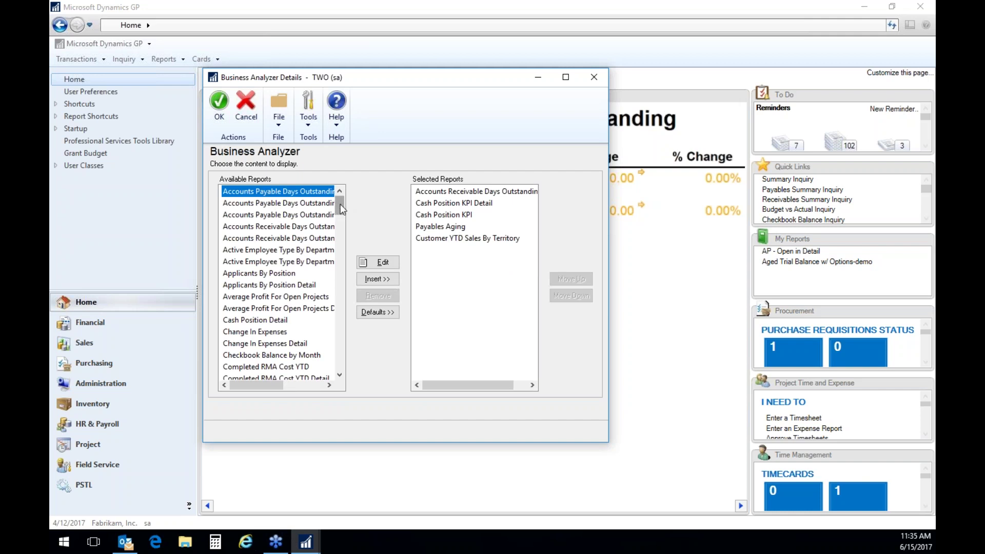
left_click_drag(341, 208, 359, 320)
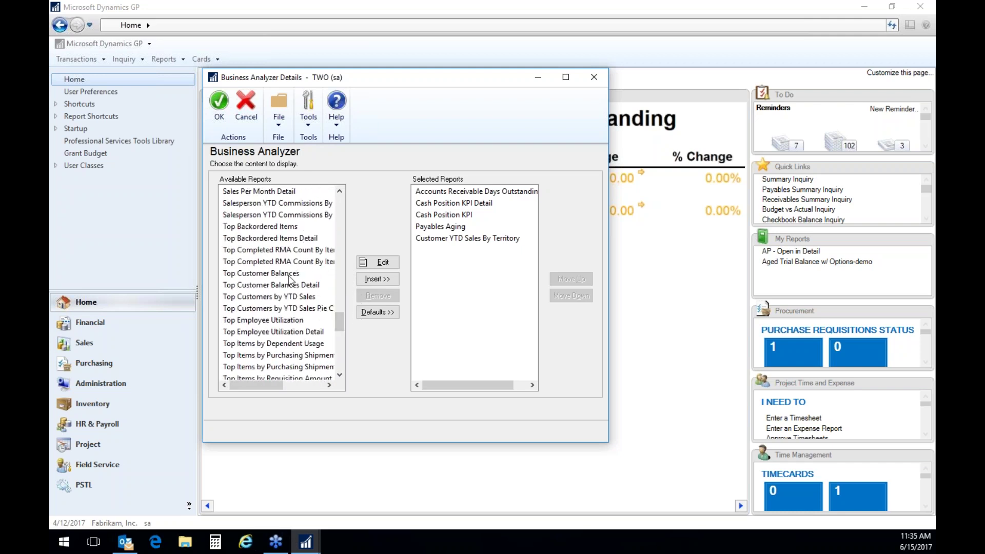
left_click_drag(341, 329, 337, 200)
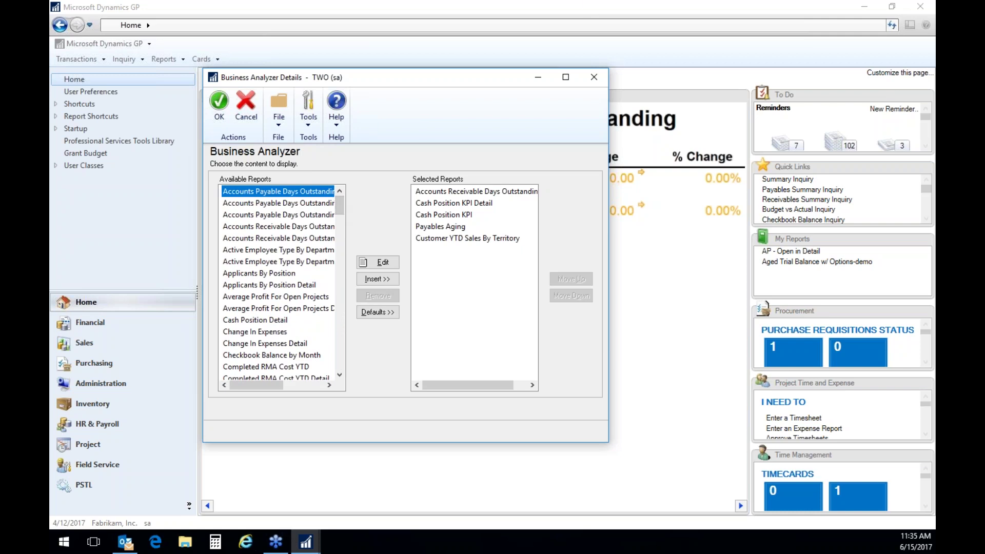
left_click(594, 77)
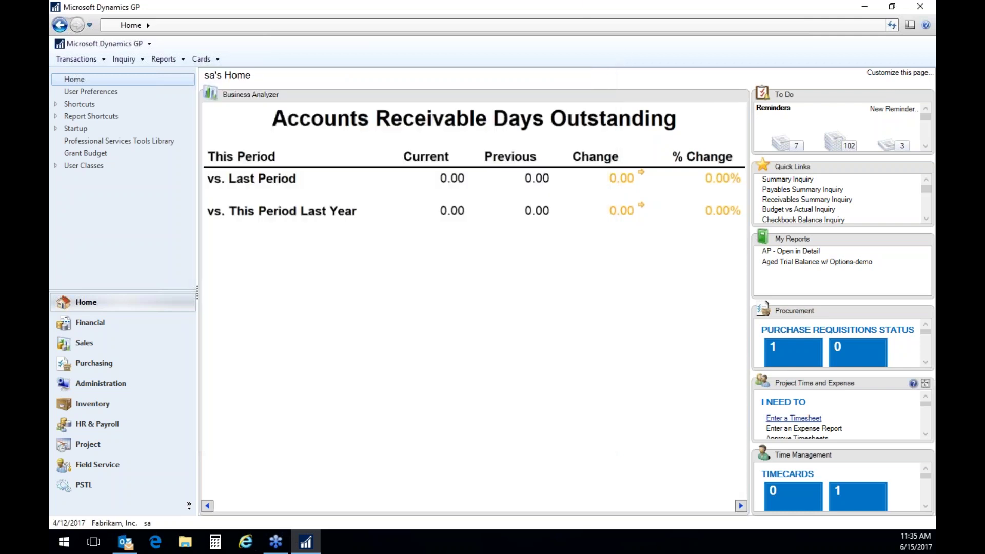
Display the Cash Position Detail chart in Business Analyzer, and open the SQL Server Reporting Services home page in a maximized Internet Explorer window.
left_click(742, 507)
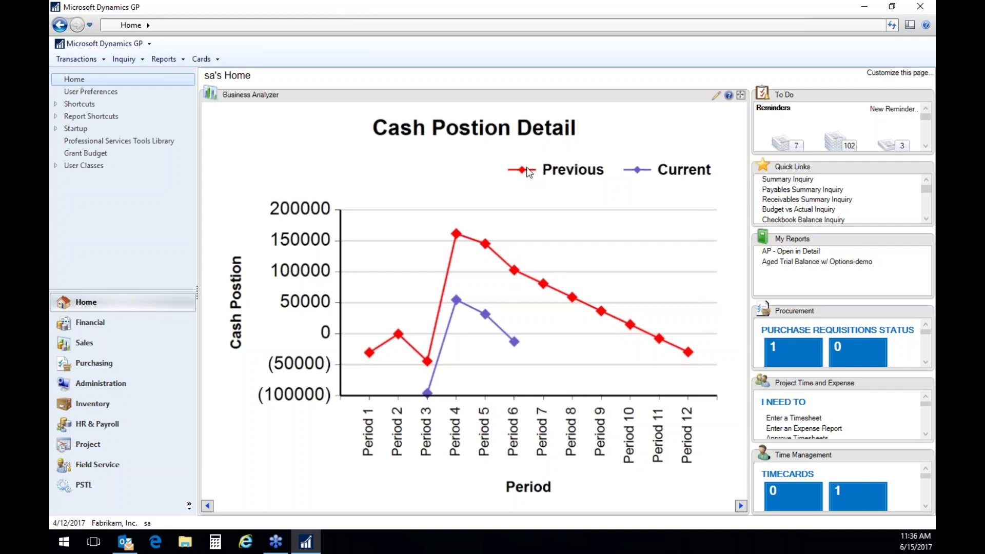
left_click(275, 549)
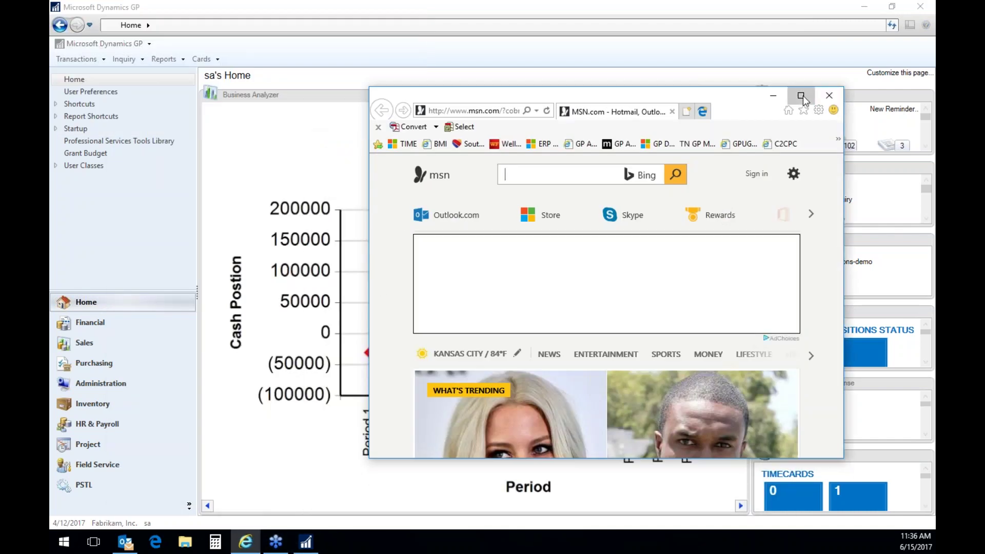
left_click(802, 96)
left_click(575, 58)
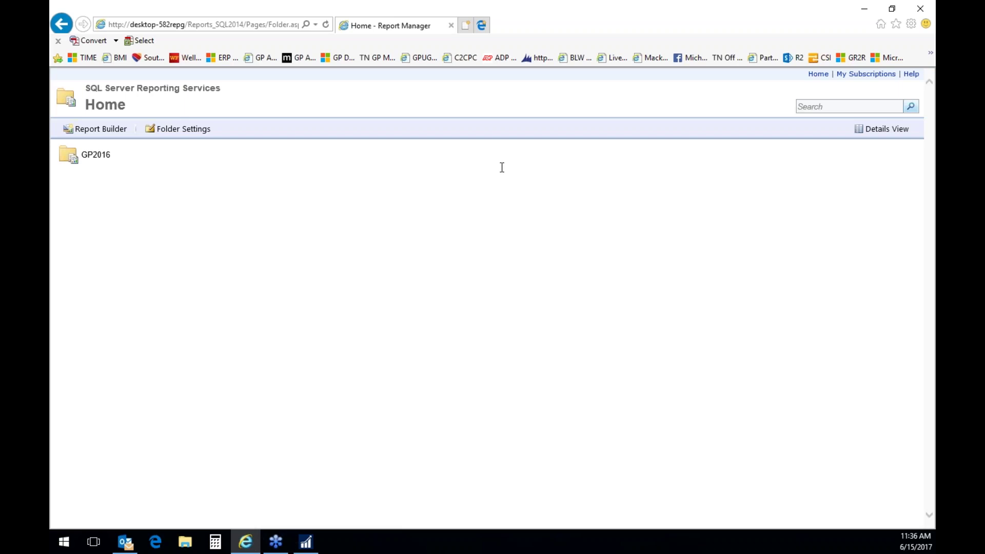
Open the Cash Position KPI Detail report from GP2016 > TWO > Financial > Charts And KPIs and set its zoom to 150%.
left_click(99, 156)
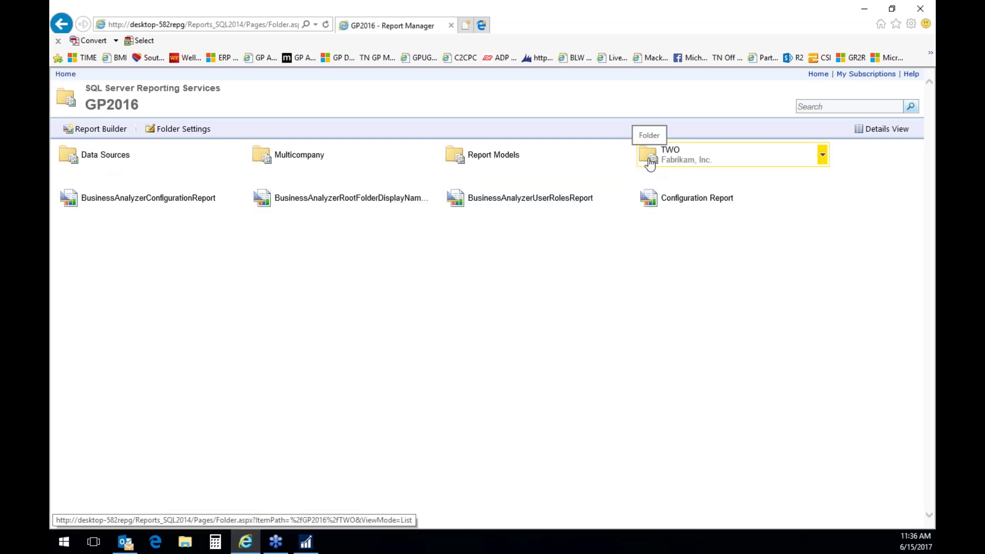
left_click(681, 154)
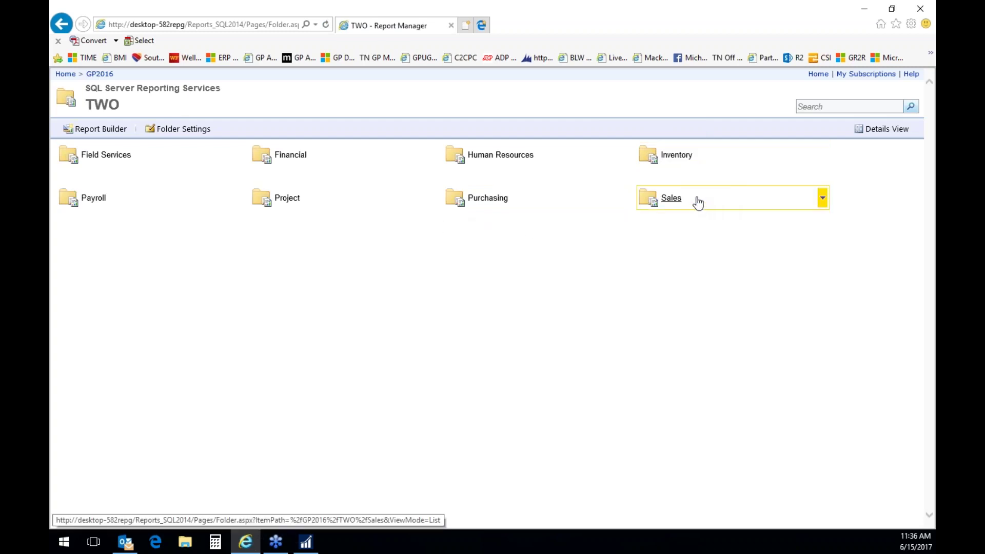
left_click(292, 162)
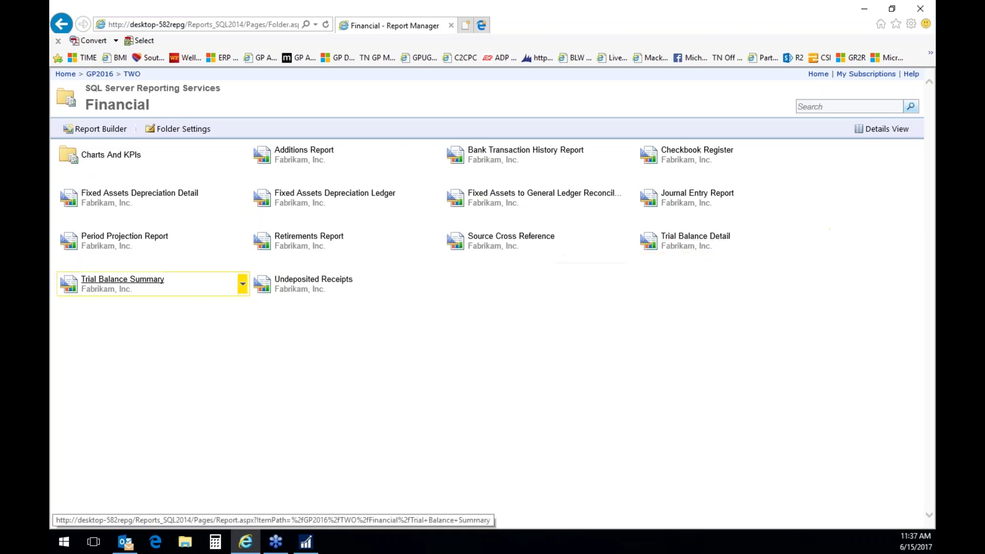
left_click(95, 156)
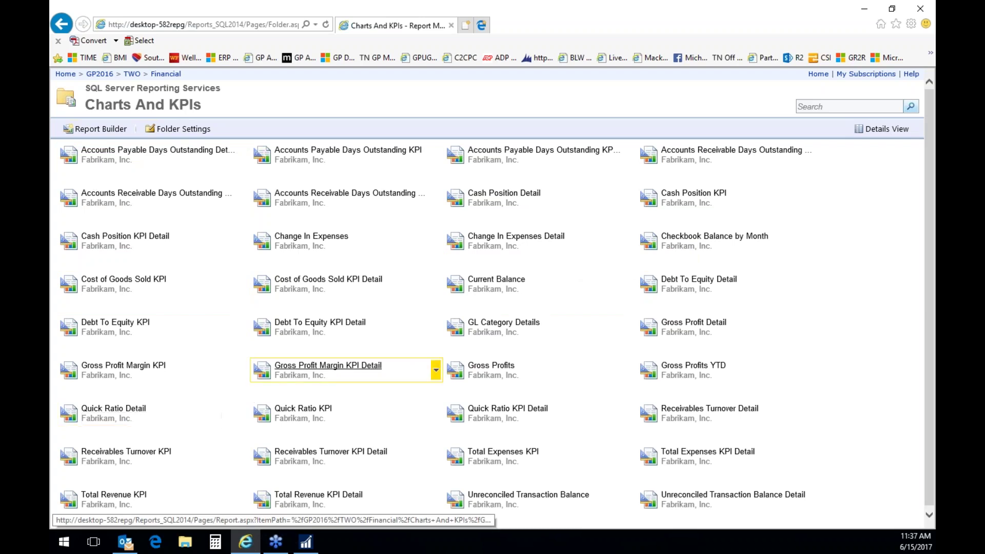
left_click(125, 243)
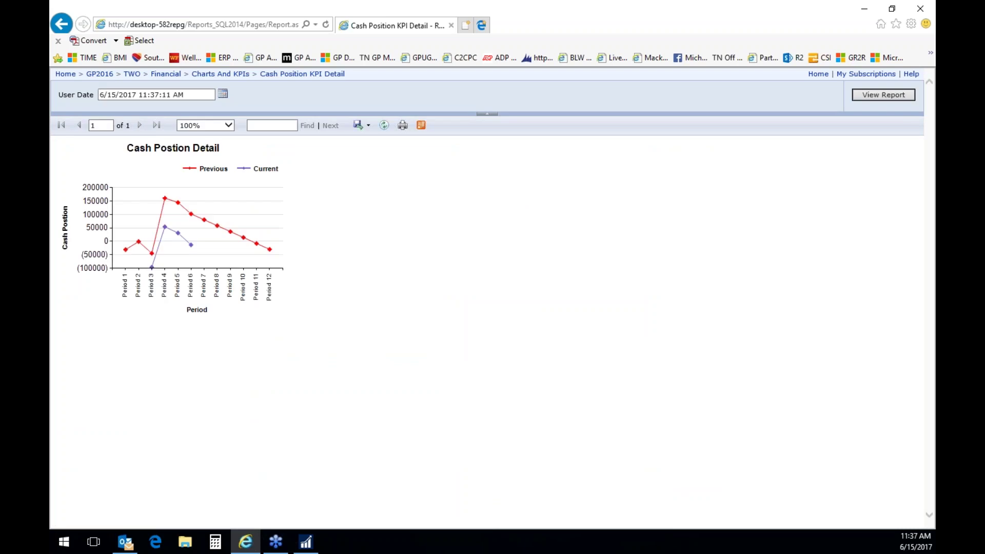
left_click(228, 126)
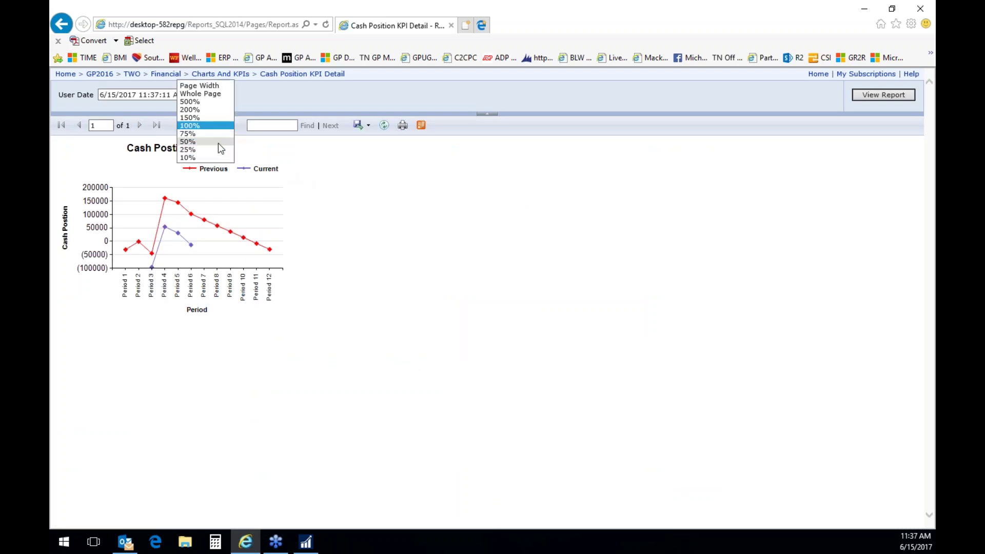
left_click(230, 117)
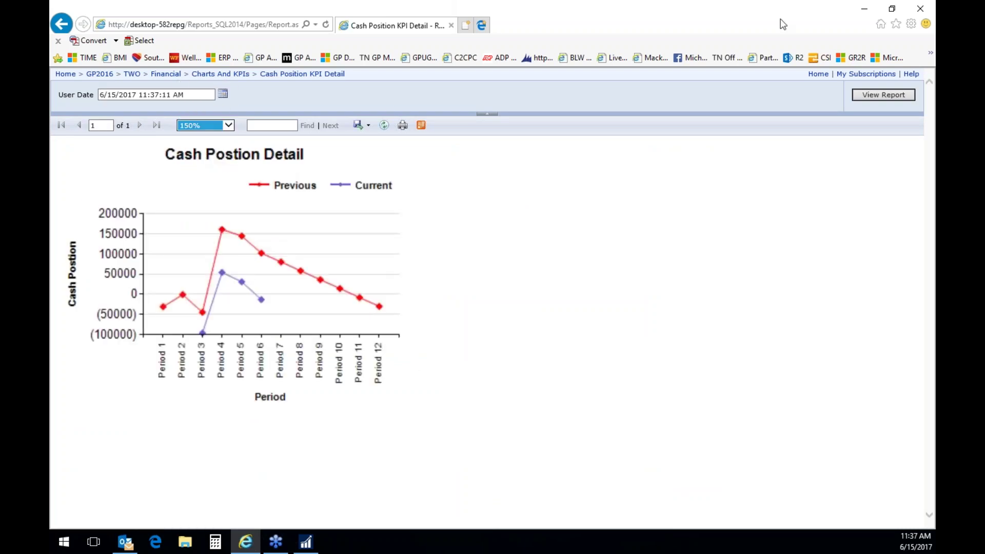
Shrink the browser window to compare its report with the Business Analyzer chart in Dynamics GP, and close the browser.
left_click(892, 8)
left_click_drag(717, 107, 896, 55)
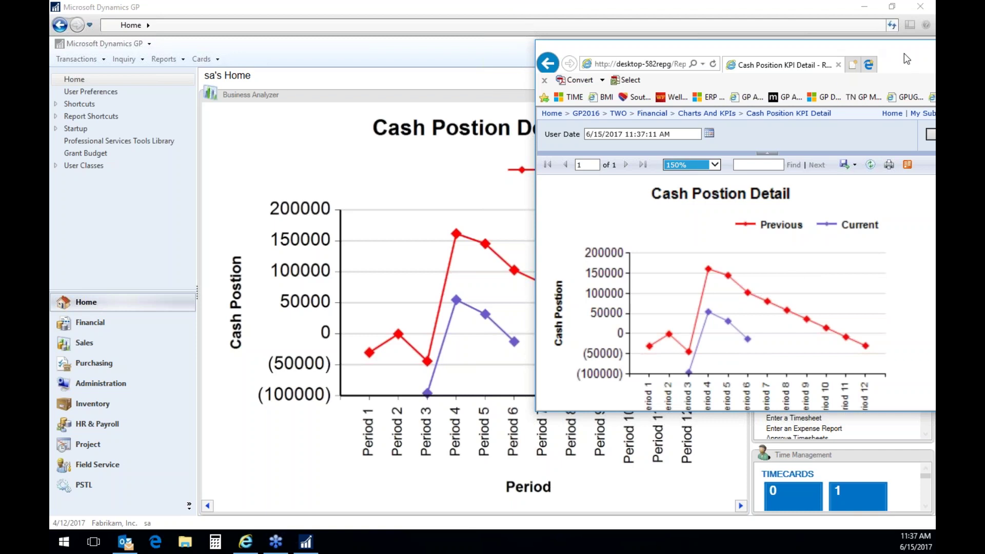
left_click_drag(904, 61, 562, 140)
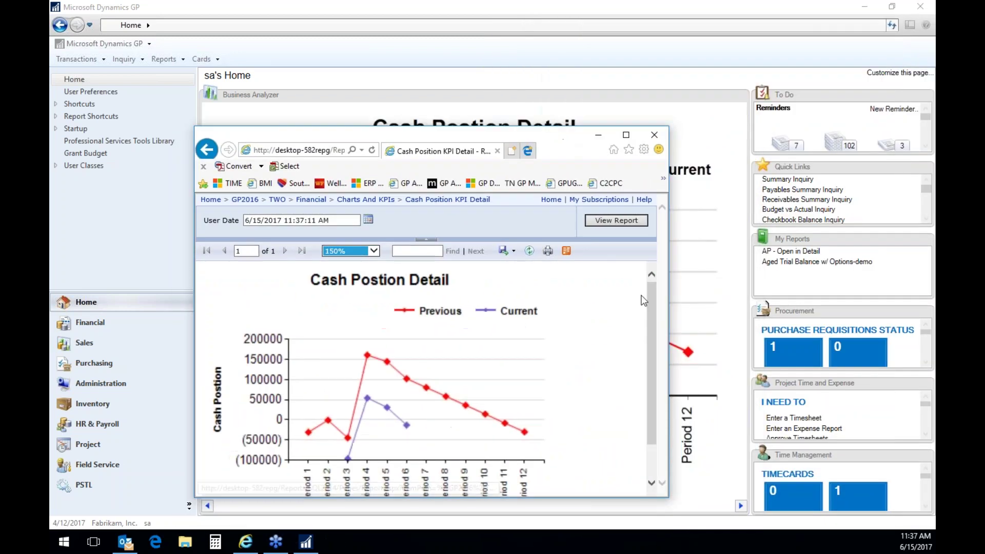
left_click(664, 138)
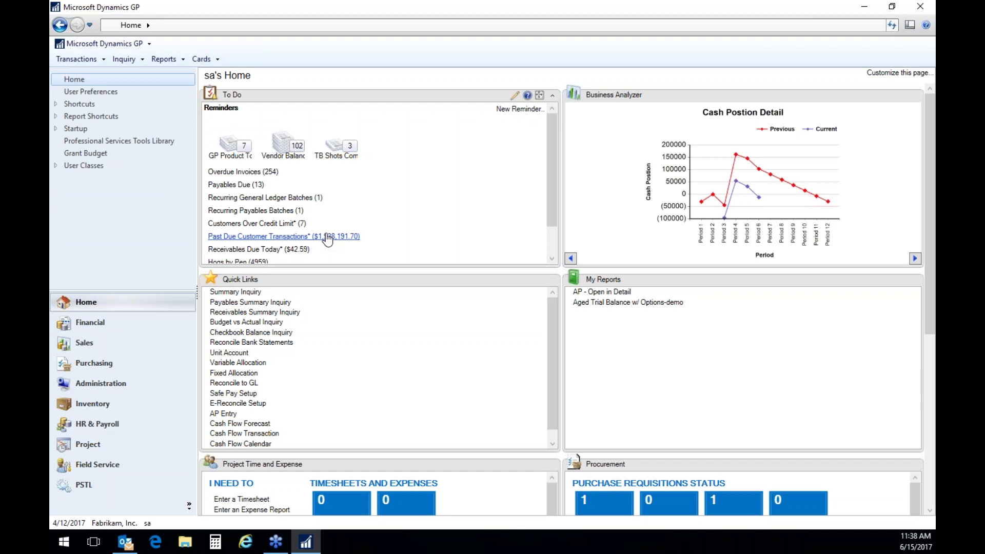
Review the To Do reminders and open the Customers Over Credit Limit reminder in SmartList.
left_click_drag(547, 149, 552, 185)
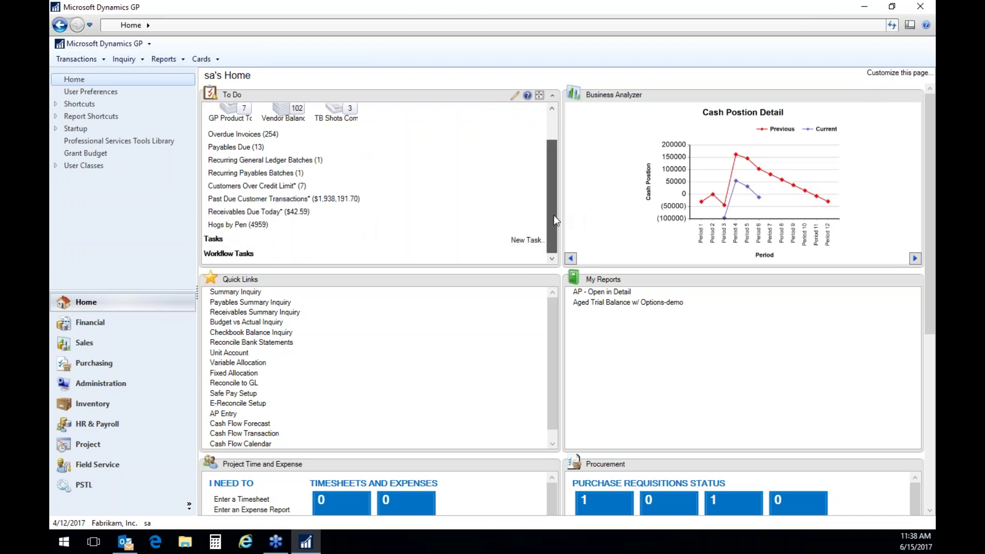
left_click_drag(554, 215, 550, 163)
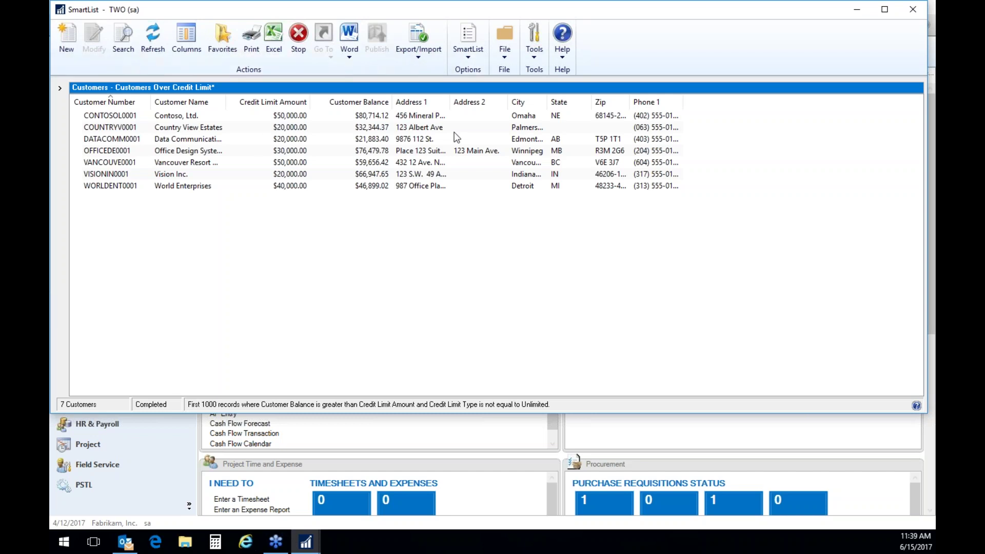
Show the SmartList folder tree and examine the Customers favorites under Sales.
left_click(59, 90)
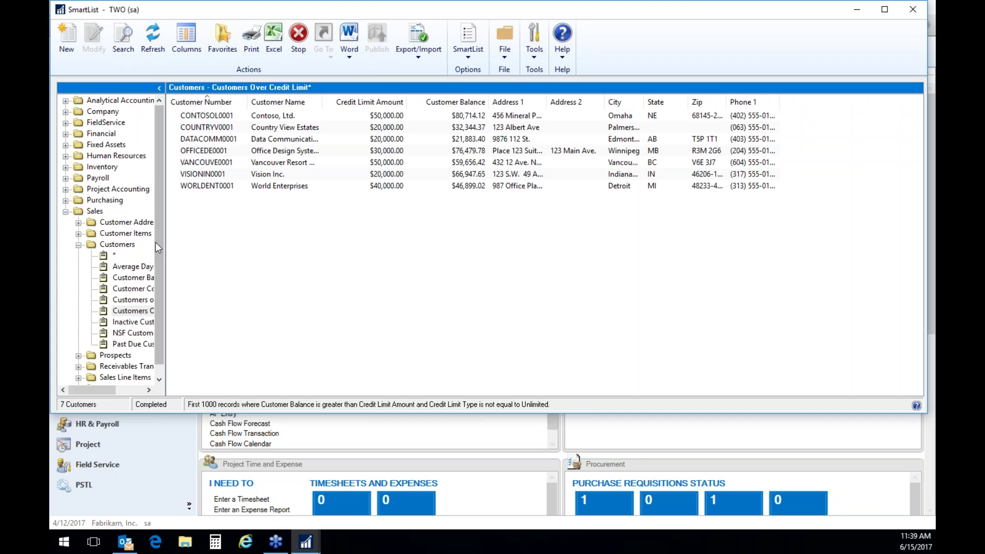
scroll(159, 264, "down", 1)
mouse_move(107, 392)
left_mouse_down()
mouse_move(137, 392)
mouse_move(93, 392)
mouse_move(107, 390)
left_mouse_up()
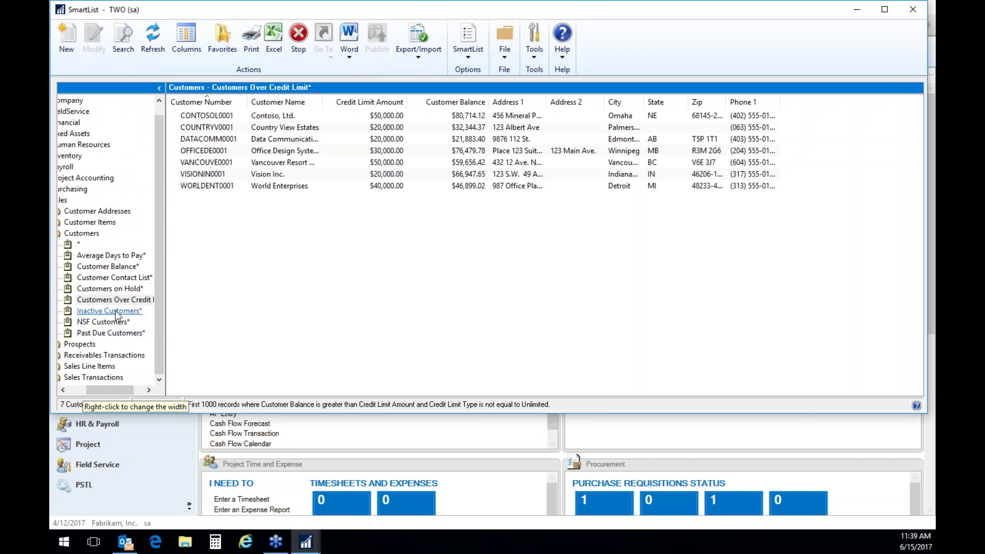
left_click_drag(112, 391, 91, 393)
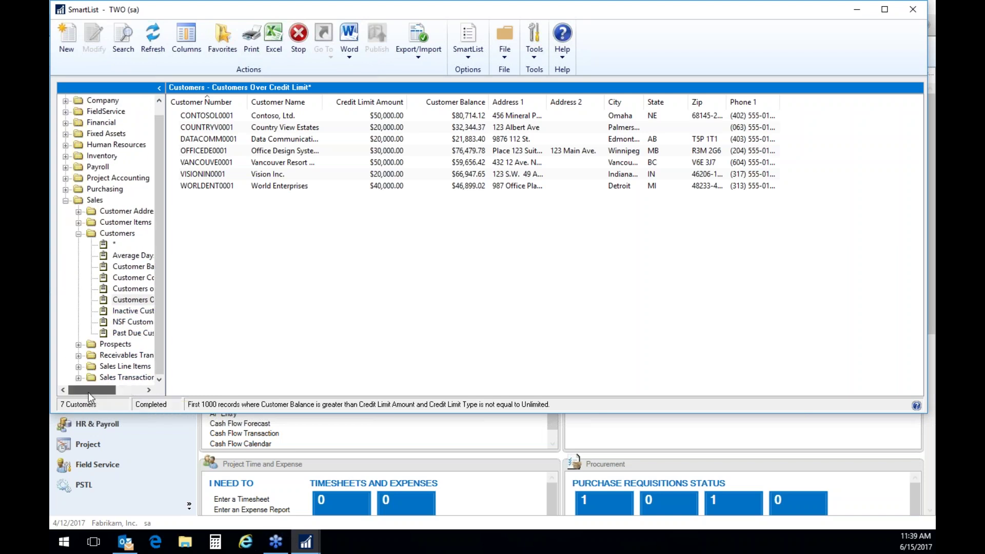
Open the 1099 Demo List favorite under Purchasing > Vendors in the SmartList tree.
left_click(64, 200)
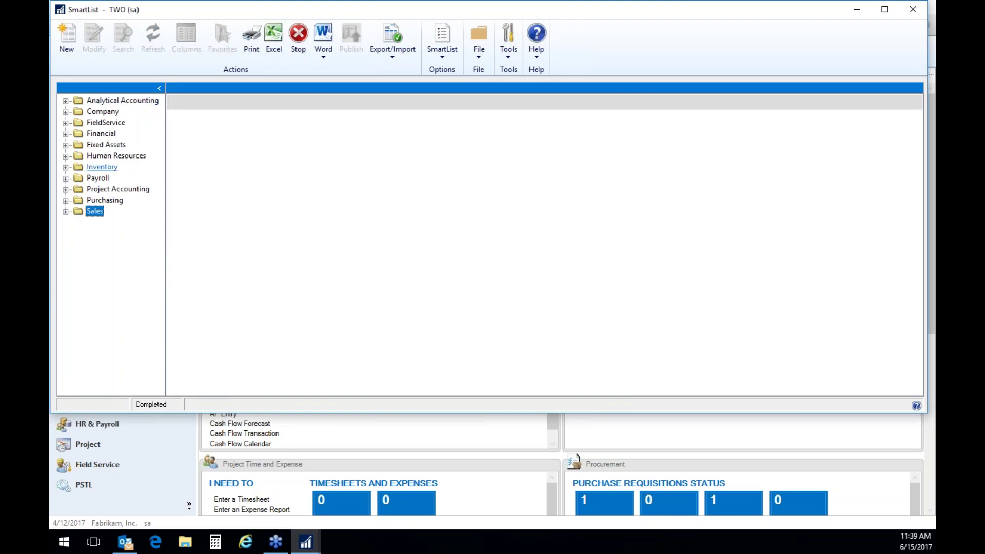
left_click(65, 146)
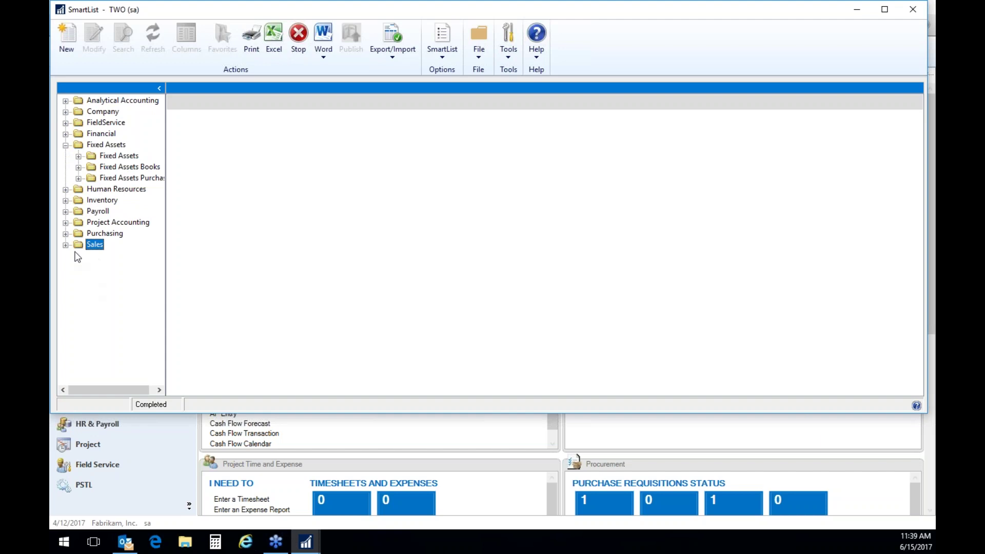
left_click(65, 234)
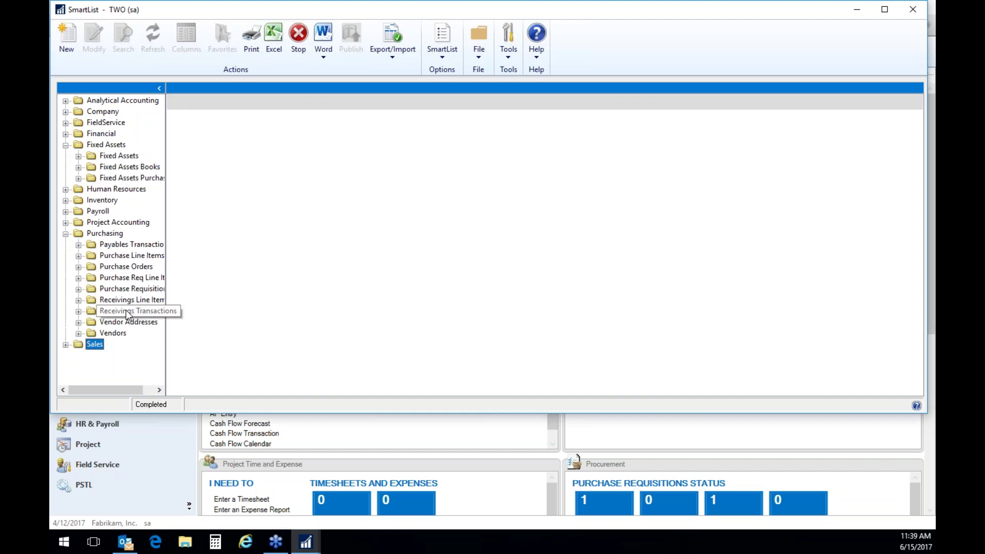
left_click(78, 334)
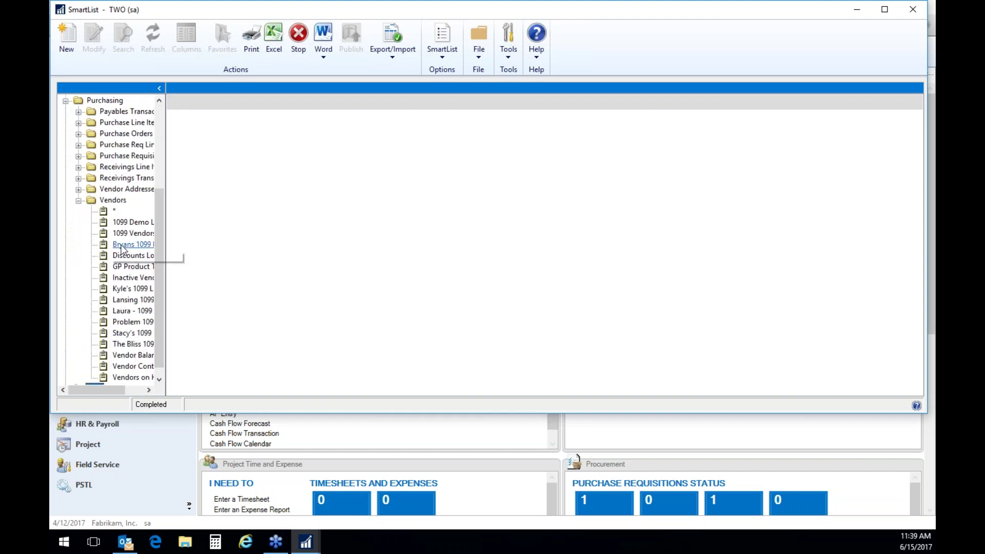
left_click(128, 222)
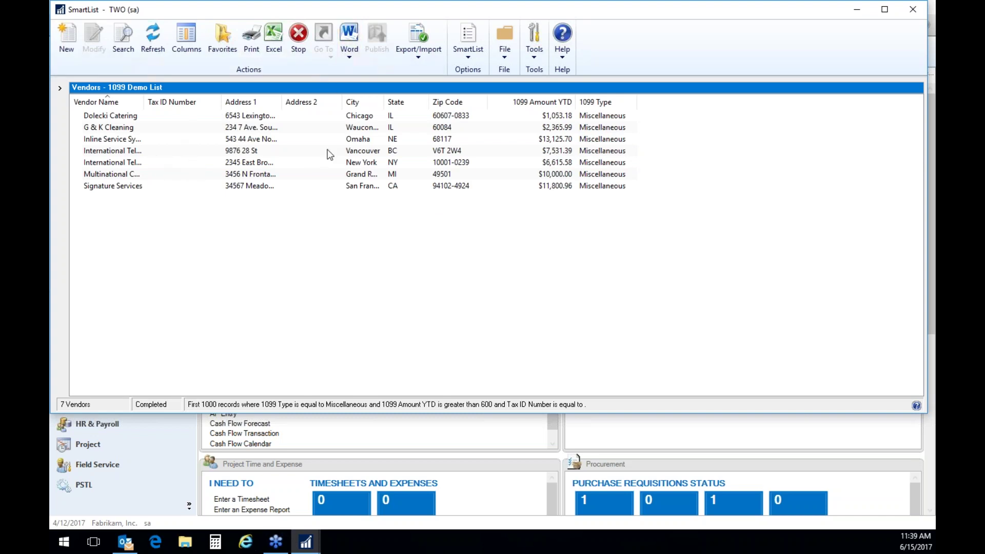
Prepare a vendor letter from the Request for W-9 template, excluding International Telephone and Inline Service Systems from the recipients.
left_click(348, 57)
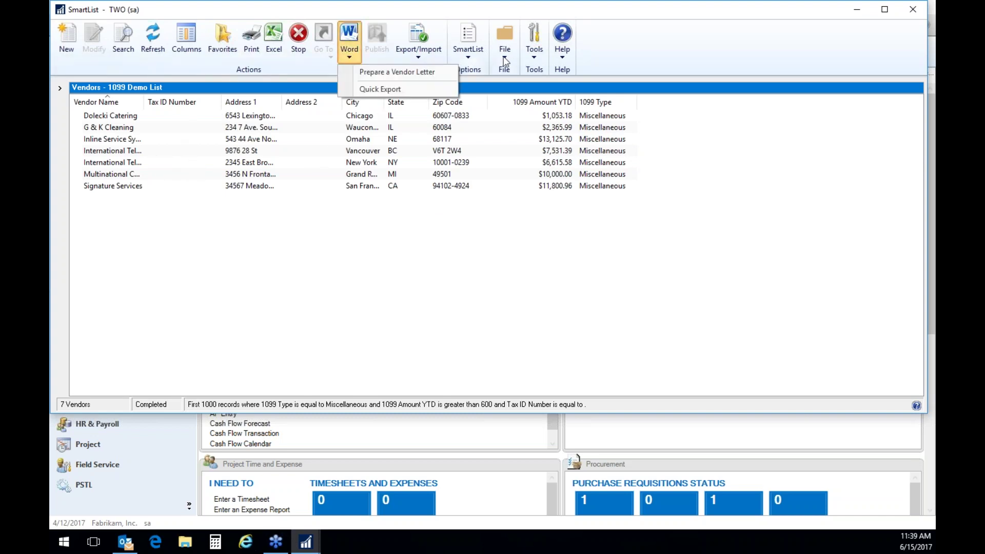
left_click(394, 71)
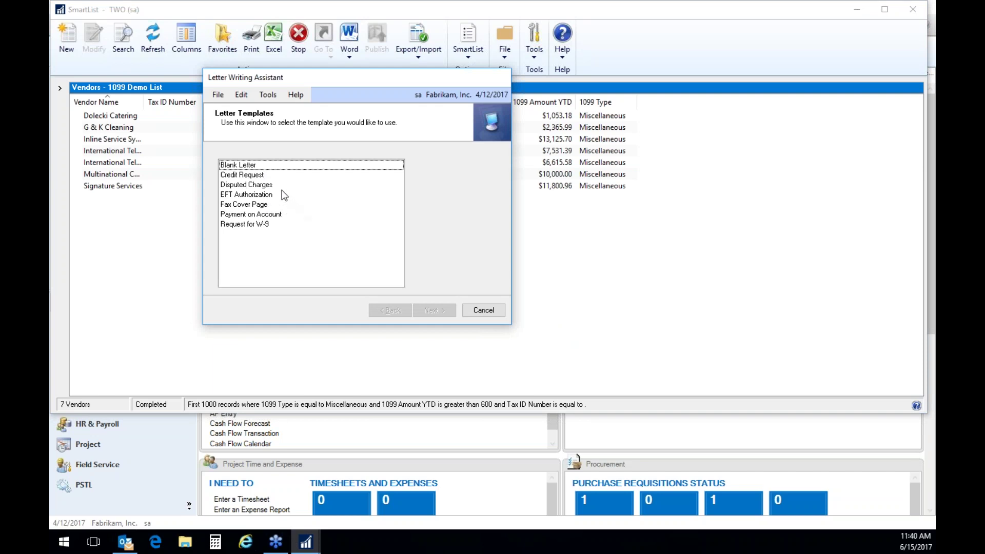
left_click(266, 225)
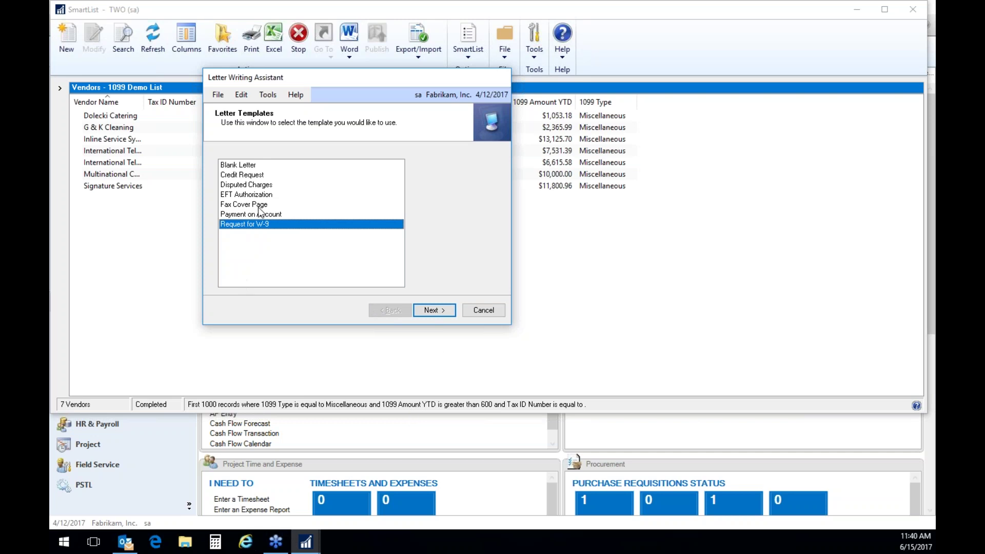
left_click(446, 310)
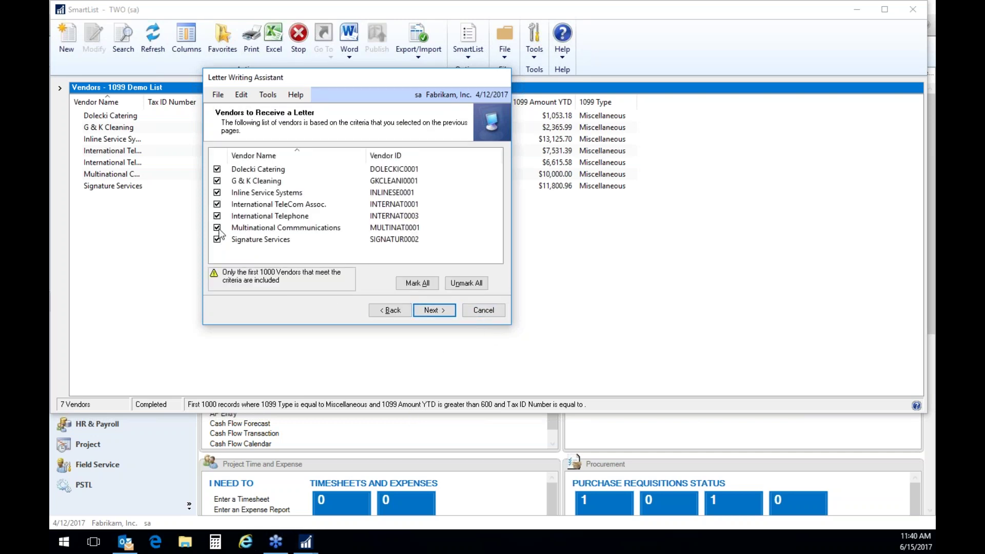
left_click(217, 216)
left_click(217, 193)
Enter the sender's name and the title CFO, generate the letters, and show them in a maximized Word window.
left_click(430, 311)
left_click(389, 189)
key("Tab")
left_click(391, 236)
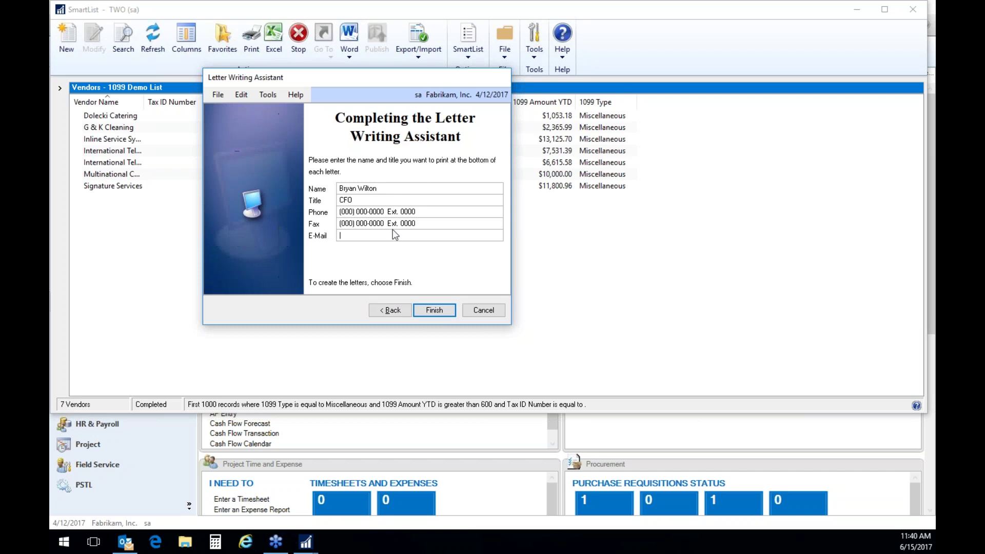
left_click(430, 312)
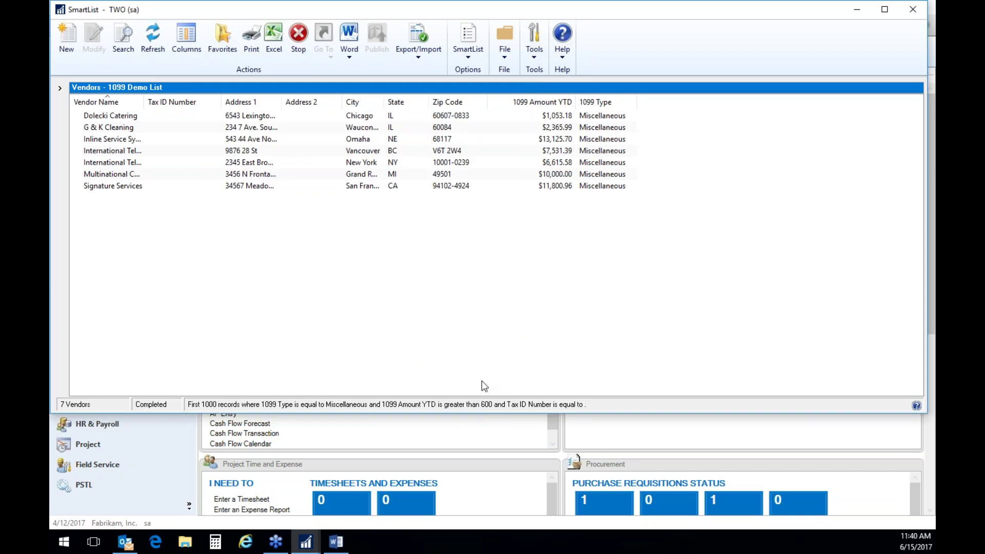
left_click(337, 543)
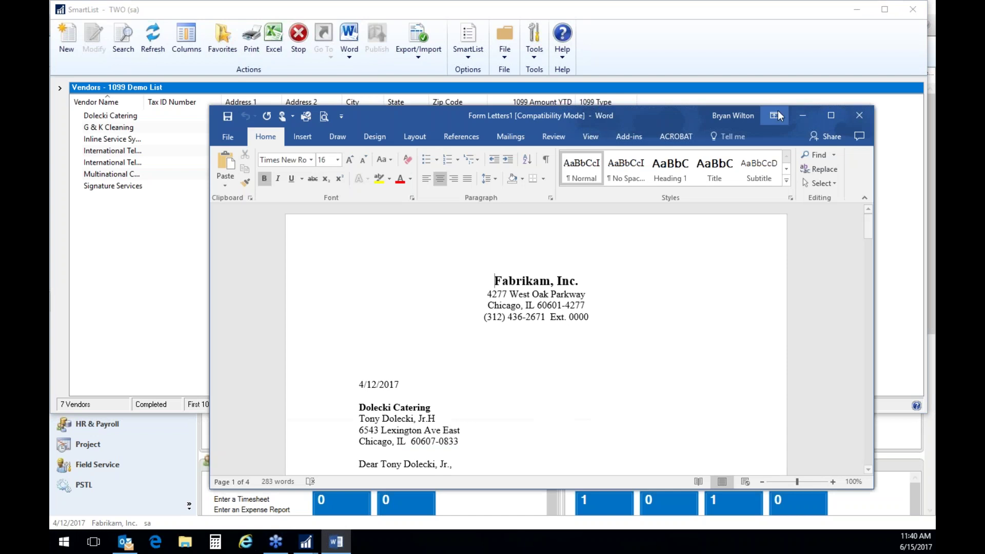
left_click(831, 115)
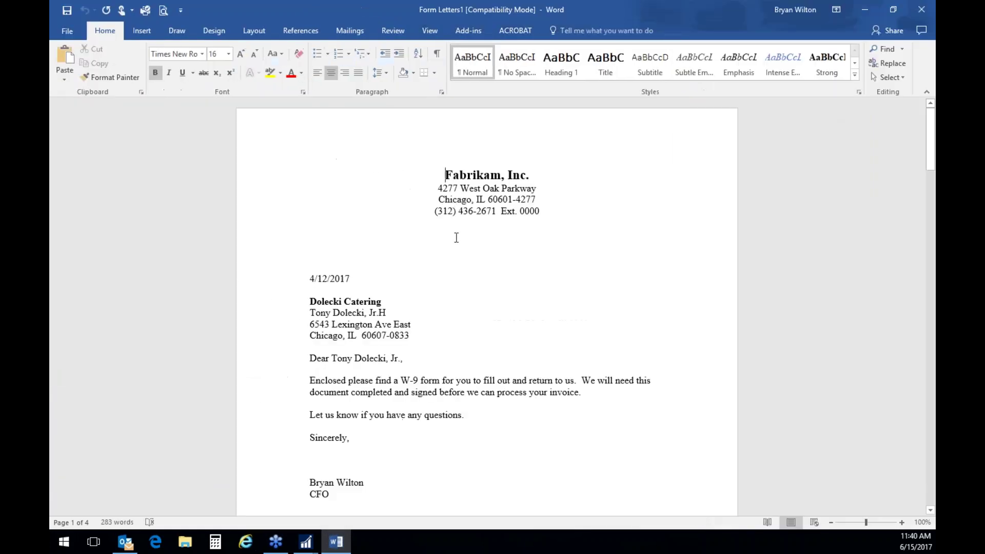
Color the company letterhead of the first letter red and enlarge its font by three increments.
left_click_drag(444, 175, 555, 211)
left_click(291, 72)
left_click(238, 58)
left_click(238, 59)
left_click(239, 59)
Review the generated W-9 request letters for each vendor and close the Word document without saving.
scroll(679, 314, "down", 3)
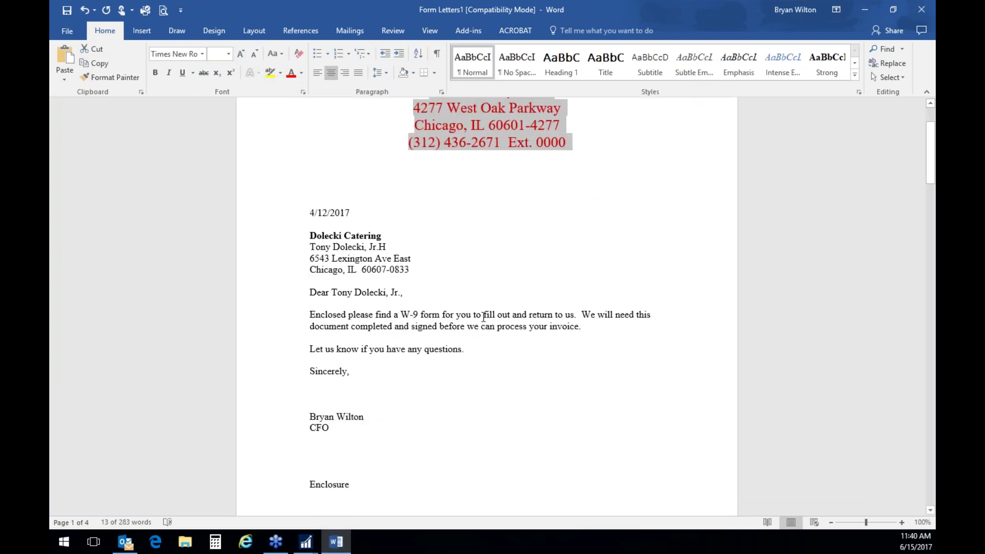
scroll(483, 317, "down", 3)
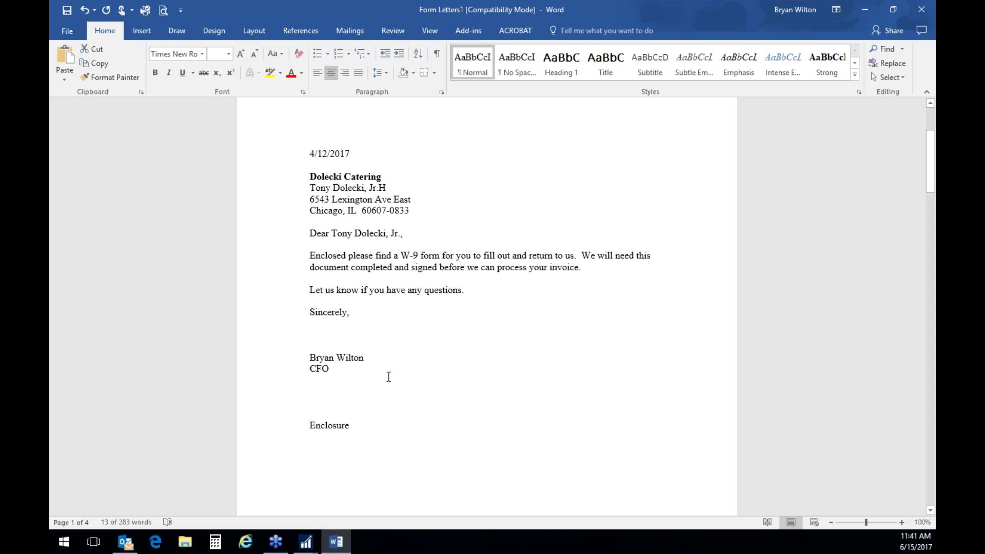
scroll(370, 390, "down", 15)
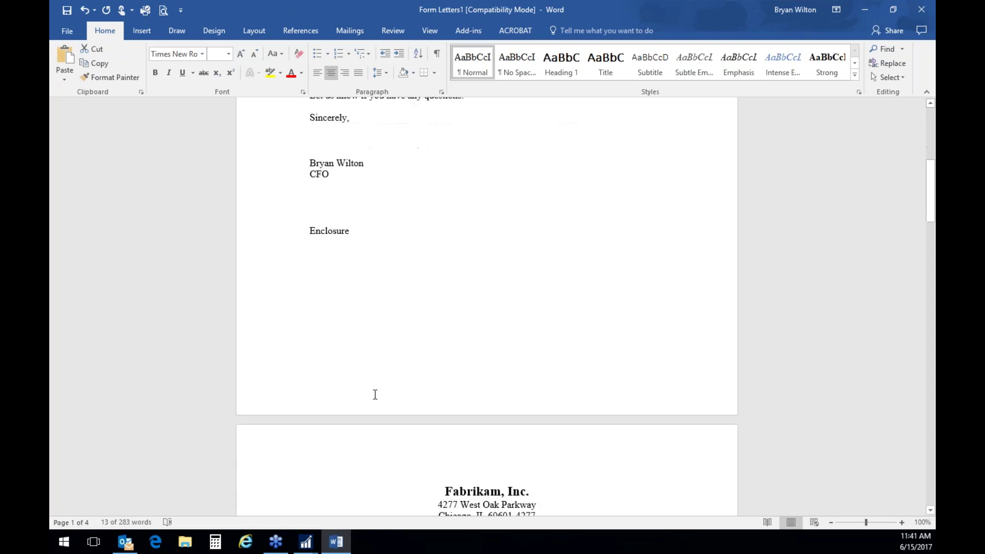
scroll(297, 329, "down", 2)
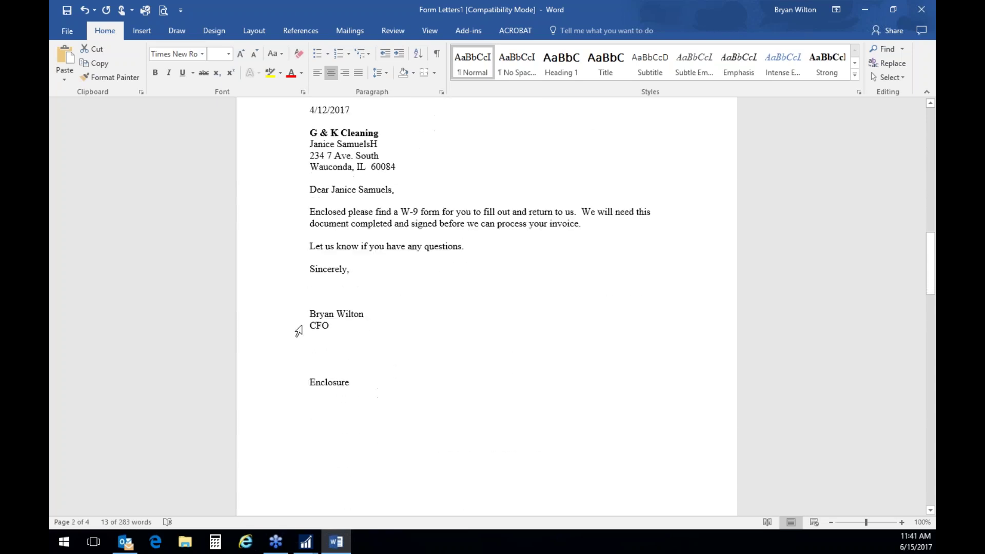
scroll(460, 359, "down", 8)
scroll(462, 362, "down", 20)
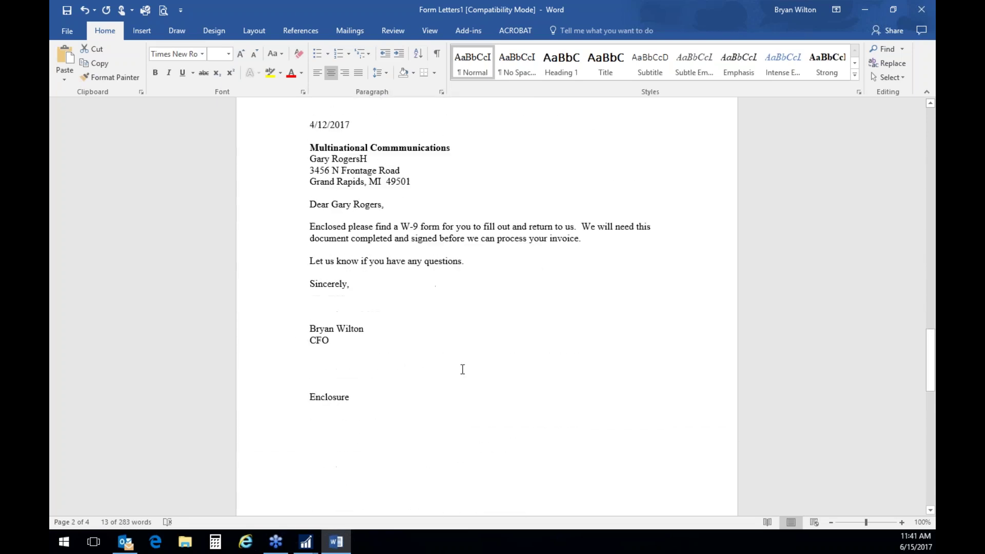
scroll(473, 359, "down", 3)
scroll(468, 370, "up", 7)
scroll(468, 417, "up", 20)
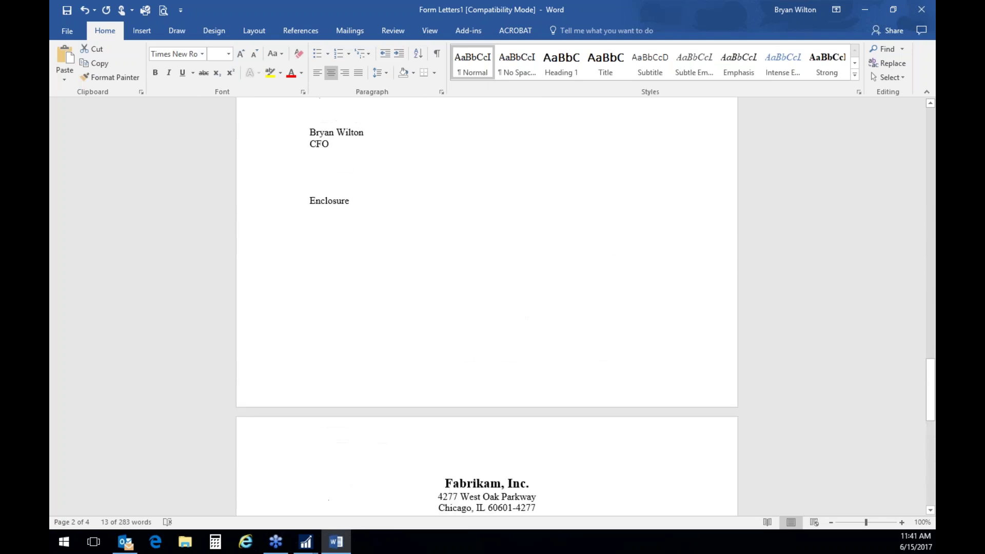
scroll(487, 308, "up", 4)
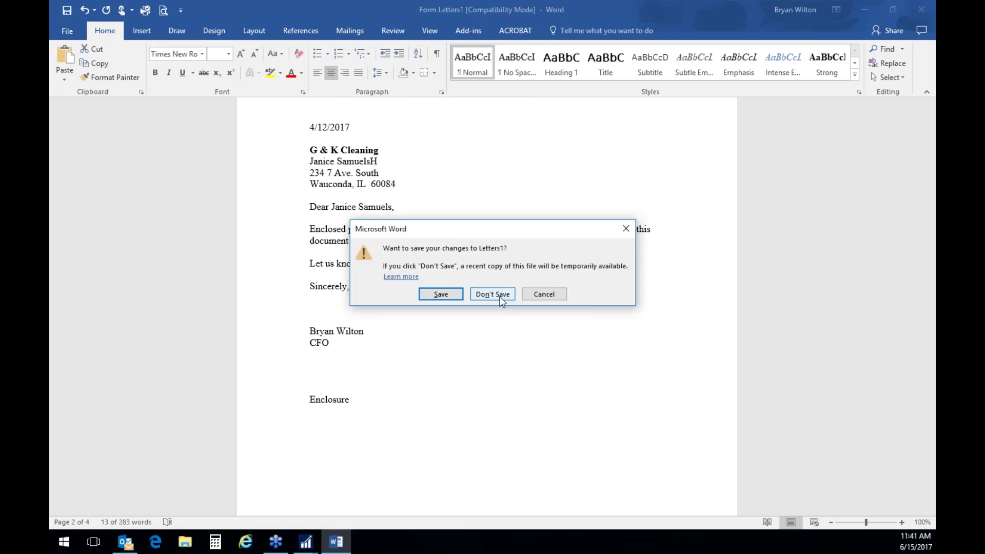
left_click(501, 299)
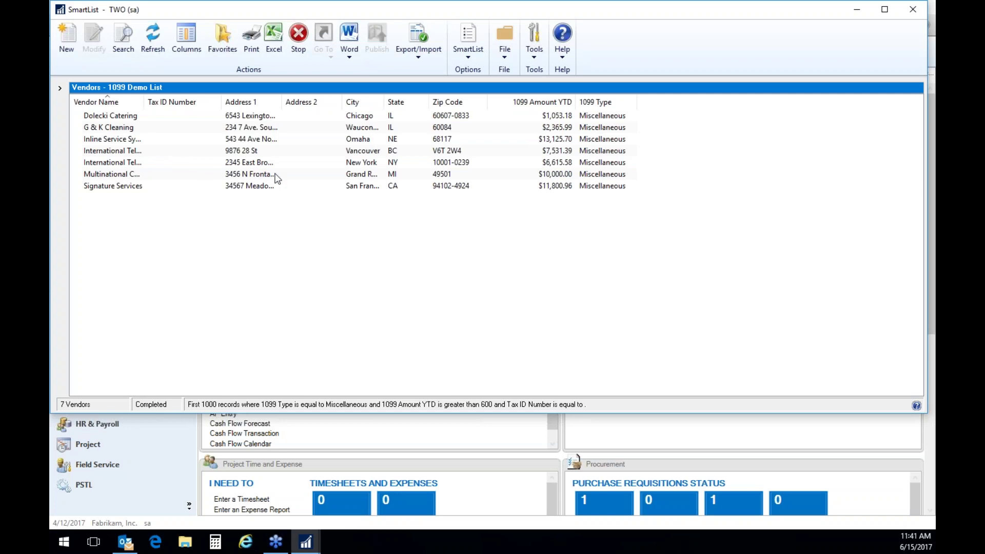
Show the SmartList folder tree again and open Current Financials Journal under Financial > Account Transactions.
left_click(60, 88)
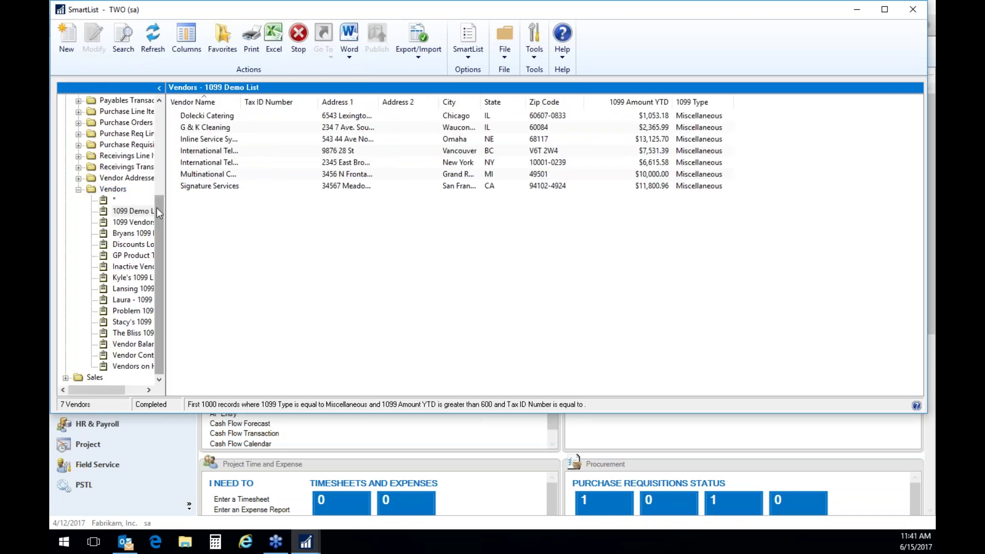
scroll(117, 190, "up", 3)
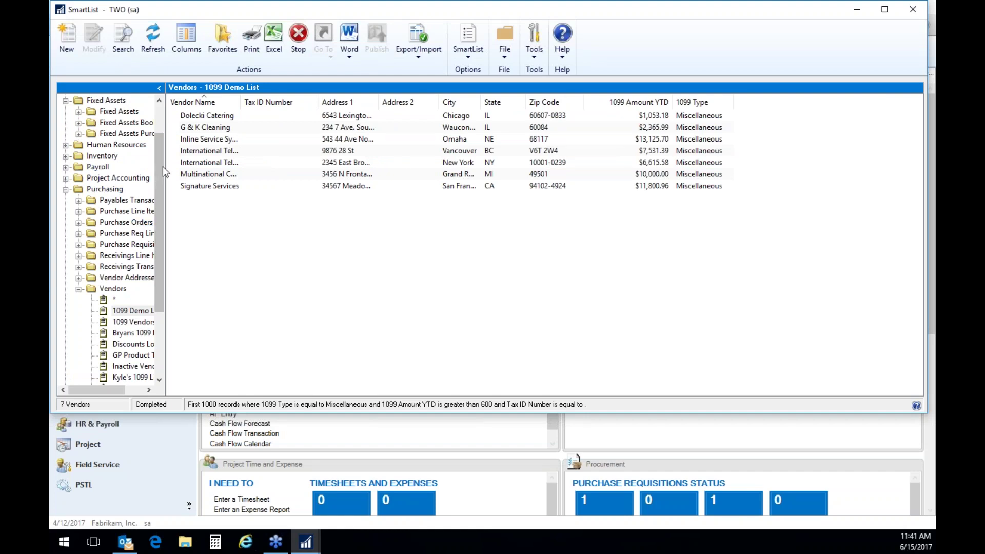
scroll(89, 146, "up", 2)
left_click(65, 133)
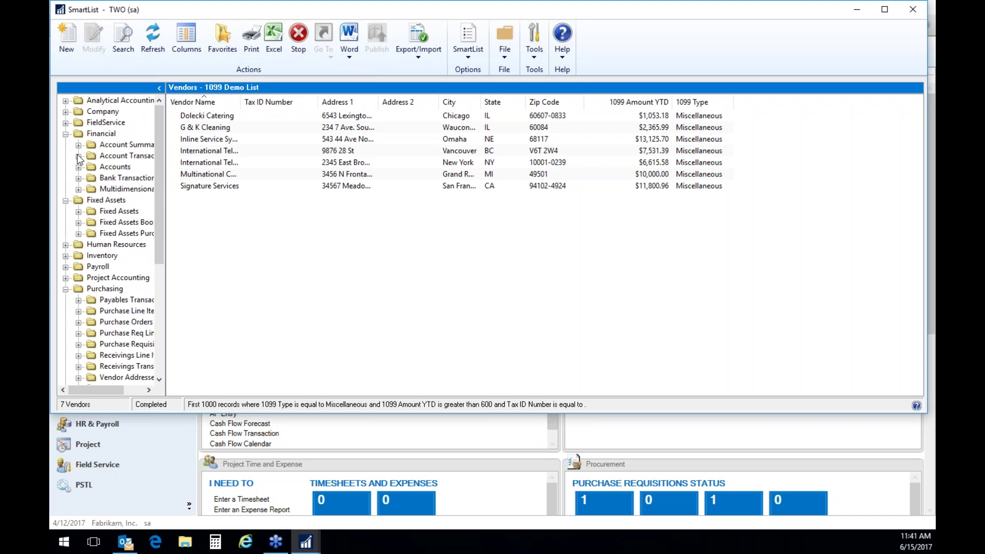
left_click(79, 156)
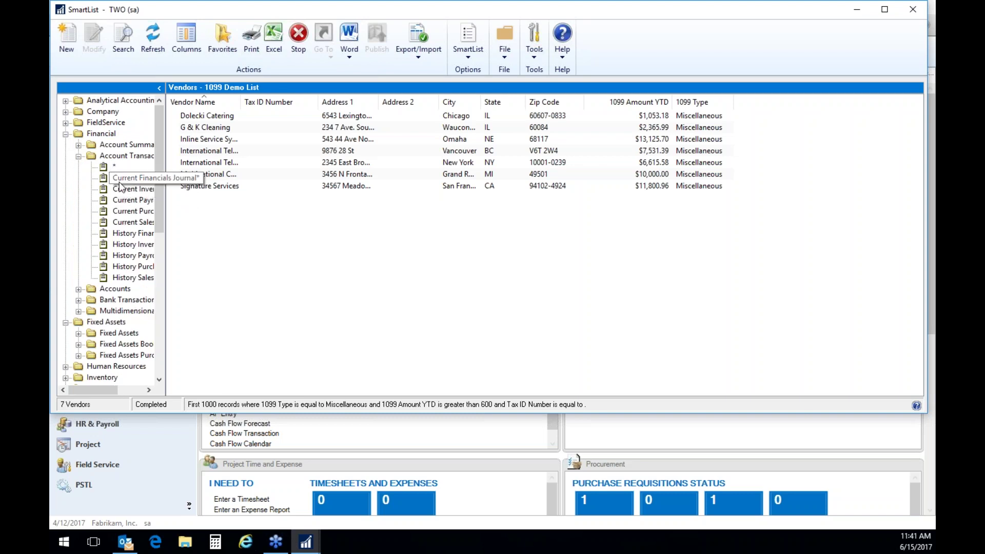
left_click(126, 178)
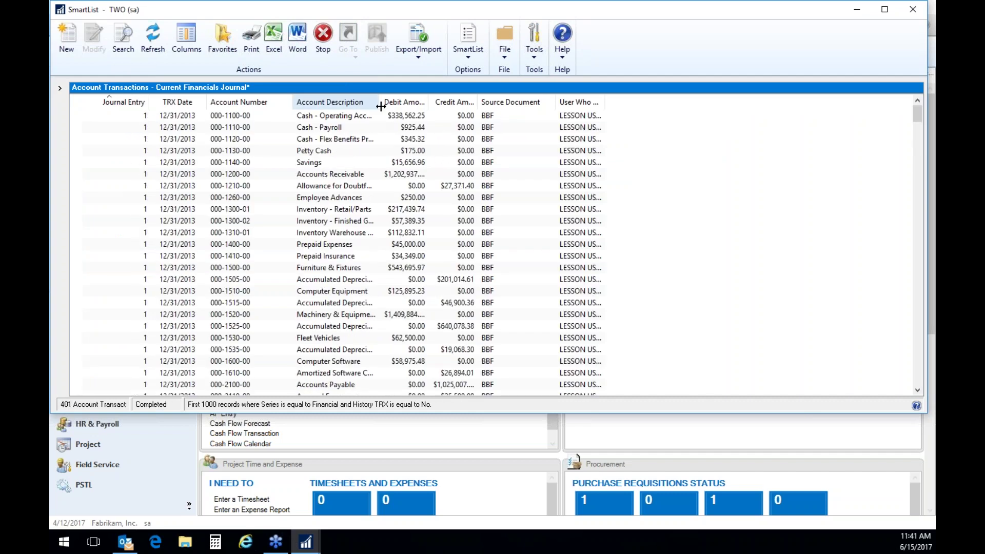
Widen the Account Description and Debit Amount columns and sort the journal by Debit Amount, largest first.
left_click_drag(380, 106, 536, 104)
scroll(538, 181, "down", 1)
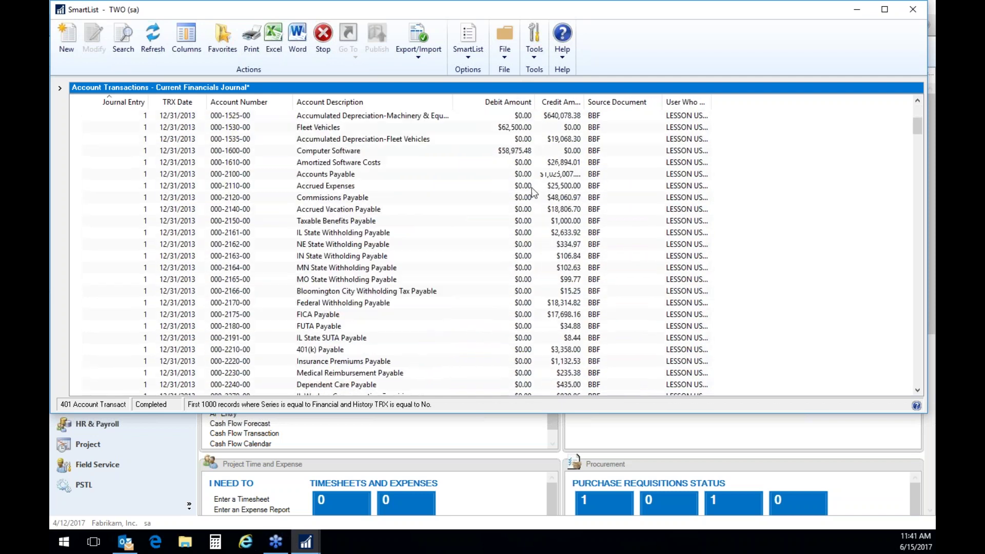
scroll(528, 164, "up", 1)
left_click(479, 106)
left_click(471, 106)
left_click(561, 103)
left_click(470, 104)
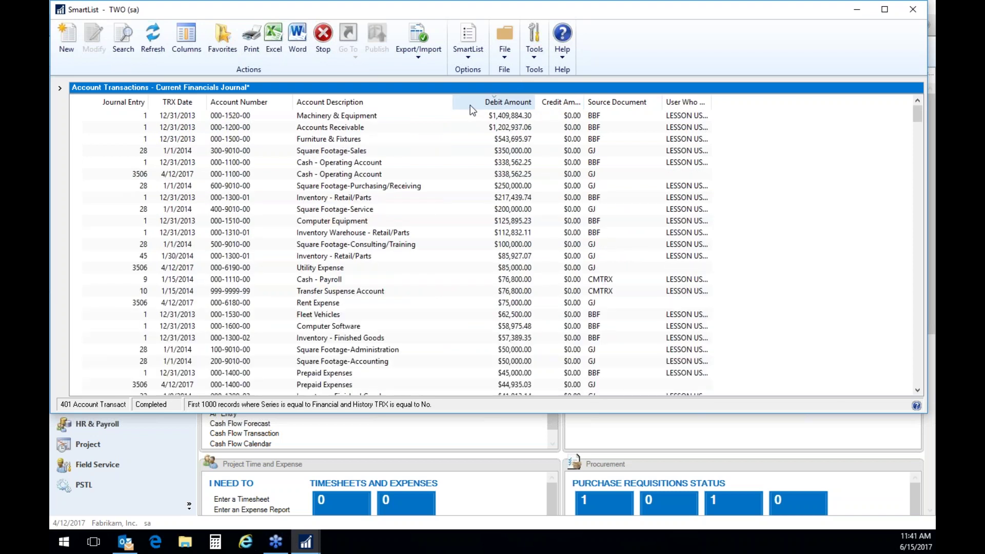
left_click(483, 102)
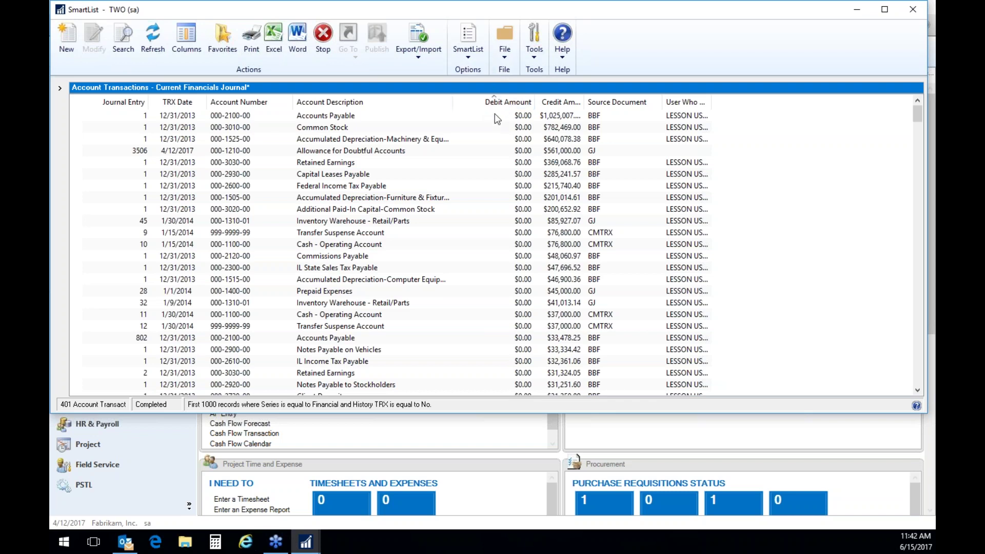
left_click(486, 107)
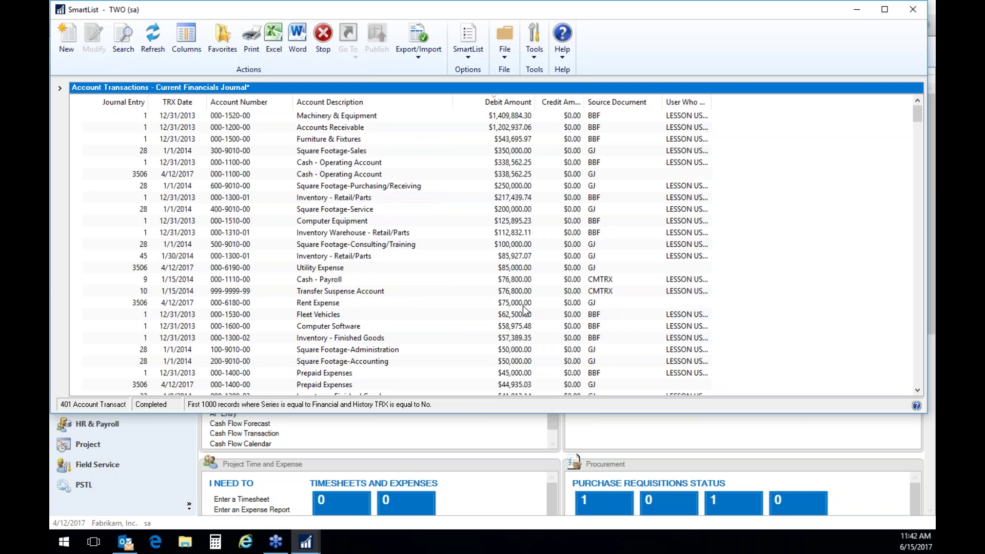
Widen the Credit Amount and Debit Amount columns and sort the journal by Credit Amount, ending in ascending order.
left_click(487, 104)
left_click(486, 105)
left_click(557, 105)
left_click(557, 105)
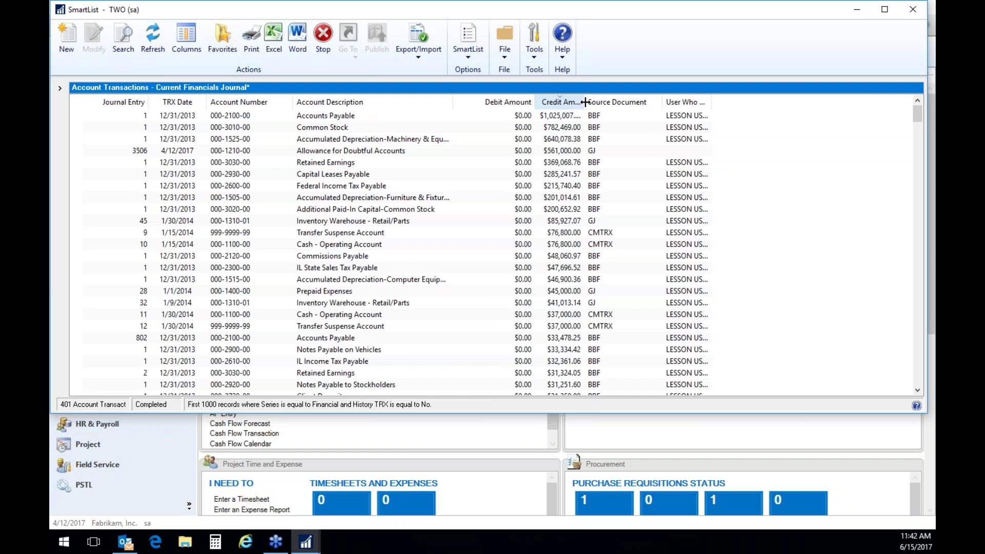
left_click_drag(584, 102, 629, 102)
left_click_drag(533, 103, 552, 102)
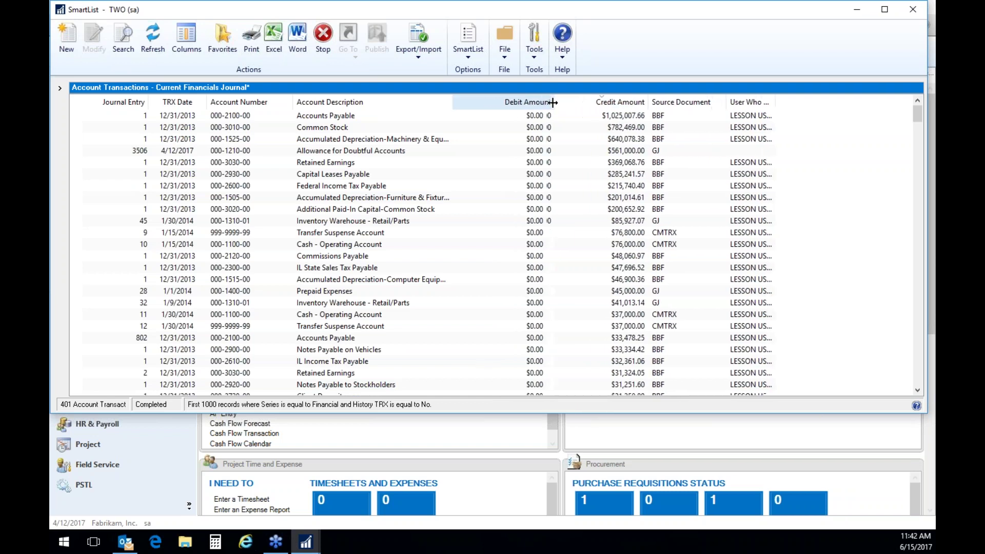
left_click(609, 105)
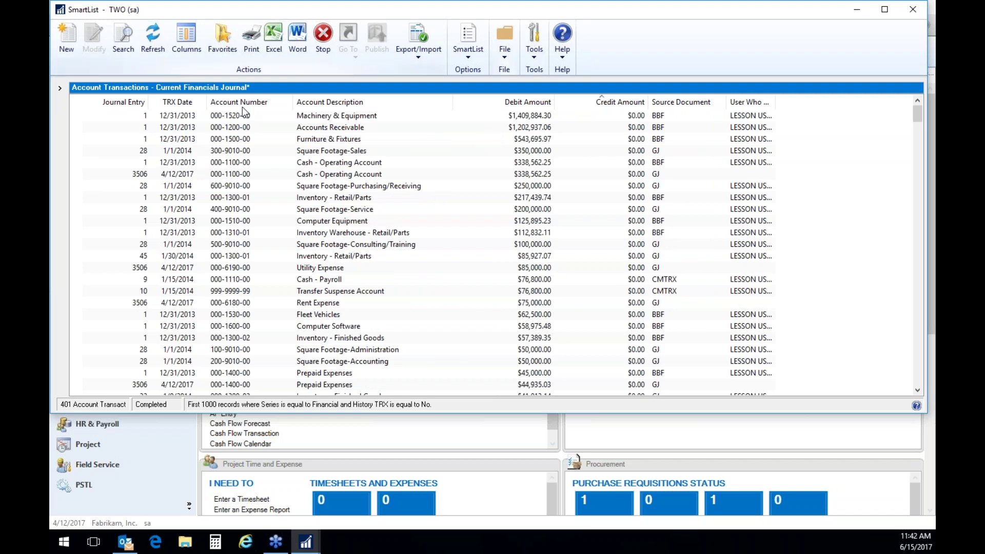
Add a third search definition to the Current Financials Journal where Account Number begins with 200, and run the search.
left_click(117, 40)
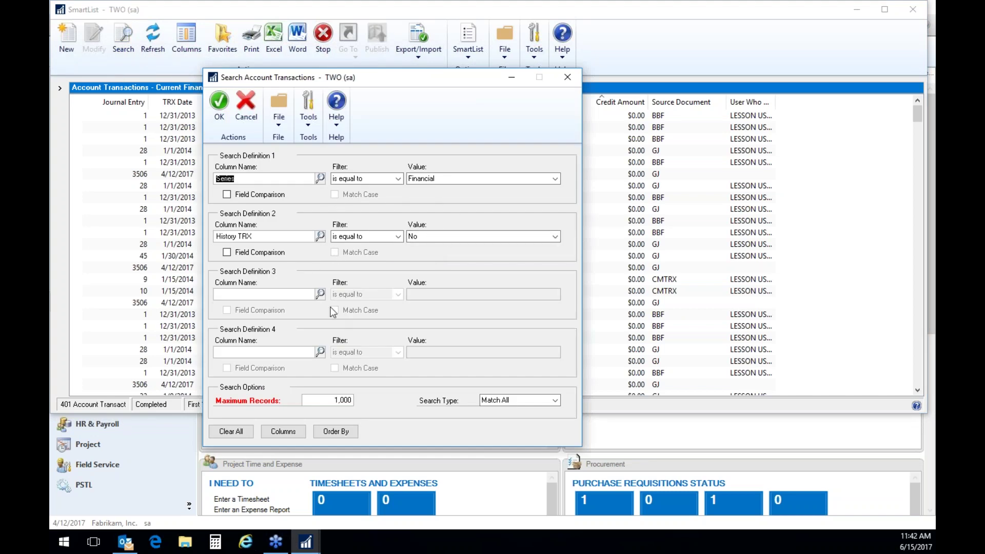
left_click(320, 295)
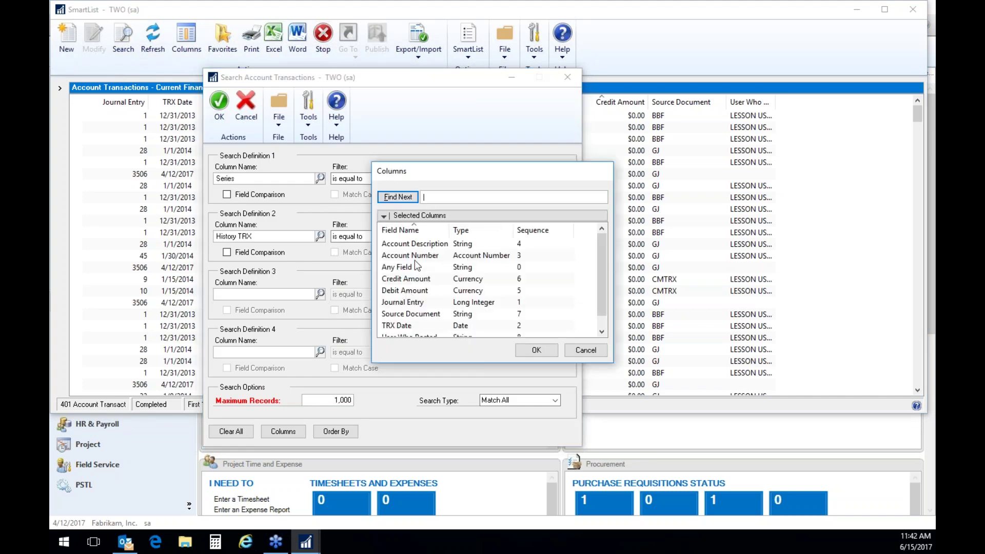
left_click(414, 257)
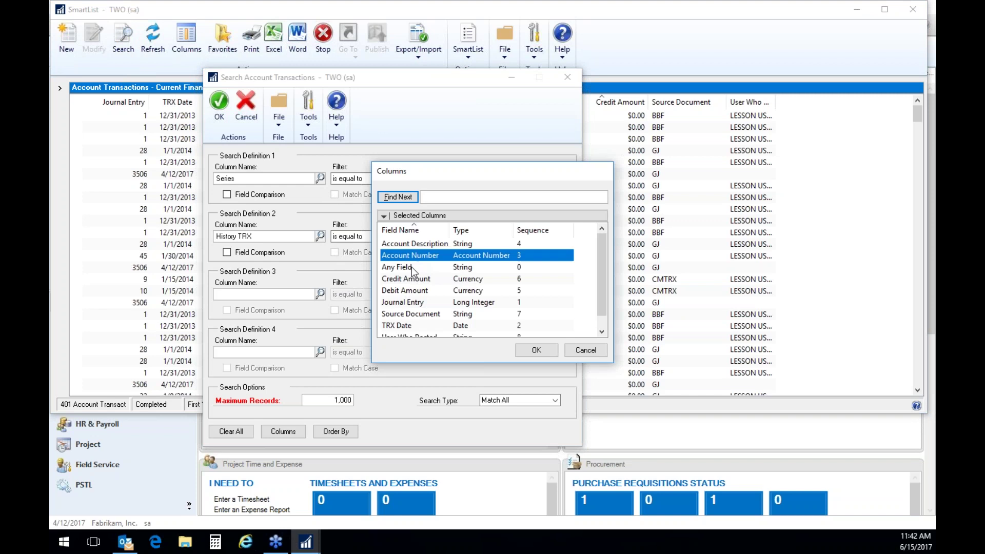
left_click(535, 350)
left_click_drag(399, 79, 666, 41)
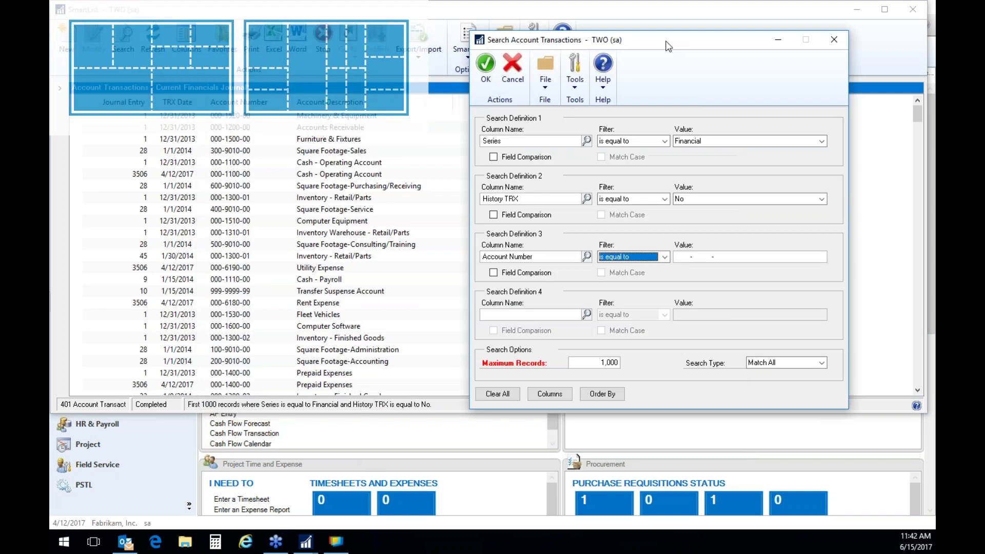
left_click(682, 255)
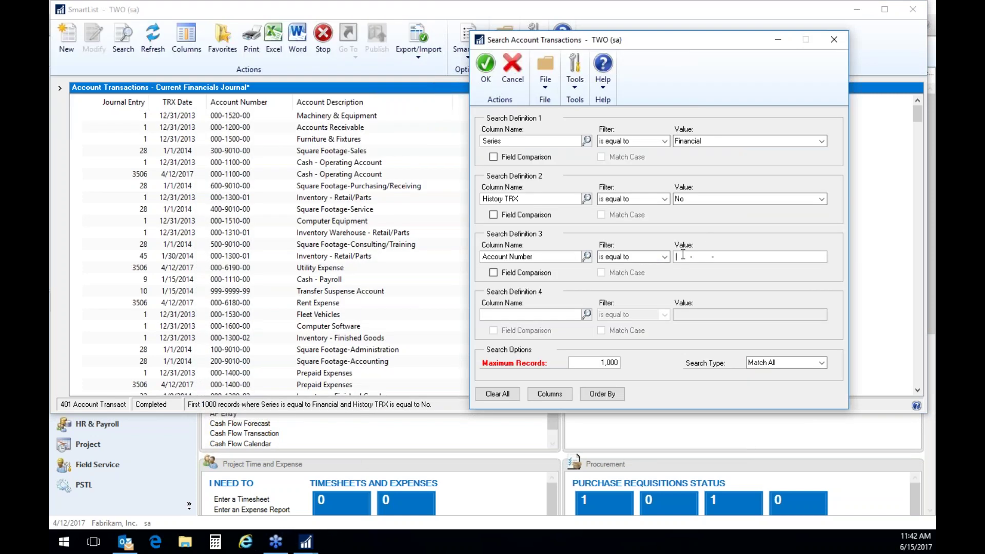
left_click(665, 257)
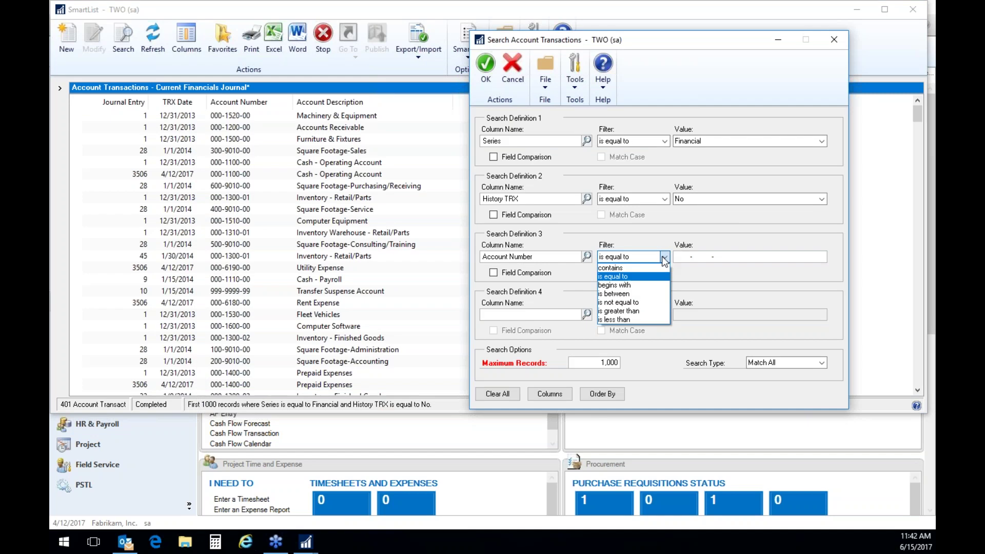
left_click(644, 286)
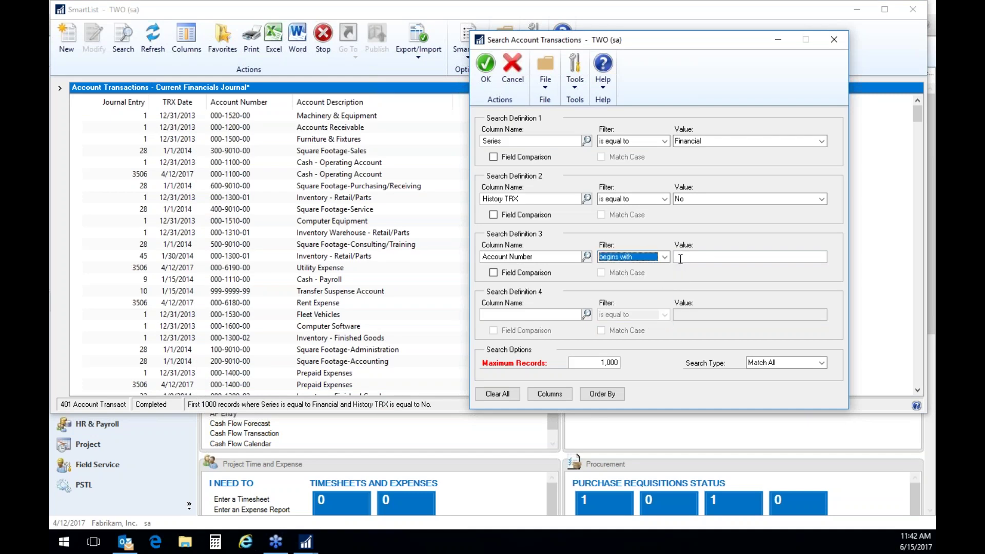
left_click(680, 259)
left_click(486, 64)
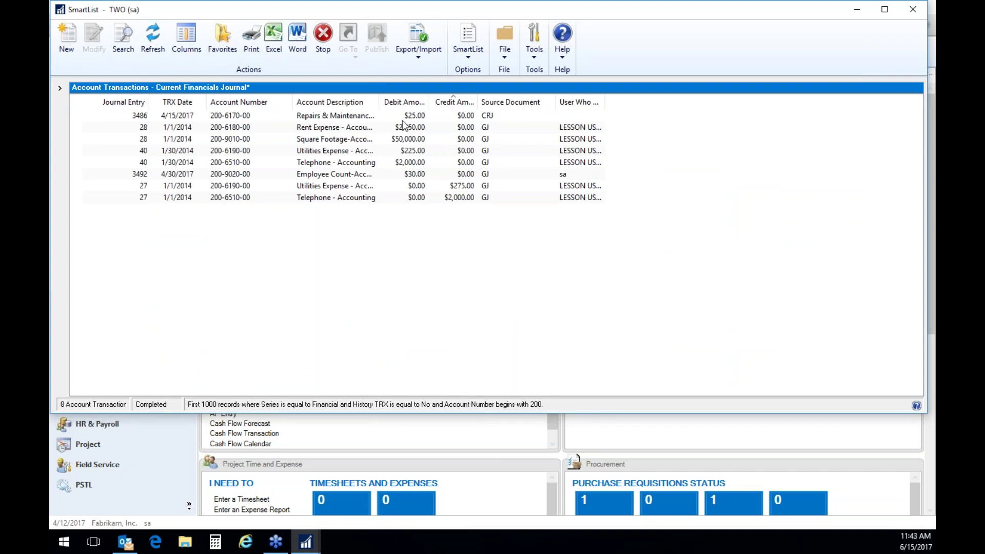
Widen the Account Description column and save the list as a System-visible favorite with reminder, named with a first name plus "- Dept 200 Accts".
left_click_drag(379, 102, 414, 102)
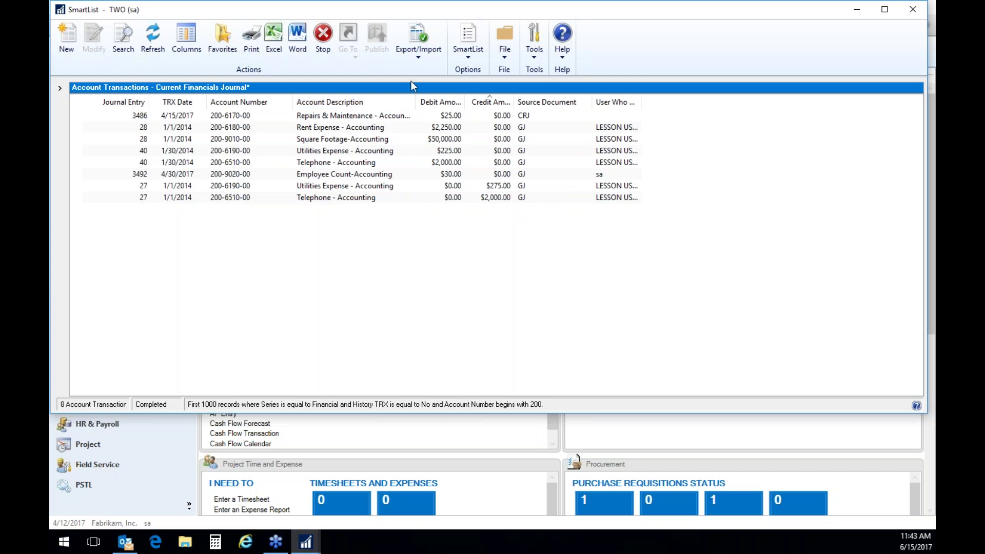
left_click(222, 51)
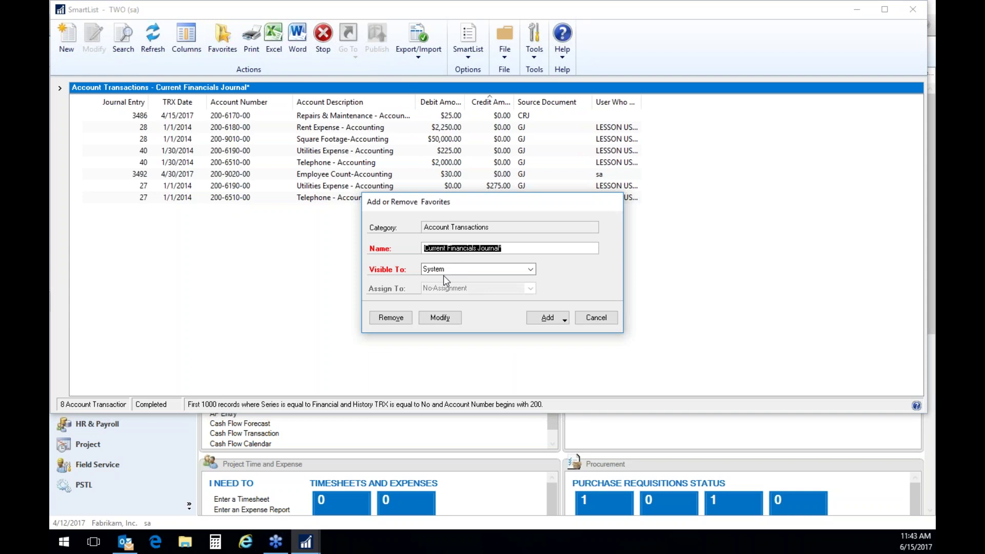
type("Bryan -")
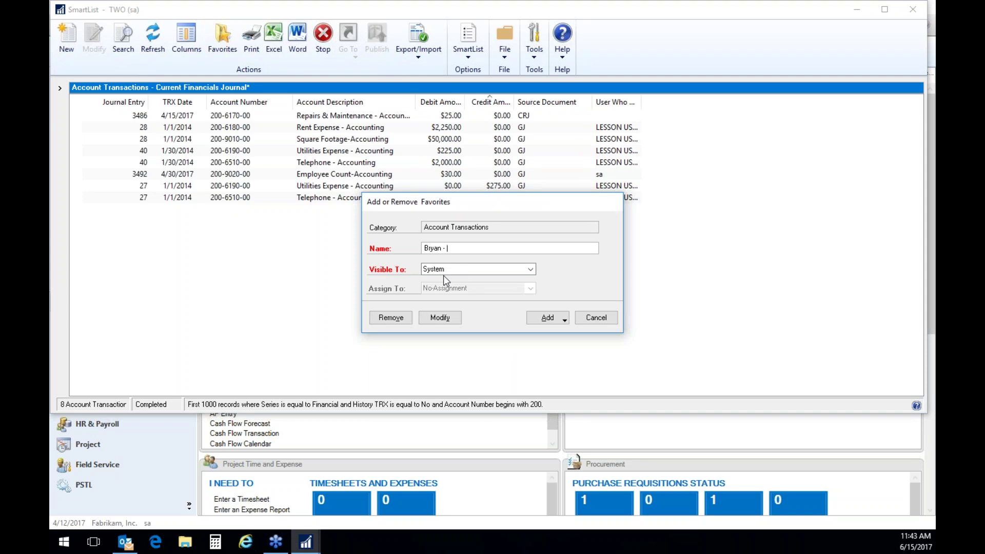
type(" Dept 200 Accts")
left_click(564, 319)
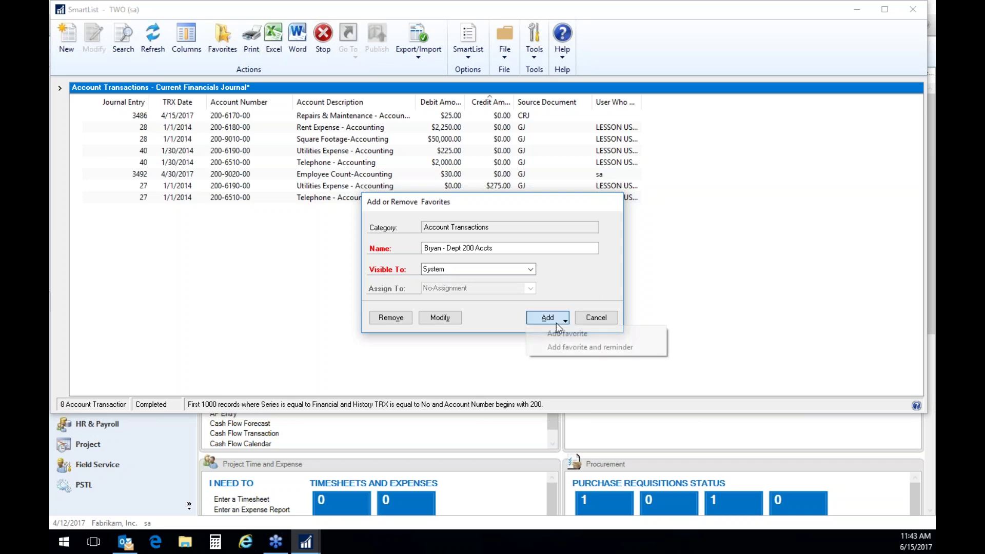
left_click(614, 348)
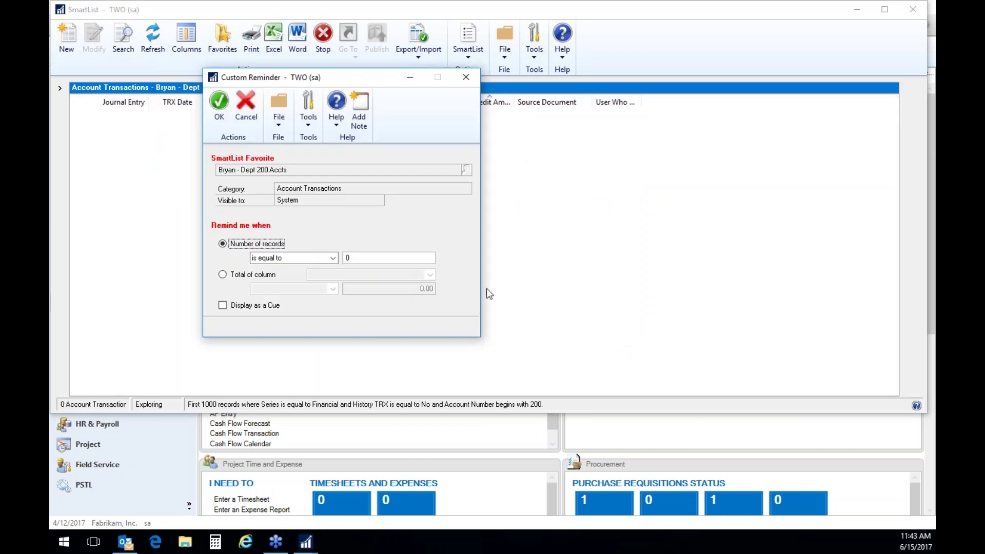
Set the custom reminder to trigger when the number of records is greater than 0, save it and close SmartList.
left_click(337, 256)
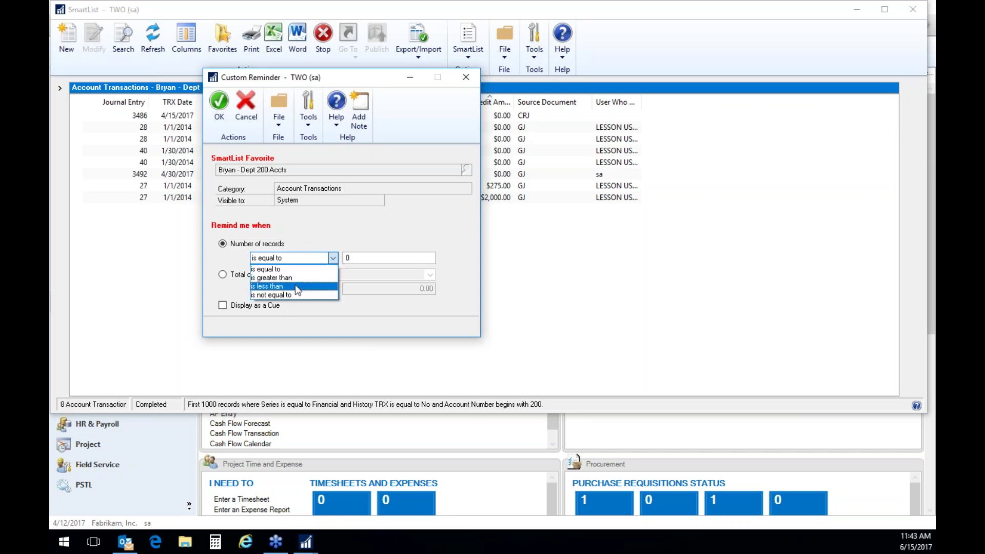
left_click(290, 269)
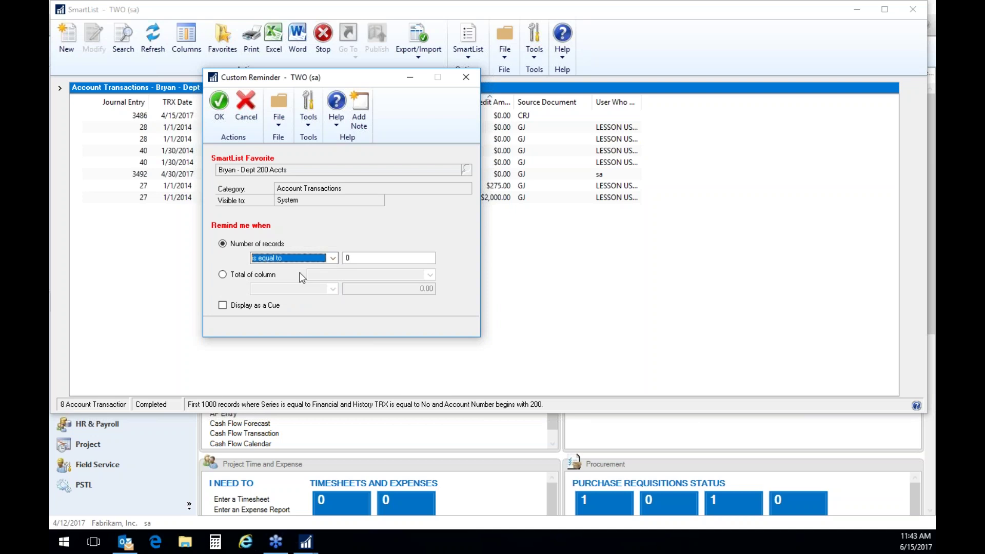
left_click(333, 258)
left_click(324, 280)
left_click(220, 105)
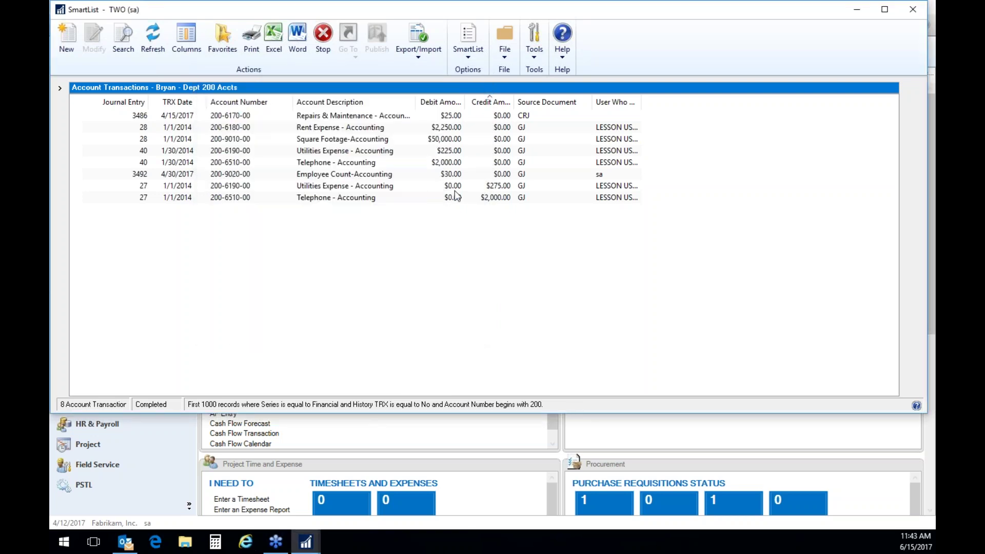
left_click(913, 9)
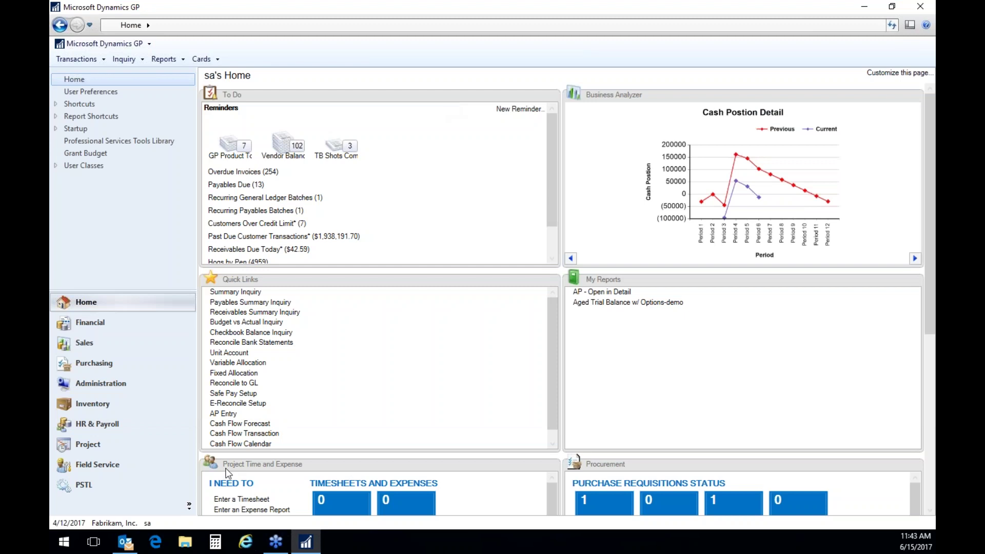
Open the Dept 200 Accts reminder from the To Do list on the home page and review its search definitions.
left_click(103, 324)
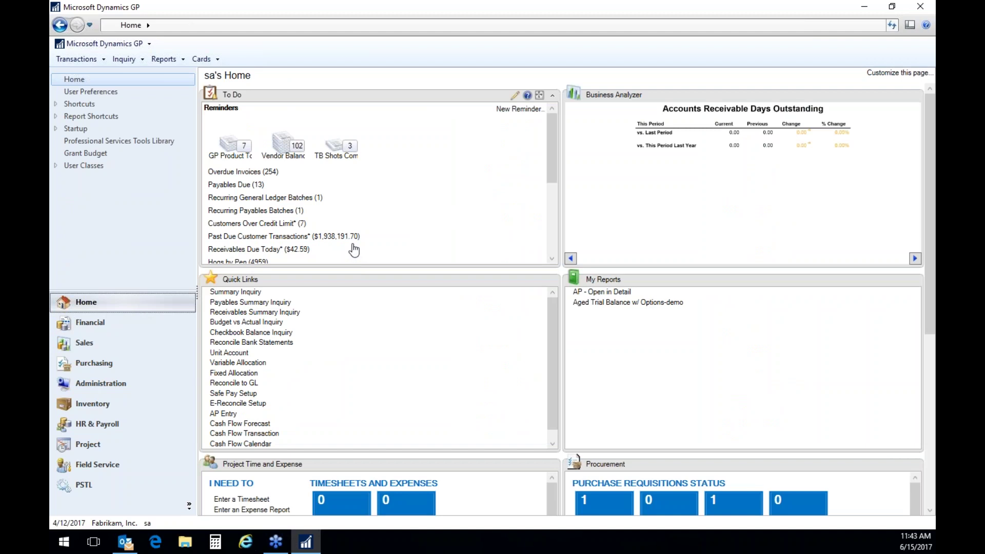
left_click_drag(557, 136, 556, 168)
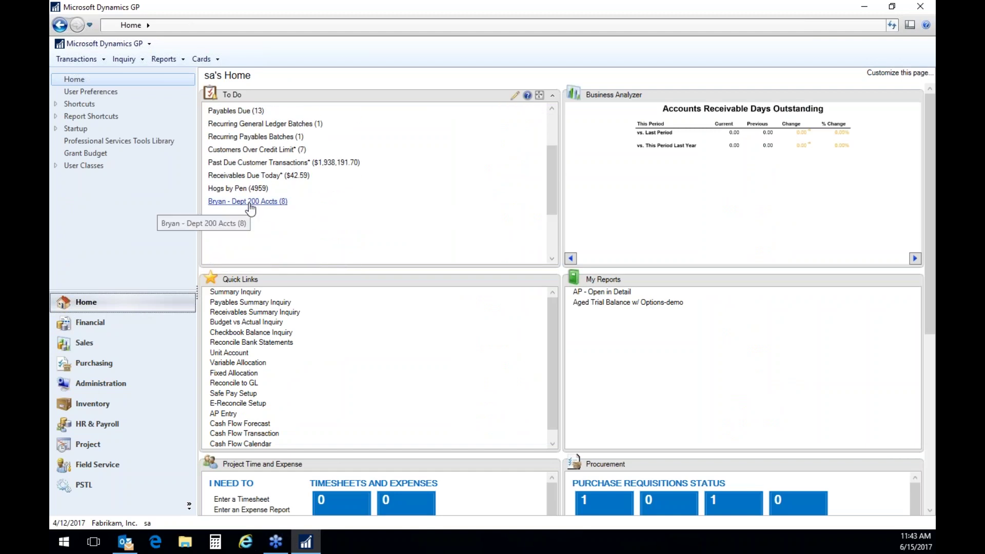
left_click(280, 203)
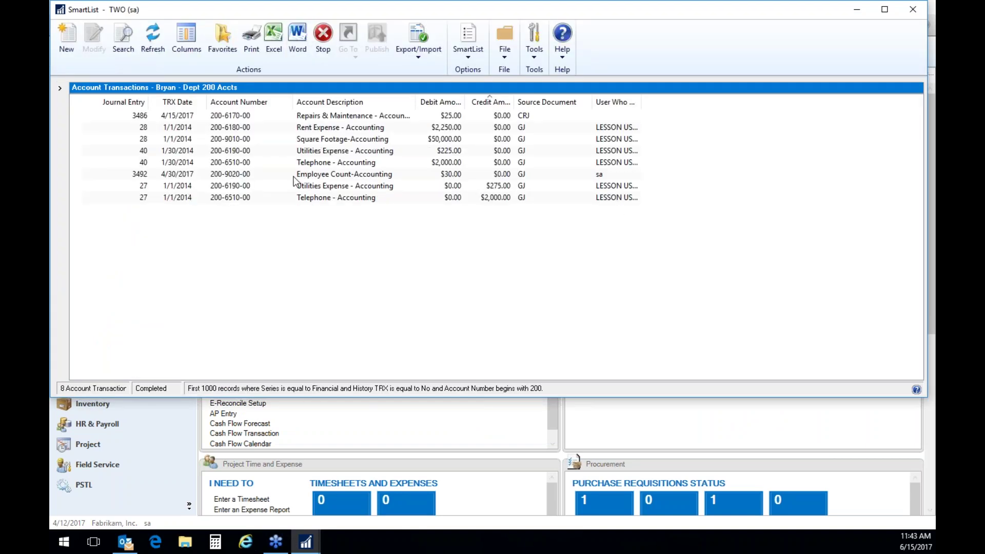
left_click(125, 37)
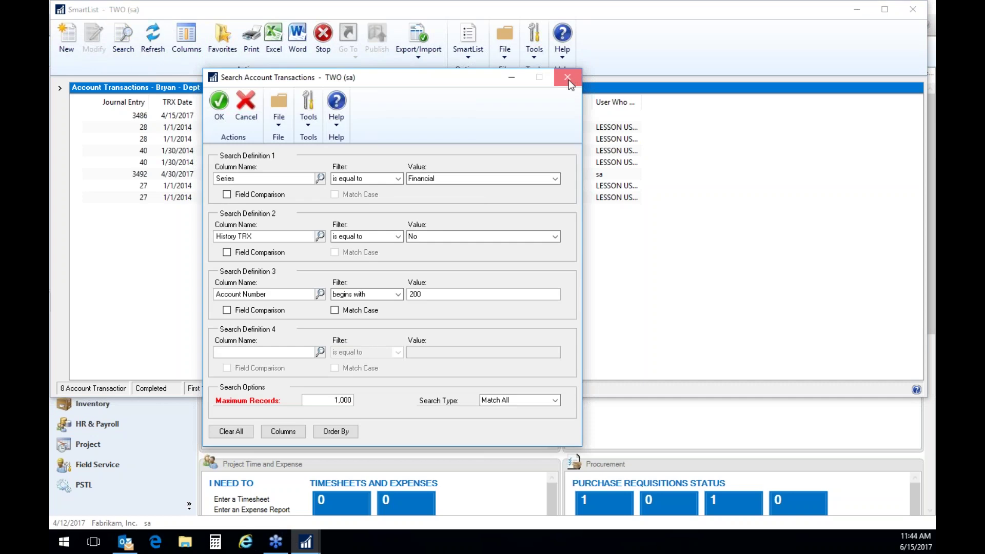
left_click(568, 77)
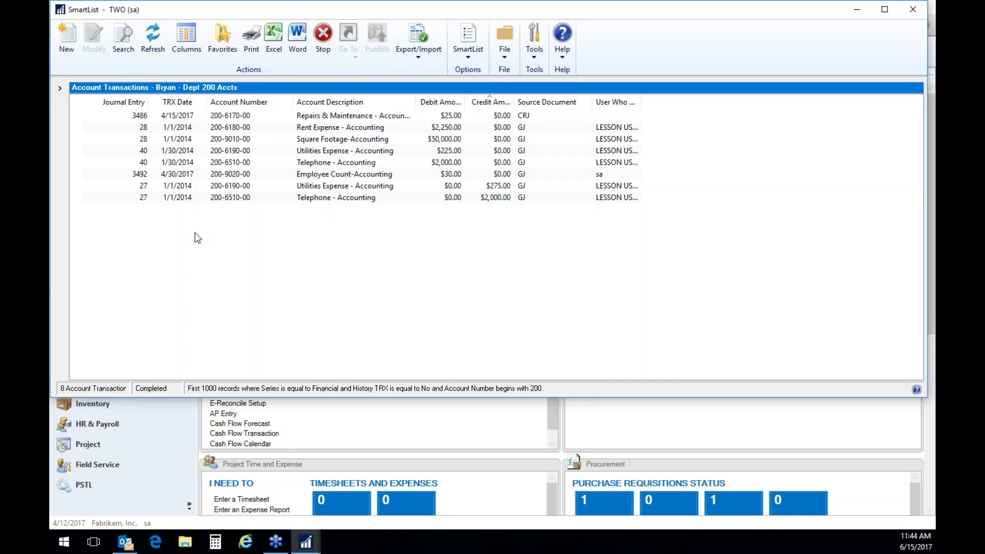
Add the Created Date field to the displayed columns of the Dept 200 Accts list.
left_click(186, 39)
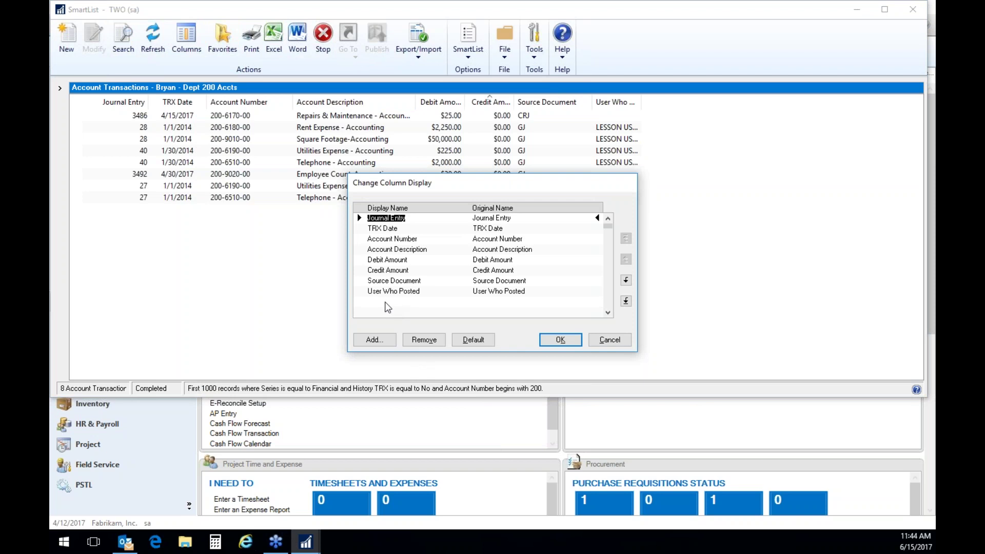
left_click(375, 339)
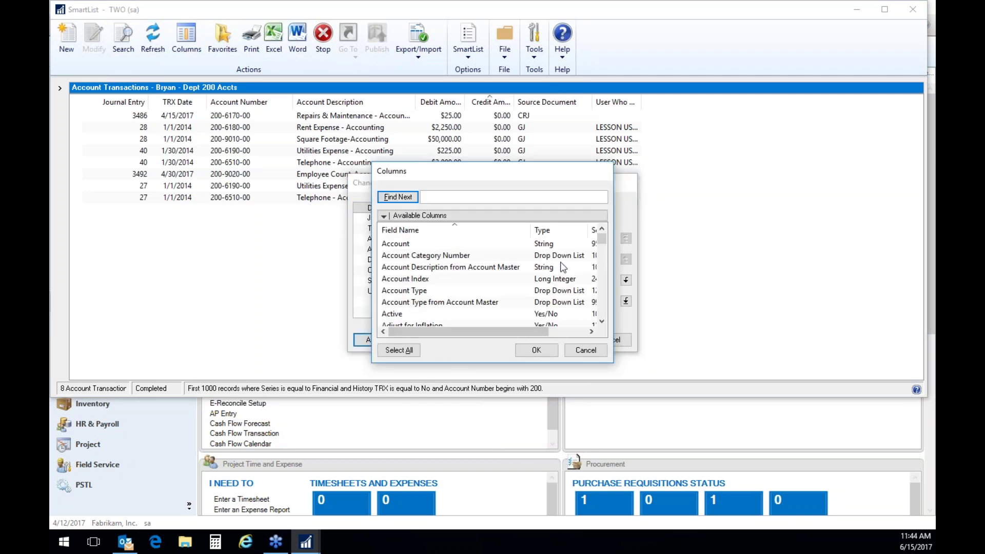
left_click_drag(602, 240, 608, 319)
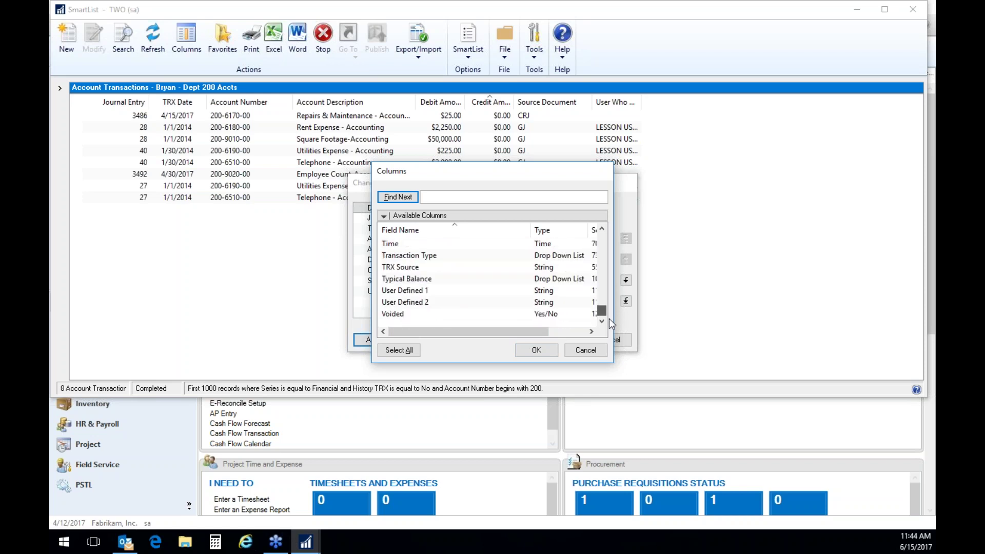
left_click(396, 314)
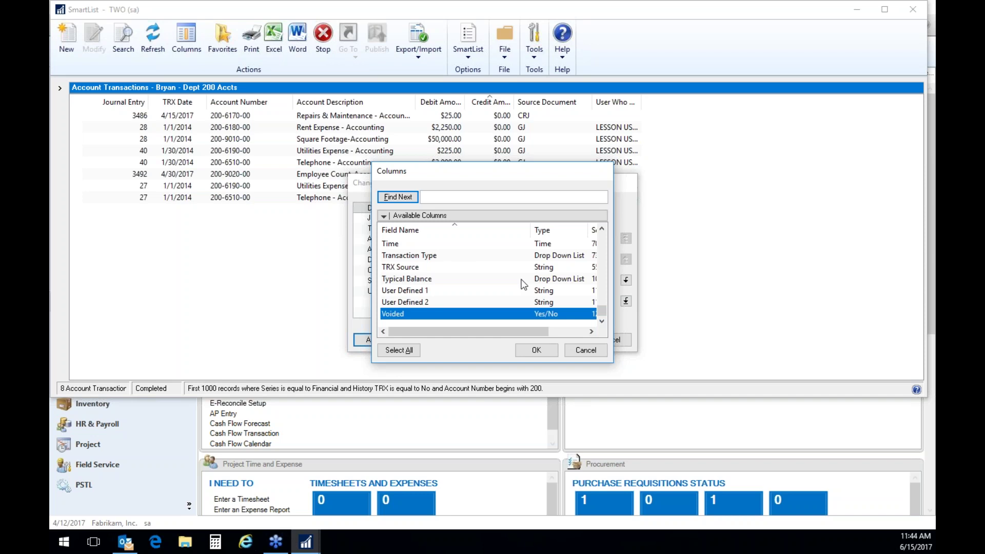
left_click_drag(602, 313, 603, 252)
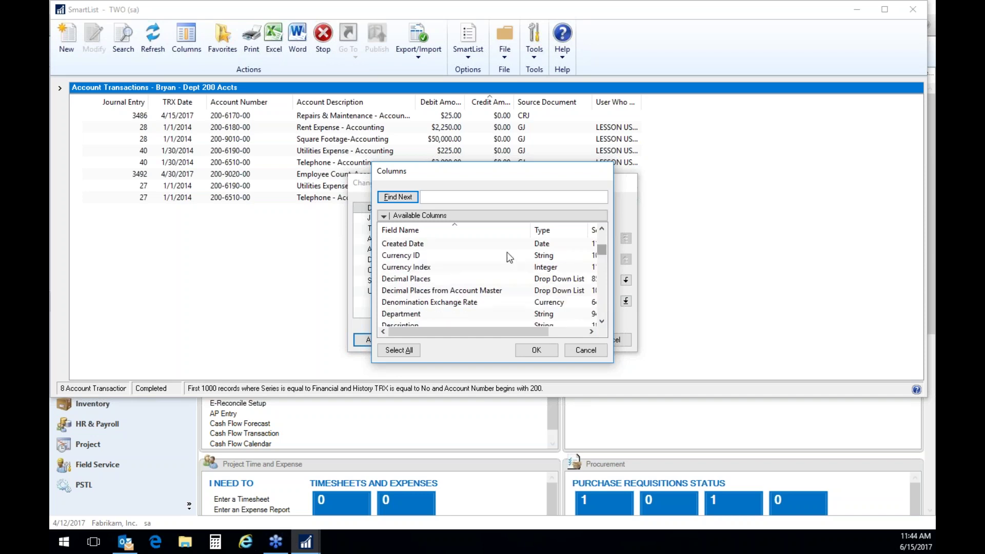
left_click(417, 245)
left_click(535, 349)
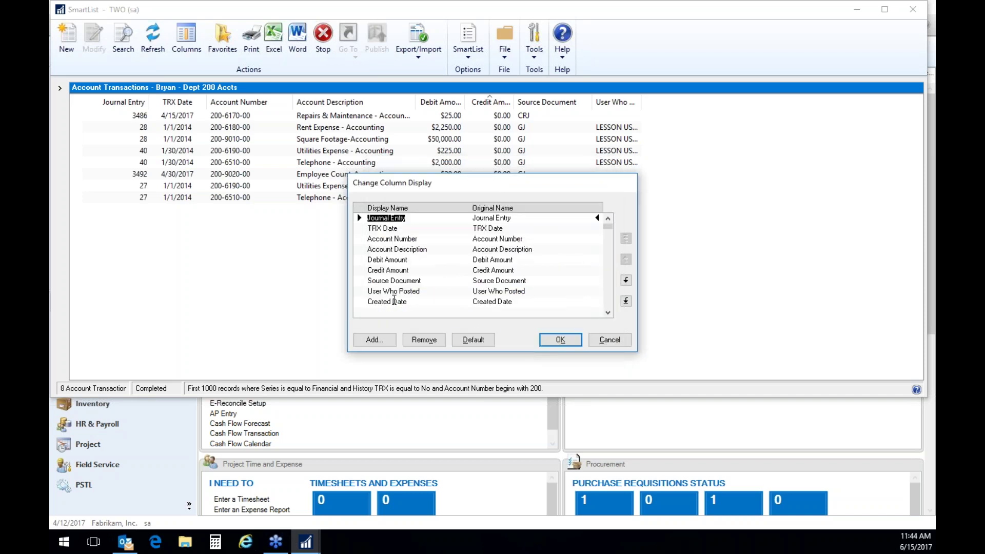
Move Created Date up between Account Description and Debit Amount, apply the column display, and close SmartList.
left_click(394, 302)
left_click(626, 260)
left_click(625, 261)
left_click(625, 260)
left_click(625, 260)
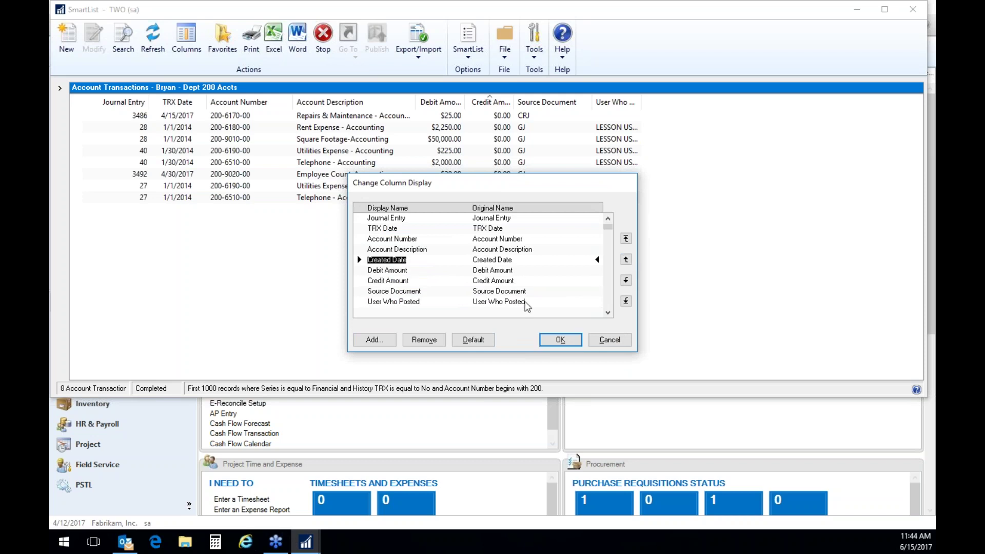
left_click(562, 339)
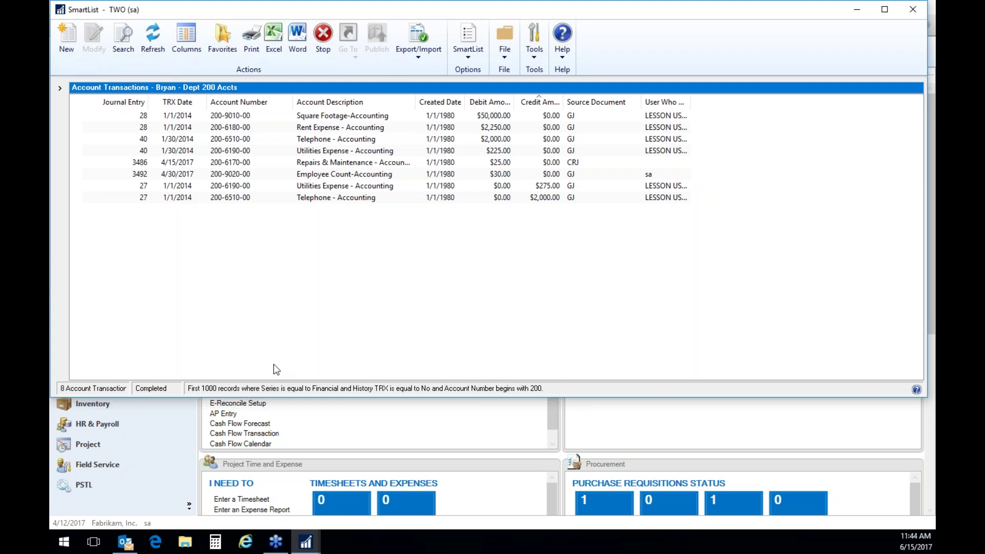
left_click(913, 11)
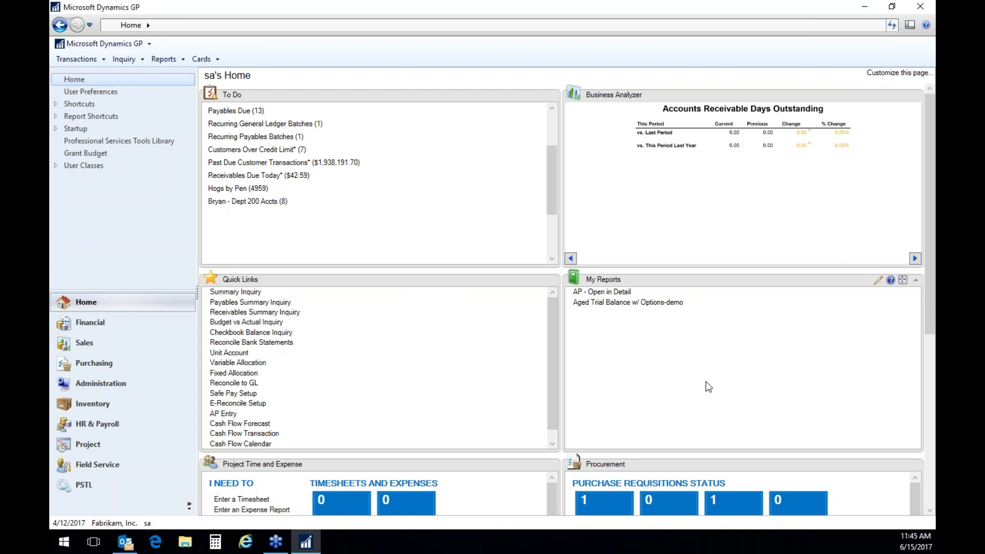
Open the Purchasing area page and customize it to also show the Setup, Utilities and Routines sections.
left_click(138, 365)
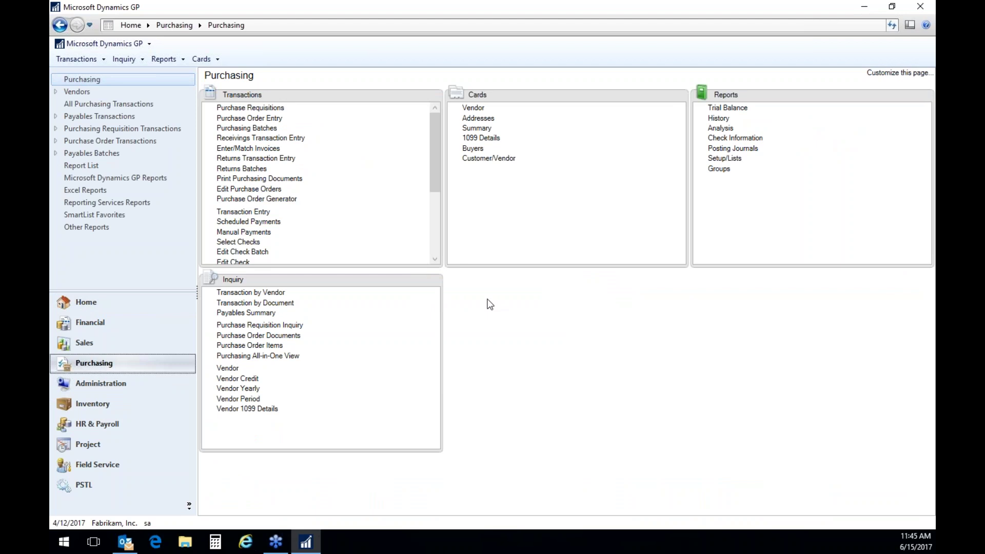
left_click(872, 73)
left_click(403, 253)
left_click(403, 264)
left_click(404, 276)
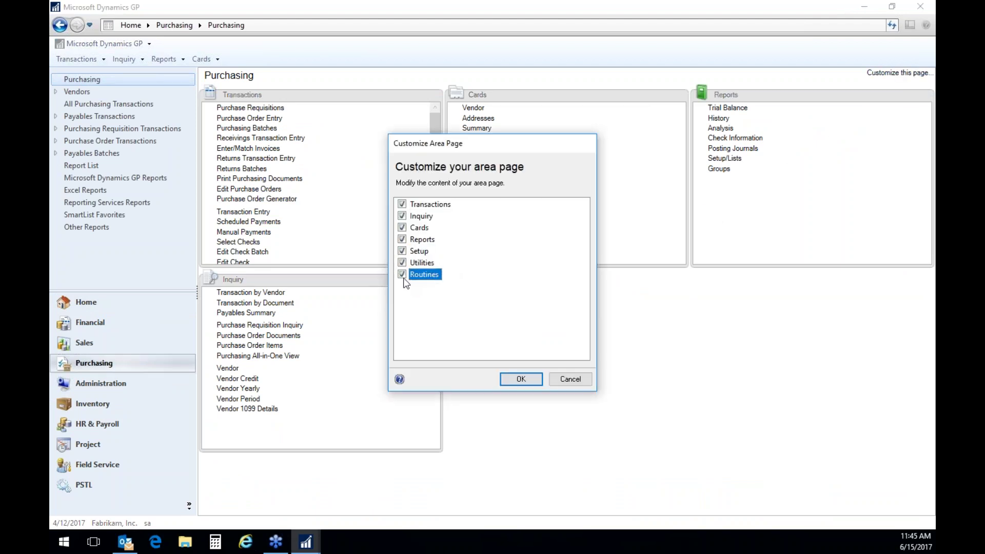
left_click(519, 378)
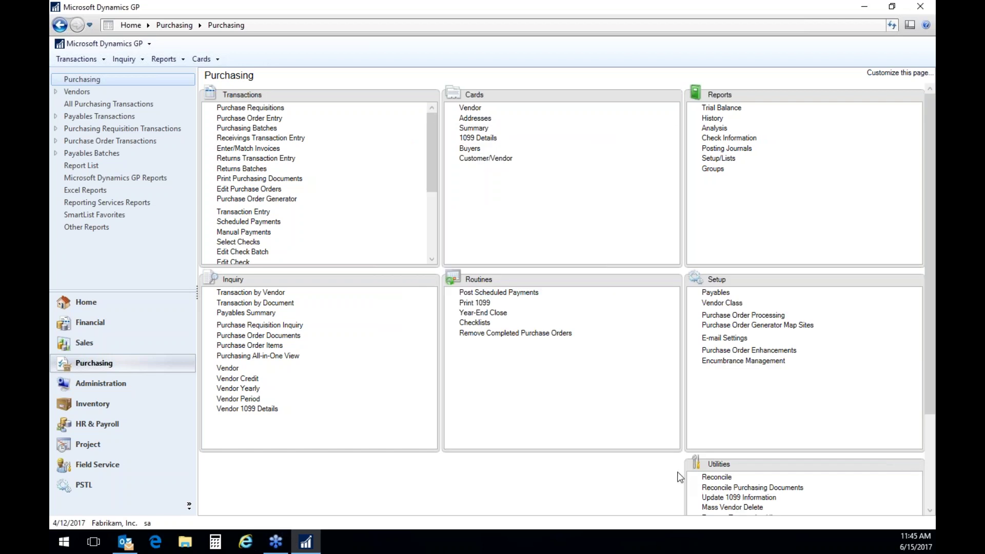
Rearrange the Purchasing page so Inquiry sits between Transactions and Reports, and Cards sits below Transactions.
left_click_drag(333, 285, 589, 100)
left_click_drag(576, 280, 334, 288)
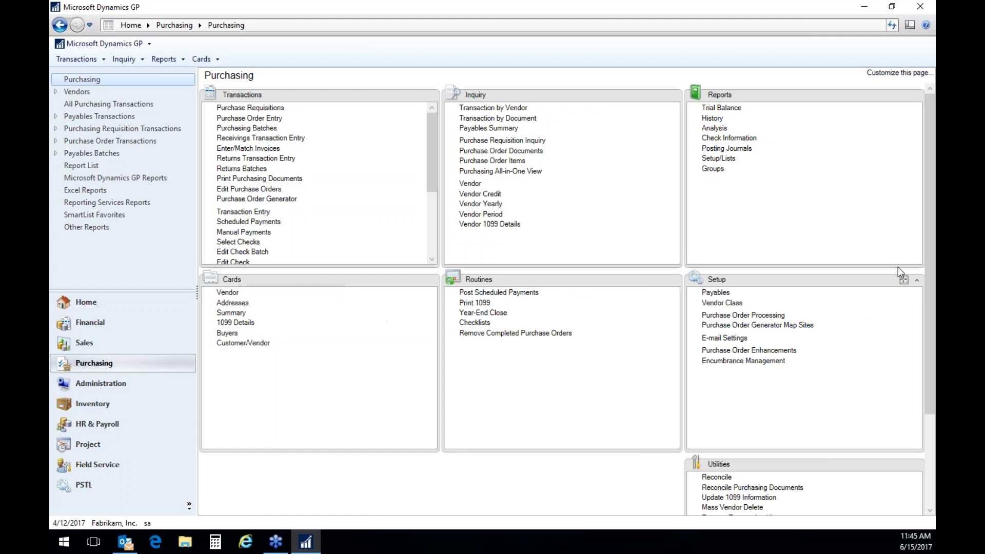
Remove the Setup, Utilities and Routines sections from the Purchasing page, and expand the Transactions section before restoring its normal size.
left_click(896, 73)
left_click(401, 274)
left_click(402, 263)
left_click(402, 250)
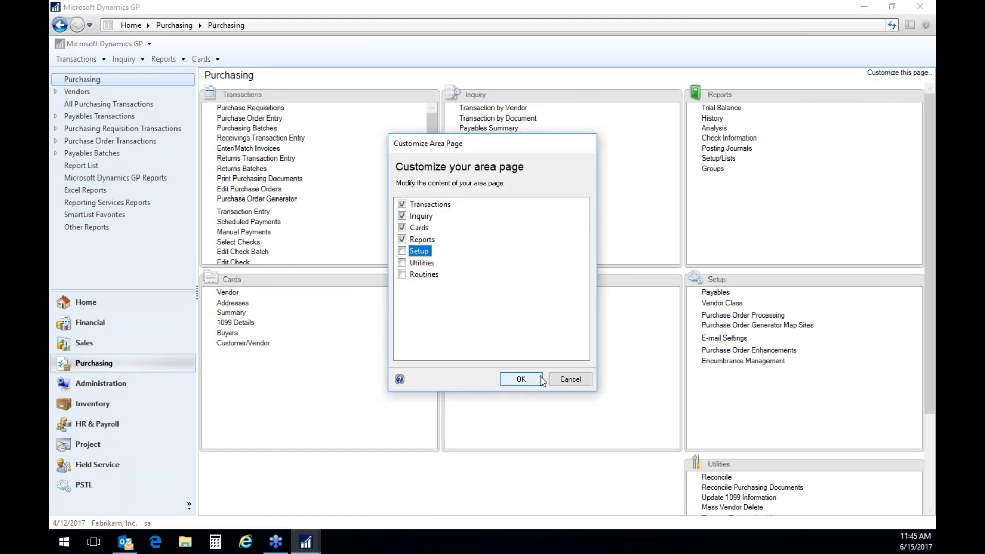
left_click(521, 378)
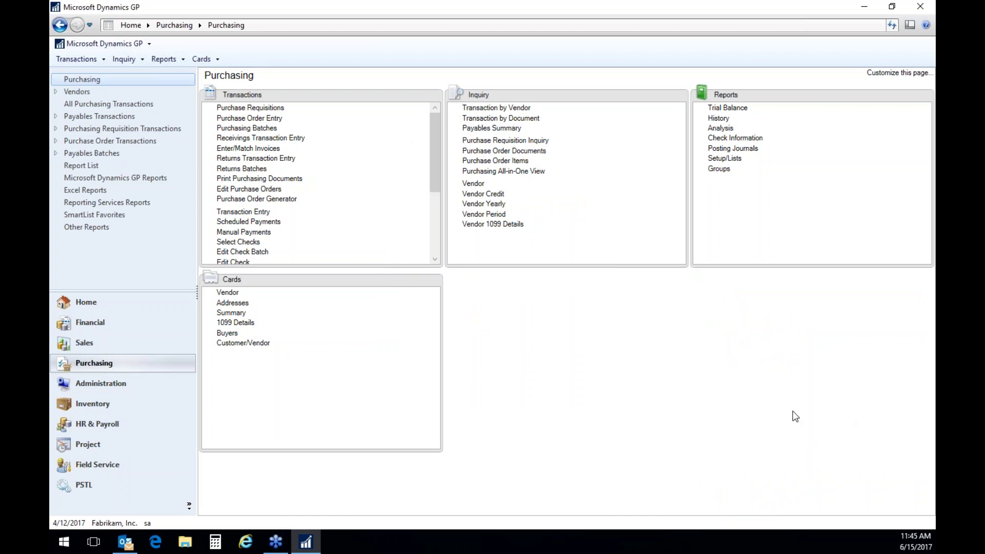
left_click(422, 95)
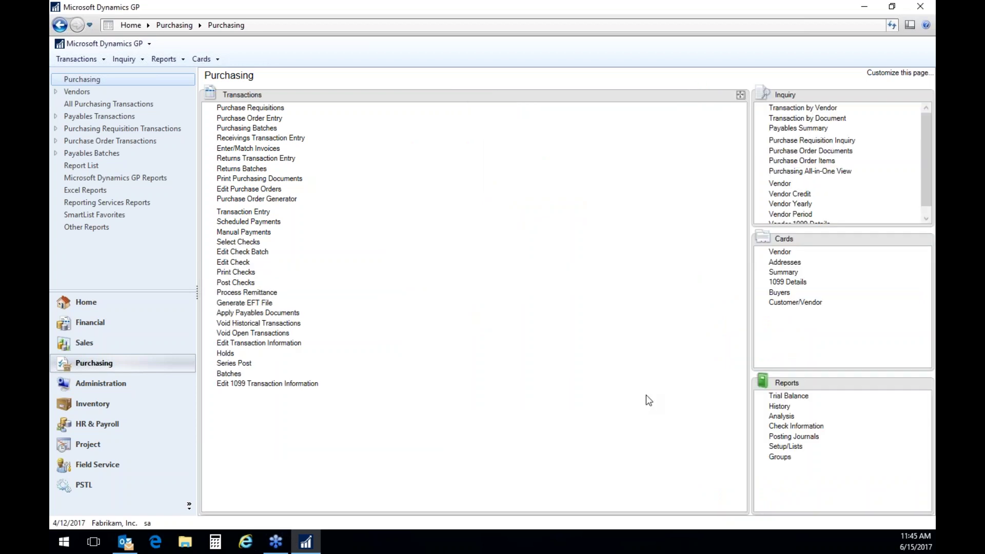
left_click(740, 96)
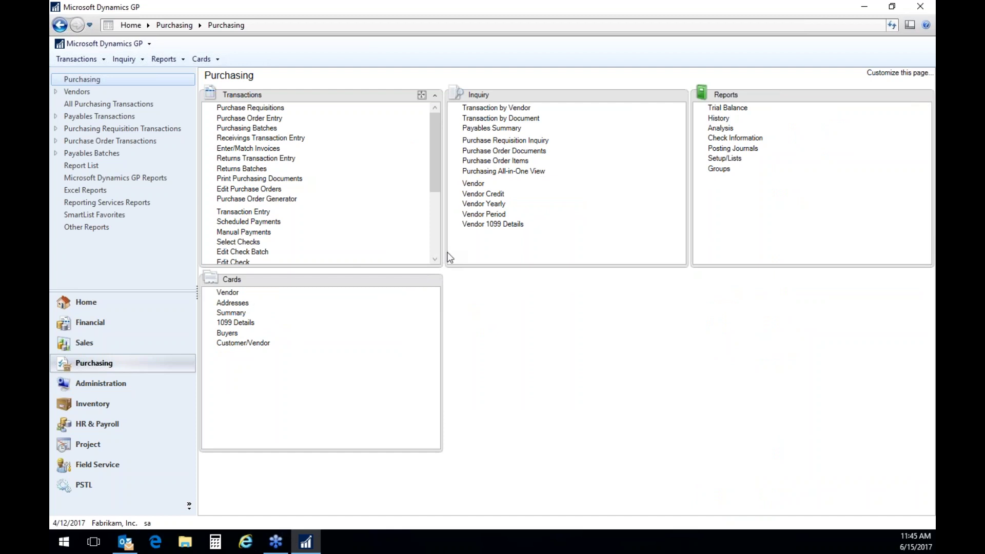
Open the Purchasing All-in-One View and load the vendor Advanced Office Systems.
left_click(528, 172)
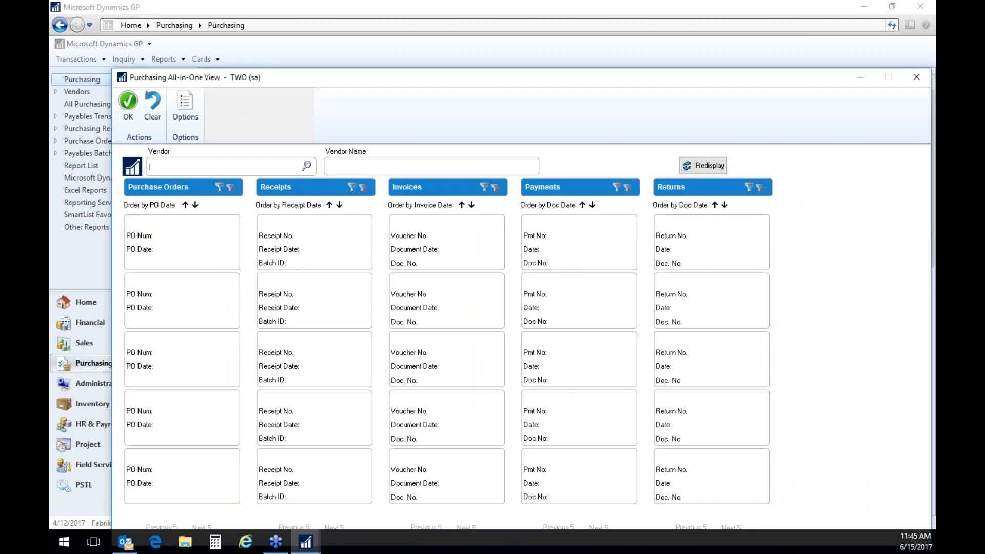
left_click_drag(498, 74, 500, 32)
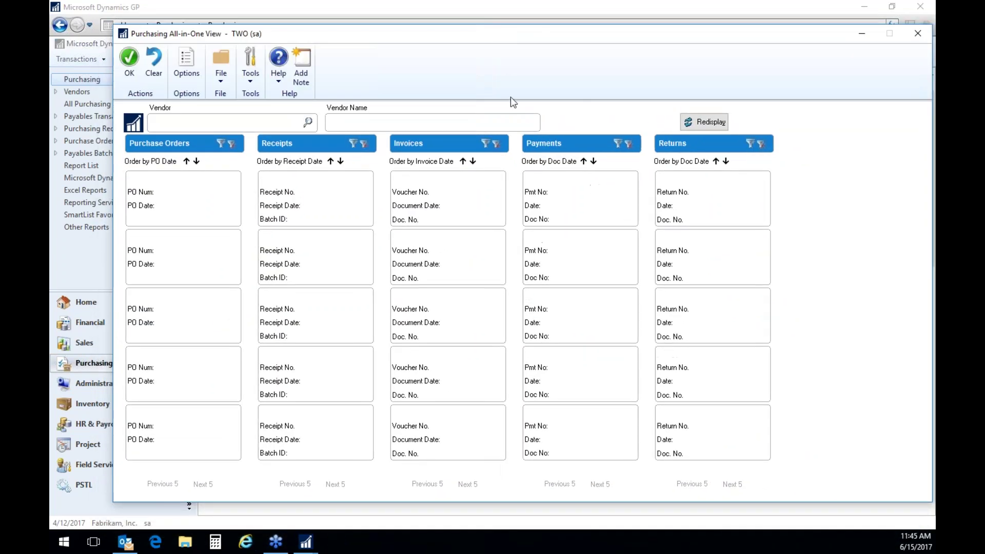
left_click(308, 123)
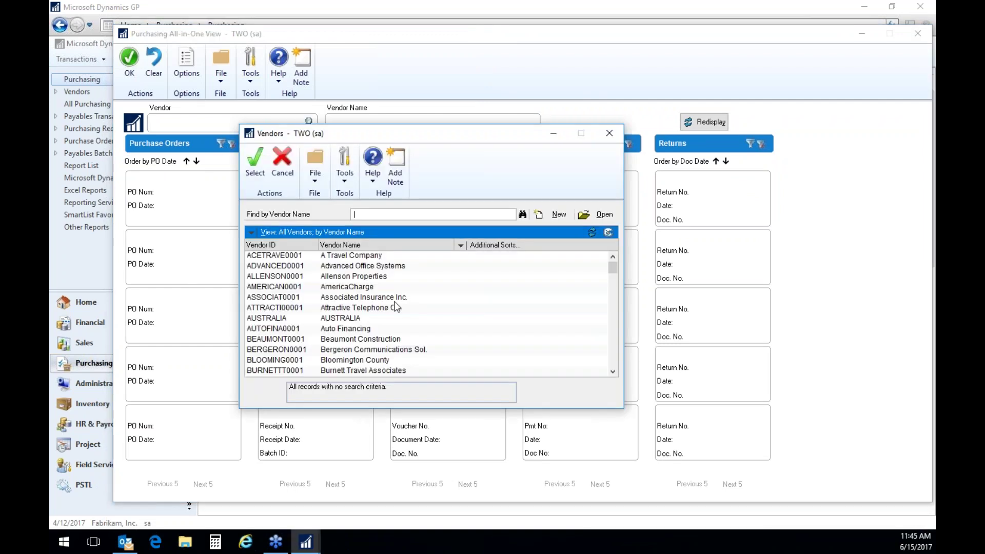
double_click(264, 267)
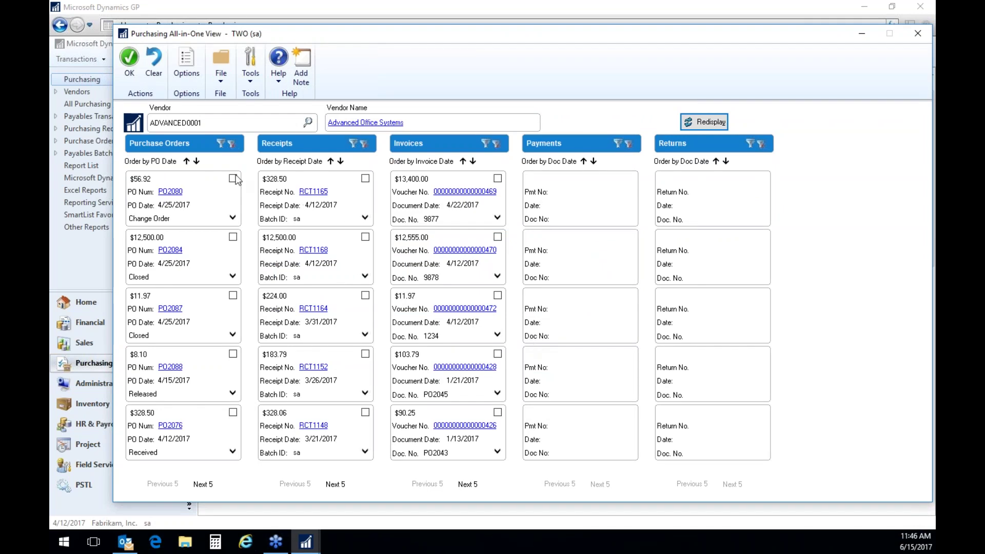
Include History in the Invoices filter and Shipment/Invoices in the Receipts filter.
left_click(484, 144)
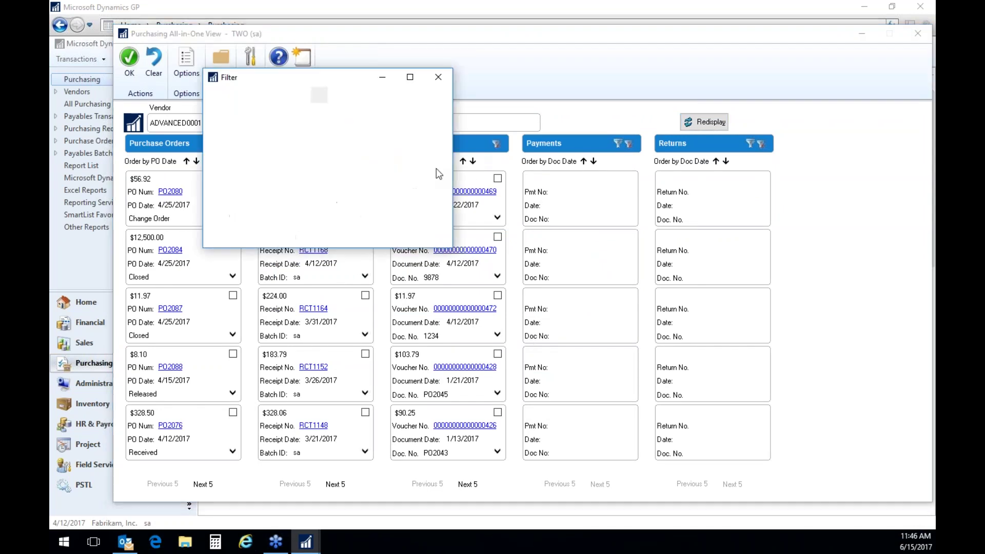
left_click(215, 175)
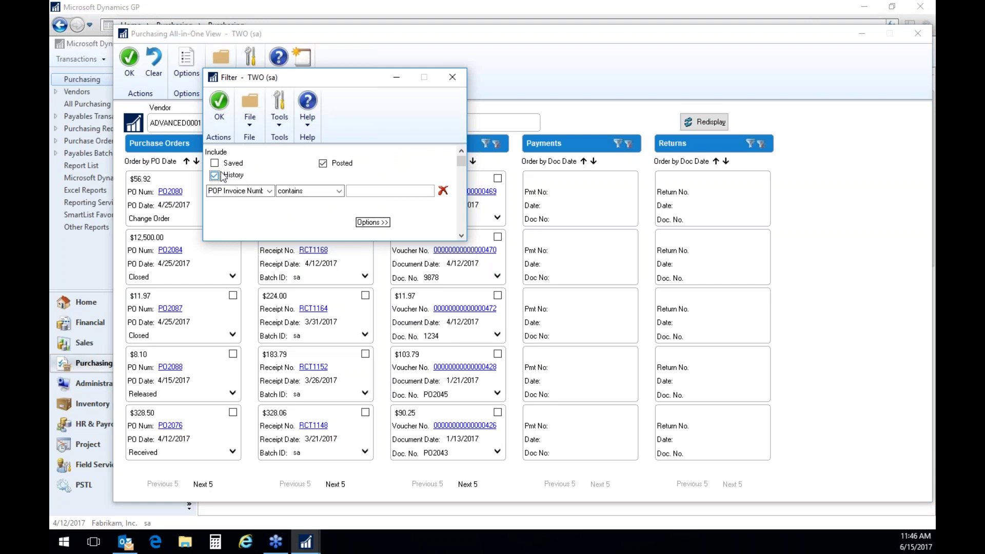
left_click(219, 103)
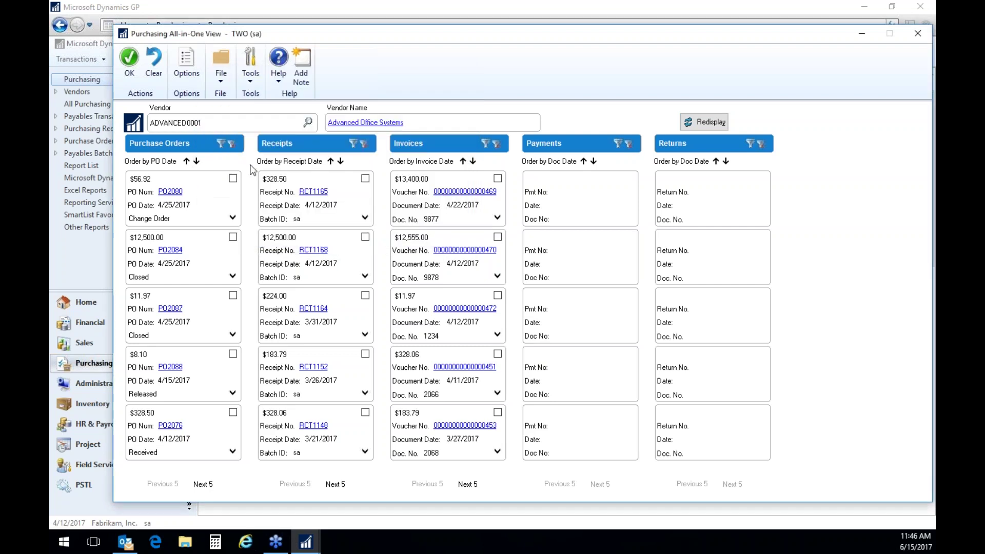
left_click(351, 144)
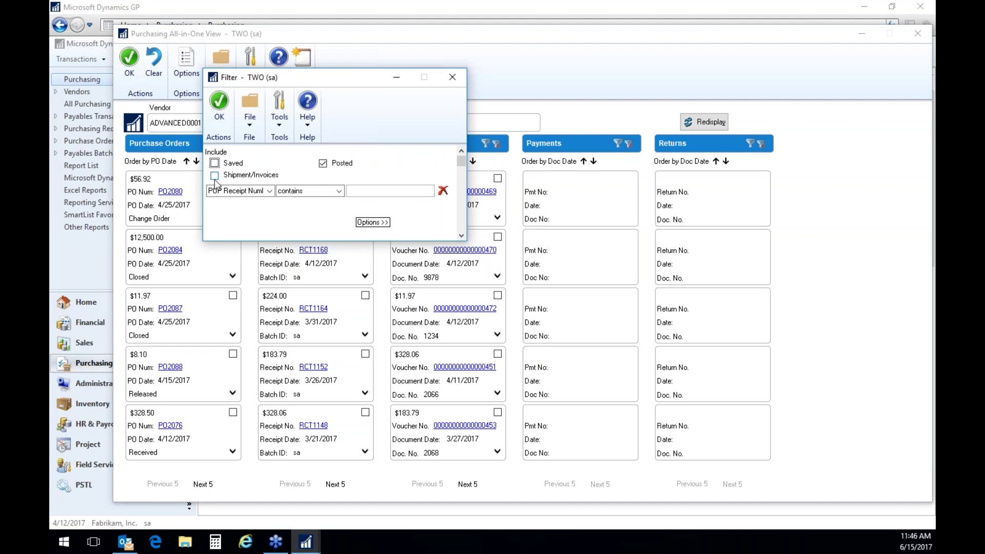
left_click(214, 176)
left_click(220, 103)
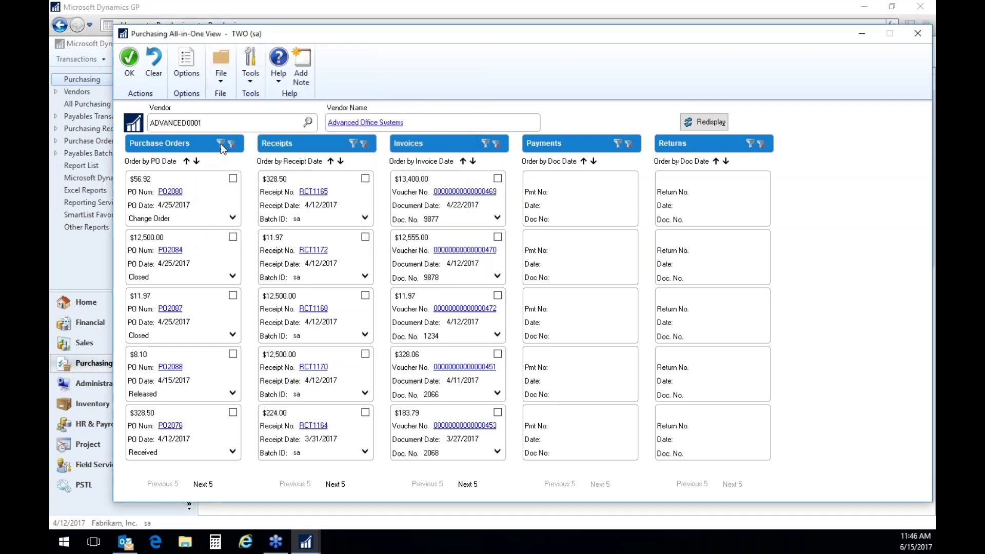
Change the Purchase Orders filter and extend the Payments filter so the vendor's payments are listed.
left_click(220, 143)
left_click(322, 163)
left_click(219, 102)
left_click(620, 145)
left_click(215, 176)
left_click(219, 101)
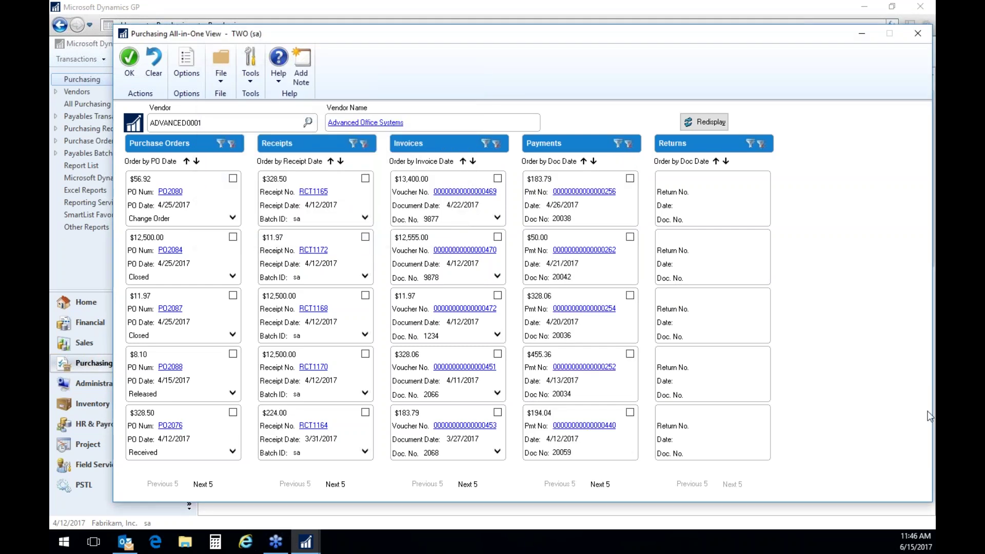
Open the $455.36 payment dated 4/13/2017 and check which document it was applied to.
left_click(594, 367)
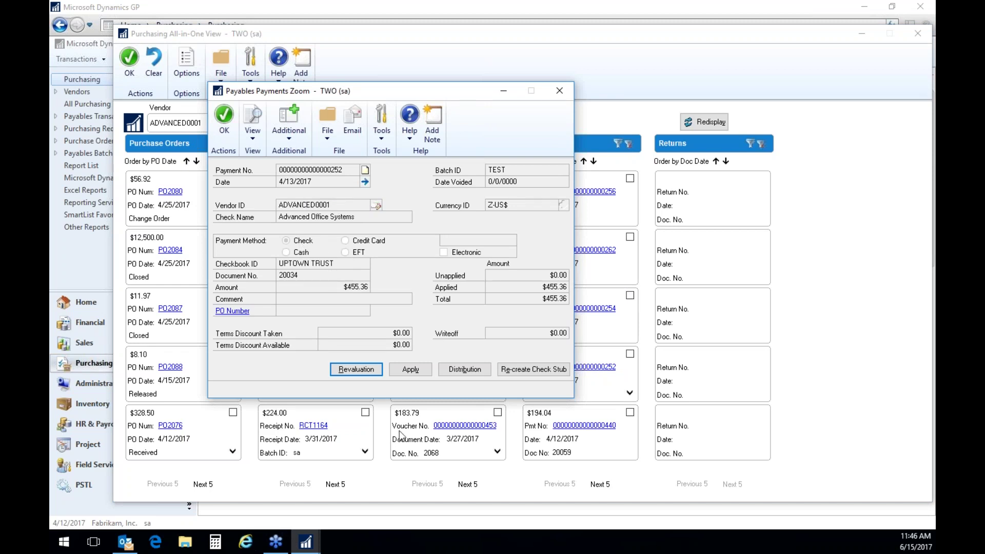
left_click(406, 373)
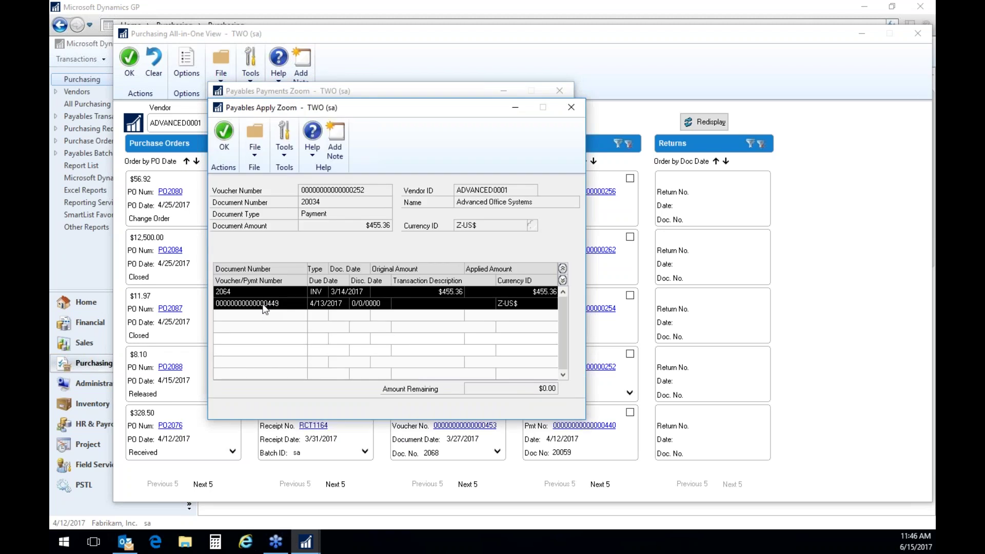
left_click(224, 137)
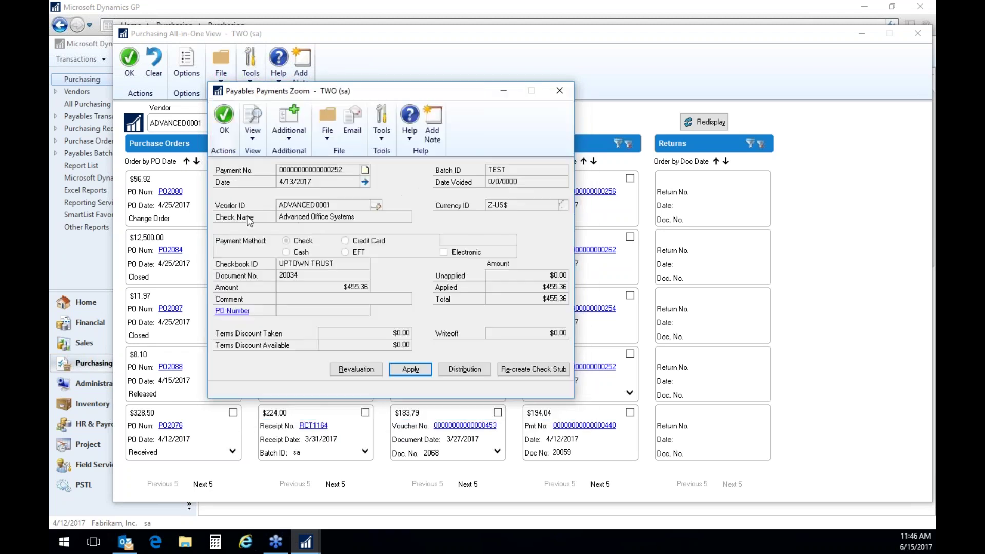
Re-create the check stub for the $455.36 payment on screen, review the remittance report, and close the report and payment.
left_click(561, 369)
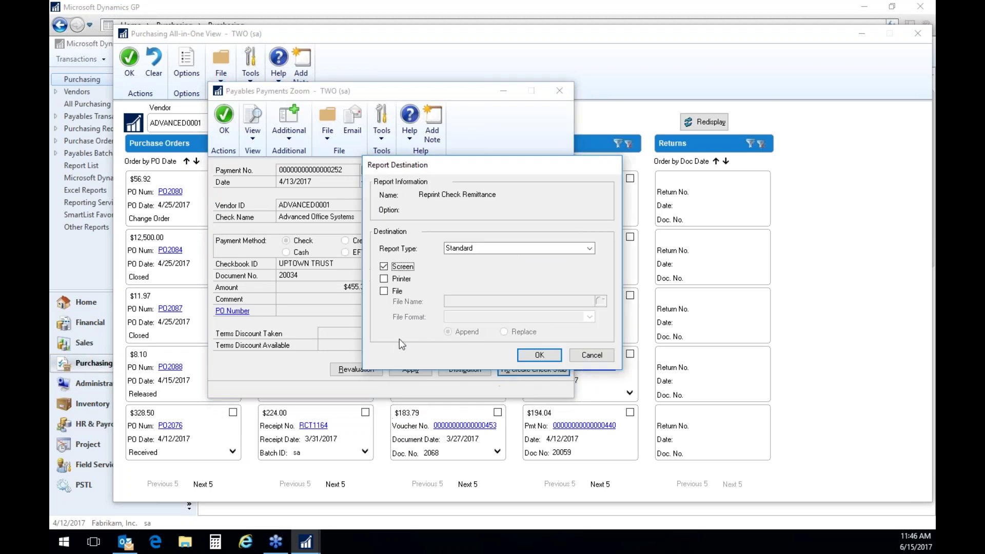
left_click(549, 357)
scroll(458, 432, "down", 1)
scroll(458, 432, "down", 1)
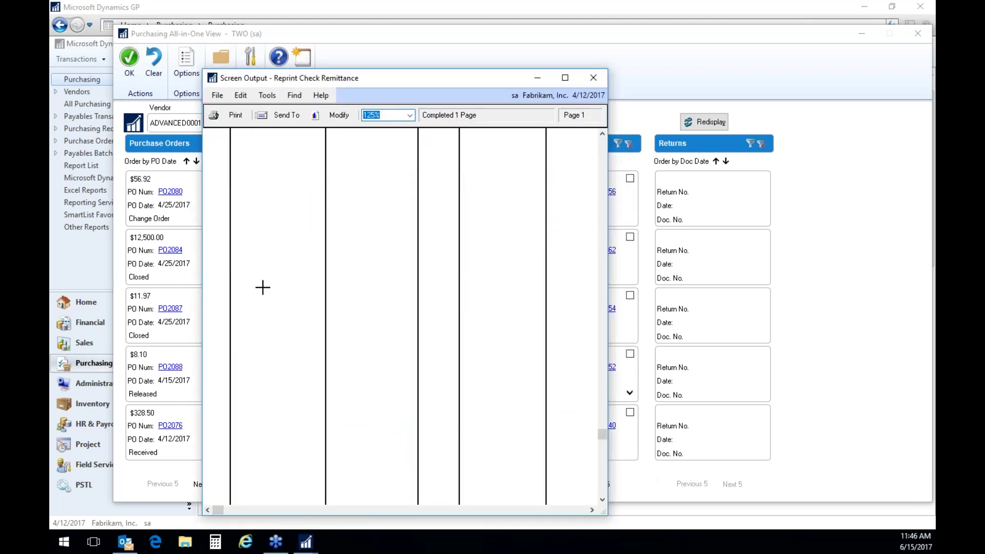
scroll(263, 290, "up", 2)
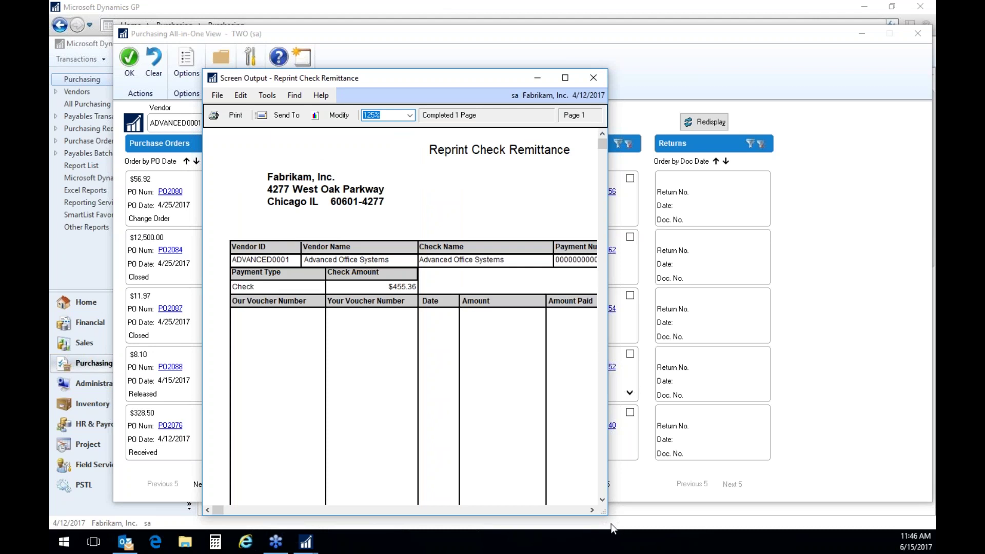
left_click_drag(605, 513, 857, 480)
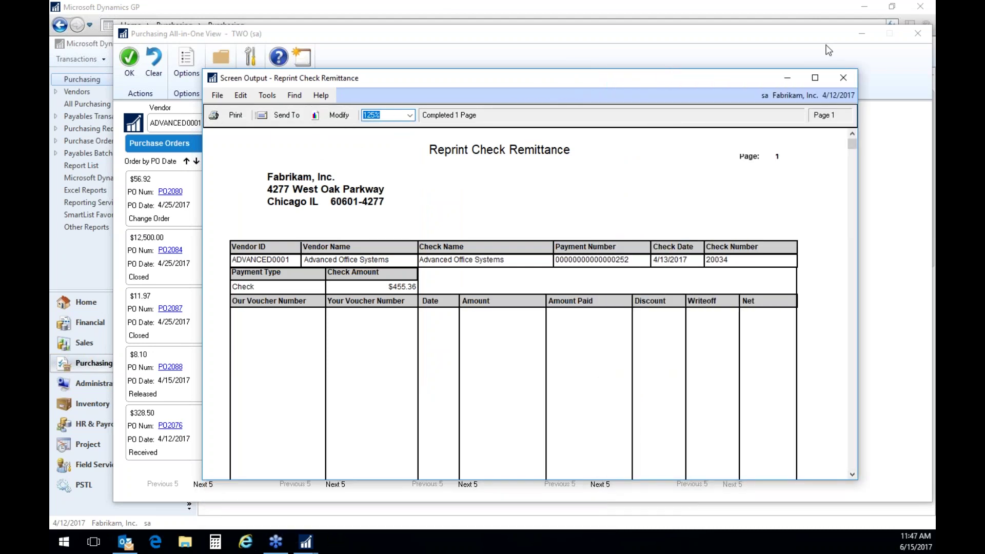
left_click(844, 78)
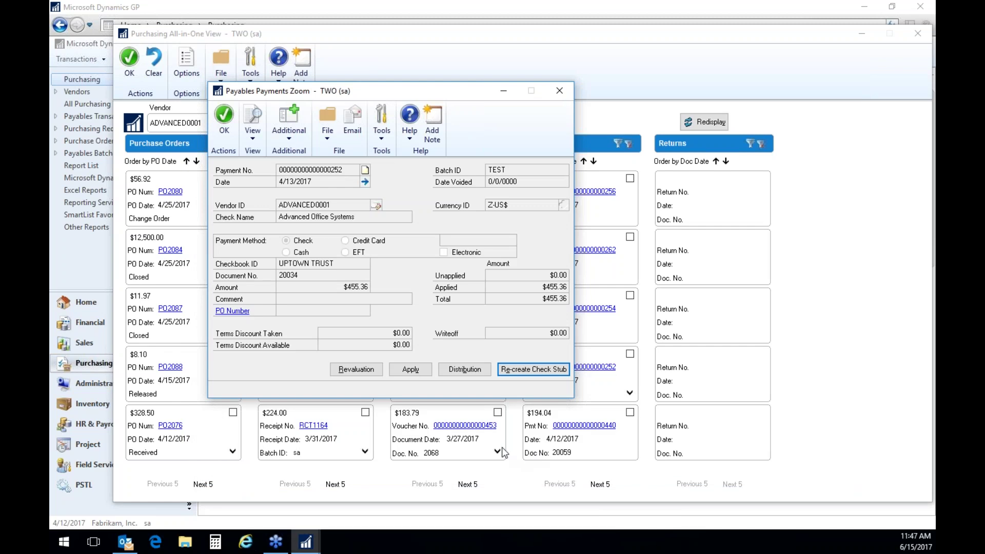
left_click(559, 91)
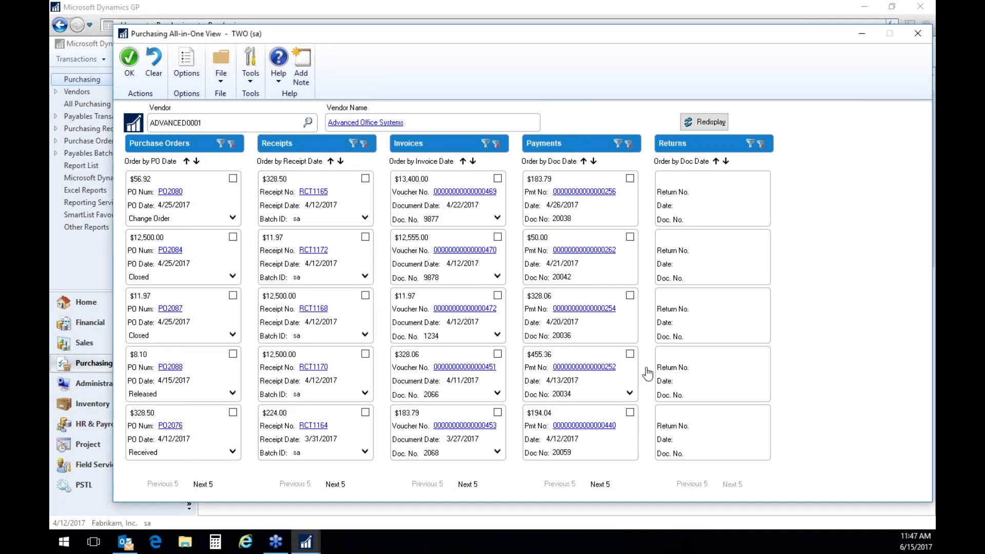
Show only the documents related to the $455.36 payment, inspect the related invoice, and close the All-in-One View.
left_click(630, 354)
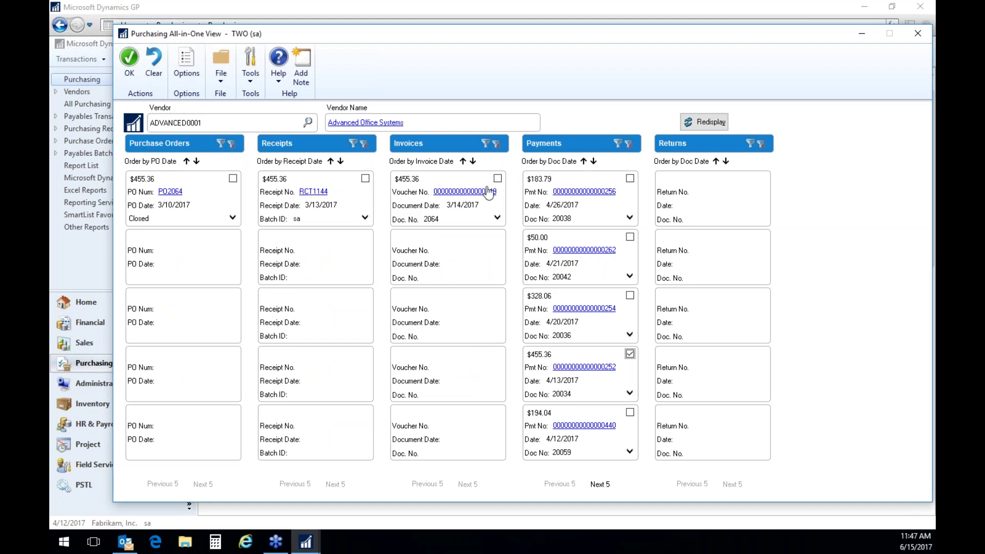
left_click(471, 192)
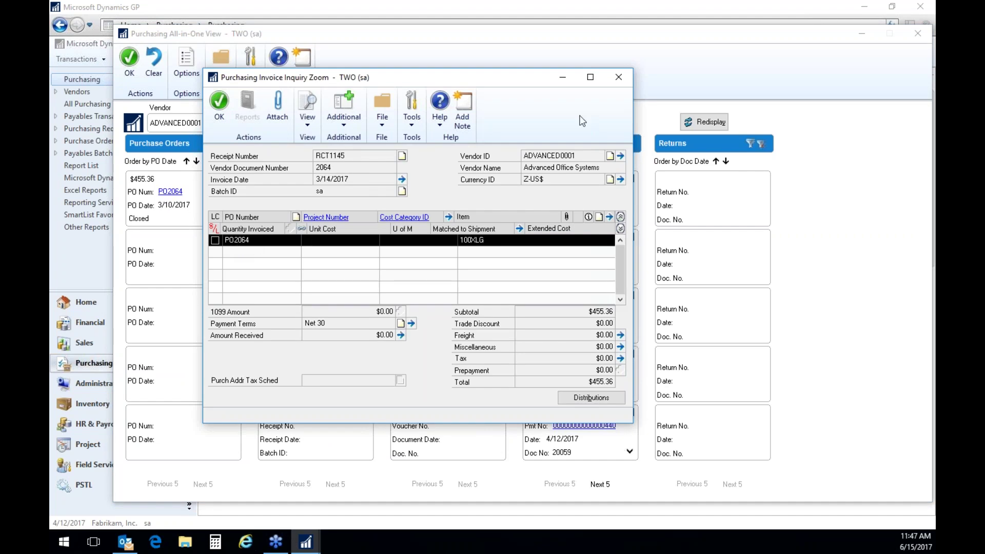
left_click(618, 78)
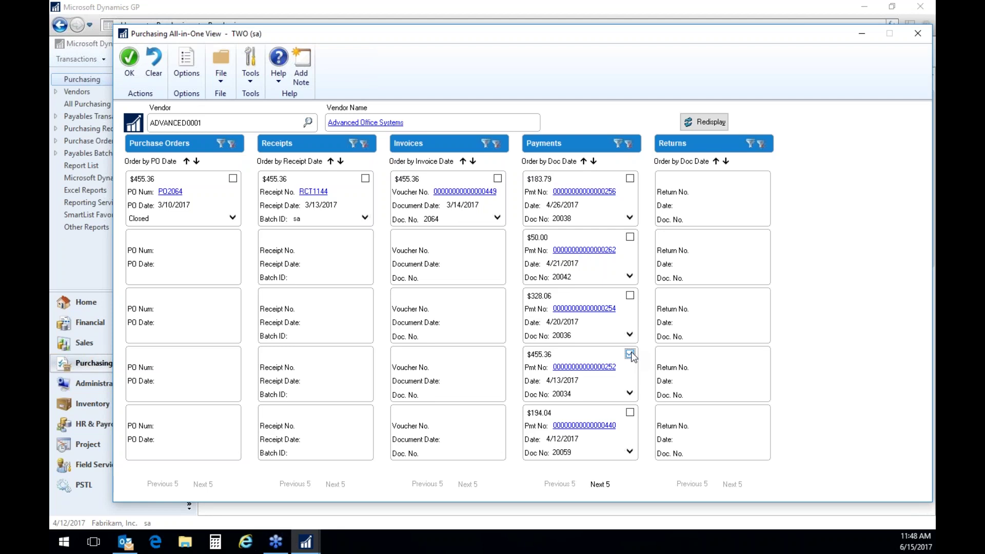
left_click(923, 38)
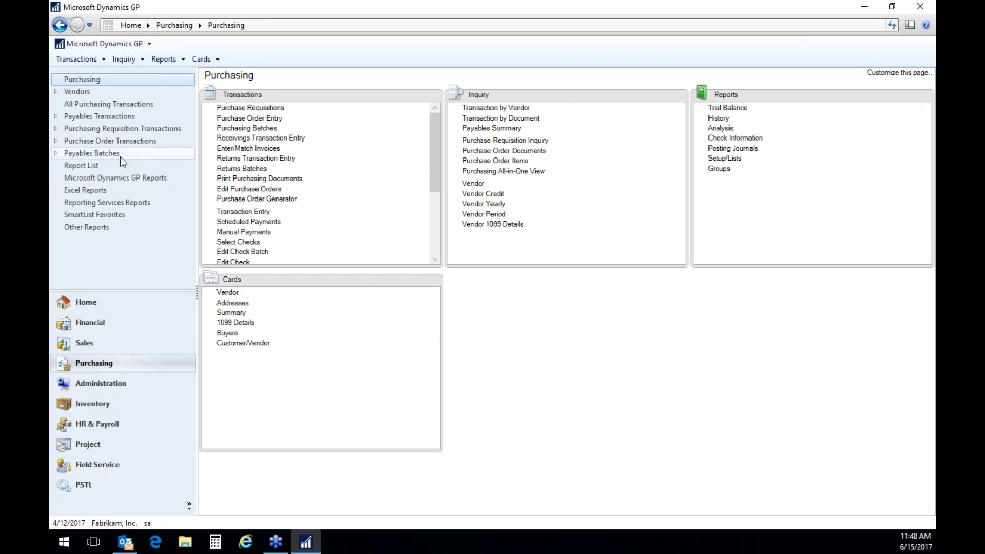
Find the TWO Purchasing Dashboard in the Purchasing area's Excel Reports list and open it in Excel.
left_click(91, 191)
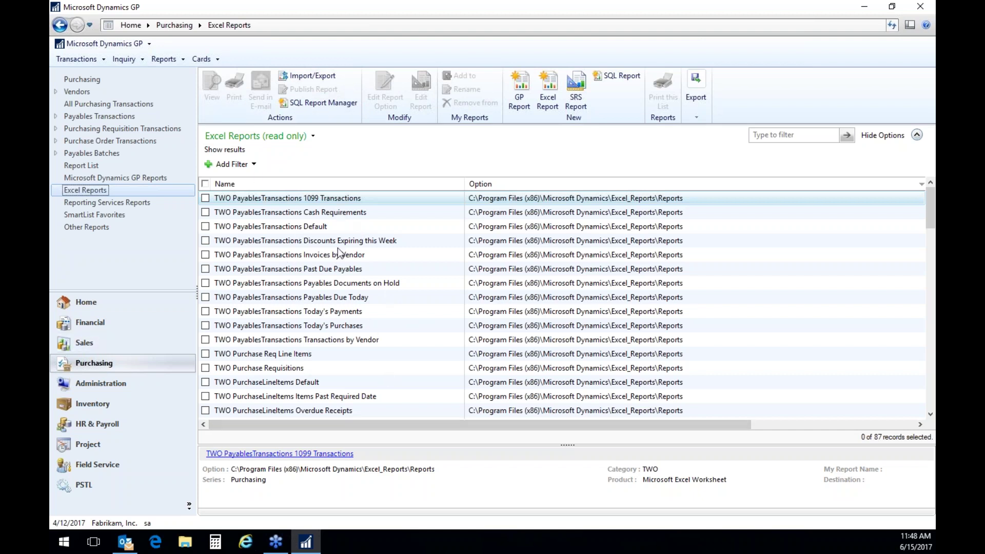
scroll(358, 308, "down", 2)
scroll(357, 311, "up", 1)
scroll(361, 319, "down", 10)
scroll(366, 327, "up", 3)
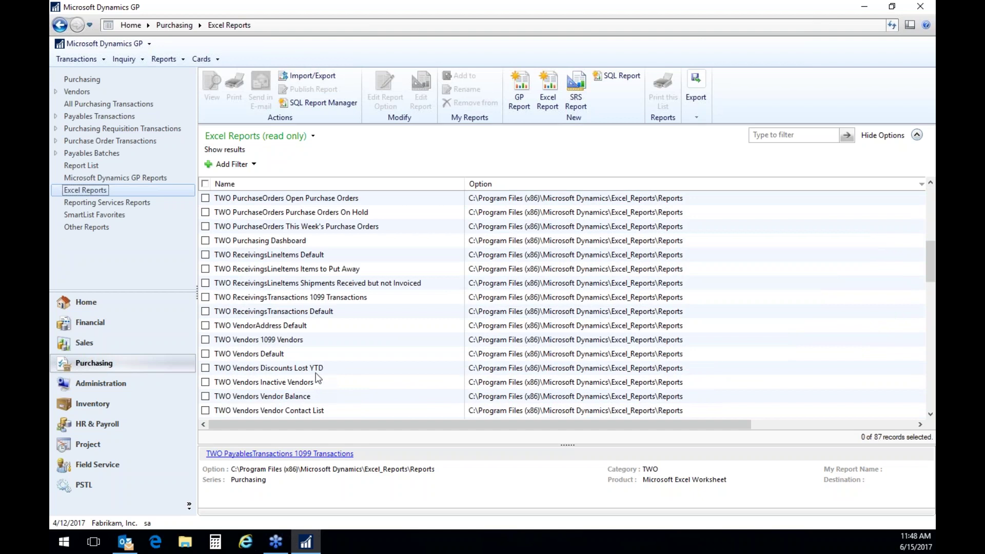
left_click(210, 245)
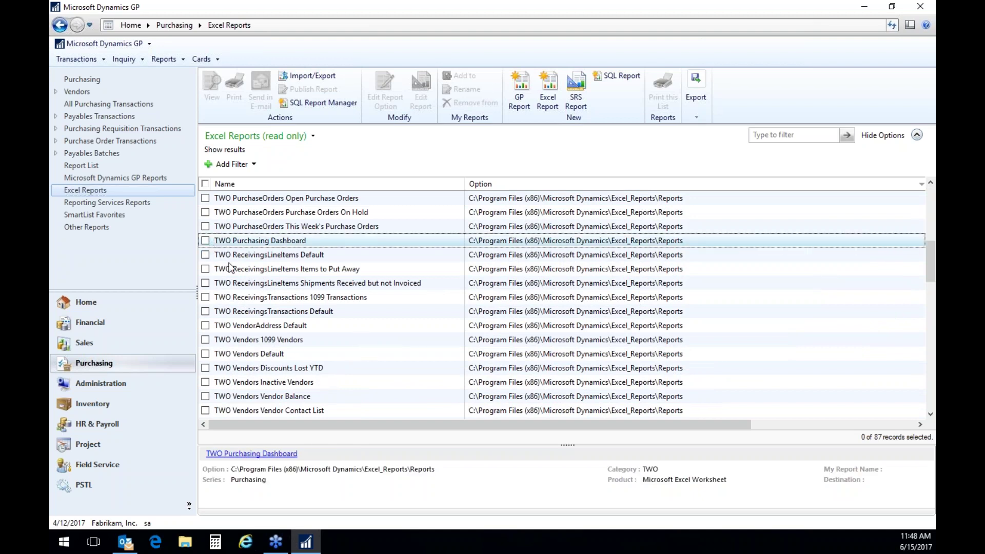
left_click(206, 240)
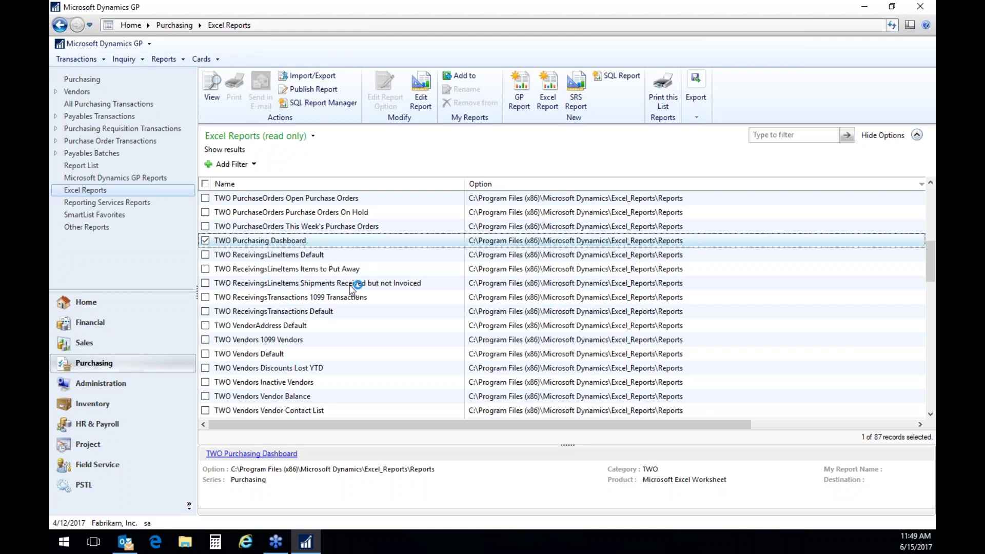
scroll(353, 286, "up", 3)
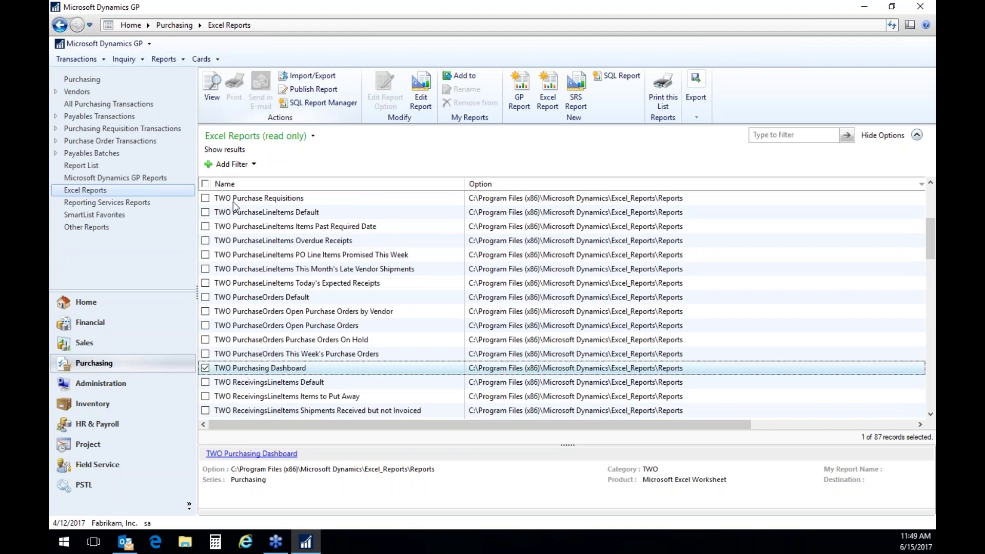
left_click(213, 95)
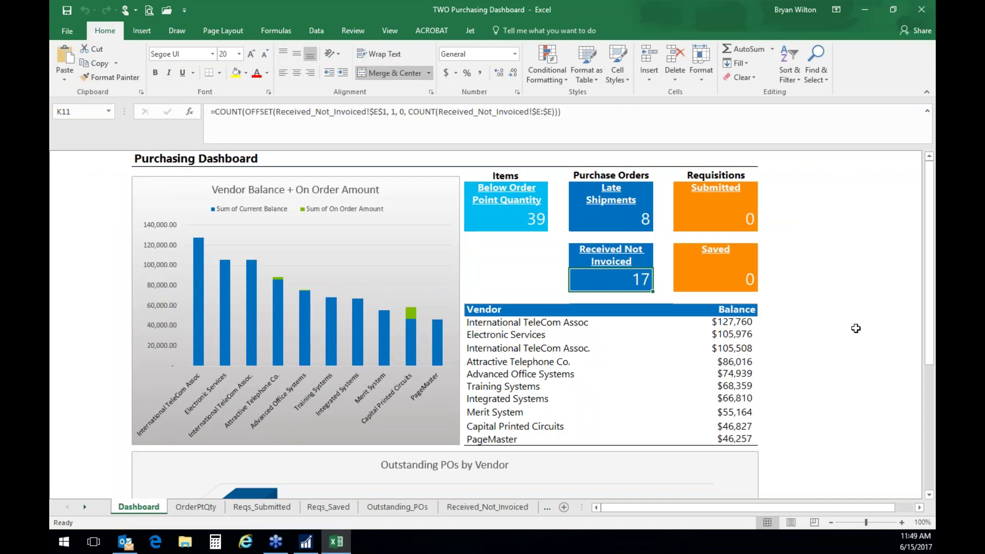
Look over the Purchasing Dashboard and try to follow its Below Order Point Quantity link.
scroll(854, 324, "down", 1)
scroll(854, 324, "up", 1)
left_click(505, 204)
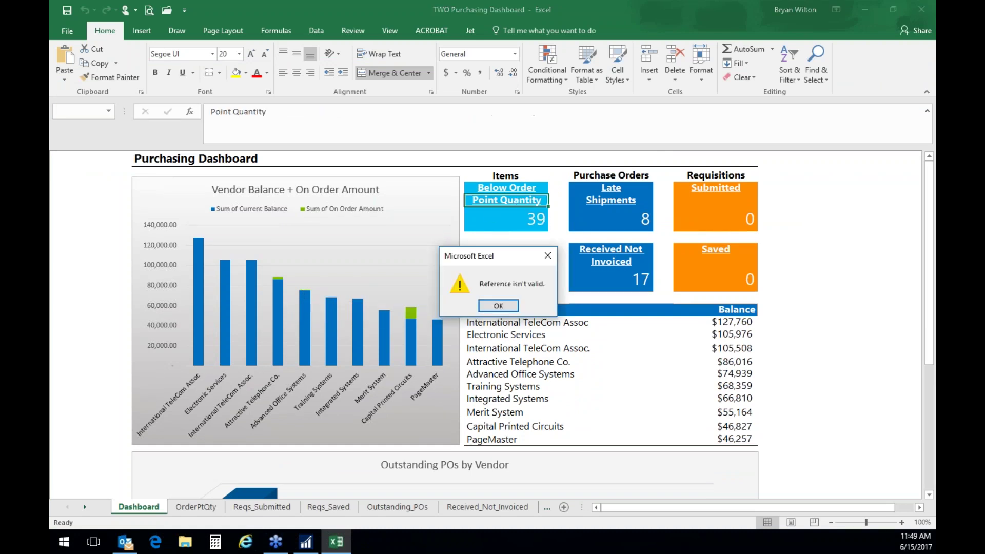
left_click(498, 306)
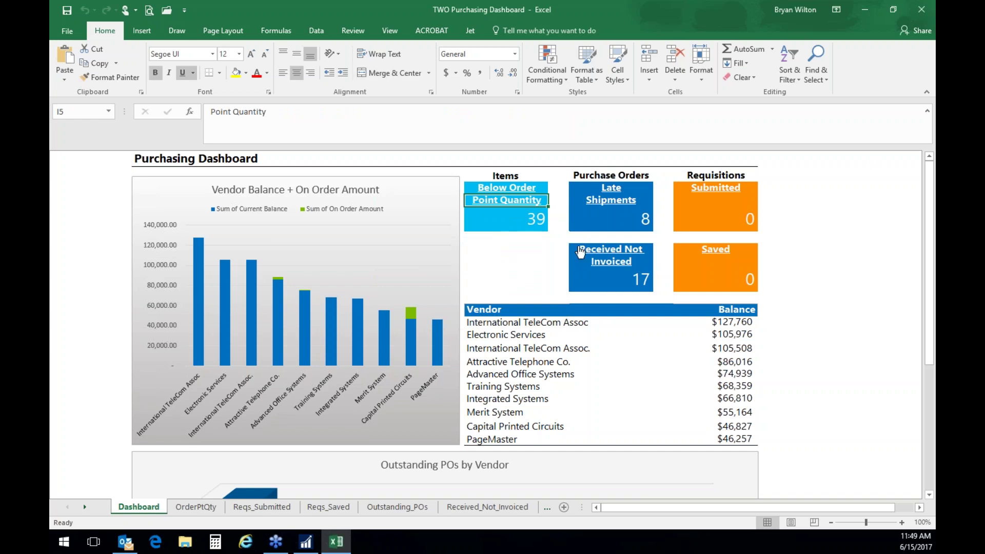
Try the Below Order link again, follow the Late Shipments link to examine the purchase line items, and return to the Dashboard sheet.
left_click(507, 188)
left_click(499, 306)
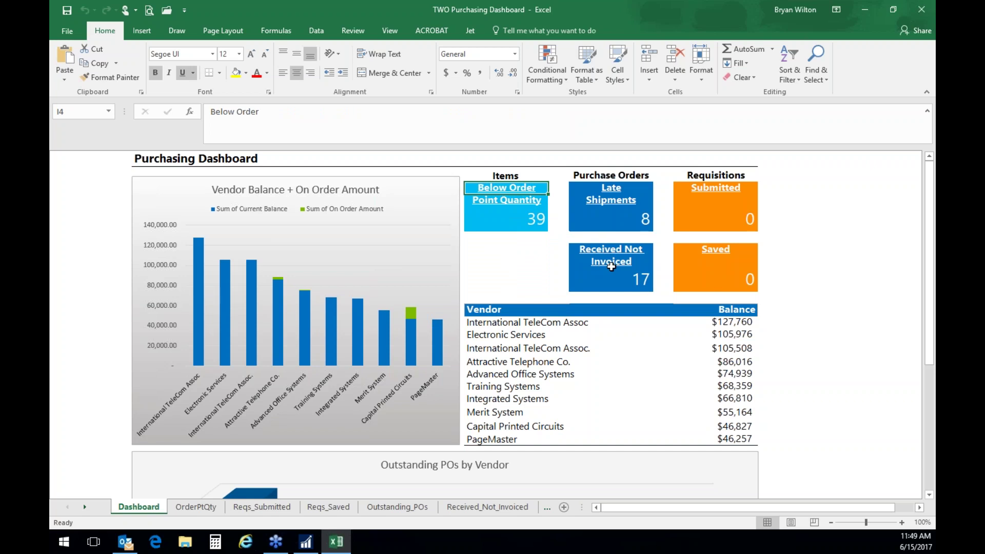
left_click(609, 203)
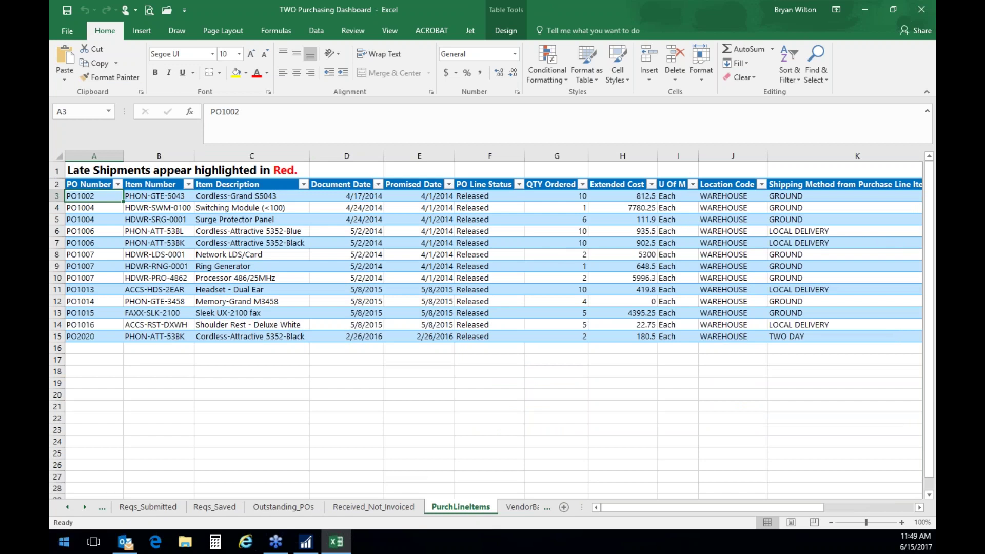
left_click(67, 506)
left_click(66, 507)
left_click(143, 508)
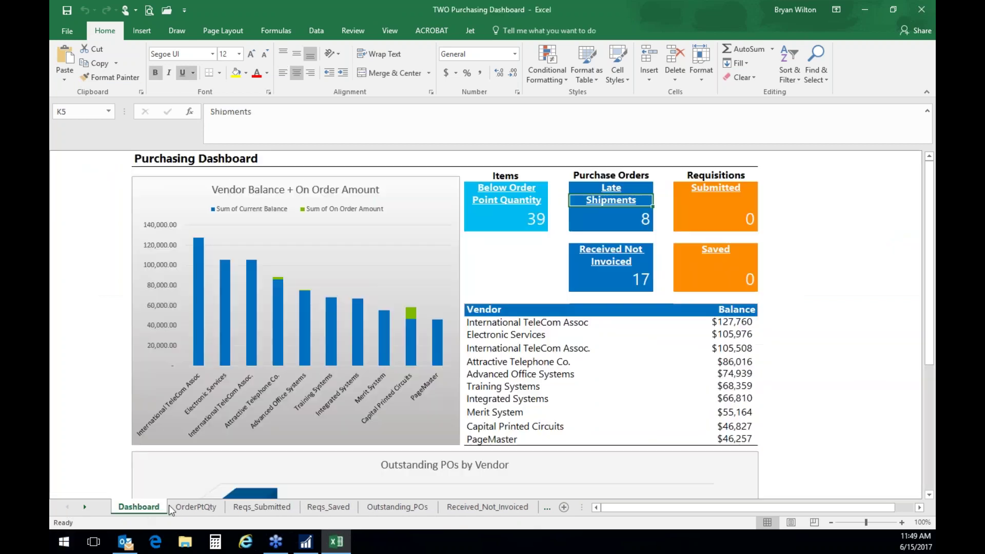
Review the Outstanding POs by Vendor chart on the Dashboard sheet, and inspect the requisitions on the Reqs_Submitted sheet.
scroll(794, 331, "down", 5)
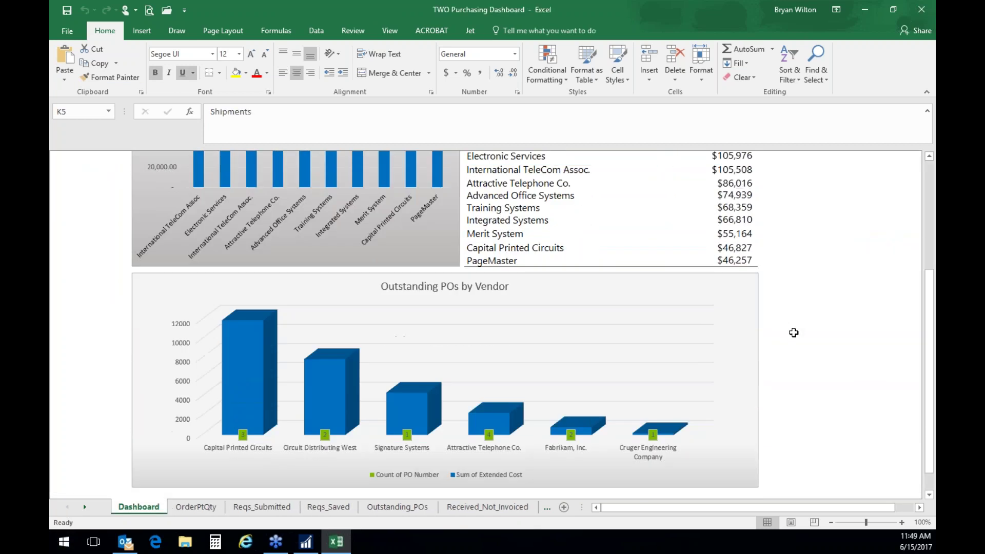
scroll(554, 249, "up", 2)
scroll(685, 254, "down", 2)
scroll(710, 450, "down", 1)
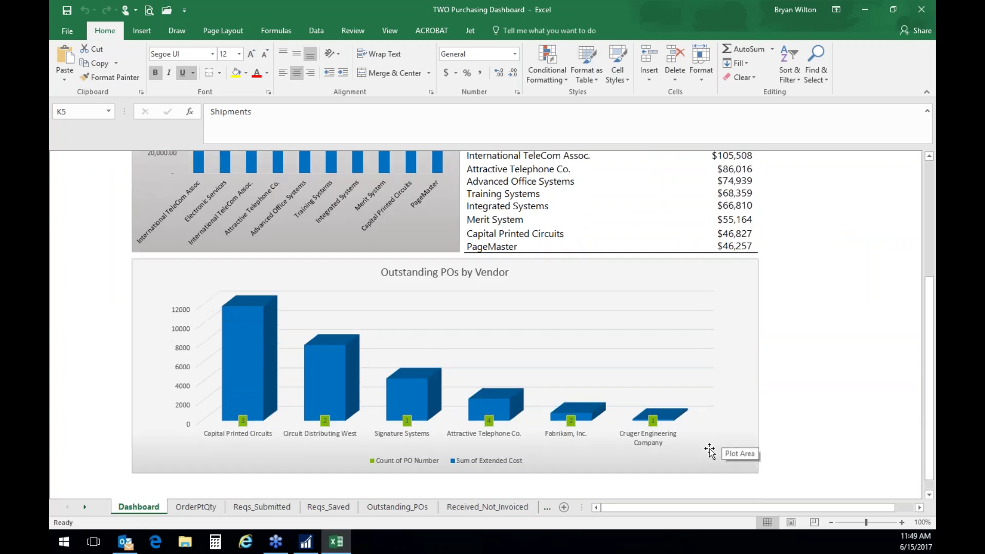
scroll(710, 451, "down", 2)
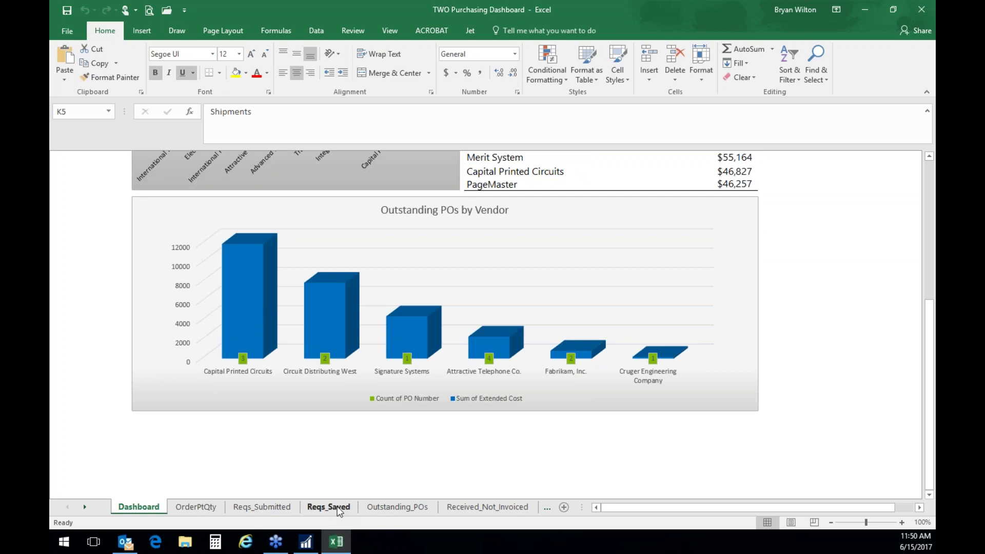
left_click(278, 509)
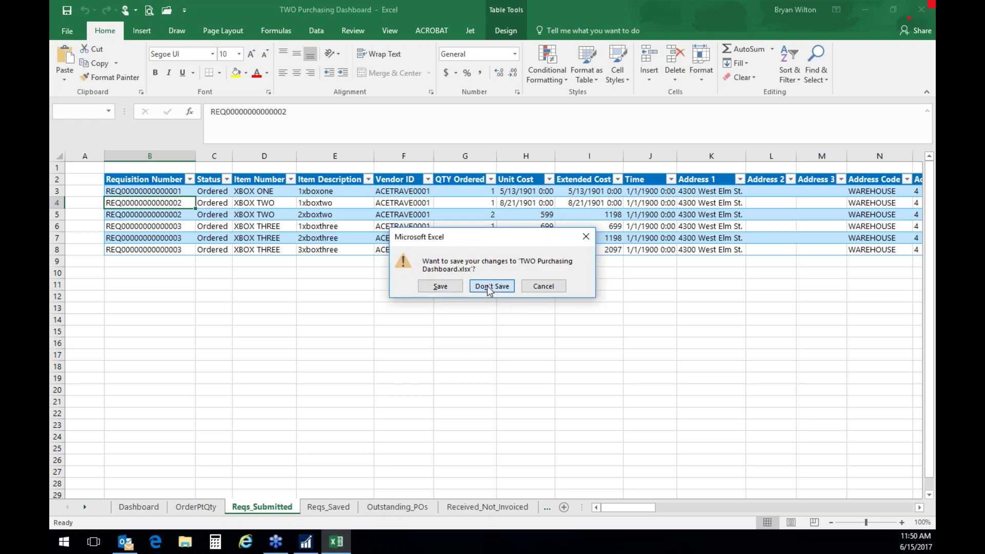
Close the Purchasing Dashboard workbook without saving and deselect it in the Excel Reports list.
left_click(492, 288)
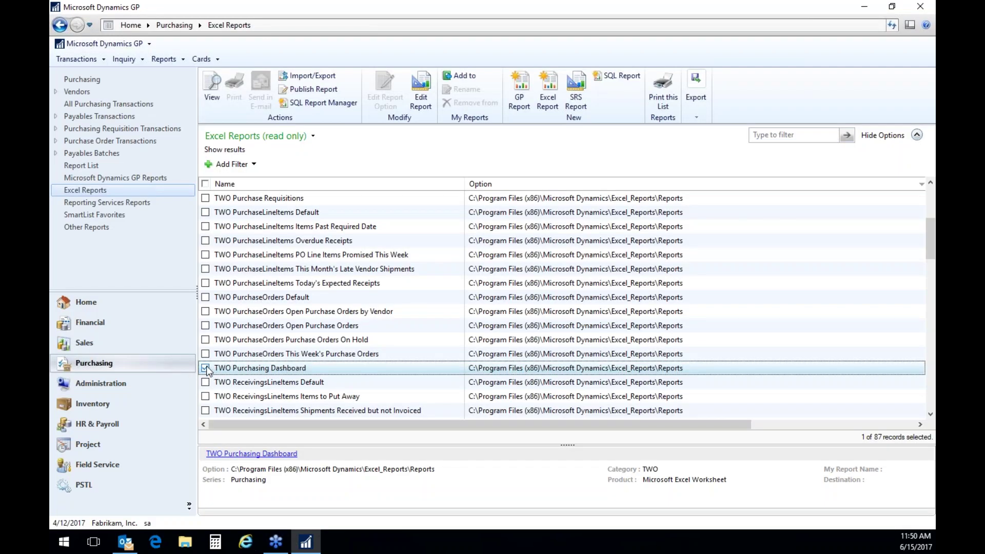
left_click(205, 368)
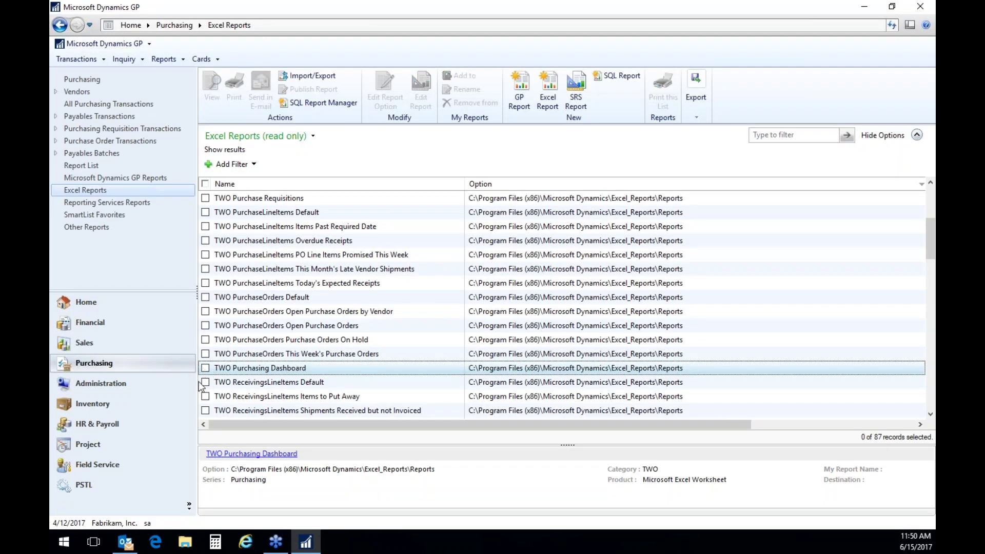
Open the Sales area's Report List, sort it by category, and browse the available reports.
left_click(98, 343)
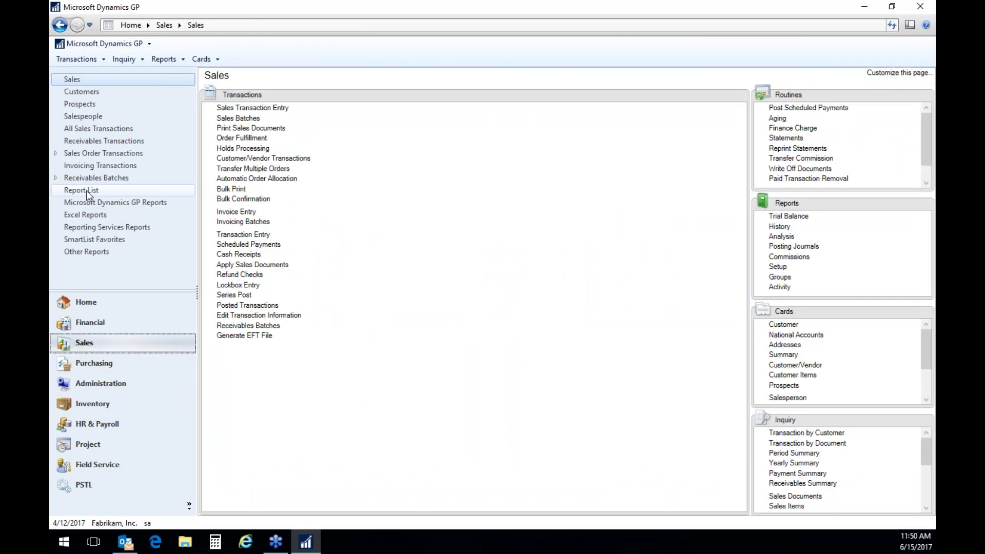
left_click(88, 191)
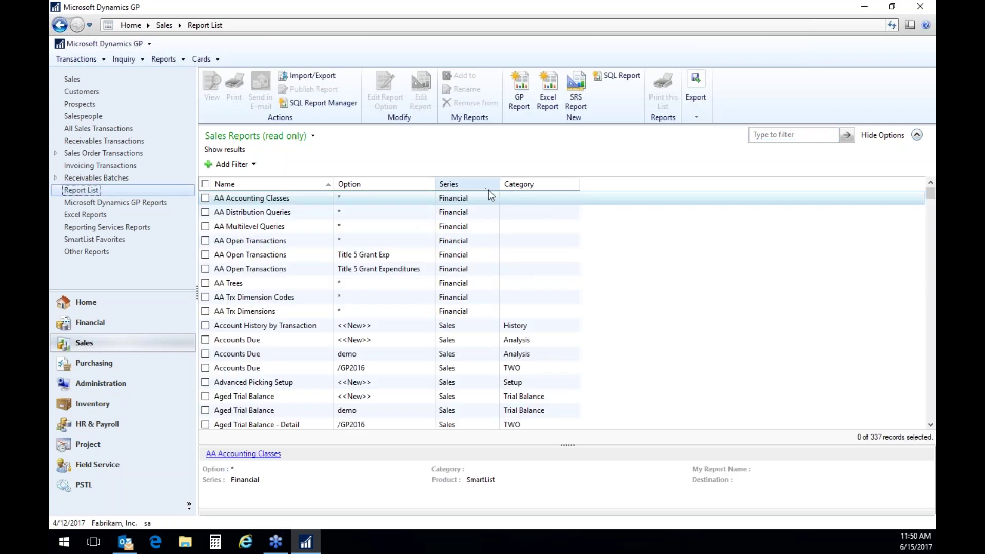
left_click(541, 185)
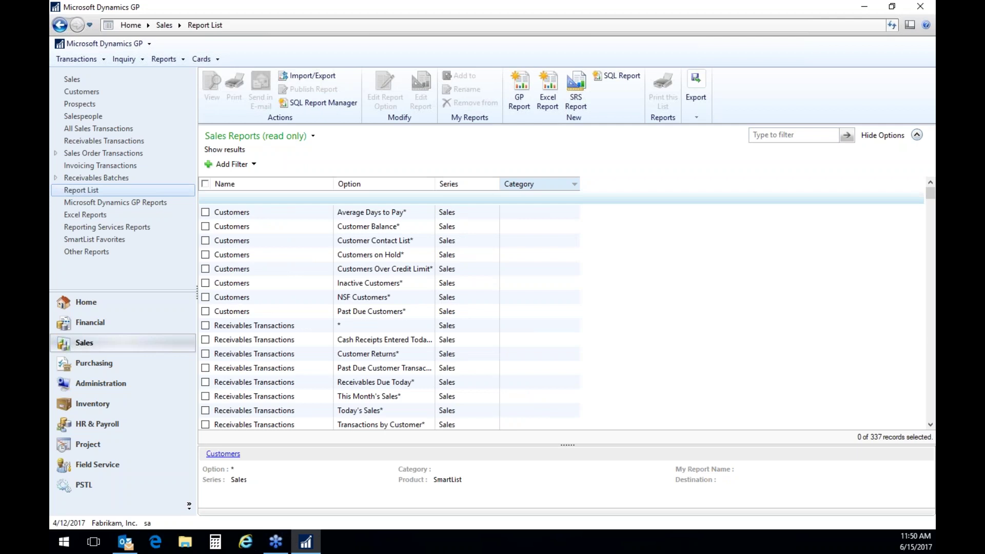
left_click(381, 189)
scroll(383, 257, "down", 6)
scroll(381, 267, "down", 20)
scroll(263, 330, "down", 13)
scroll(258, 331, "up", 1)
scroll(256, 330, "up", 5)
Find and select the TWO Sales Dashboard in the Sales area's Excel Reports list.
left_click(85, 214)
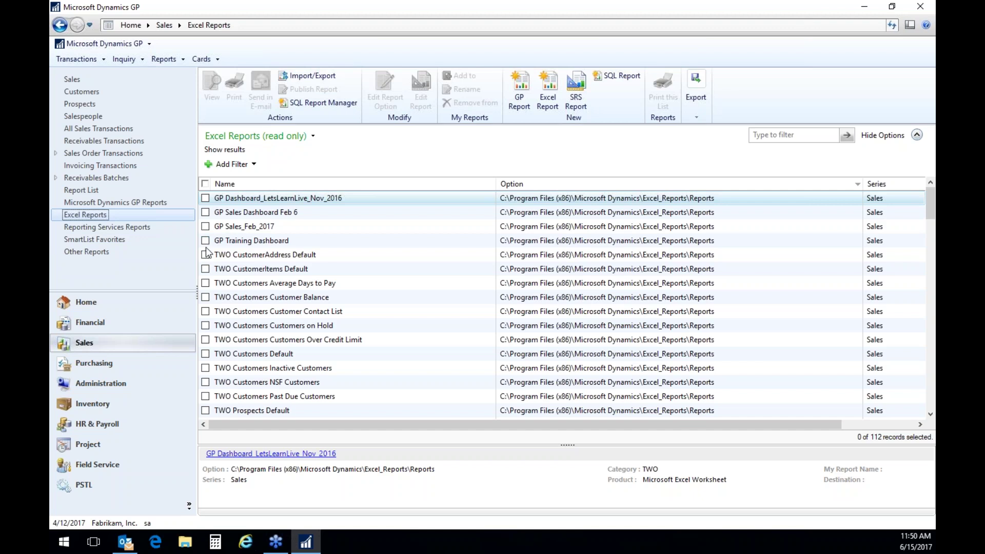
left_click(237, 241)
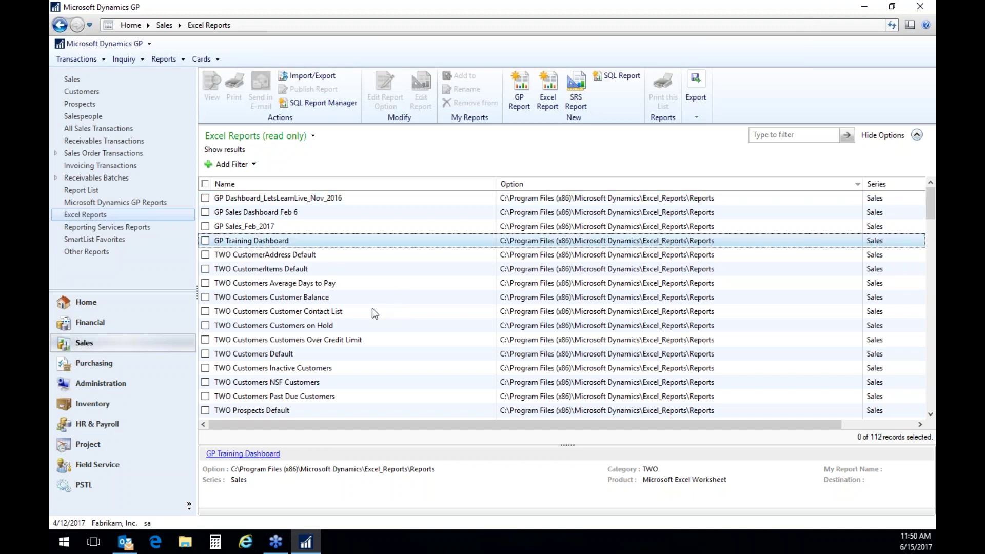
scroll(371, 309, "down", 4)
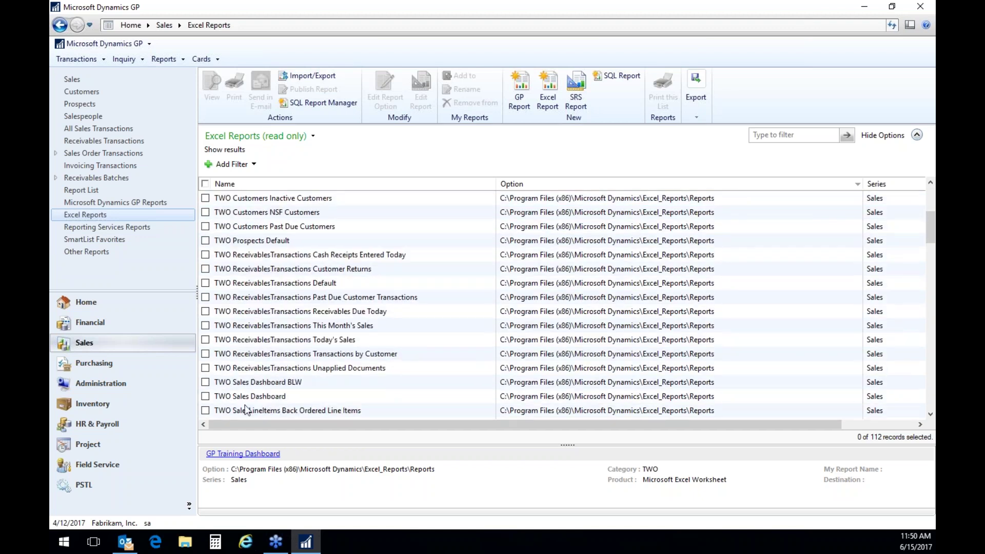
left_click(206, 397)
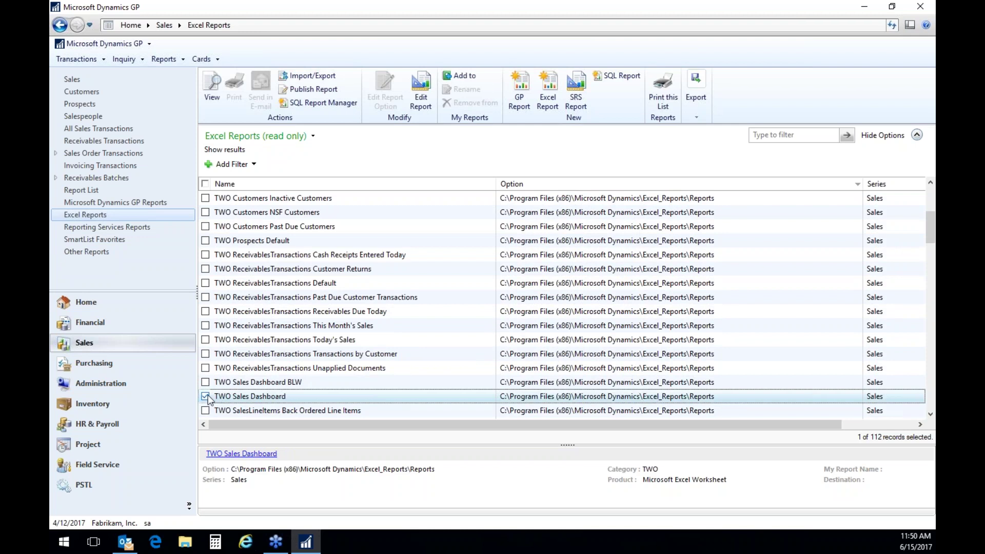
Find the TWO Financial Dashboard in the Financial area's Excel Reports list and open it in Excel.
left_click(117, 325)
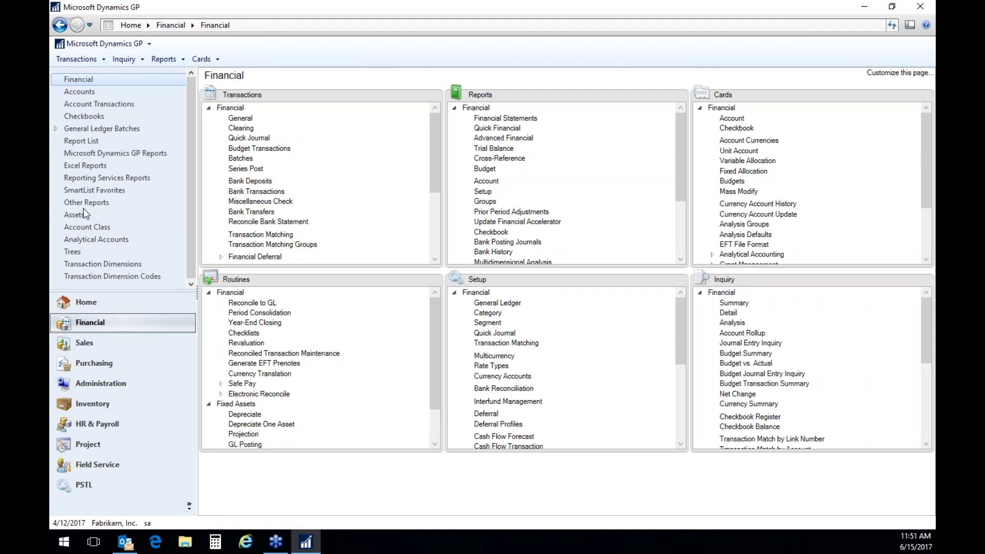
left_click(77, 166)
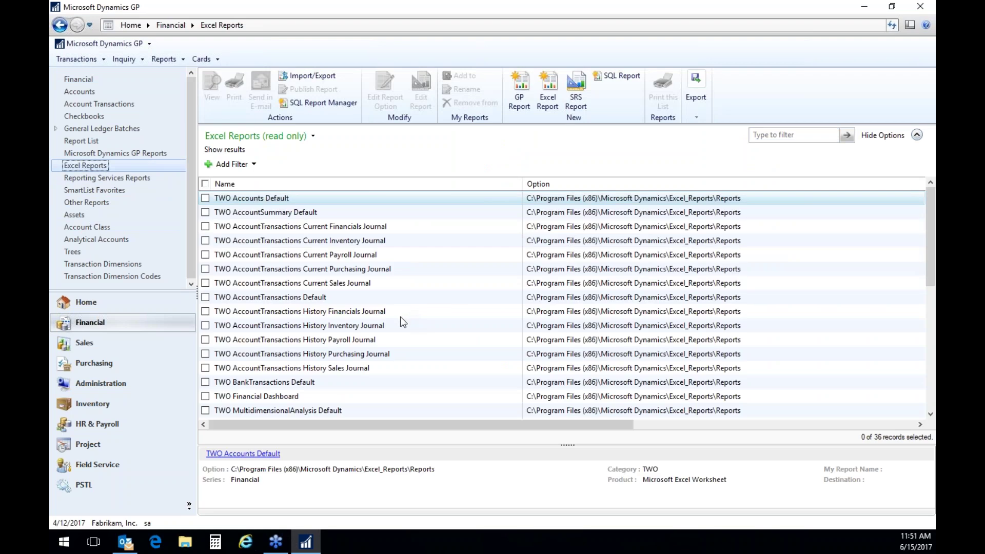
left_click(206, 397)
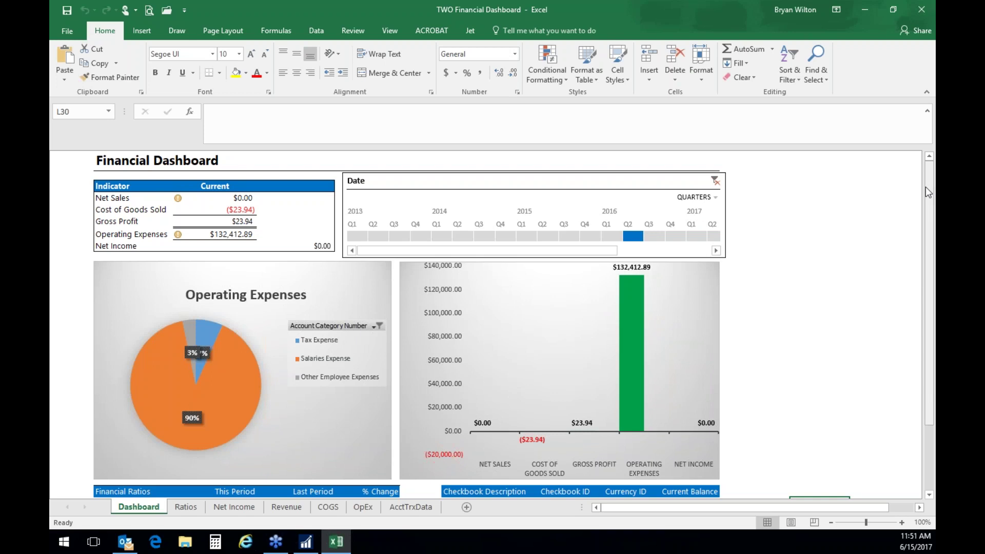
Look over the Financial Dashboard's indicators and charts, down to the financial ratios and checkbook balances.
left_click_drag(929, 238, 920, 174)
mouse_move(926, 224)
left_mouse_down()
mouse_move(928, 241)
mouse_move(926, 224)
left_mouse_up()
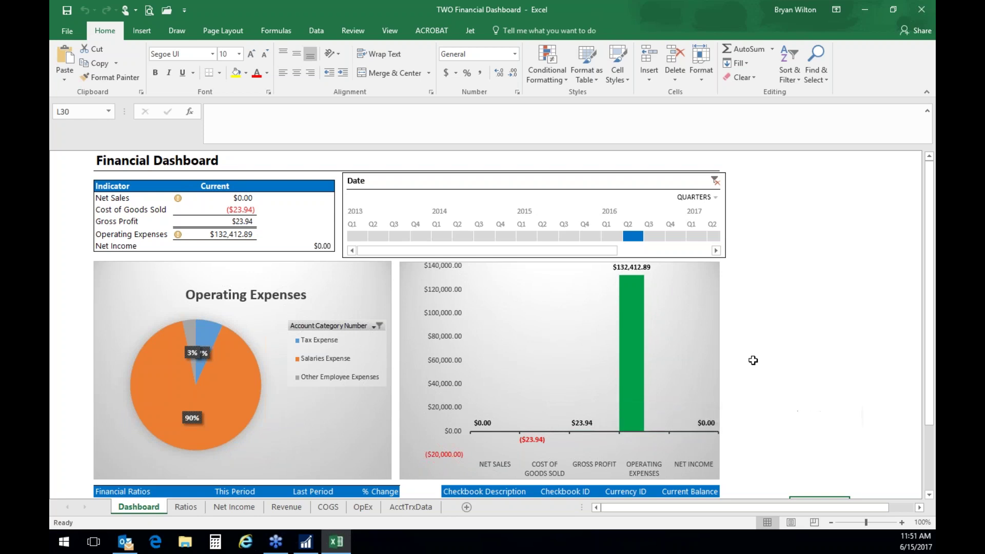
left_click_drag(929, 234, 929, 298)
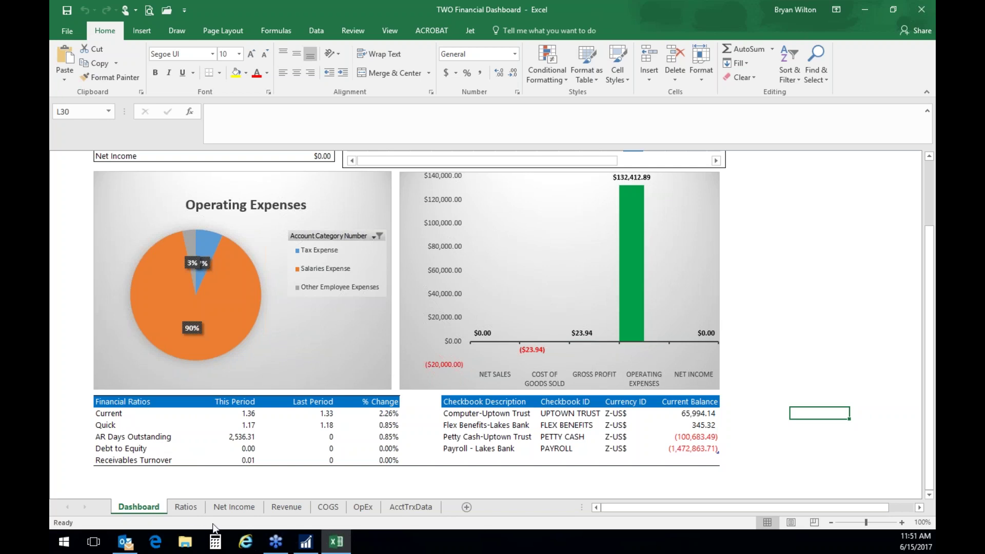
Look through the Financial Dashboard workbook's Ratios, Net Income, Revenue, COGS and OpEx sheets.
left_click(187, 507)
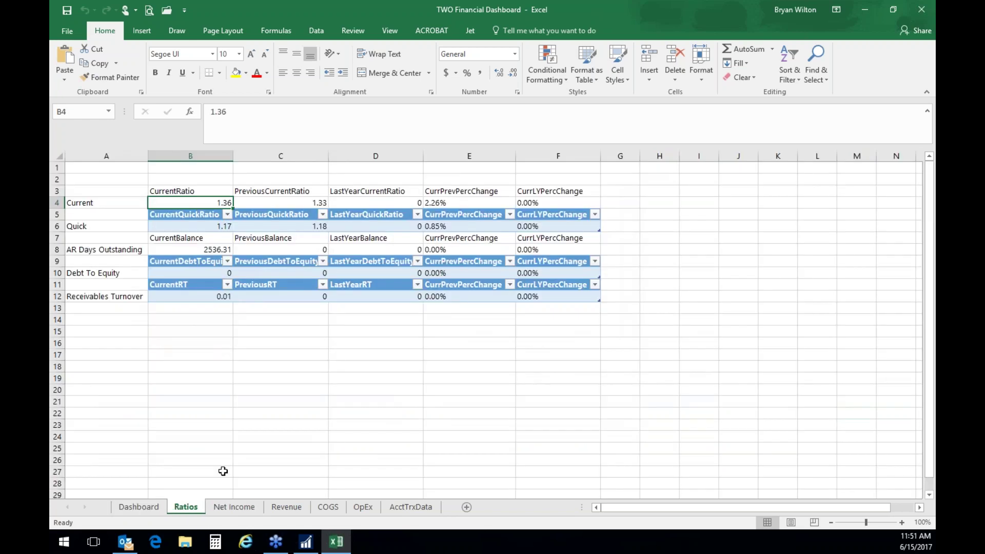
left_click(234, 508)
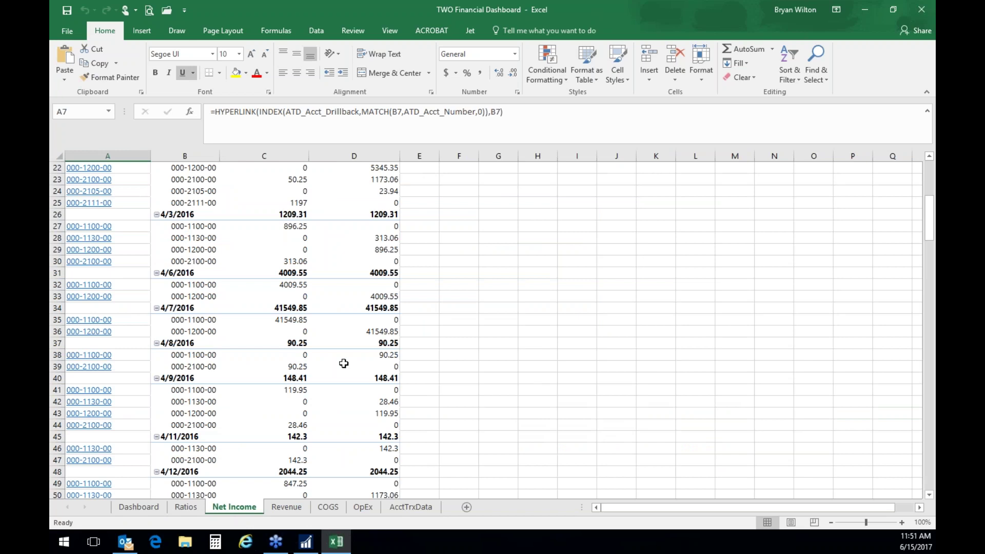
scroll(343, 363, "up", 7)
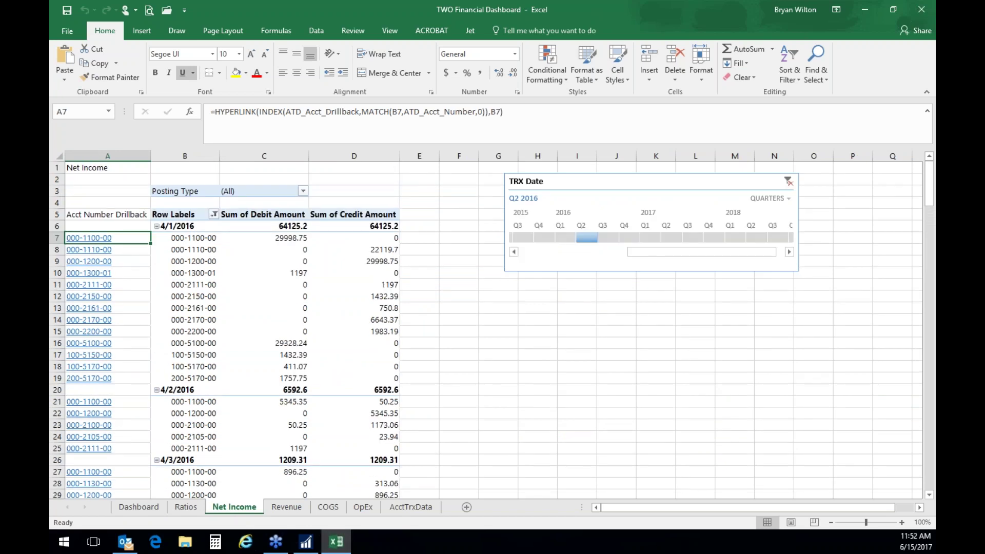
left_click(283, 508)
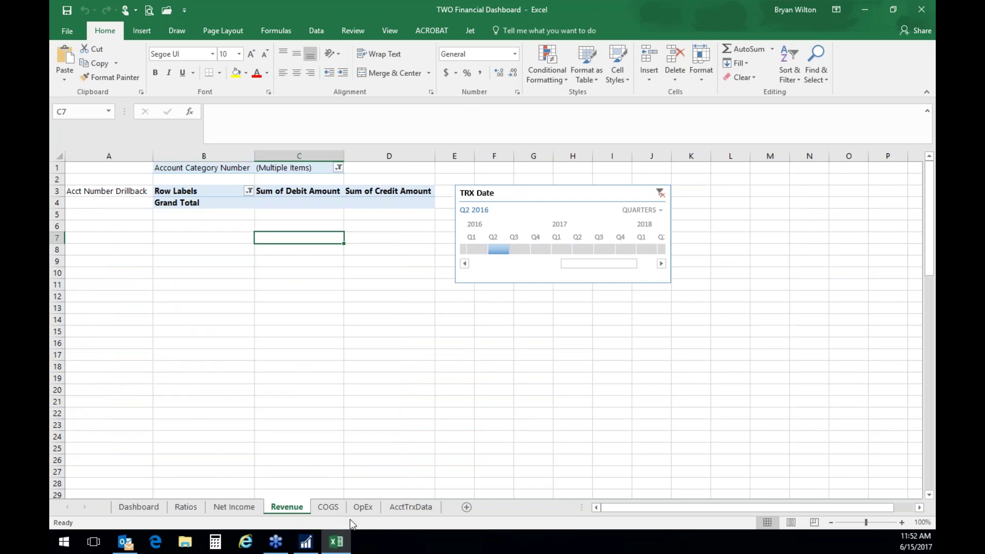
left_click(331, 508)
left_click(363, 508)
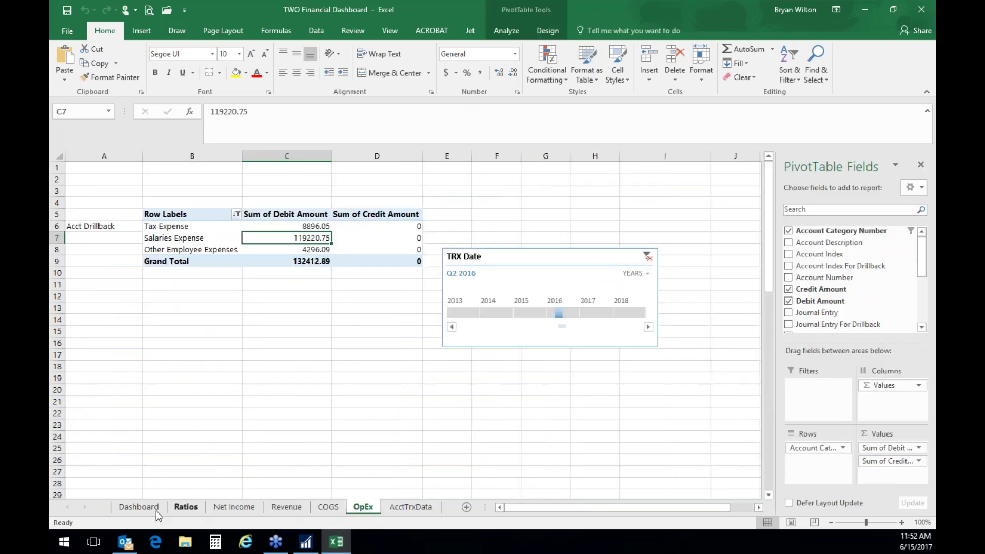
On the Dashboard sheet, try single quarters in the Date timeline, then filter from Q2 2014 through Q4 2016.
left_click(134, 508)
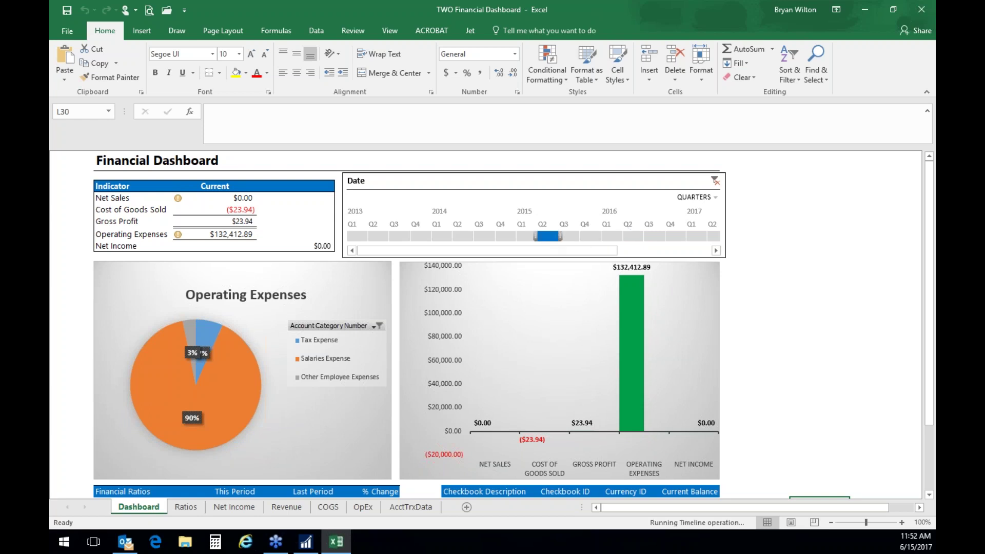
left_click(636, 237)
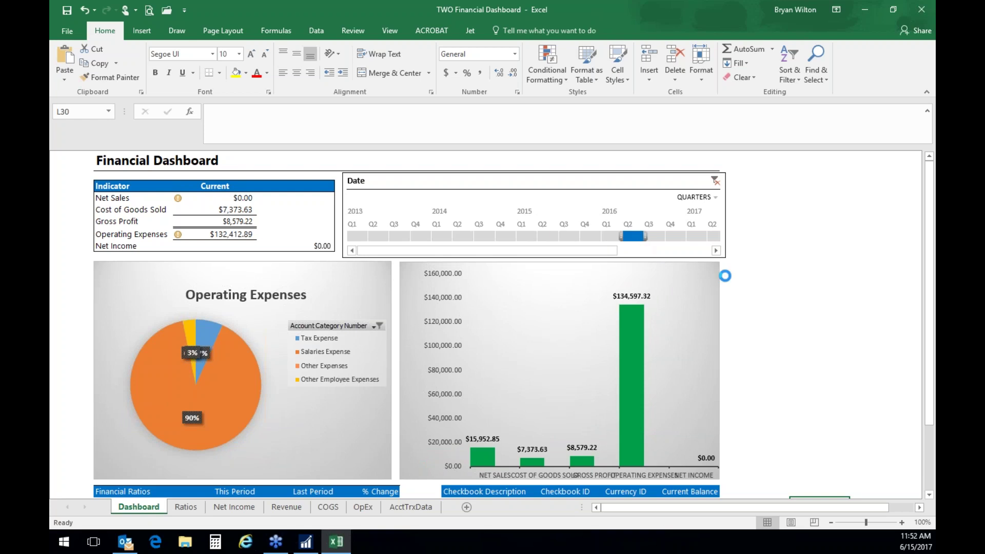
left_click(545, 236)
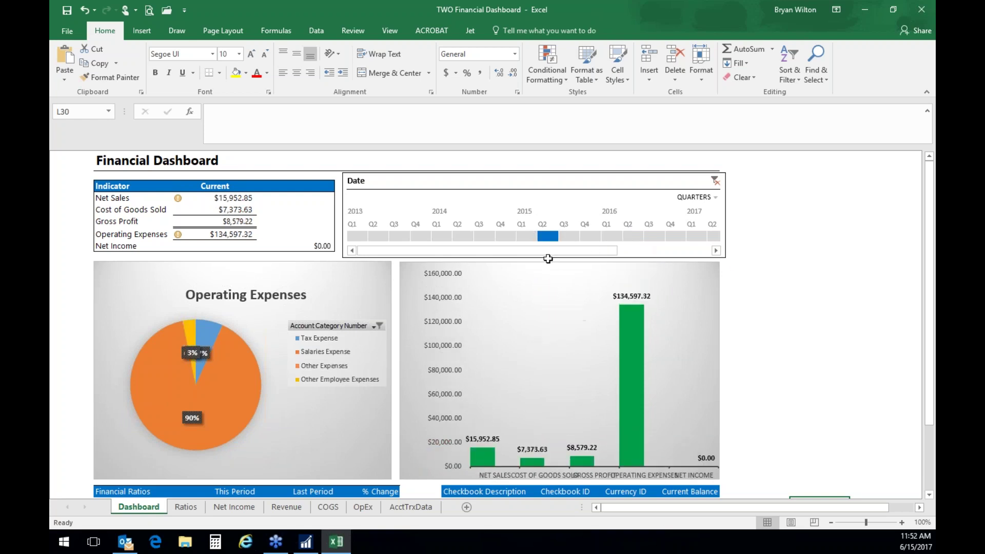
left_click(468, 237)
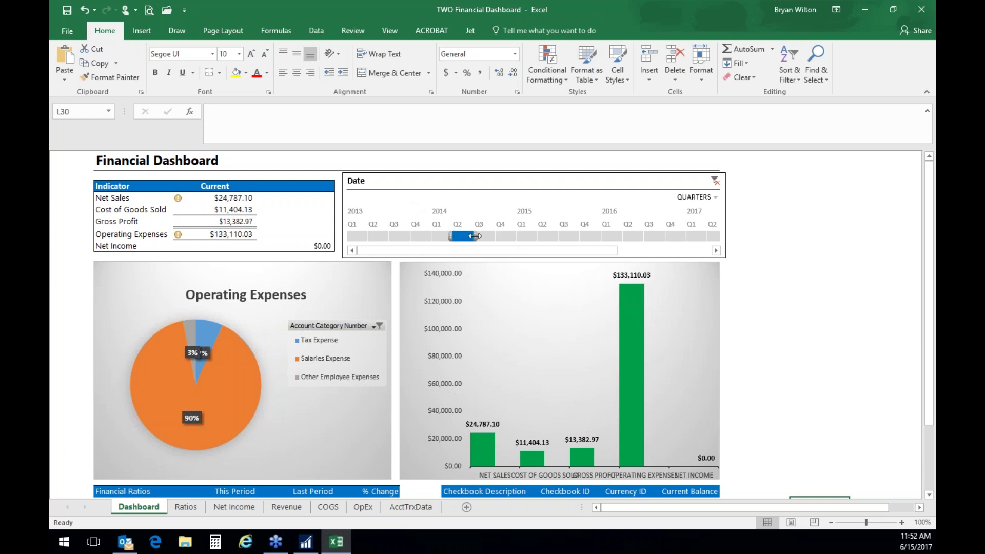
left_click_drag(474, 236, 677, 239)
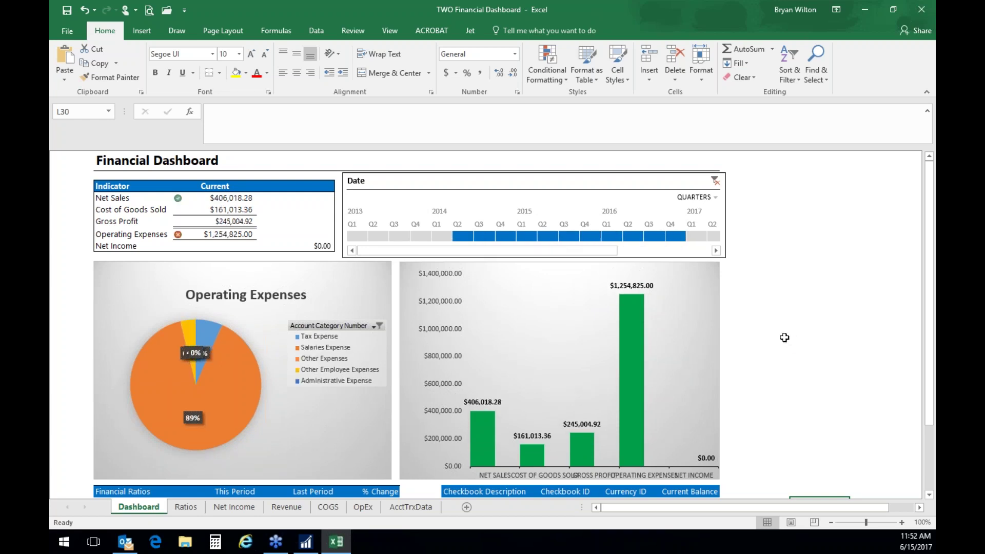
Check the Date timeline's period options, keep Quarters, and close the Financial Dashboard workbook without saving.
left_click(718, 198)
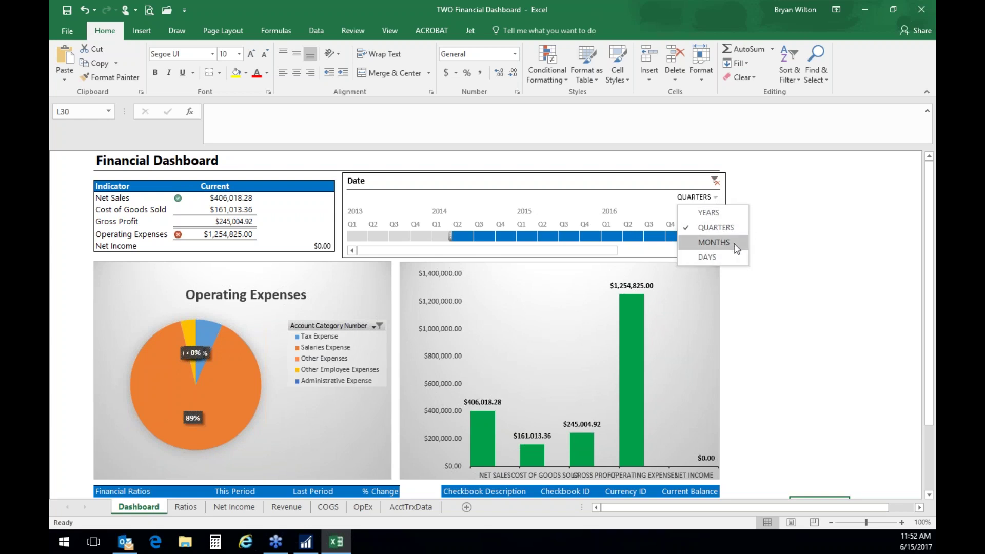
left_click(727, 232)
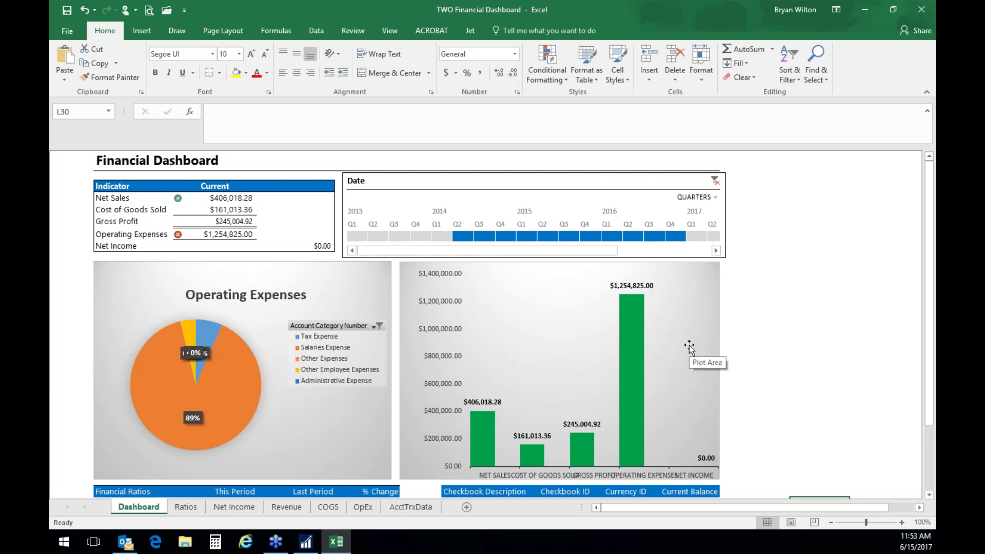
left_click(921, 10)
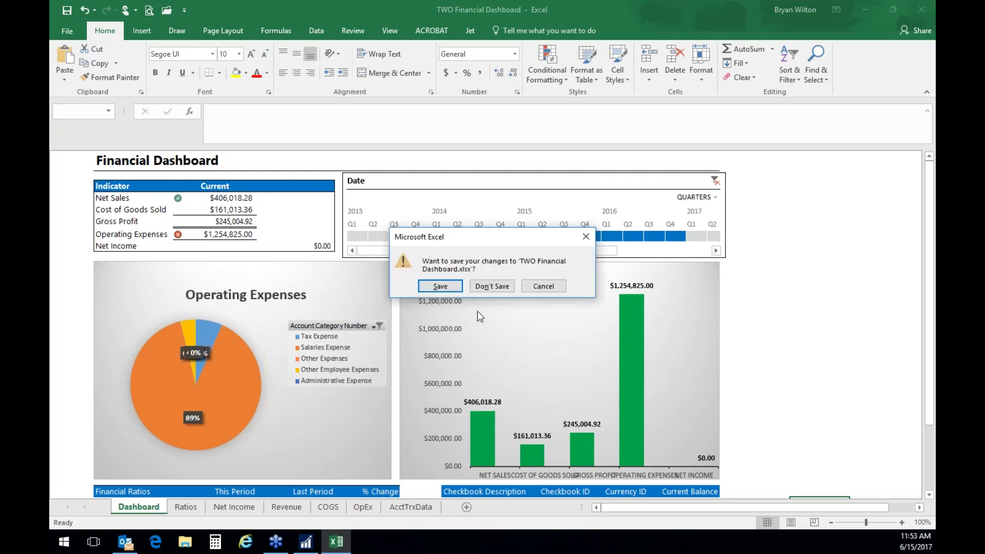
left_click(491, 287)
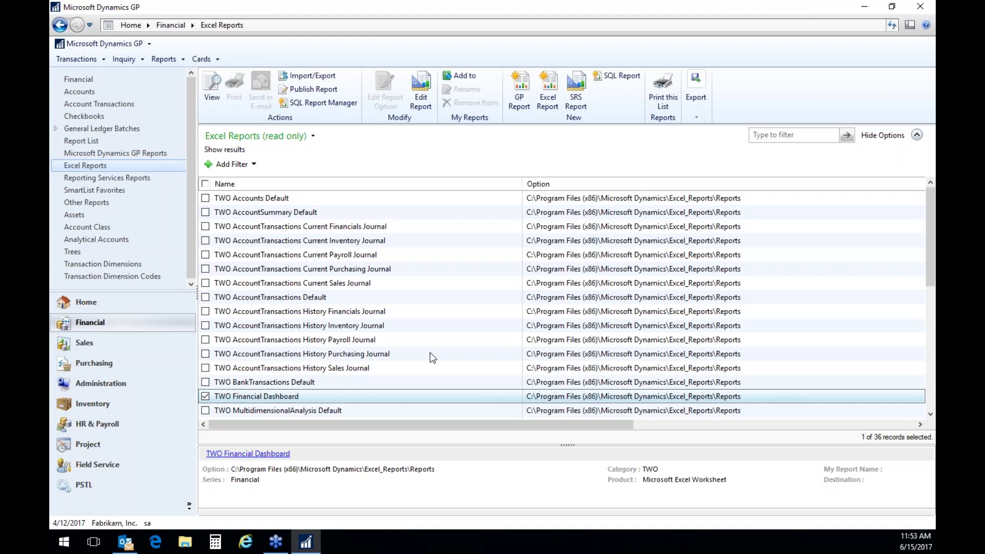
Deselect the TWO Financial Dashboard report and open Sales Transaction Entry from the Sales area.
left_click(206, 396)
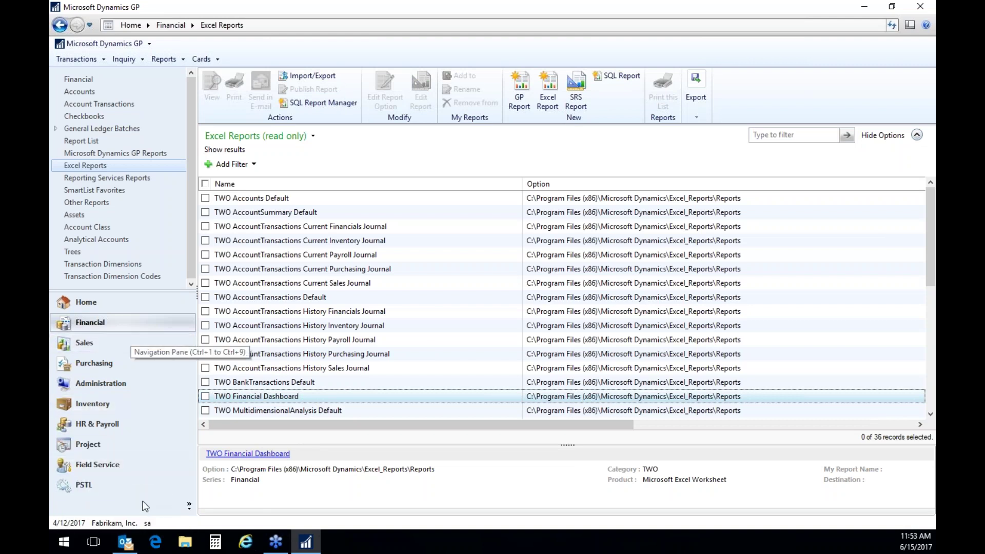
left_click(89, 345)
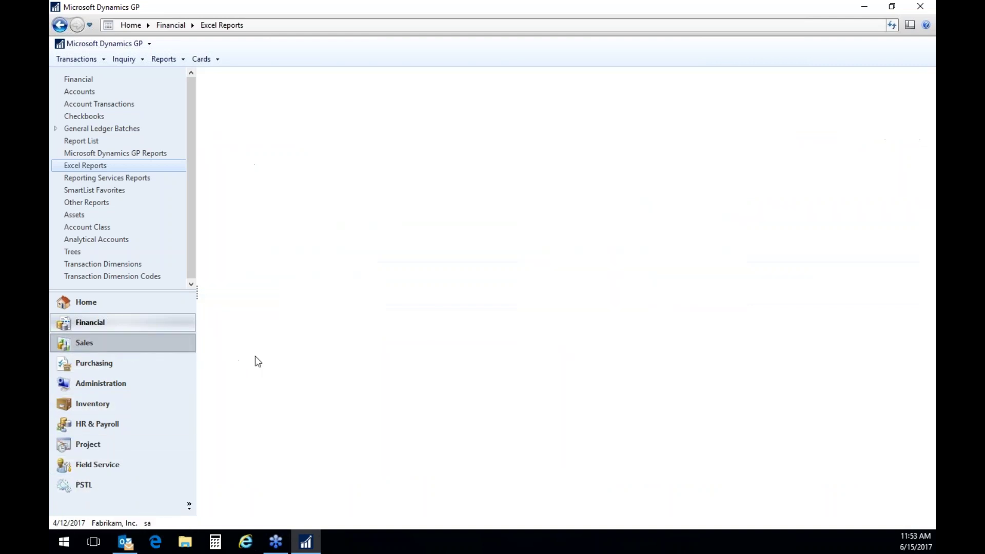
left_click(288, 109)
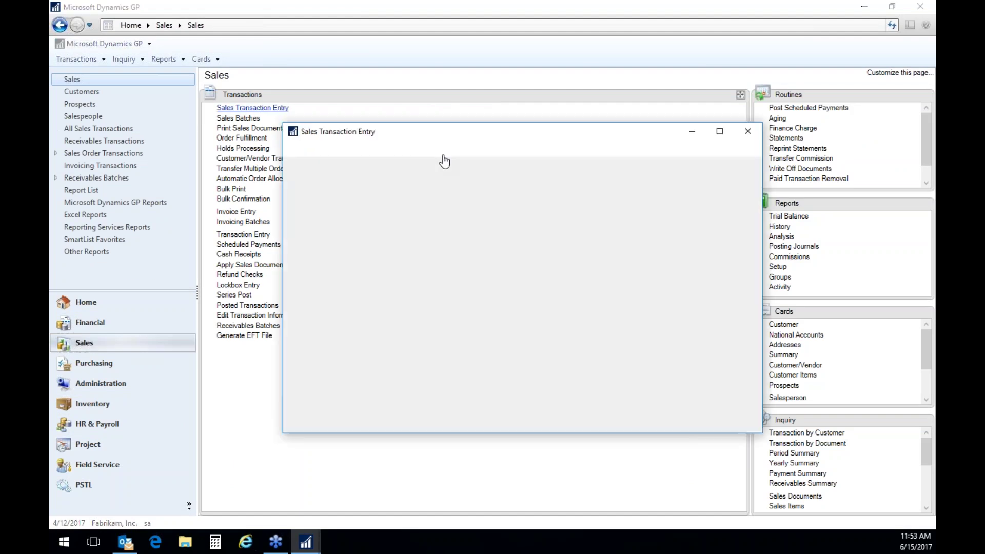
left_click_drag(583, 132, 636, 65)
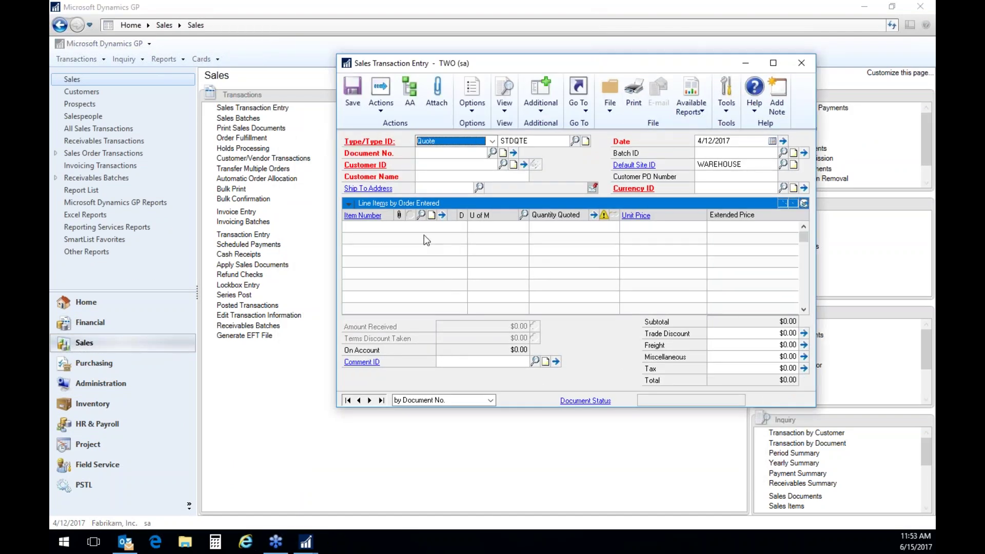
Set the sales transaction type to Invoice and load the existing invoice whose document number ends in 66.
key("i")
key("Tab")
key("Tab")
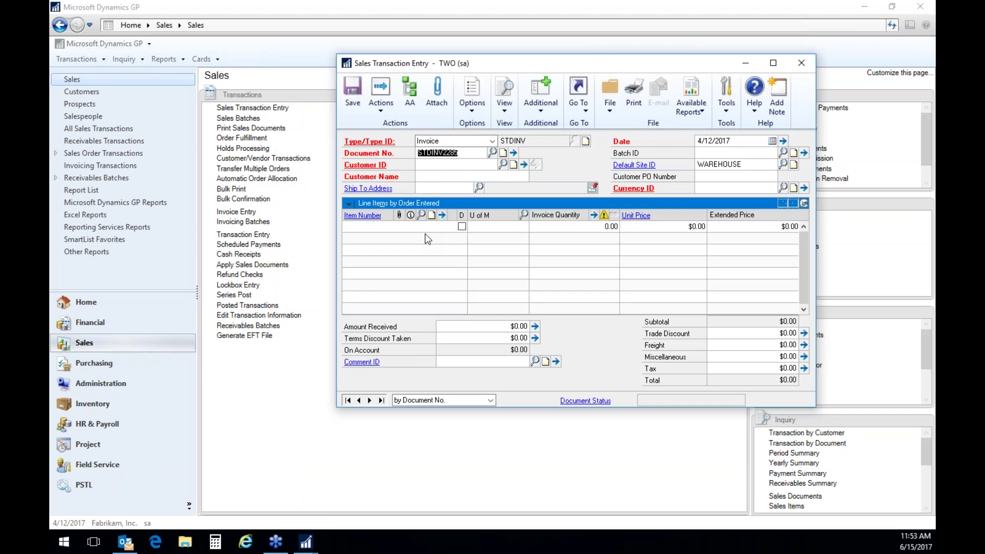
left_click(460, 152)
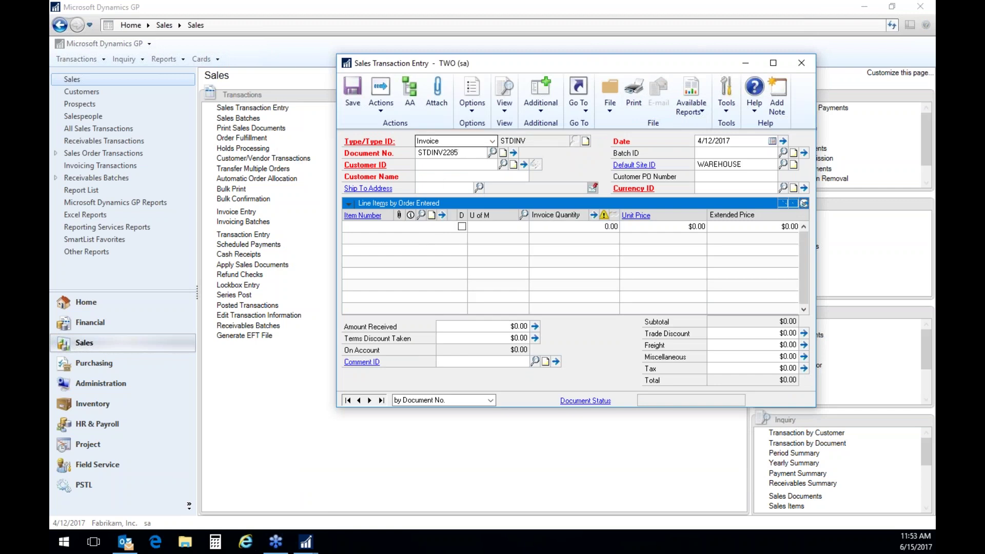
key("BackSpace")
key("BackSpace")
type("66")
key("Tab")
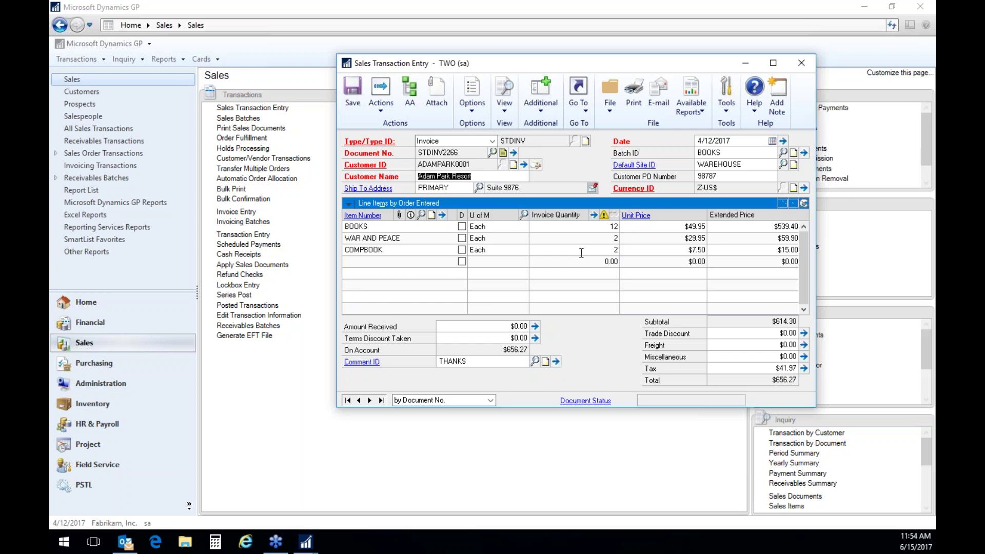
E-mail the loaded invoice and look over its PDF copy from the header down to the totals.
left_click(659, 95)
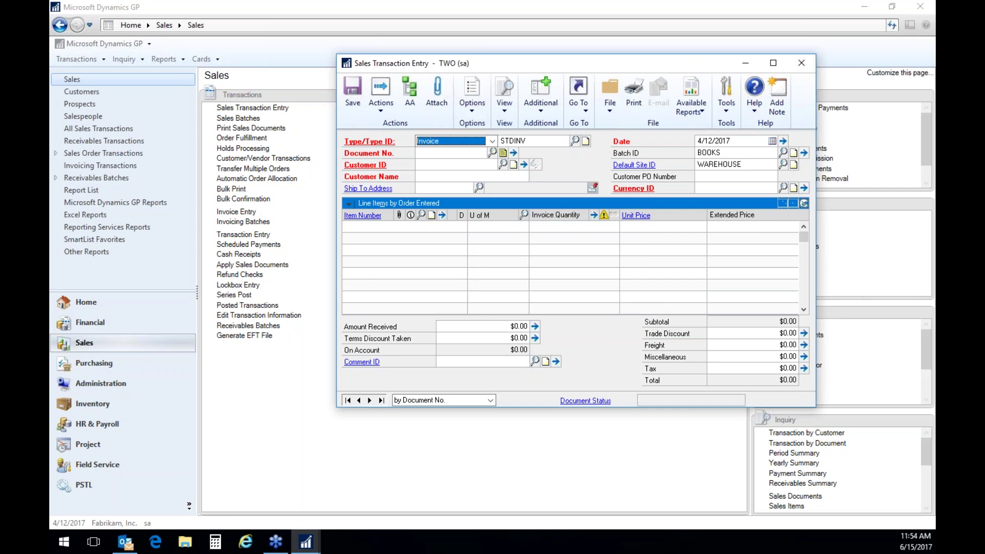
key("alt+Tab")
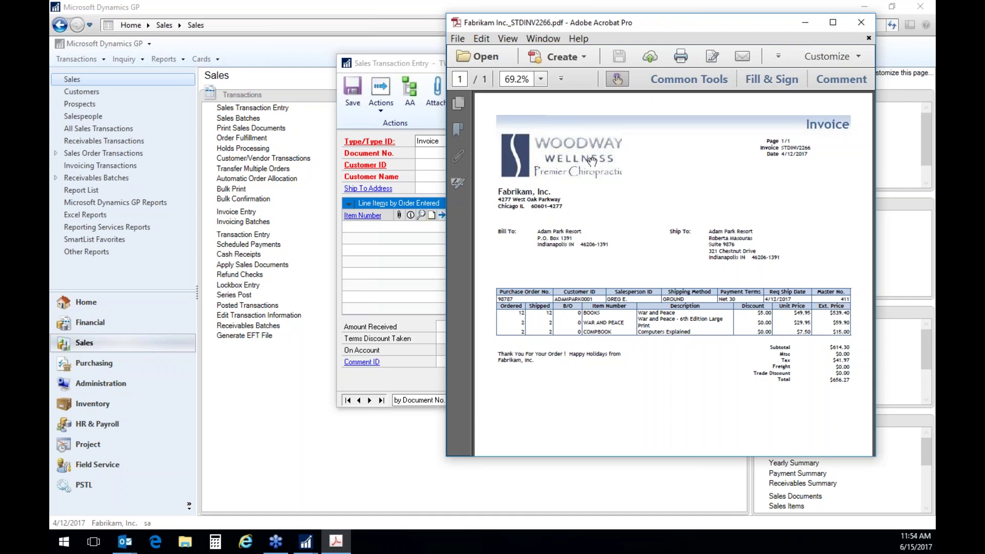
left_click(832, 23)
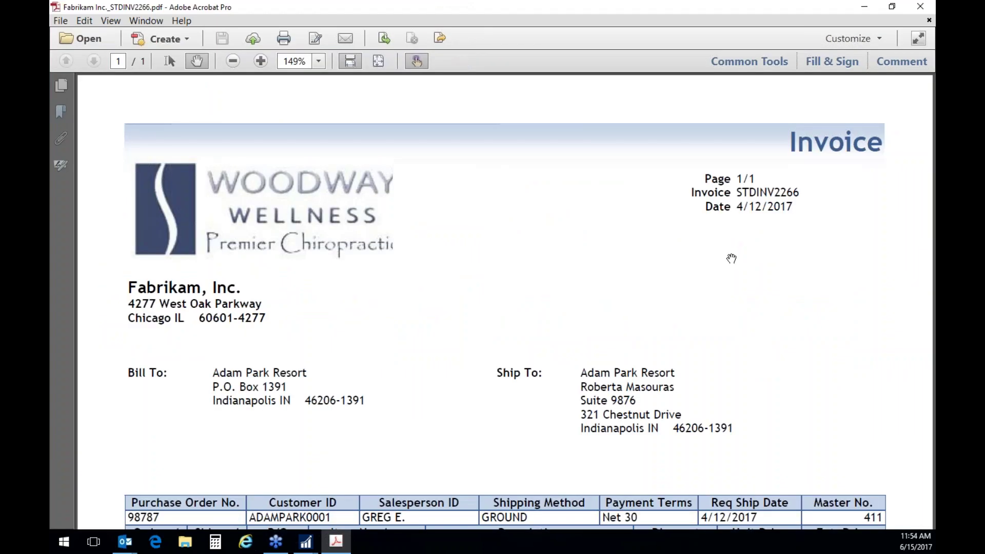
scroll(729, 259, "down", 1)
scroll(708, 268, "down", 8)
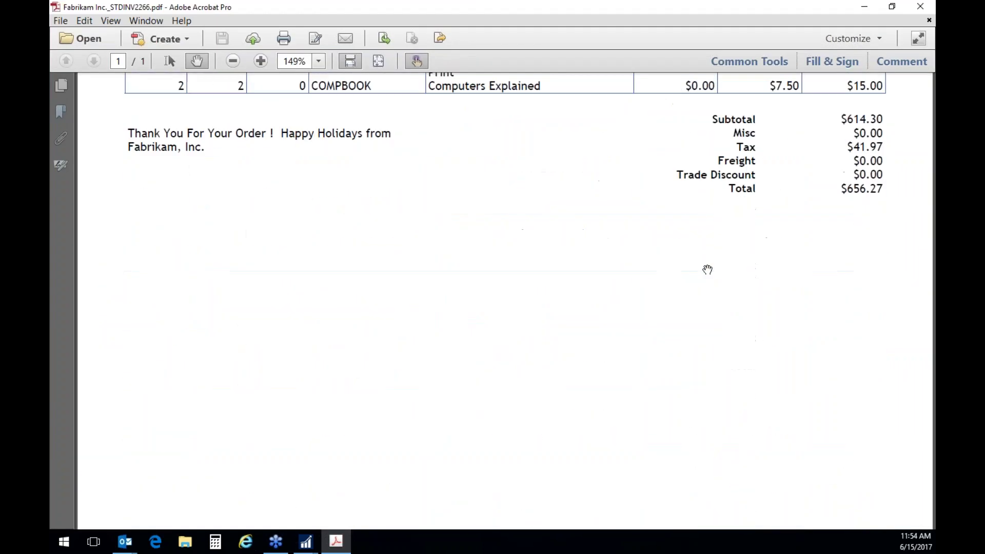
scroll(708, 269, "up", 5)
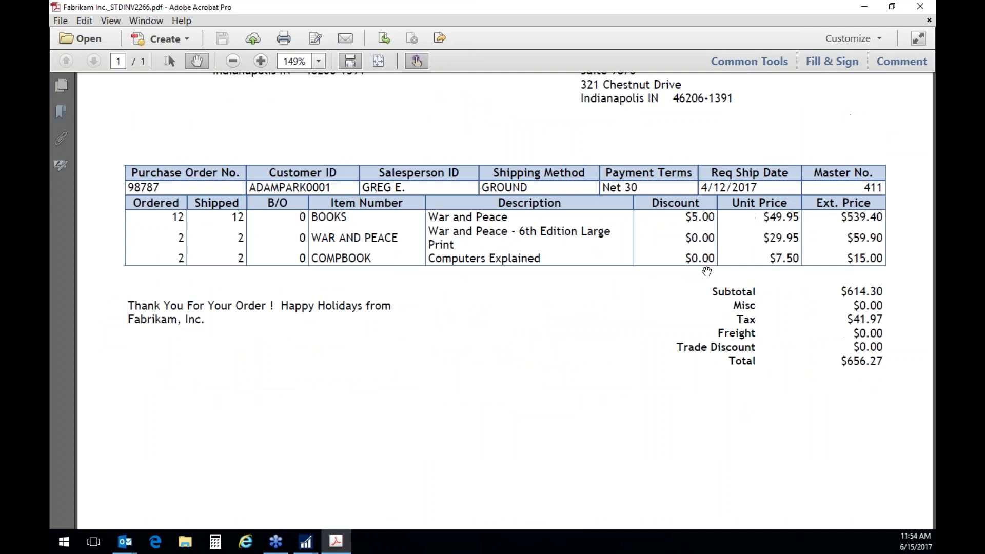
scroll(707, 271, "up", 2)
scroll(708, 269, "down", 2)
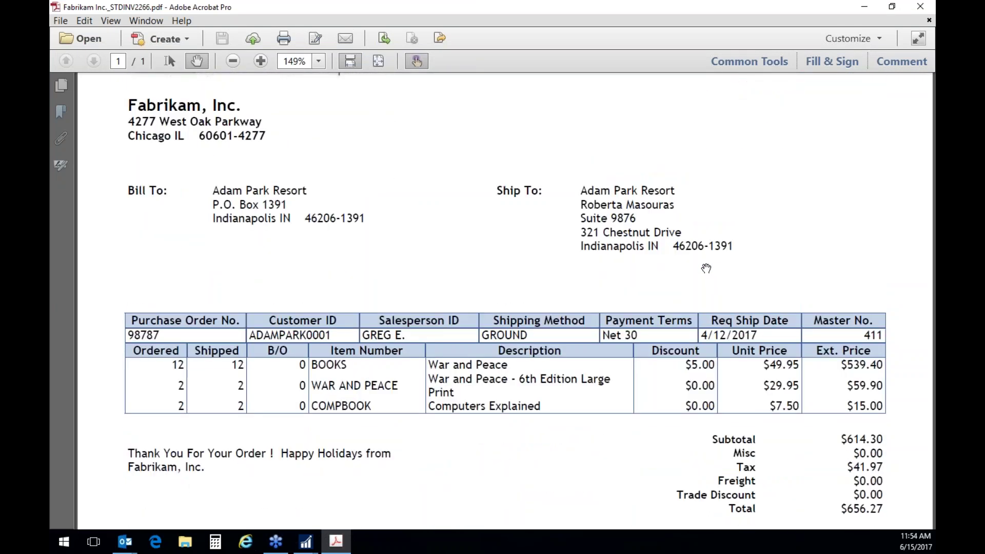
scroll(764, 266, "up", 1)
left_click(921, 7)
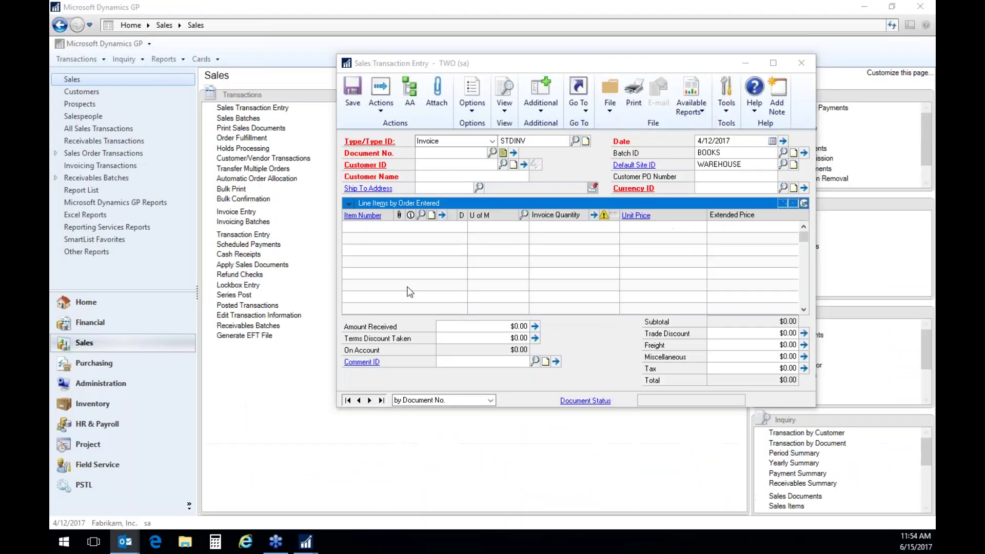
Reload the invoice ending in 66 and print it as an Invoices document in Blank Paper format.
left_click(453, 154)
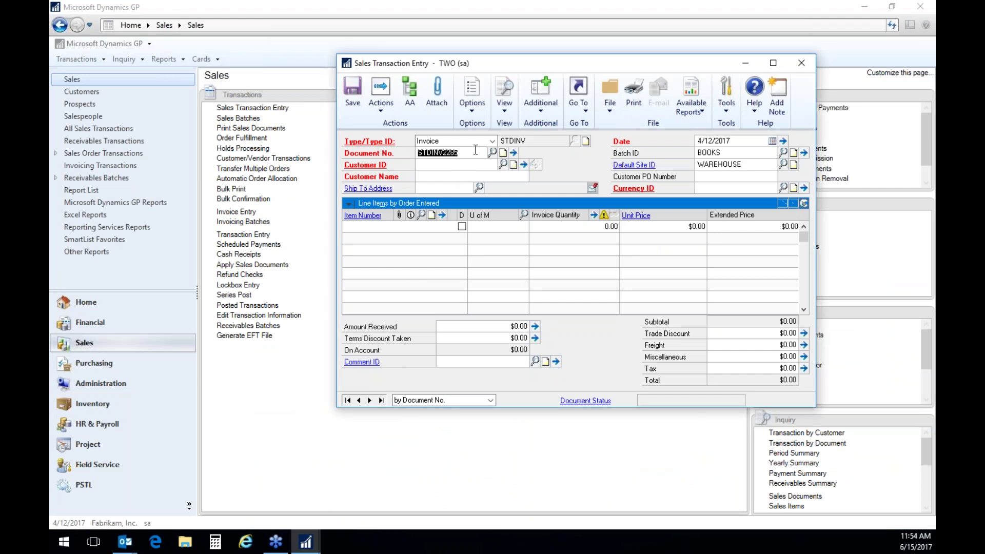
type("66")
key("Tab")
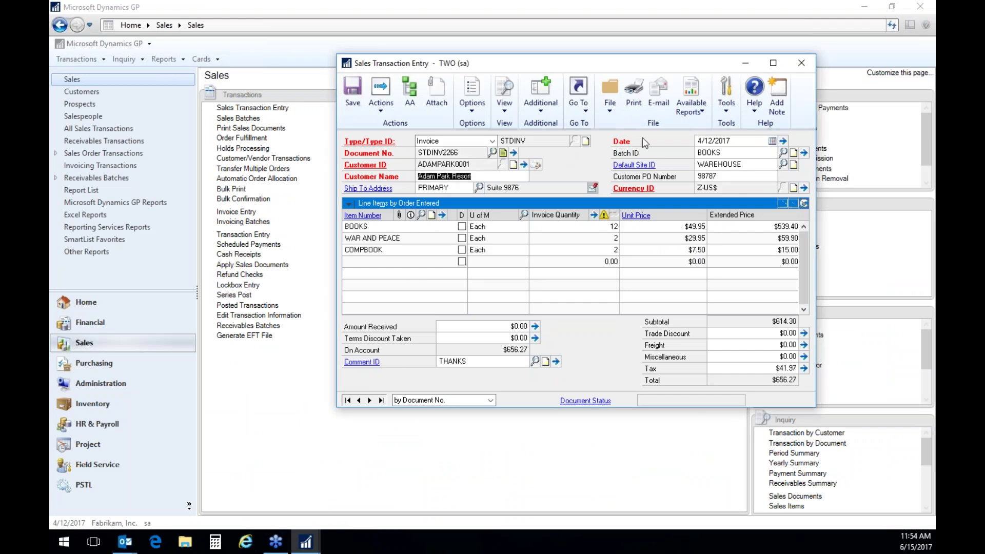
left_click(633, 95)
left_click(279, 297)
left_click(313, 143)
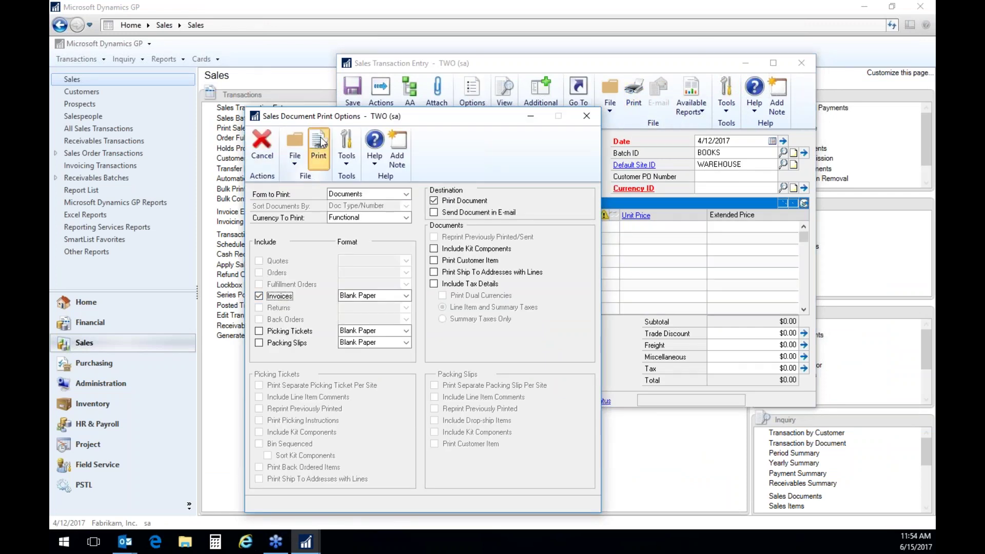
left_click(545, 372)
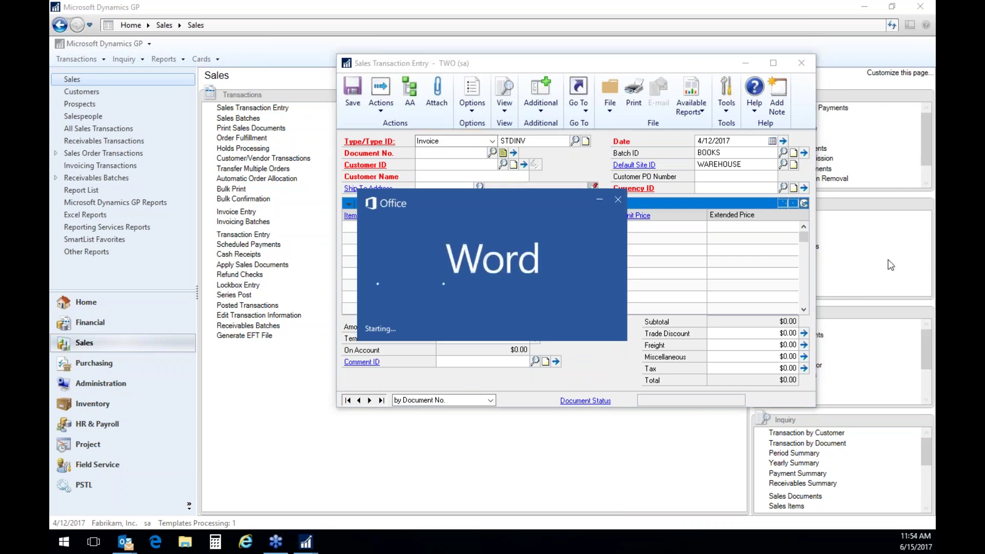
Look over the invoice generated in Word, close it, and close Sales Transaction Entry.
scroll(857, 272, "down", 7)
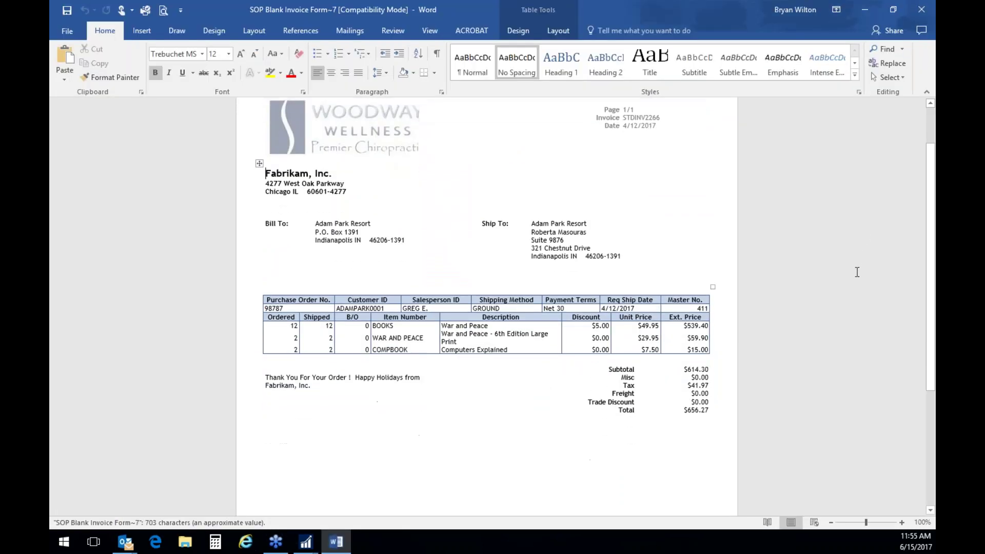
scroll(857, 272, "up", 7)
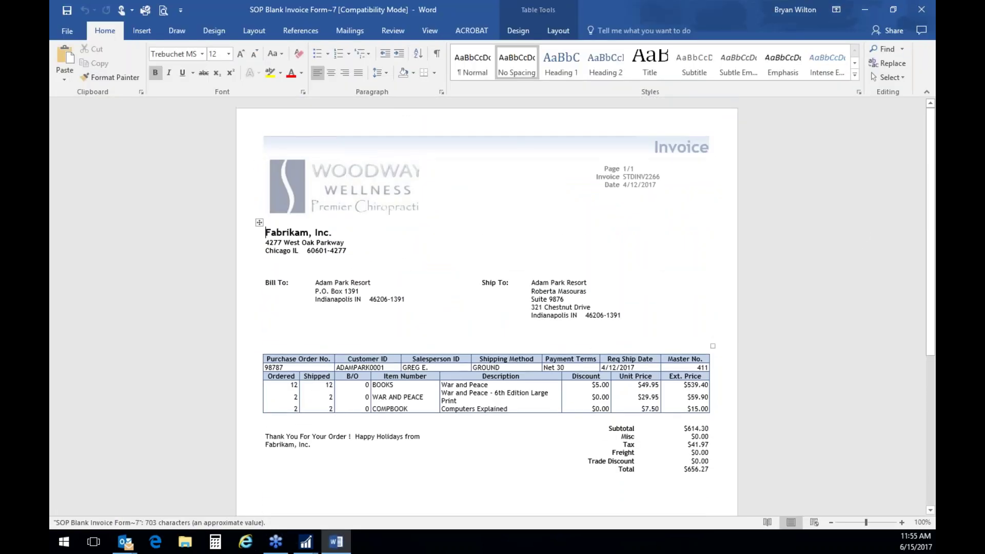
scroll(649, 292, "down", 8)
scroll(649, 293, "up", 8)
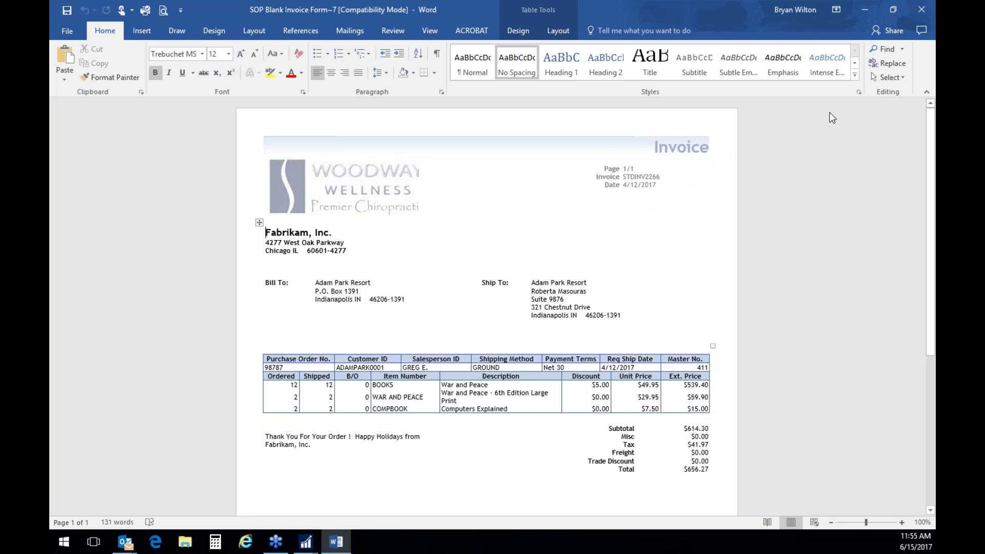
left_click(922, 12)
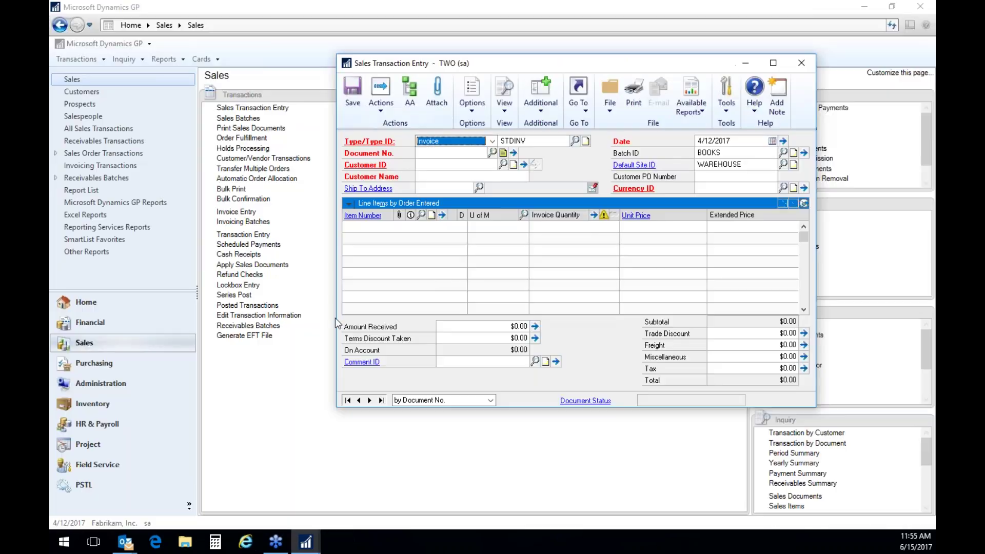
left_click(803, 65)
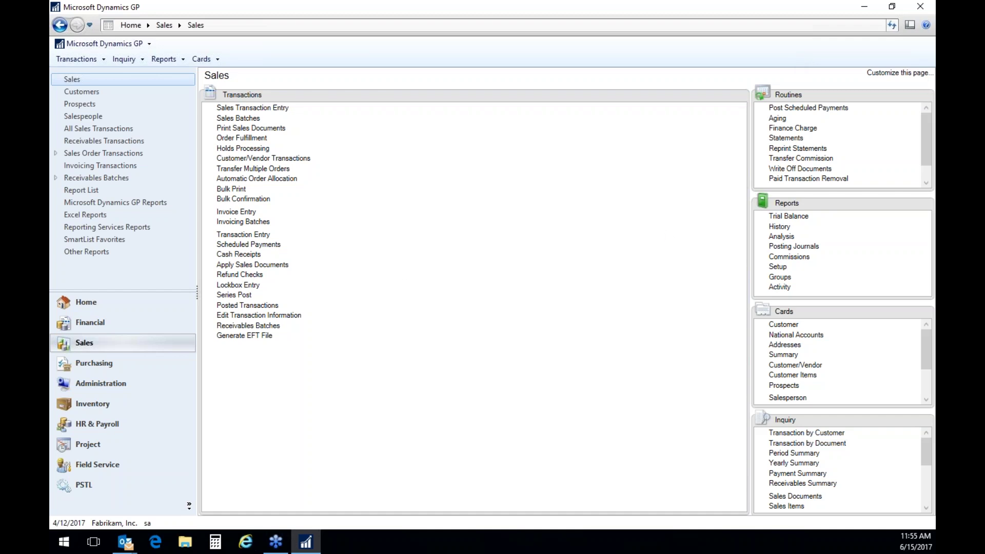
Open a new general ledger Transaction Entry from the Financial area.
left_click(88, 326)
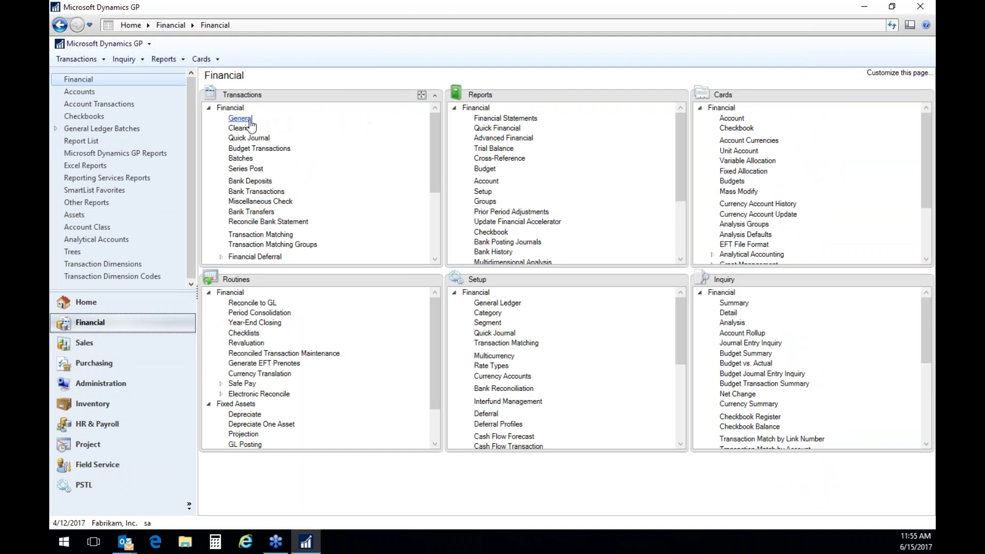
left_click(250, 121)
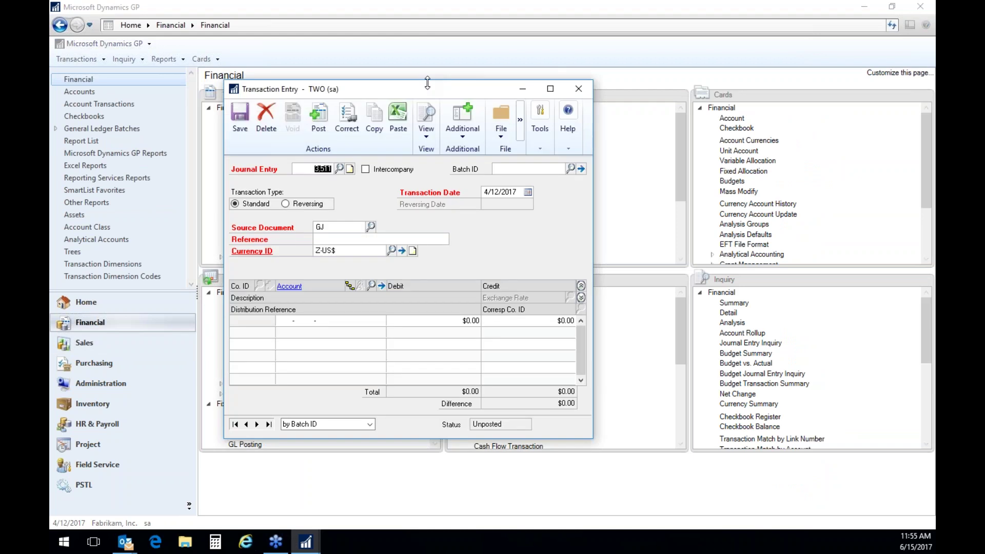
left_click_drag(430, 87, 655, 68)
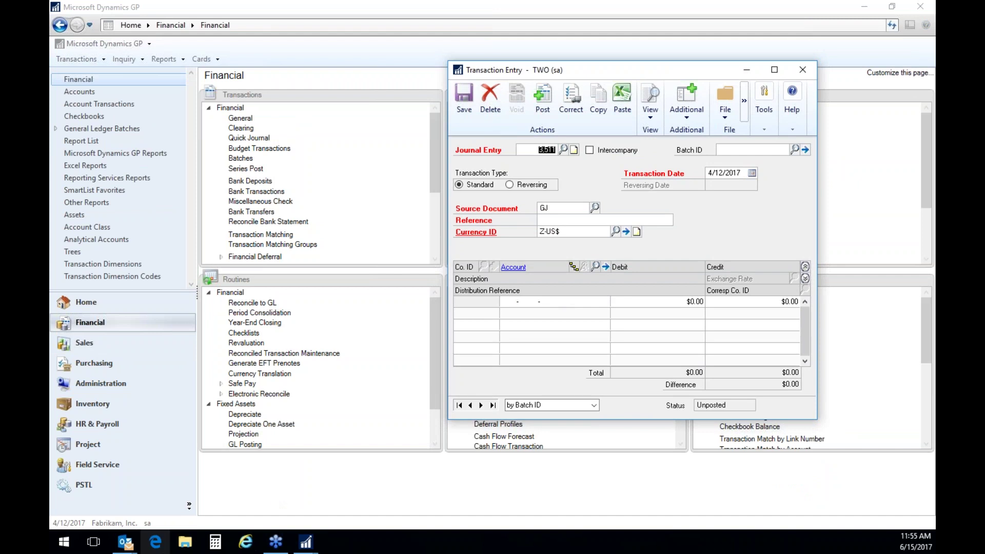
Switch to File Explorer and open the GL Copy To GP workbook from the Documents folder.
left_click(247, 543)
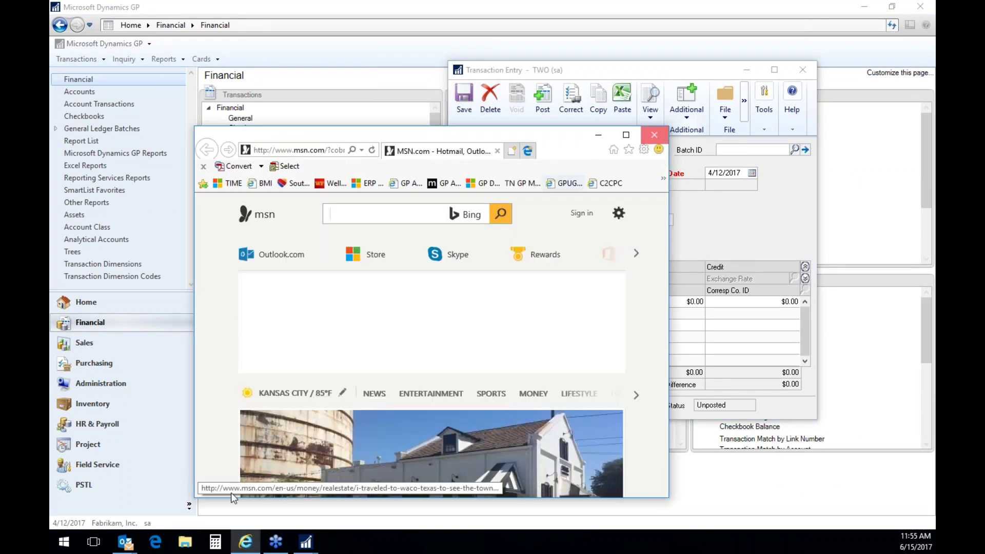
left_click(246, 542)
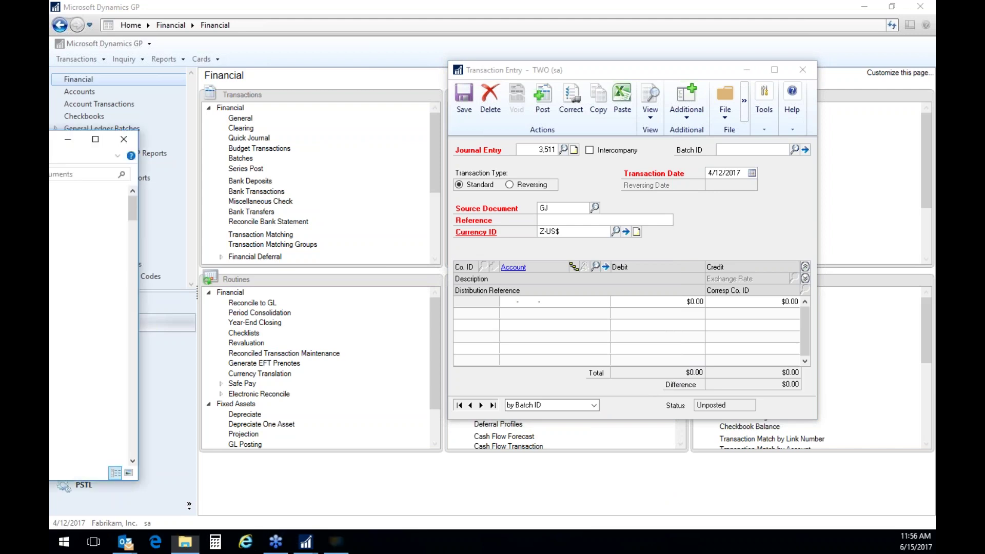
left_click_drag(418, 162, 580, 92)
scroll(481, 293, "down", 20)
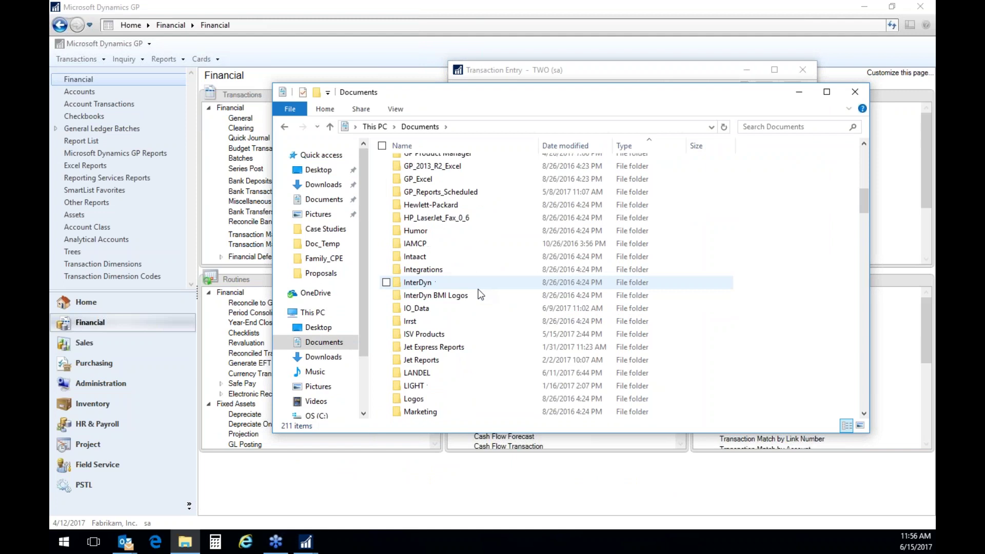
scroll(483, 306, "down", 7)
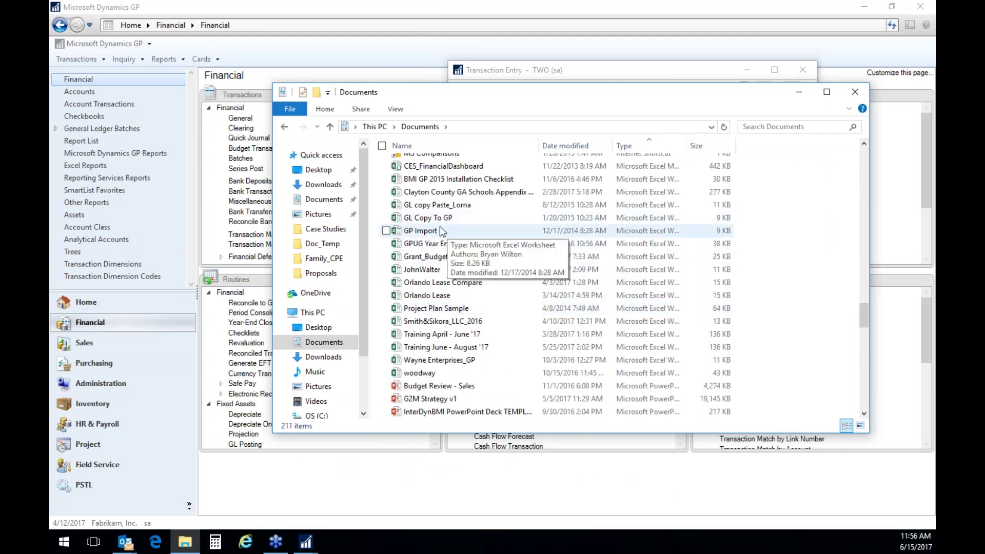
double_click(439, 219)
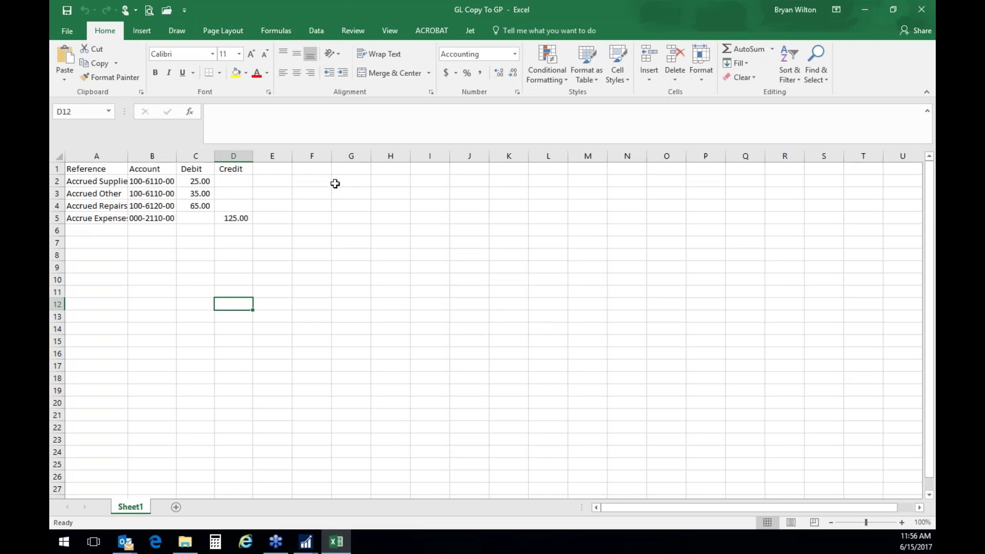
Copy the four journal lines in A2:D5, covering reference, account, debit and credit but not the headers.
left_click(101, 180)
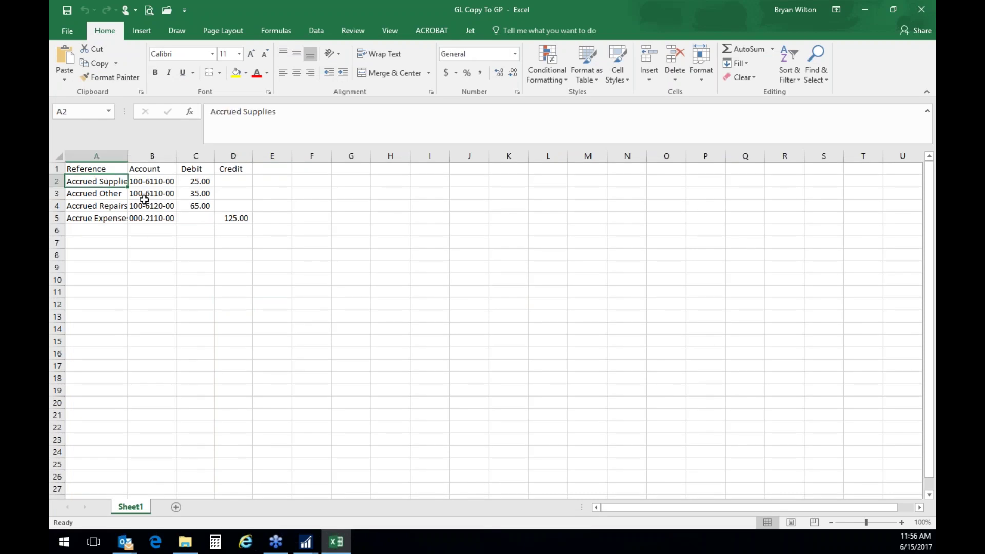
key("shift+Right")
key("shift+Right")
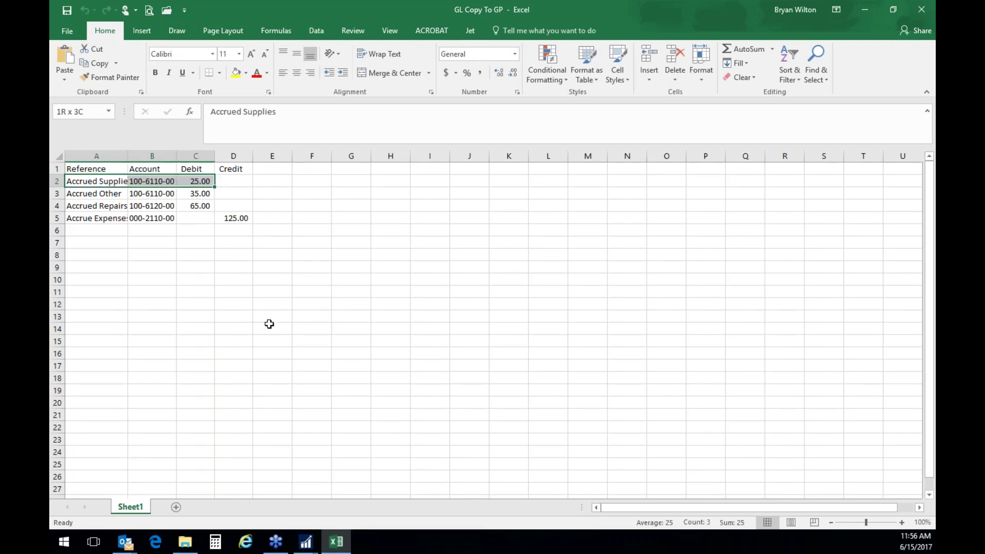
key("shift+Right")
key("shift+Down")
key("shift+Down")
key("shift+Down")
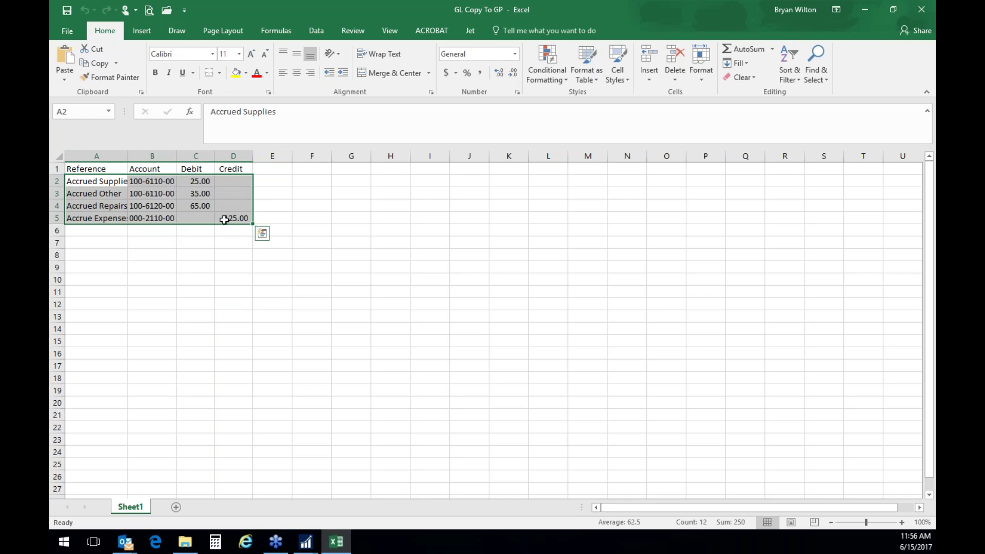
right_click(223, 198)
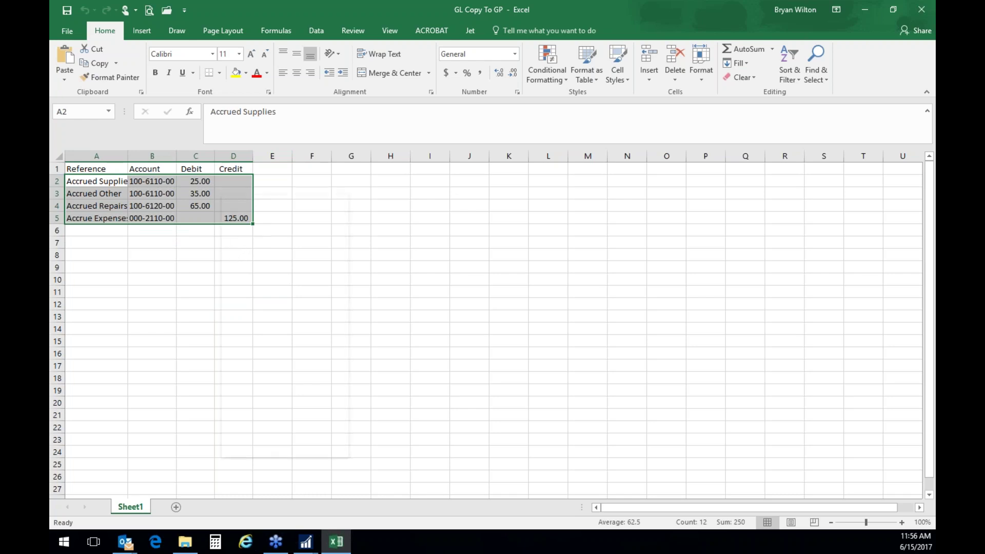
left_click(257, 220)
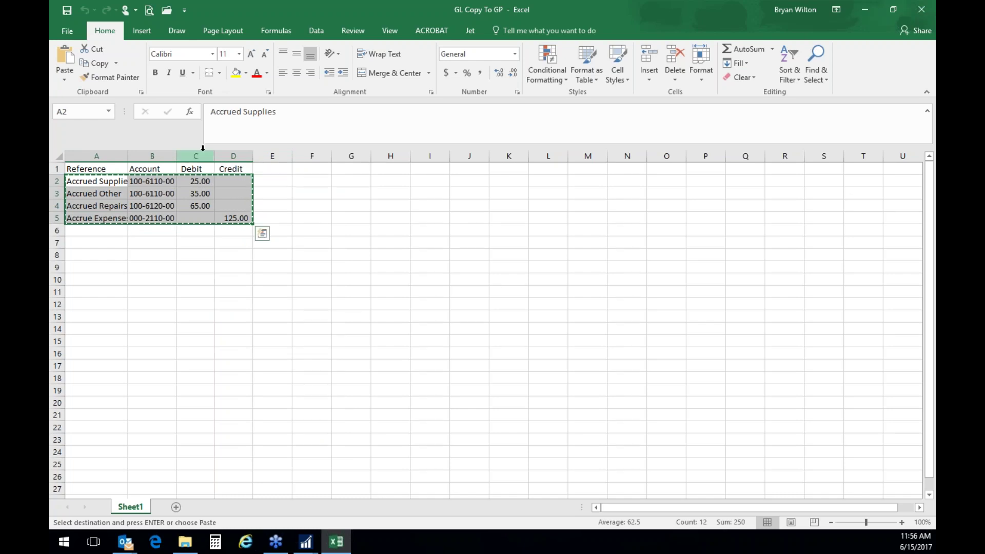
Switch to Dynamics GP, paste the copied lines into the Transaction Entry window, and expand and collapse their distribution details.
left_click(867, 11)
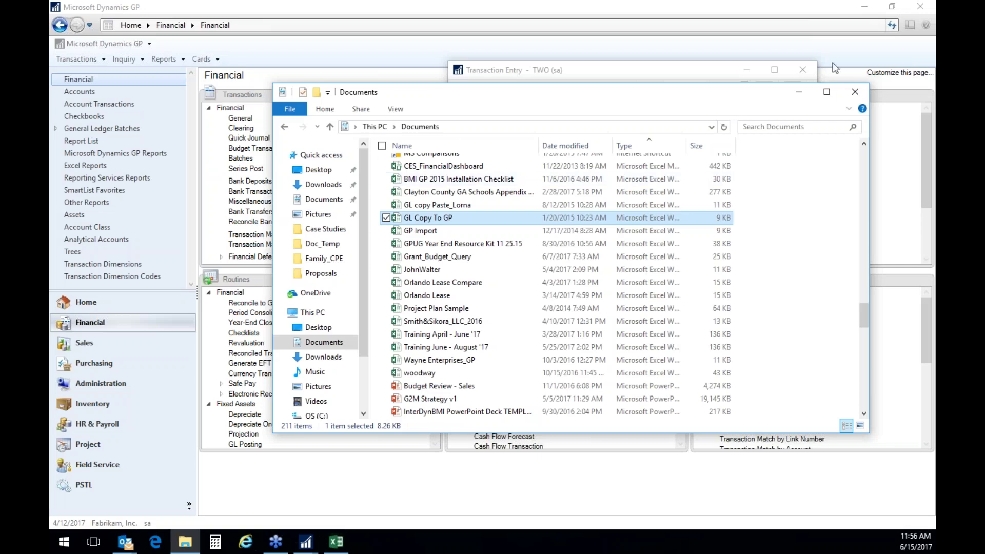
left_click(857, 92)
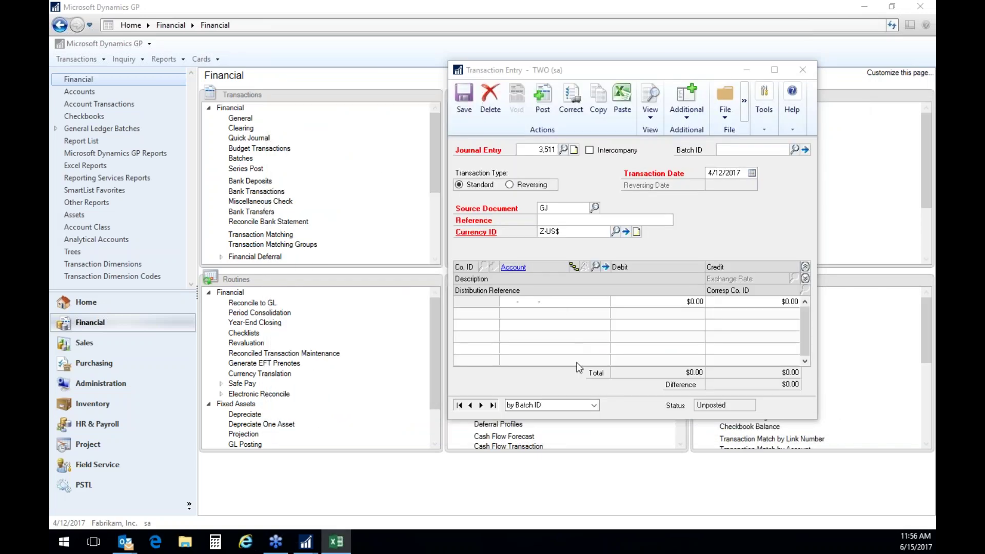
left_click(570, 221)
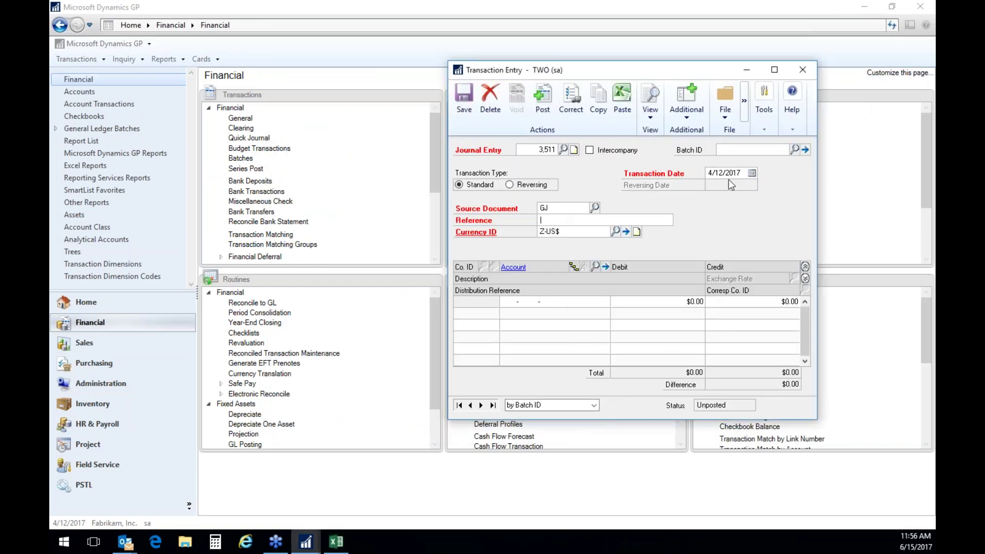
left_click(623, 106)
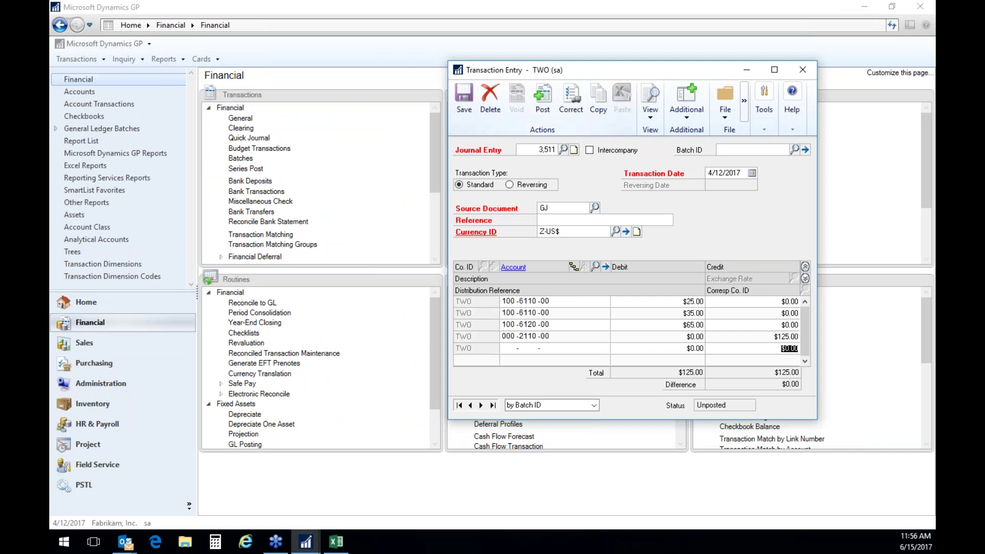
left_click(805, 278)
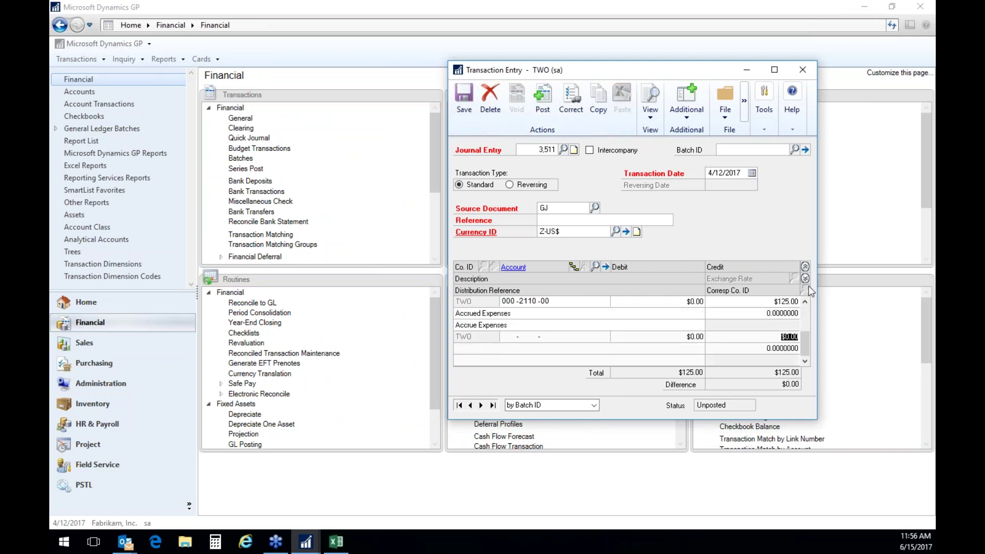
left_click(805, 267)
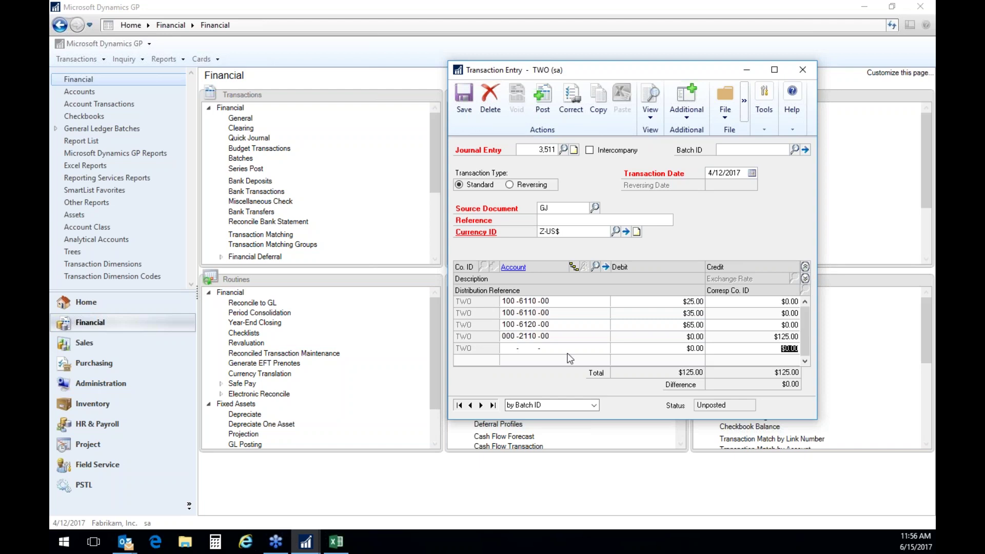
Try to show the GL Copy To GP workbook and the Dynamics GP Transaction Entry window together by resizing their windows.
left_click(336, 542)
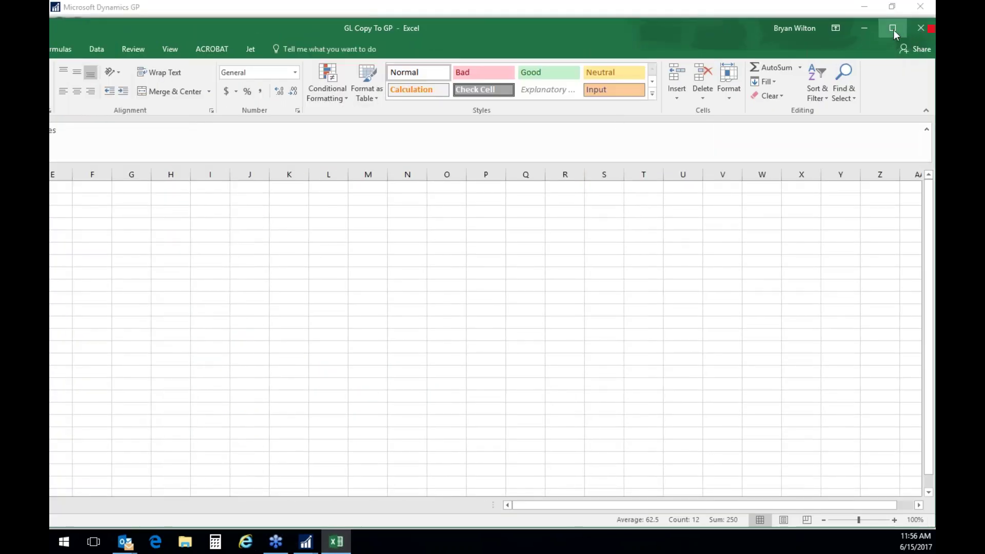
left_click(893, 30)
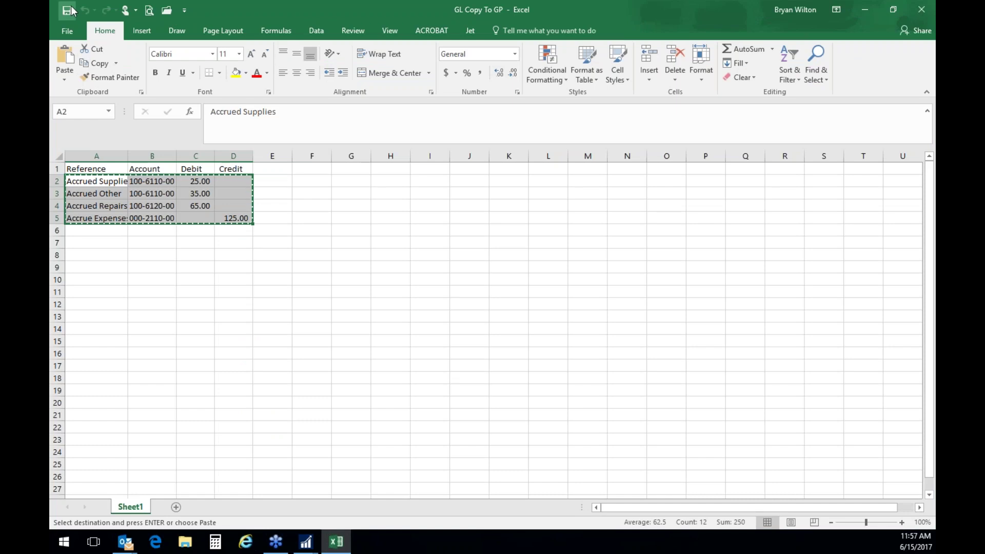
left_click(52, 5)
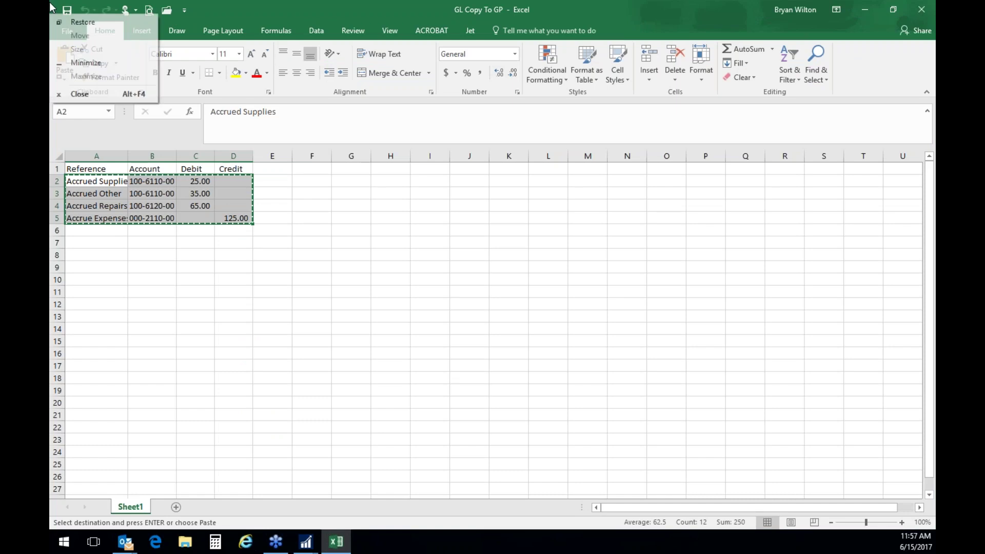
left_click(72, 17)
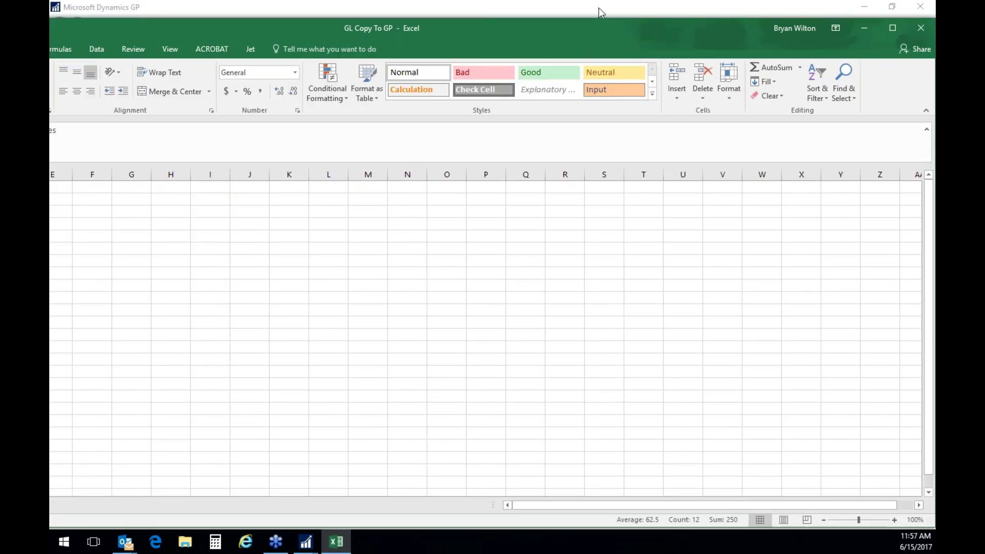
double_click(599, 8)
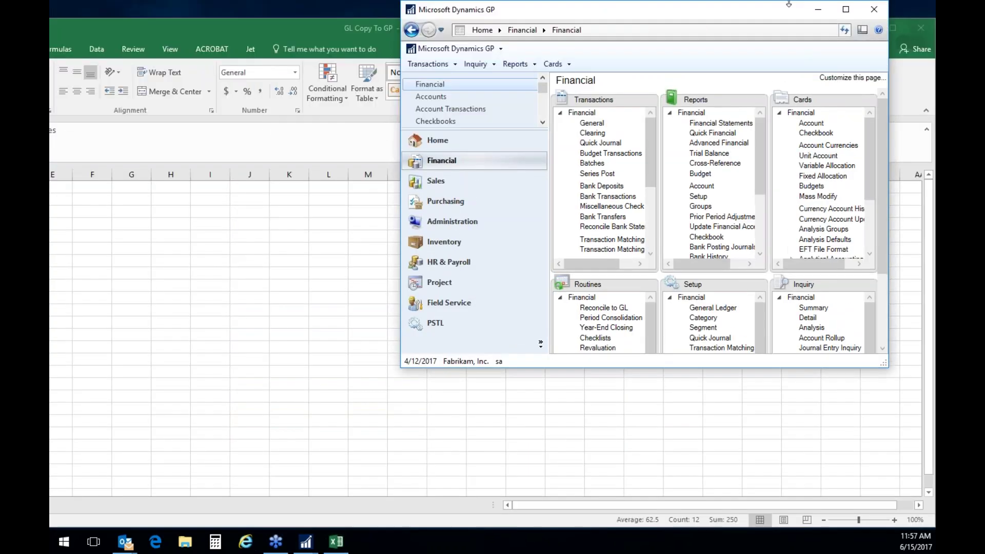
left_click(846, 9)
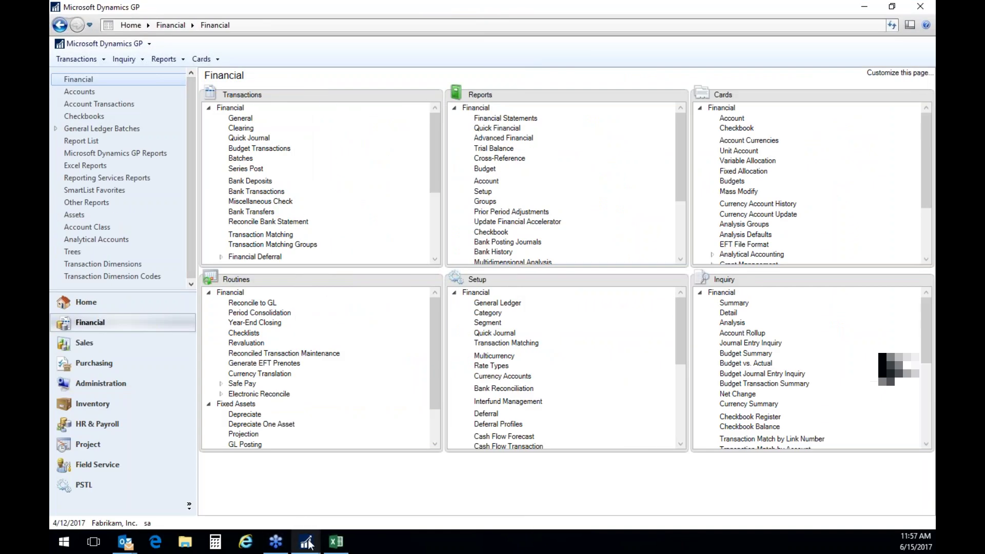
mouse_move(306, 542)
left_click(363, 505)
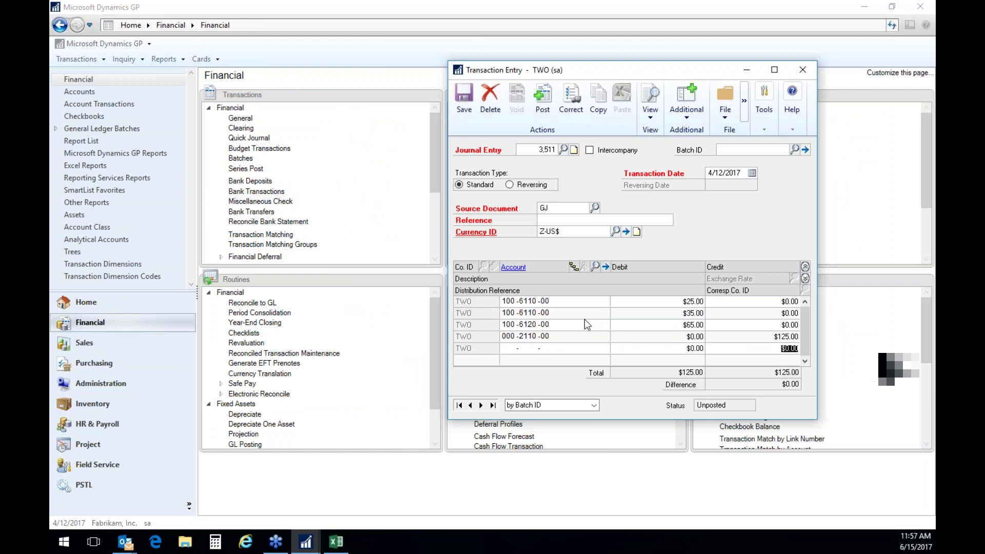
Maximize the GL Copy To GP workbook in Excel and bring the GP Transaction Entry window in front of it for comparison.
left_click(336, 542)
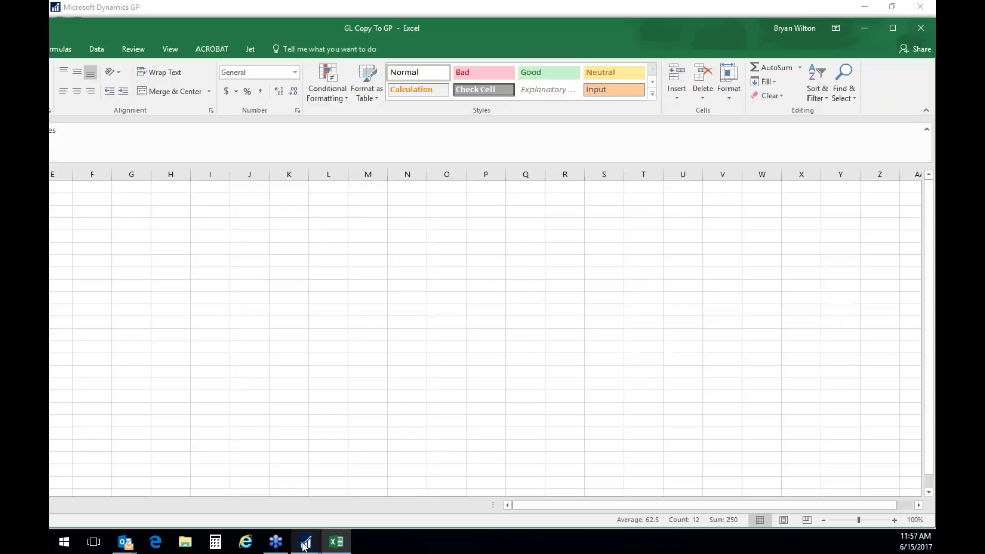
left_click_drag(664, 505, 525, 506)
left_click(307, 352)
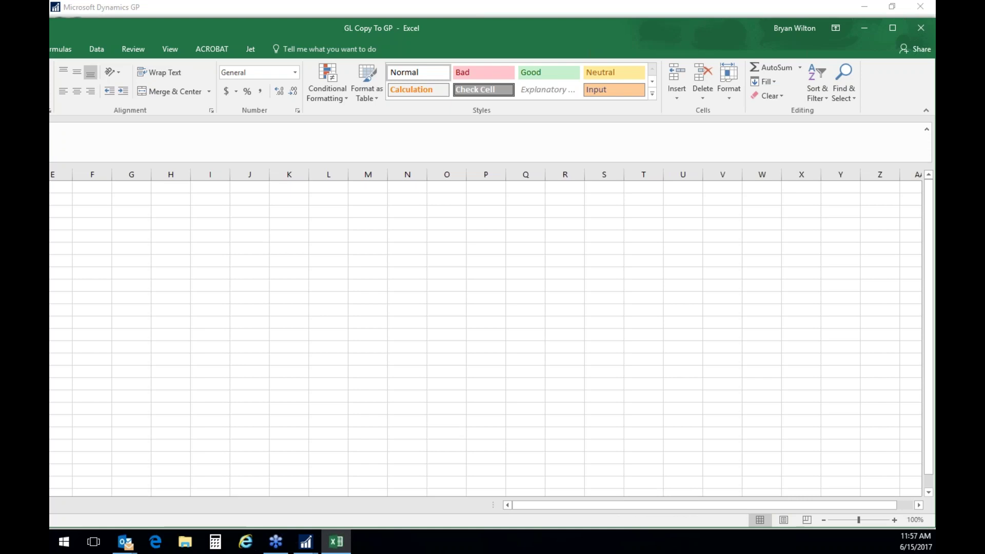
left_click(889, 33)
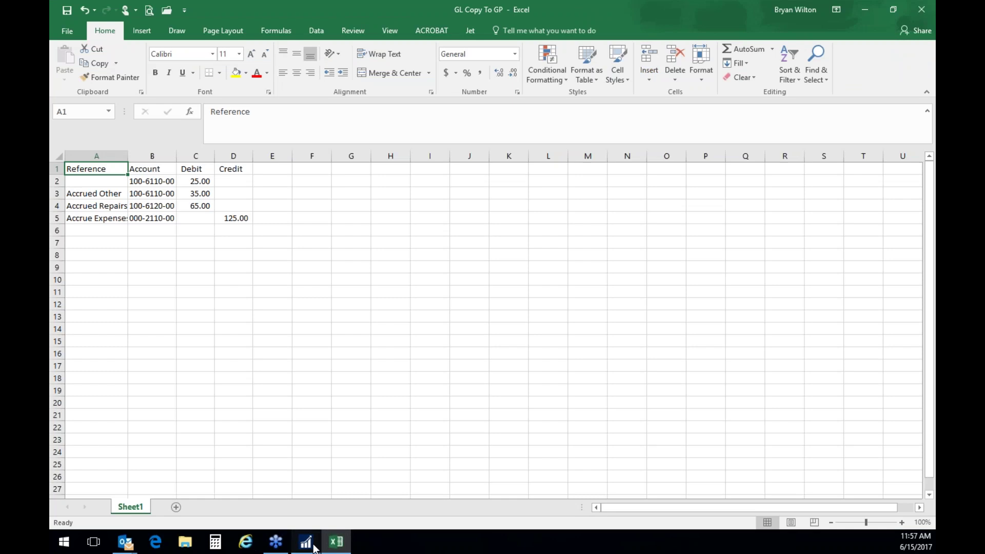
mouse_move(306, 542)
left_click(369, 517)
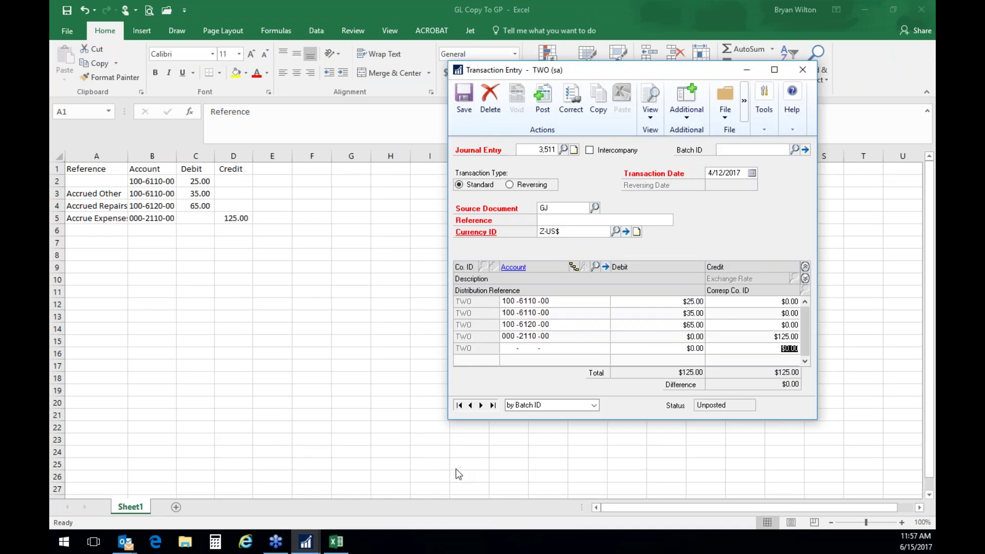